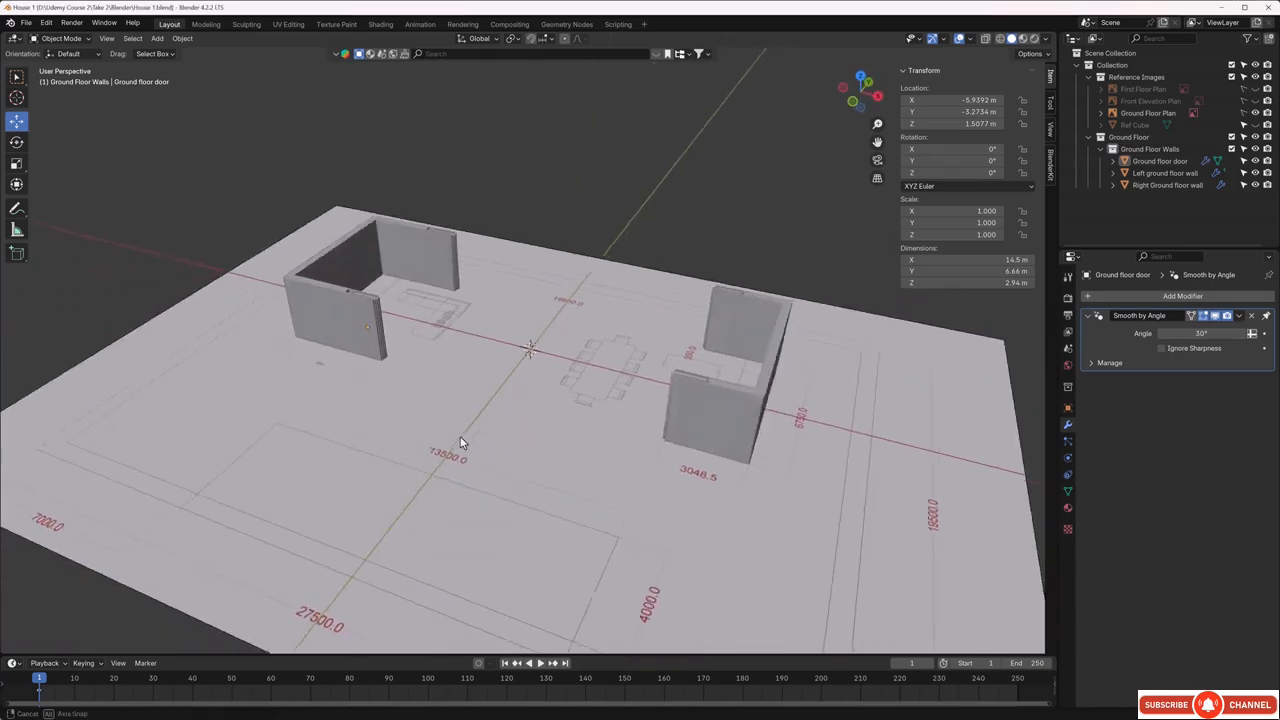
# - Add a plane mesh to the Ground Floor Walls collection, working in top view
pyautogui.moveTo(613, 430); pyautogui.dragTo(623, 412, button='middle')
pyautogui.moveTo(417, 361); pyautogui.dragTo(406, 364, button='middle')
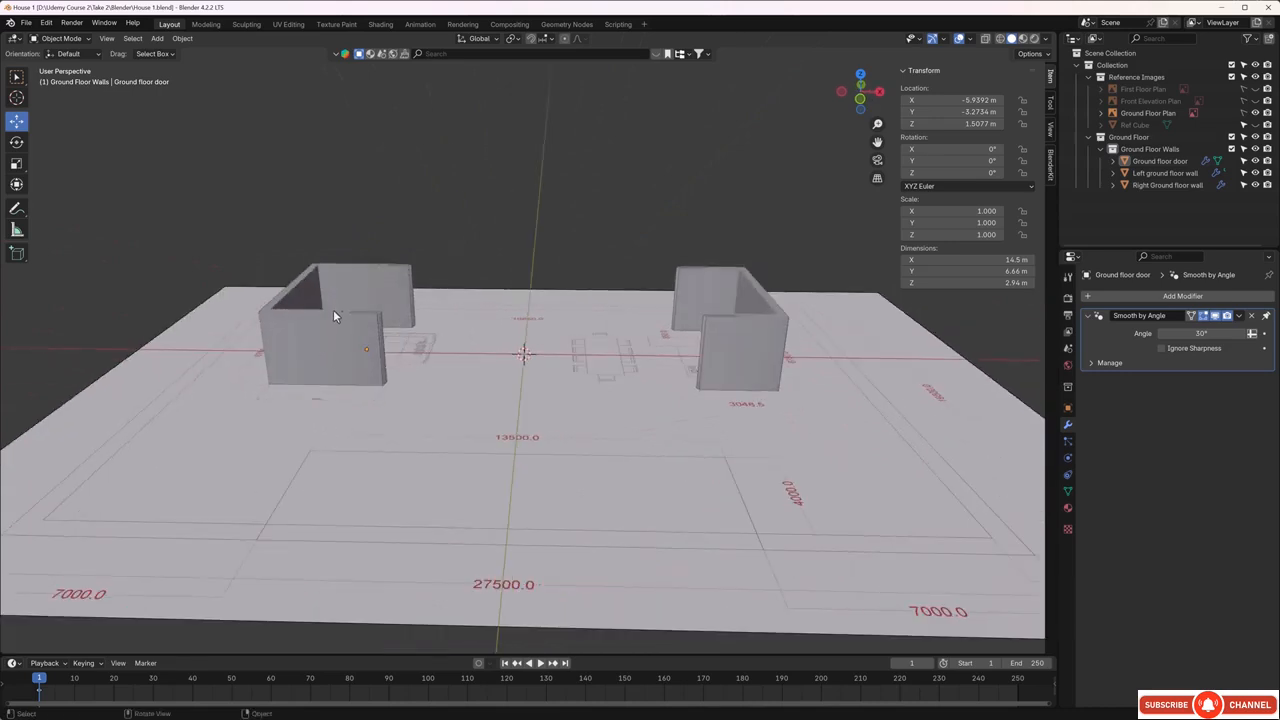
pyautogui.moveTo(595, 440); pyautogui.dragTo(590, 462, button='middle')
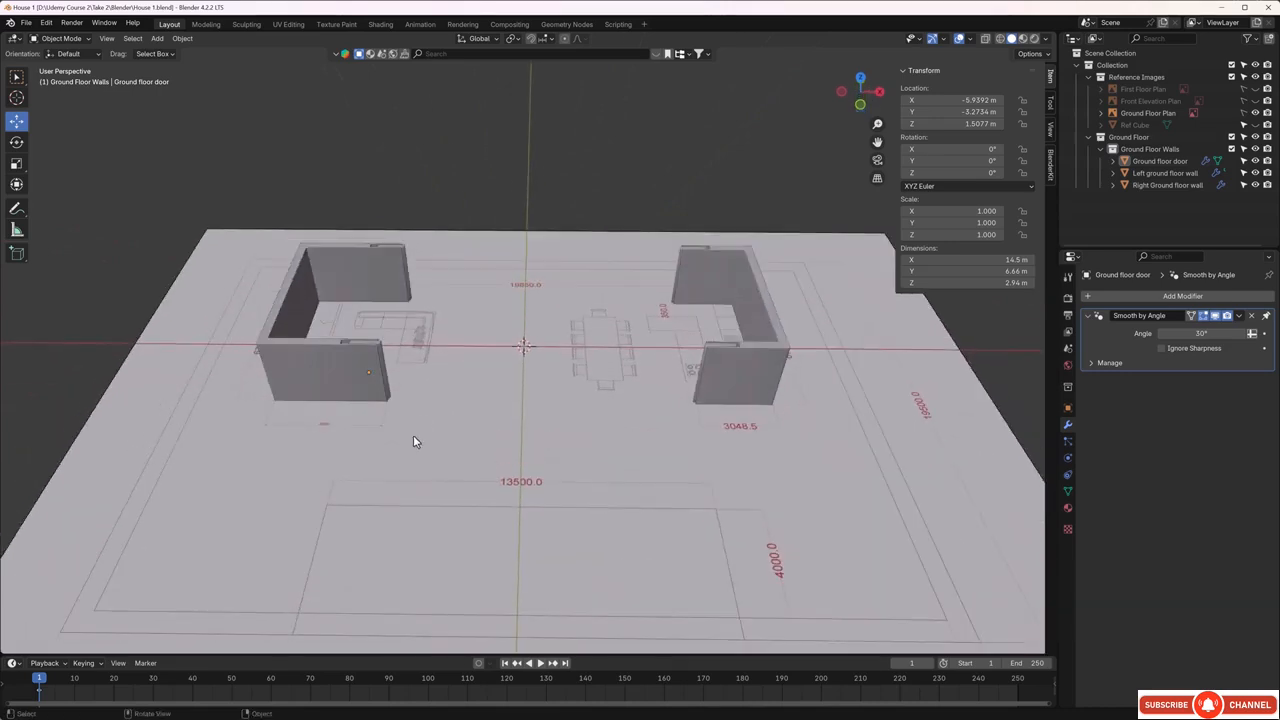
pyautogui.scroll(1, 488, 400)
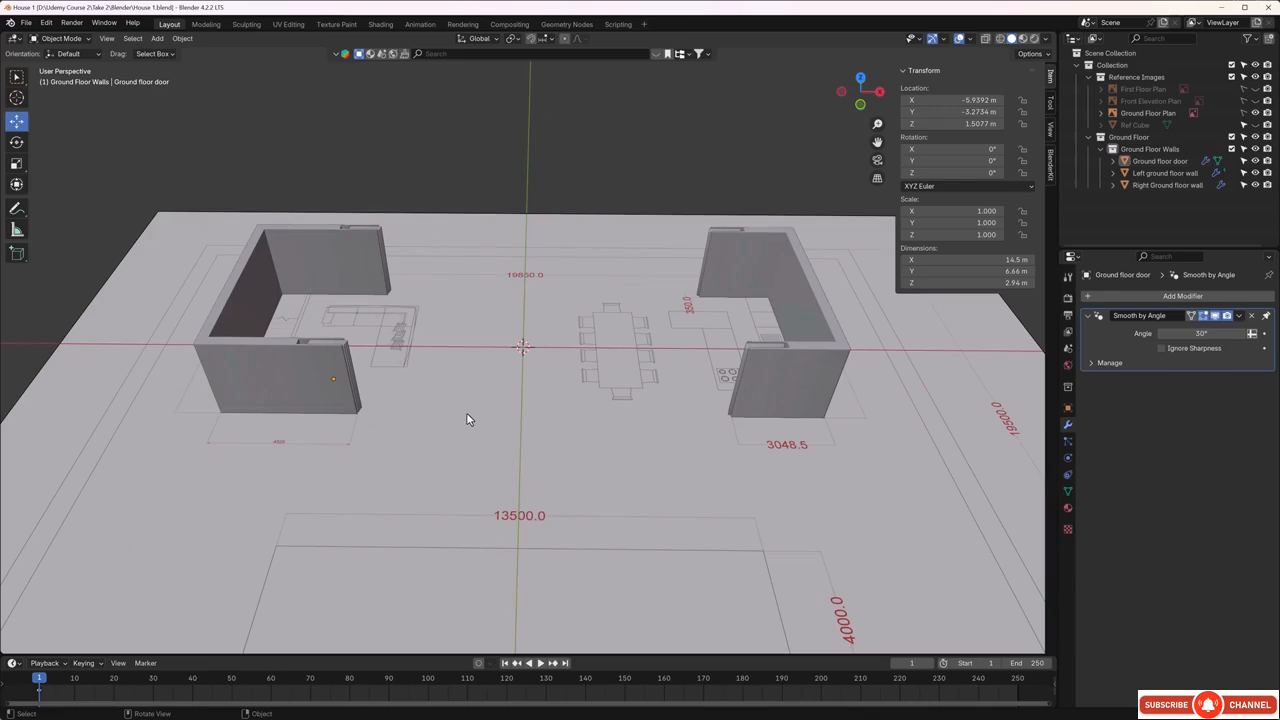
pyautogui.press('KP_7')
pyautogui.scroll(3, 467, 419)
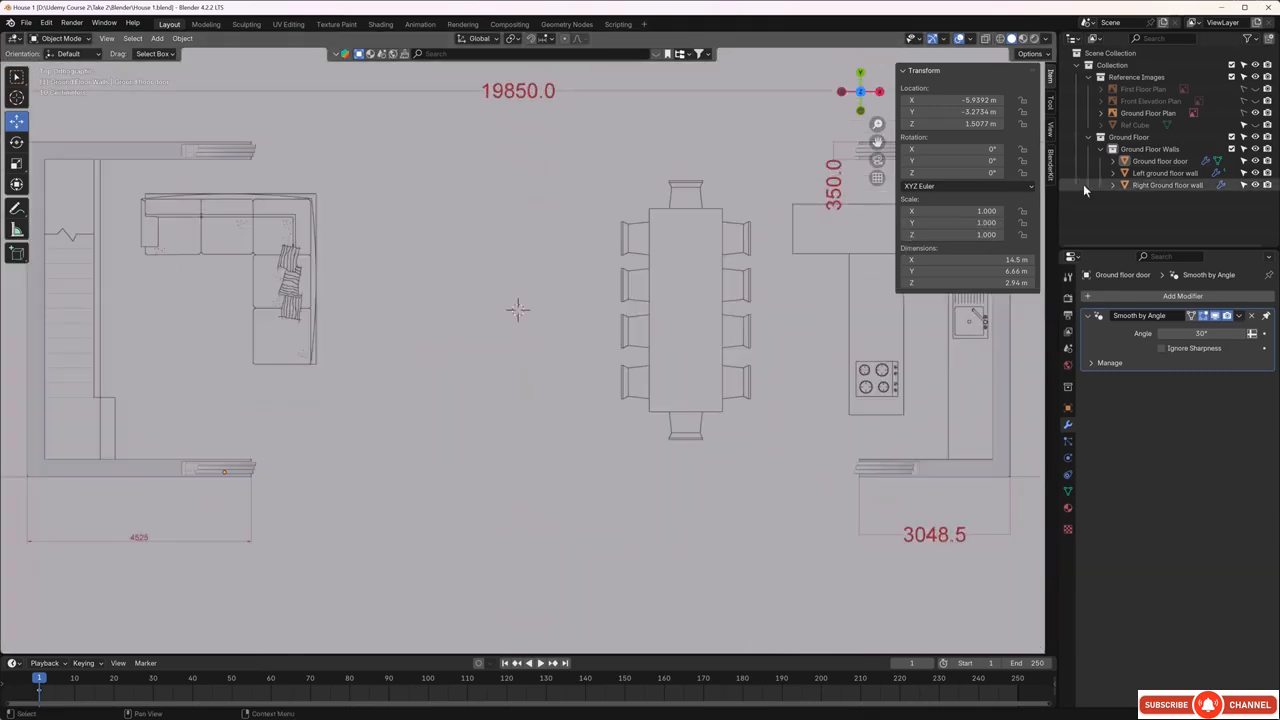
pyautogui.click(1160, 153)
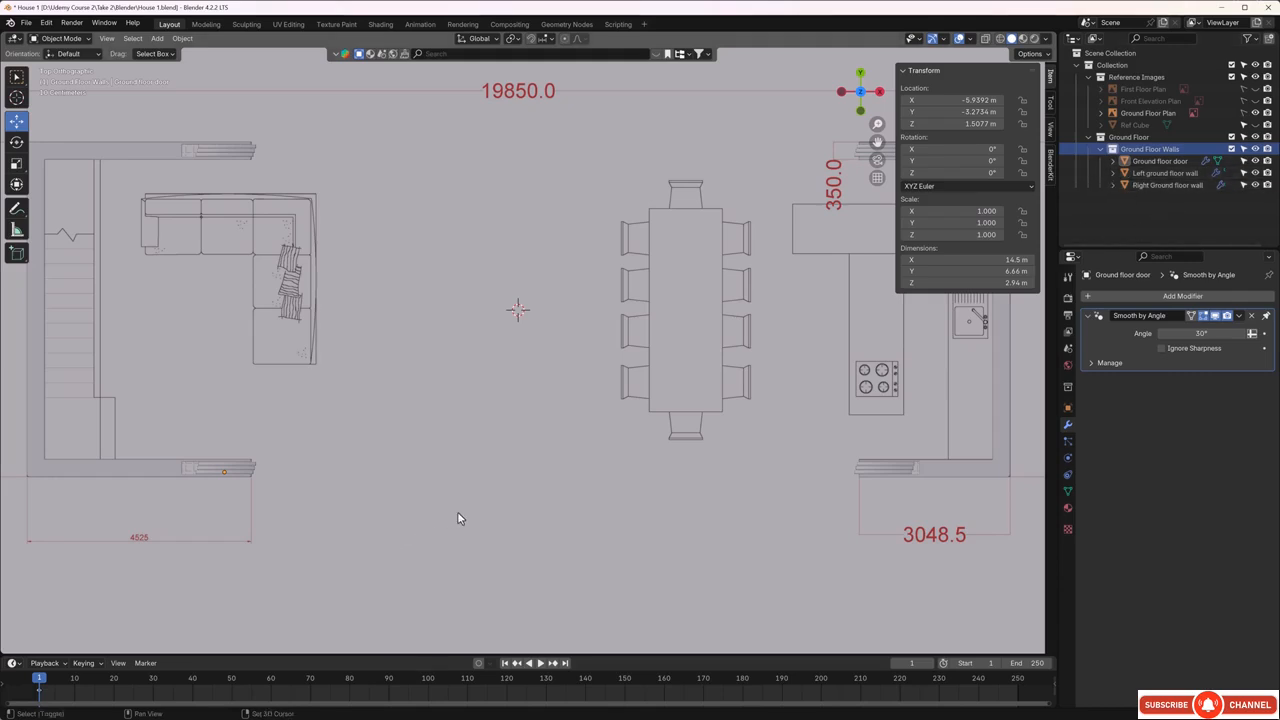
pyautogui.hotkey('shift', 'a')
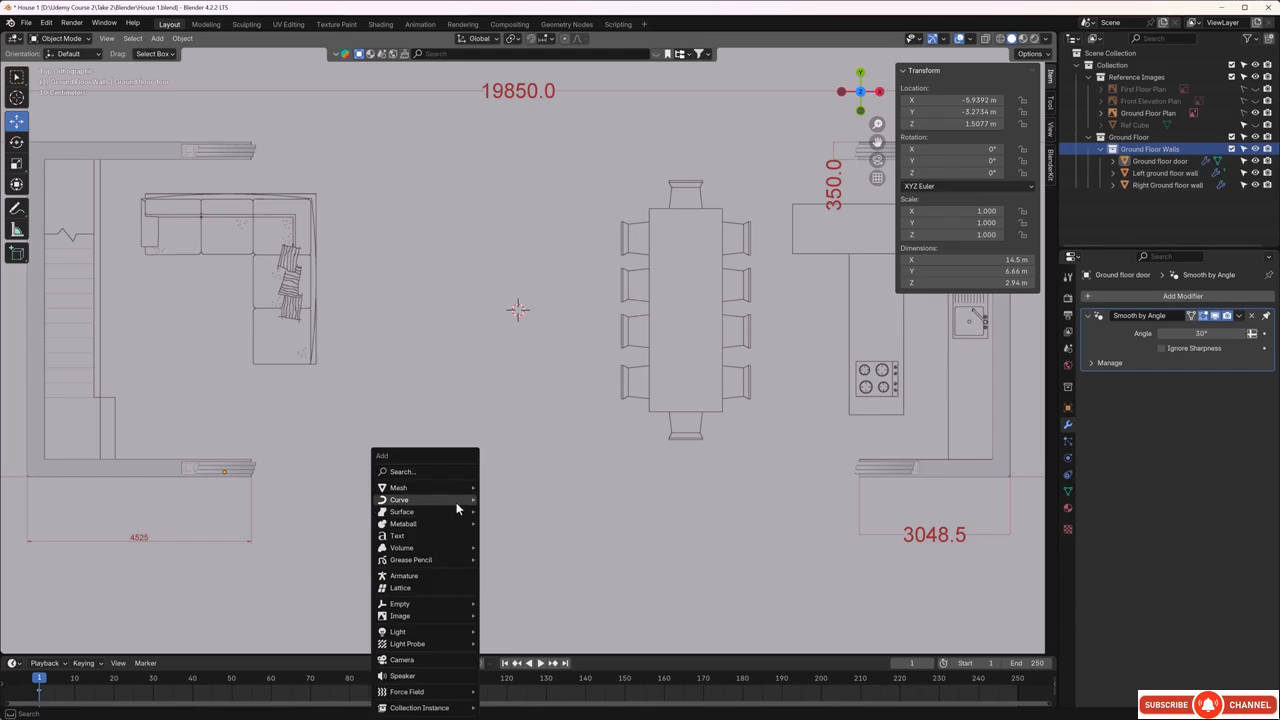
pyautogui.moveTo(453, 490)
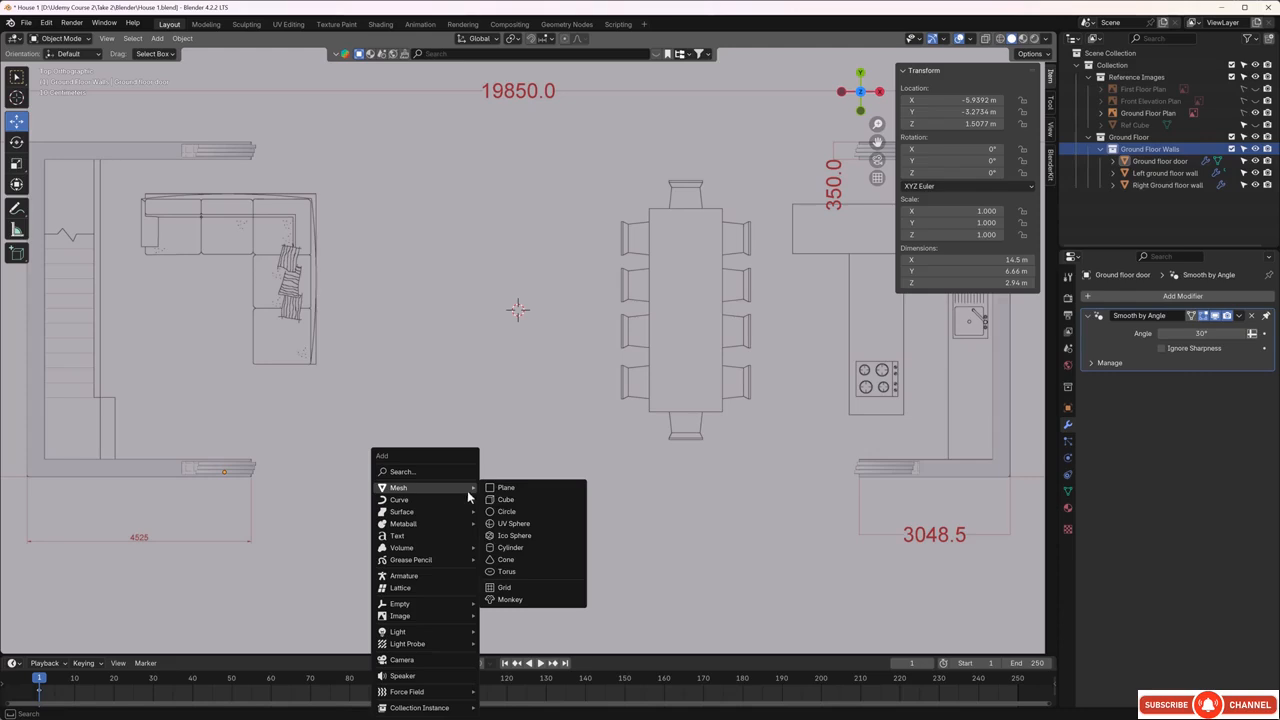
pyautogui.click(501, 488)
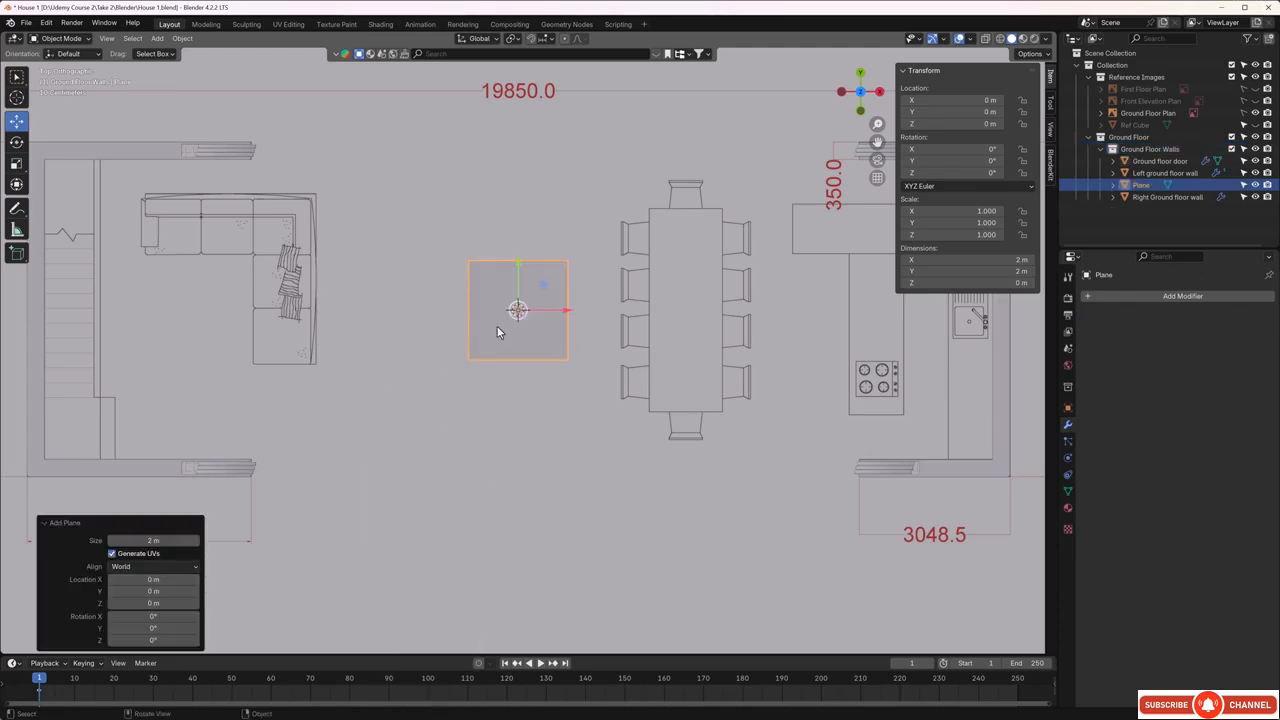
# - Move the plane to the ends of the front-left sliding door panels, at about X -5.24 m and Y -3.19 m
pyautogui.moveTo(519, 272); pyautogui.dragTo(492, 427)
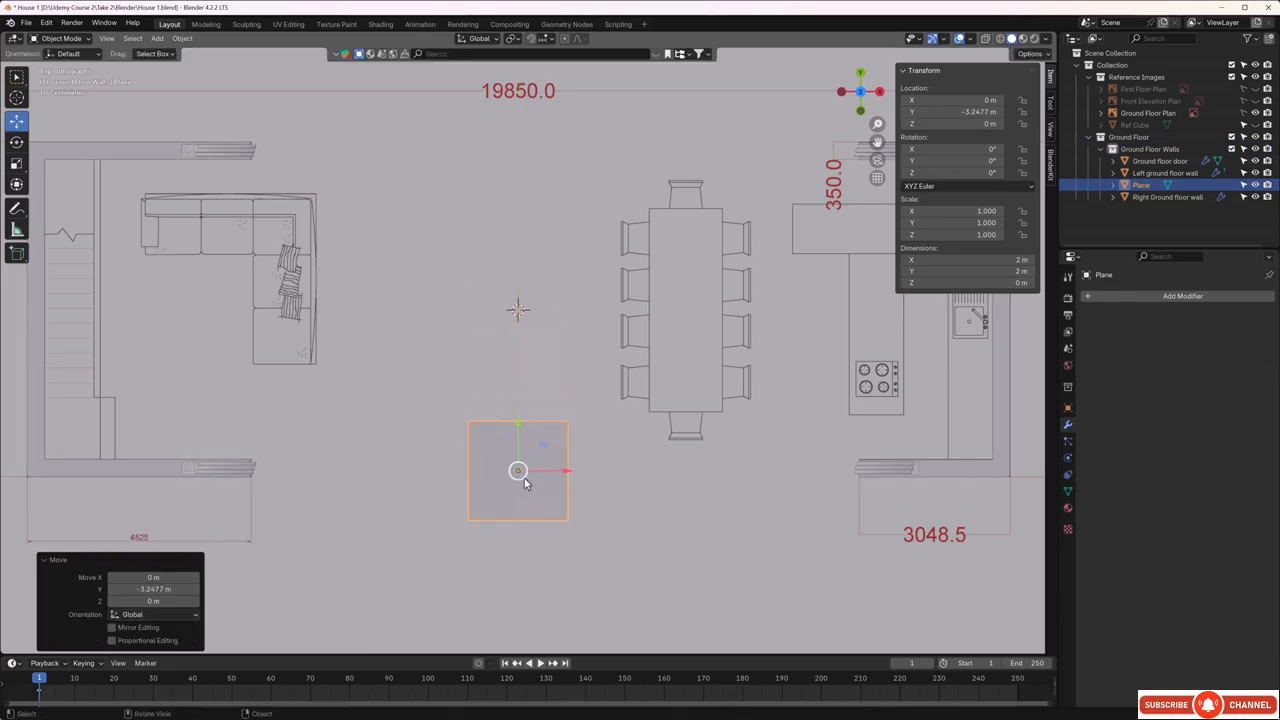
pyautogui.moveTo(567, 471); pyautogui.dragTo(306, 480)
pyautogui.scroll(5, 277, 487)
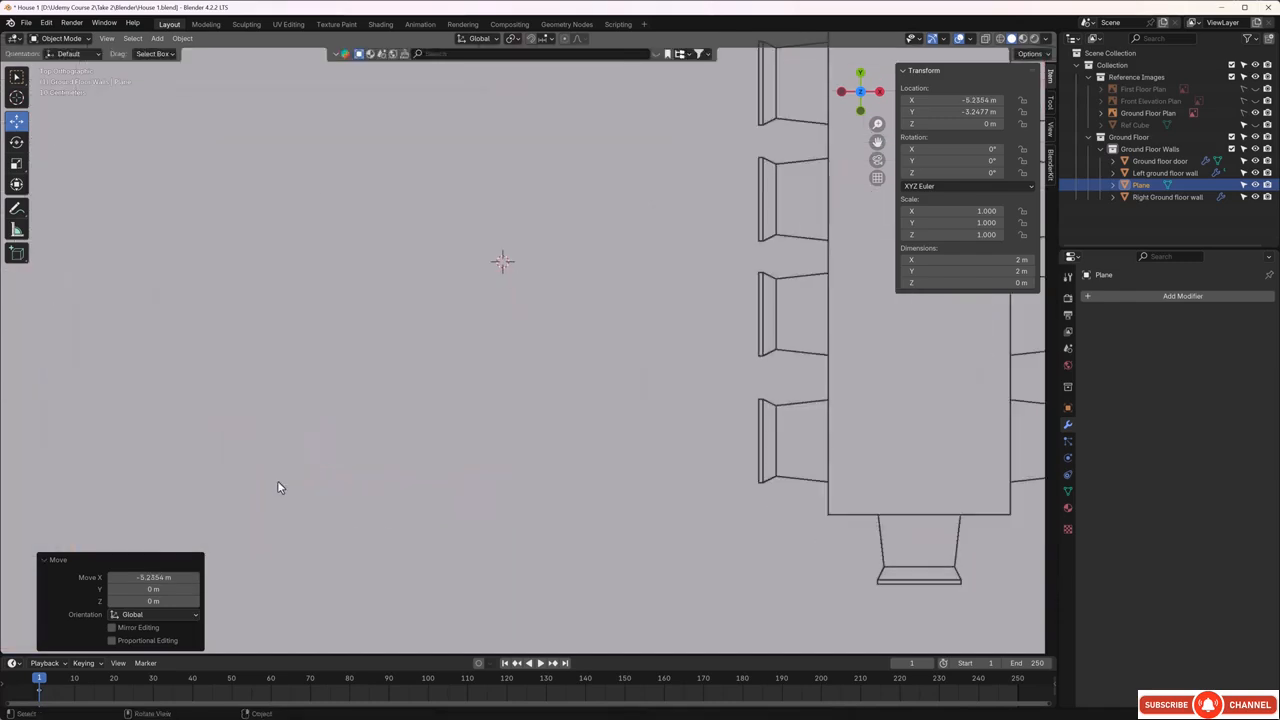
pyautogui.keyDown('shift'); pyautogui.moveTo(277, 481); pyautogui.dragTo(738, 284, button='middle'); pyautogui.keyUp('shift')
pyautogui.keyDown('shift'); pyautogui.moveTo(494, 475); pyautogui.dragTo(691, 377, button='middle'); pyautogui.keyUp('shift')
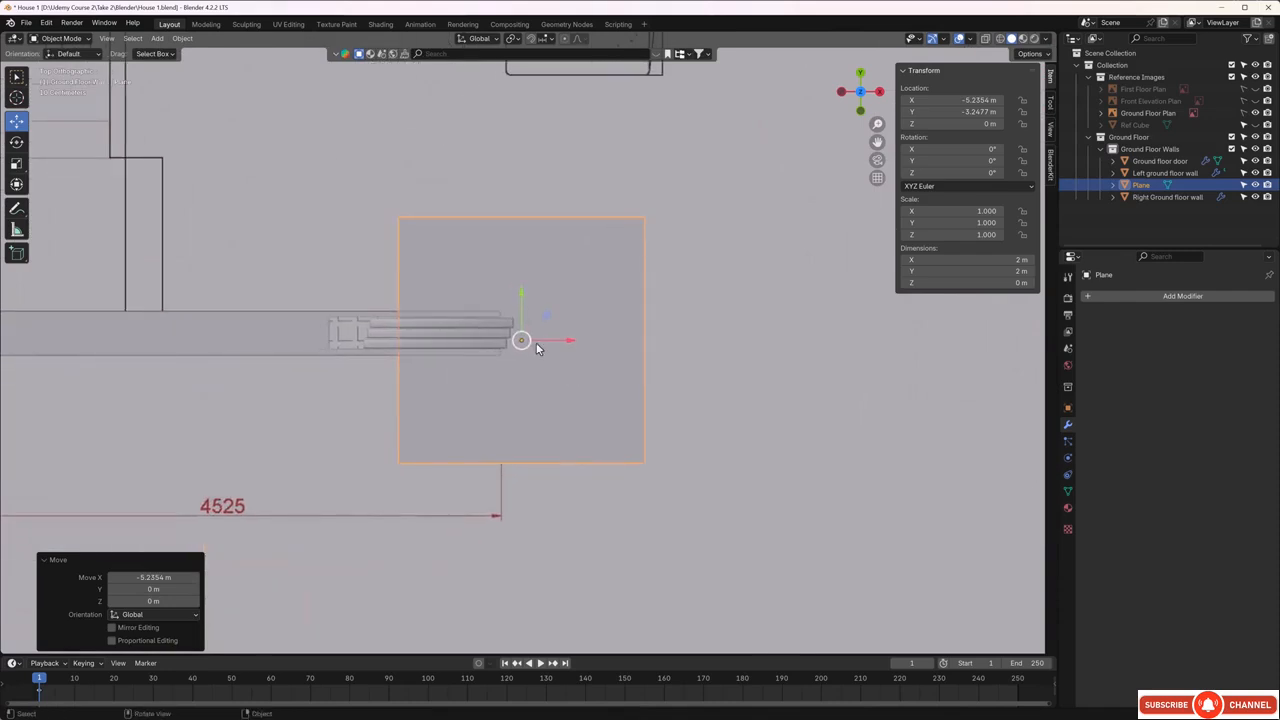
pyautogui.scroll(6, 537, 341)
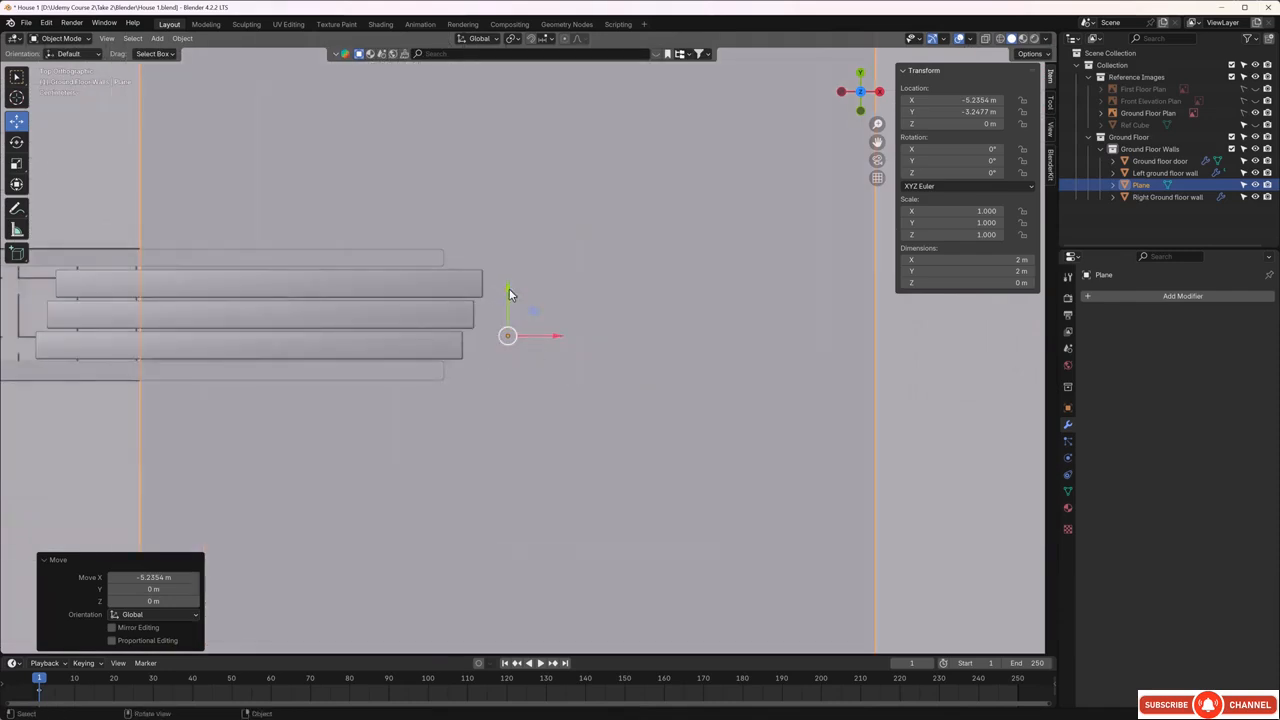
pyautogui.moveTo(508, 293); pyautogui.dragTo(507, 266)
# - Scale the plane along Y by about 0.138 to span the three door panels, and apply its rotation and scale
pyautogui.scroll(-3, 495, 280)
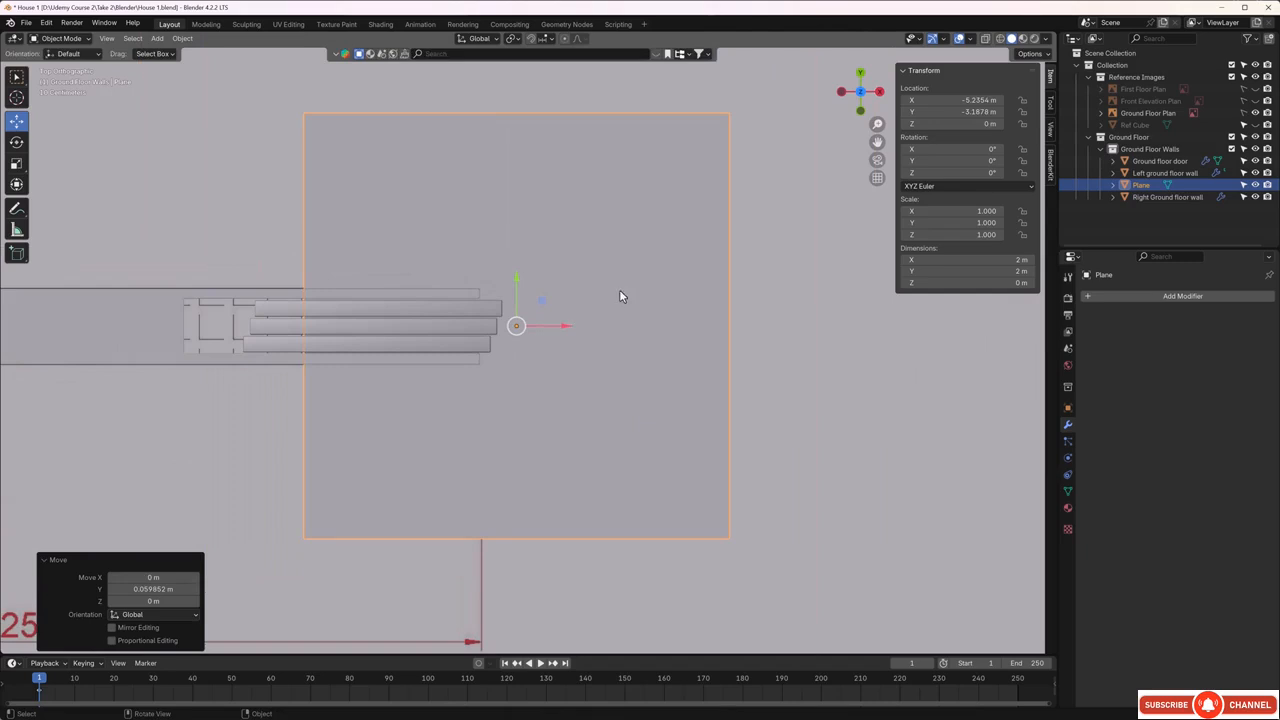
pyautogui.press('s')
pyautogui.press('y')
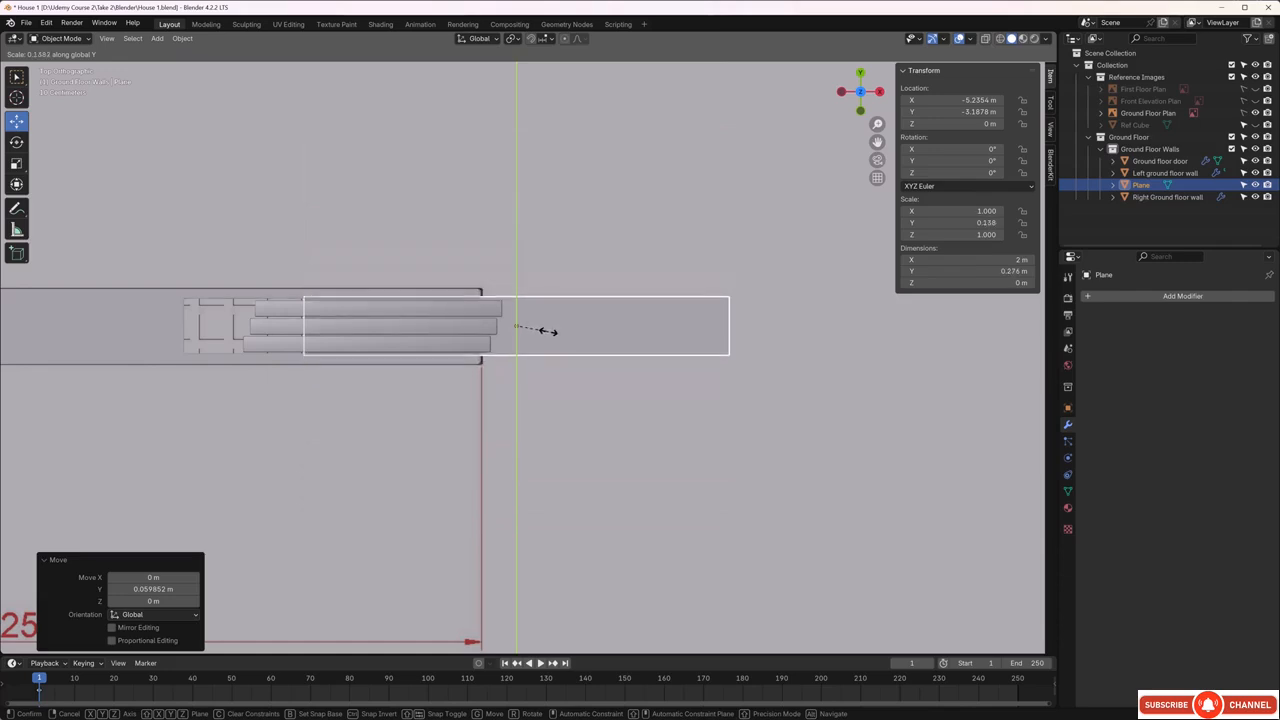
pyautogui.click(548, 331)
pyautogui.scroll(4, 512, 322)
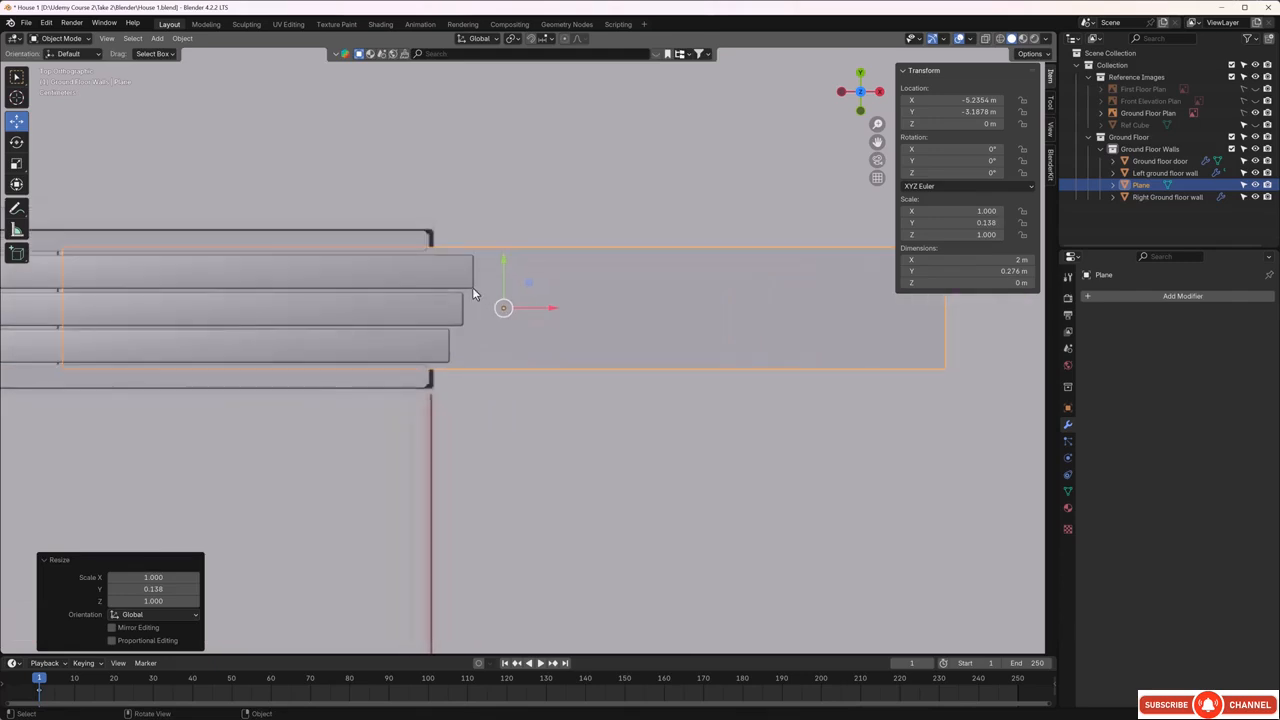
pyautogui.moveTo(533, 325); pyautogui.dragTo(525, 326, button='middle')
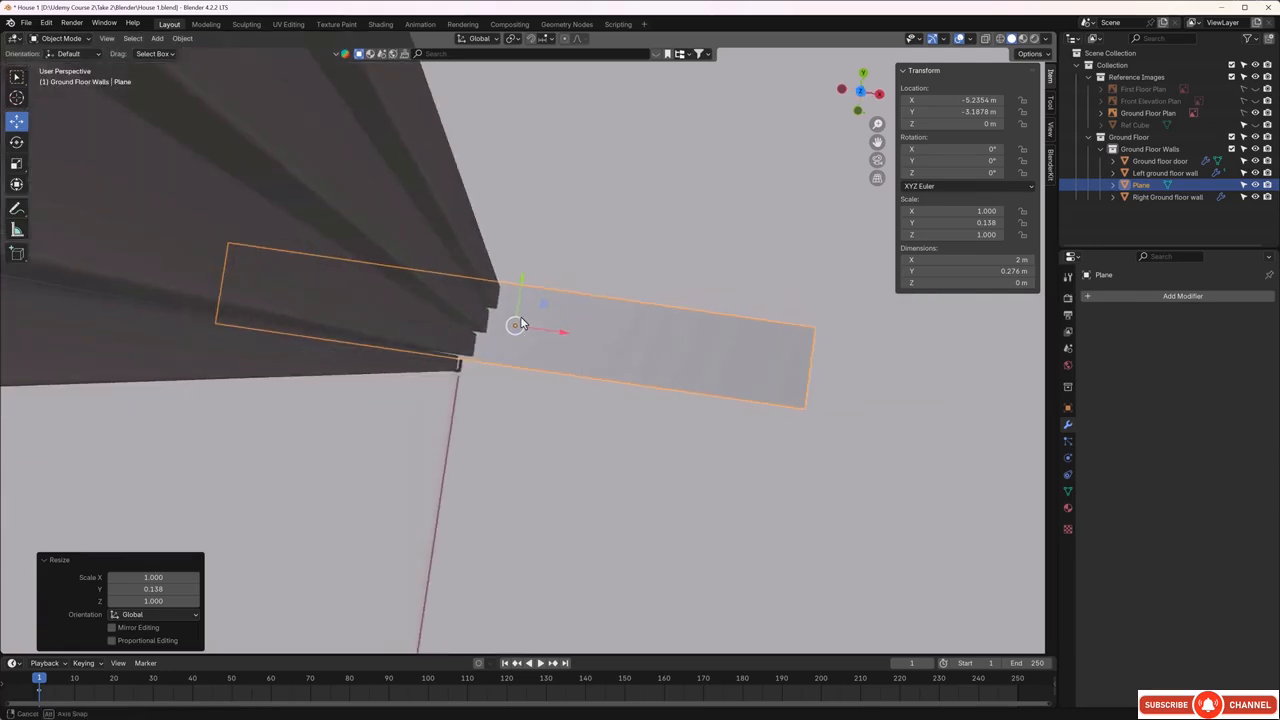
pyautogui.moveTo(677, 380); pyautogui.dragTo(593, 344, button='middle')
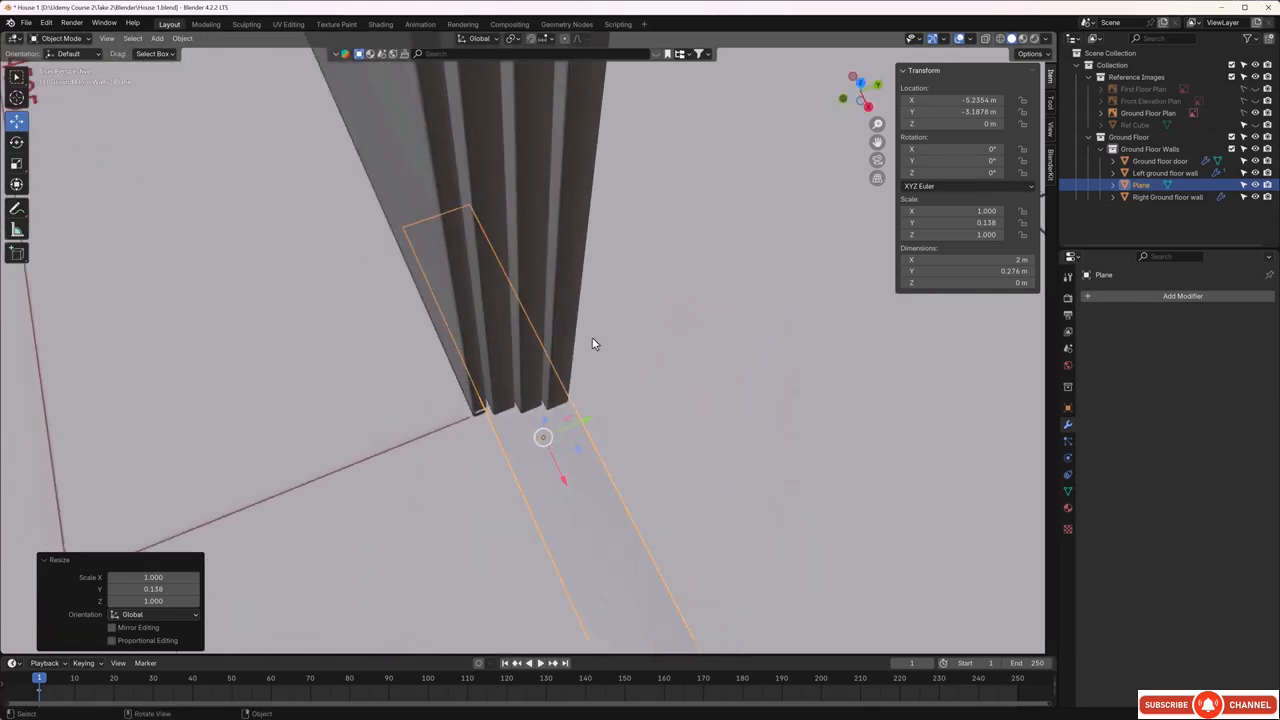
pyautogui.press('KP_7')
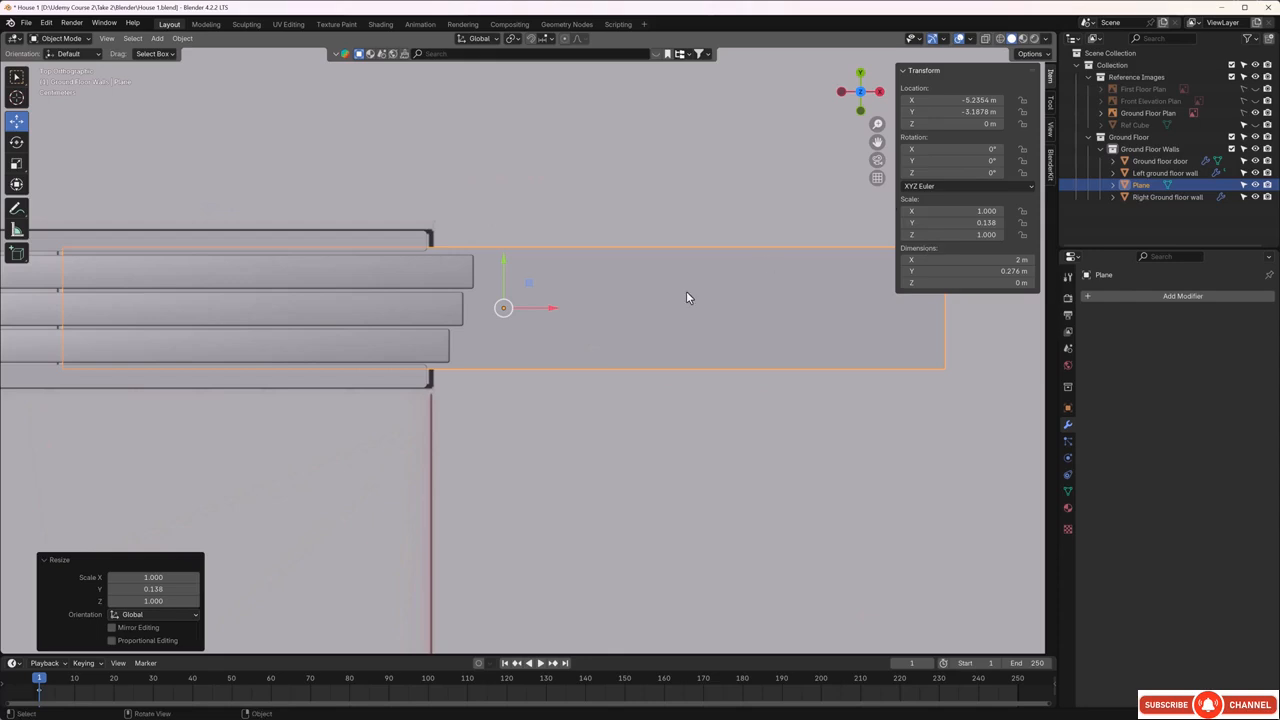
pyautogui.hotkey('ctrl', 'a')
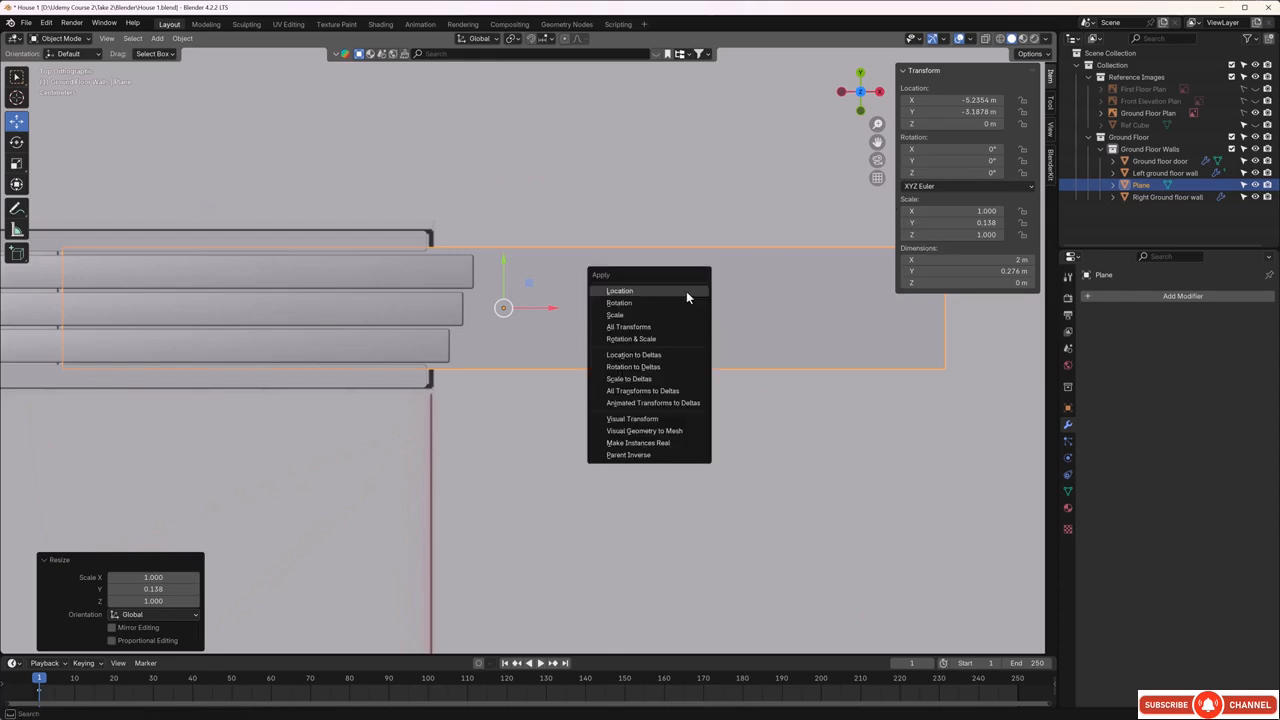
pyautogui.click(660, 339)
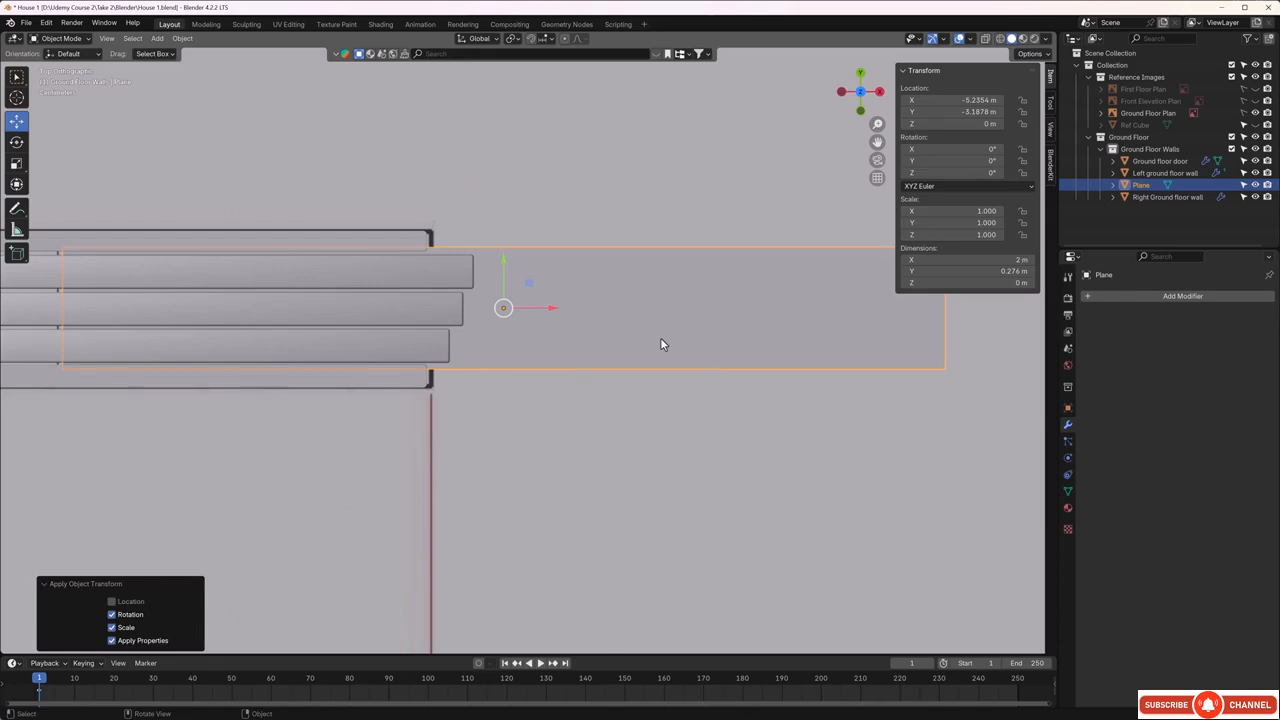
# - Add six evenly spaced lengthwise loop cuts to the plane in Edit Mode, without sliding them
pyautogui.press('Tab')
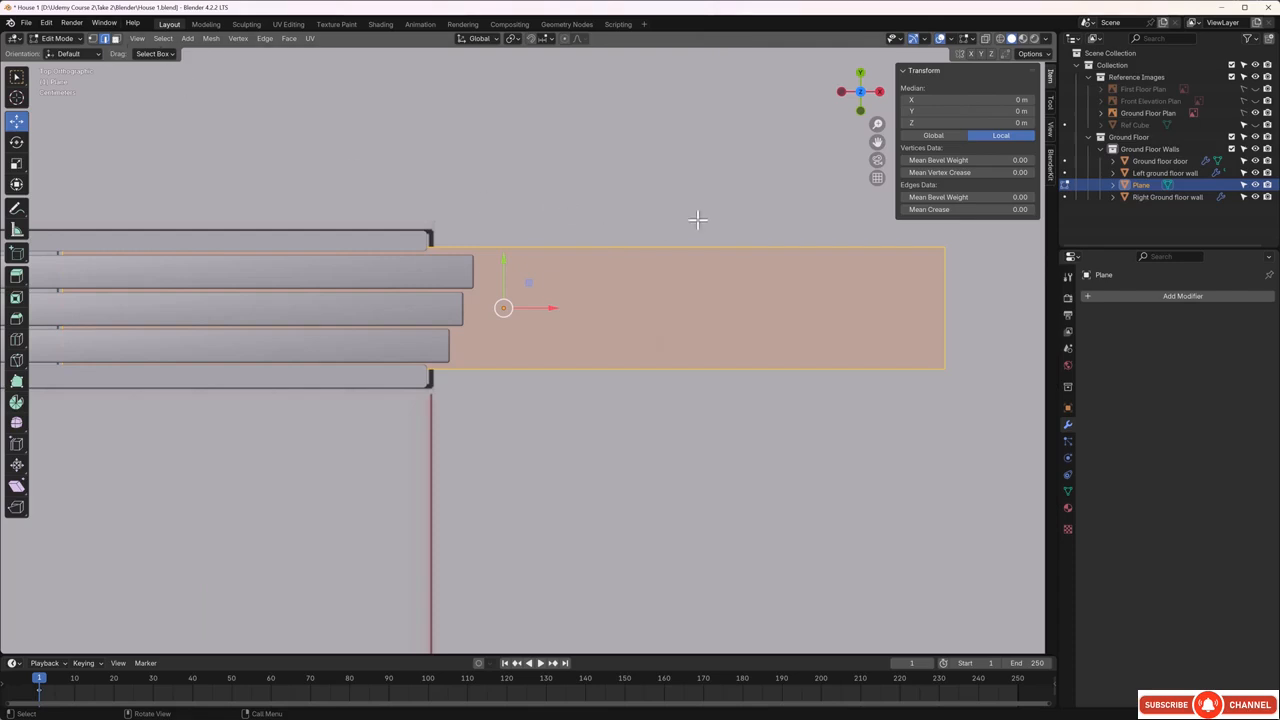
pyautogui.keyDown('shift'); pyautogui.moveTo(740, 229); pyautogui.dragTo(593, 208, button='middle'); pyautogui.keyUp('shift')
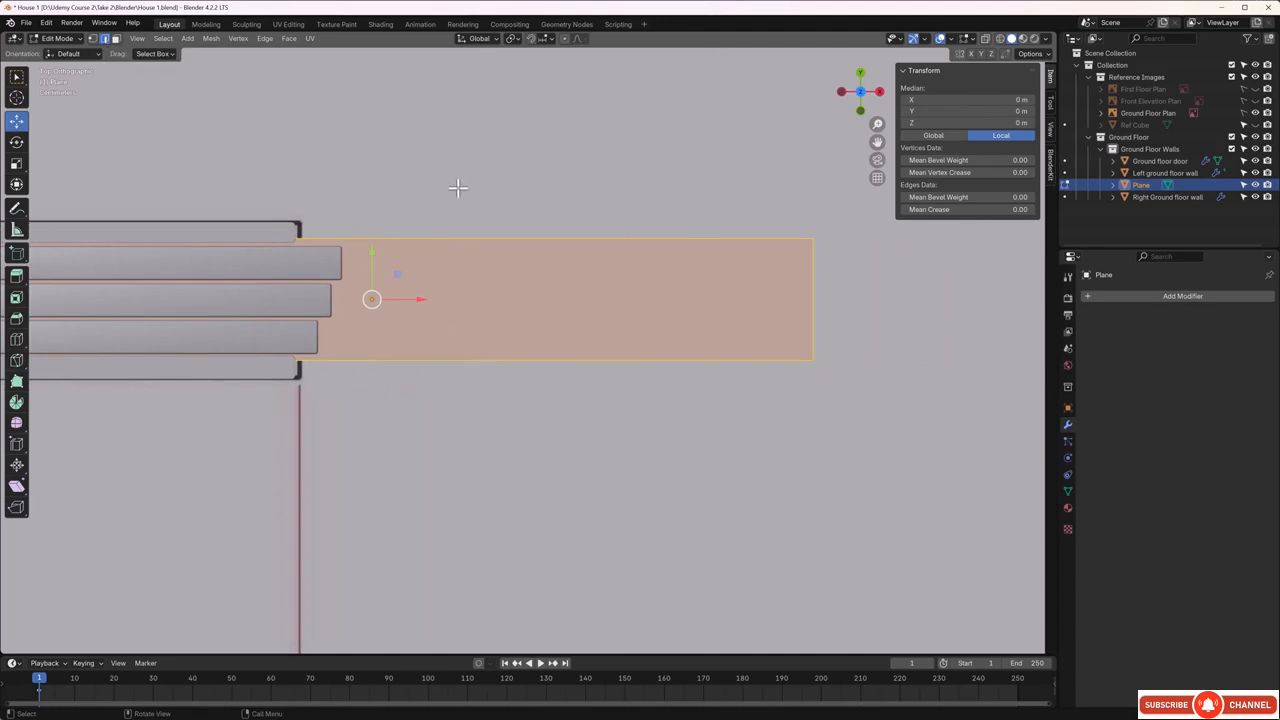
pyautogui.click(648, 222)
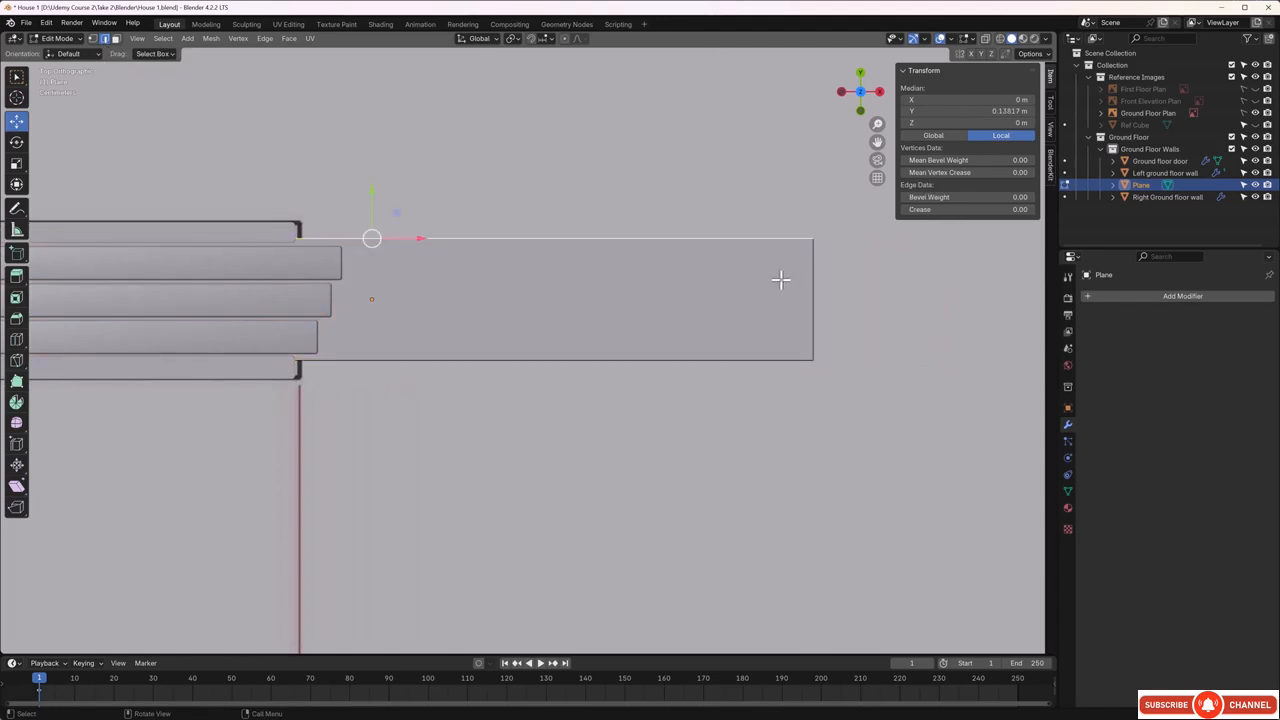
pyautogui.click(812, 296)
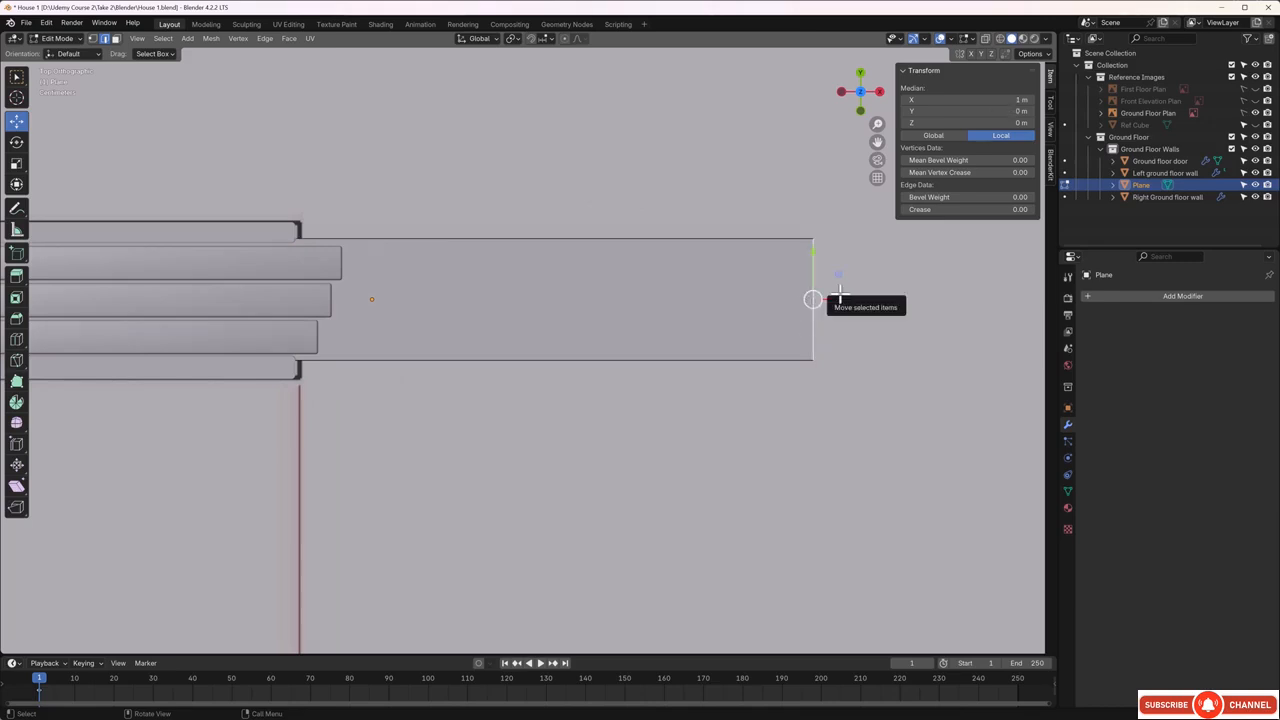
pyautogui.hotkey('ctrl', 'r')
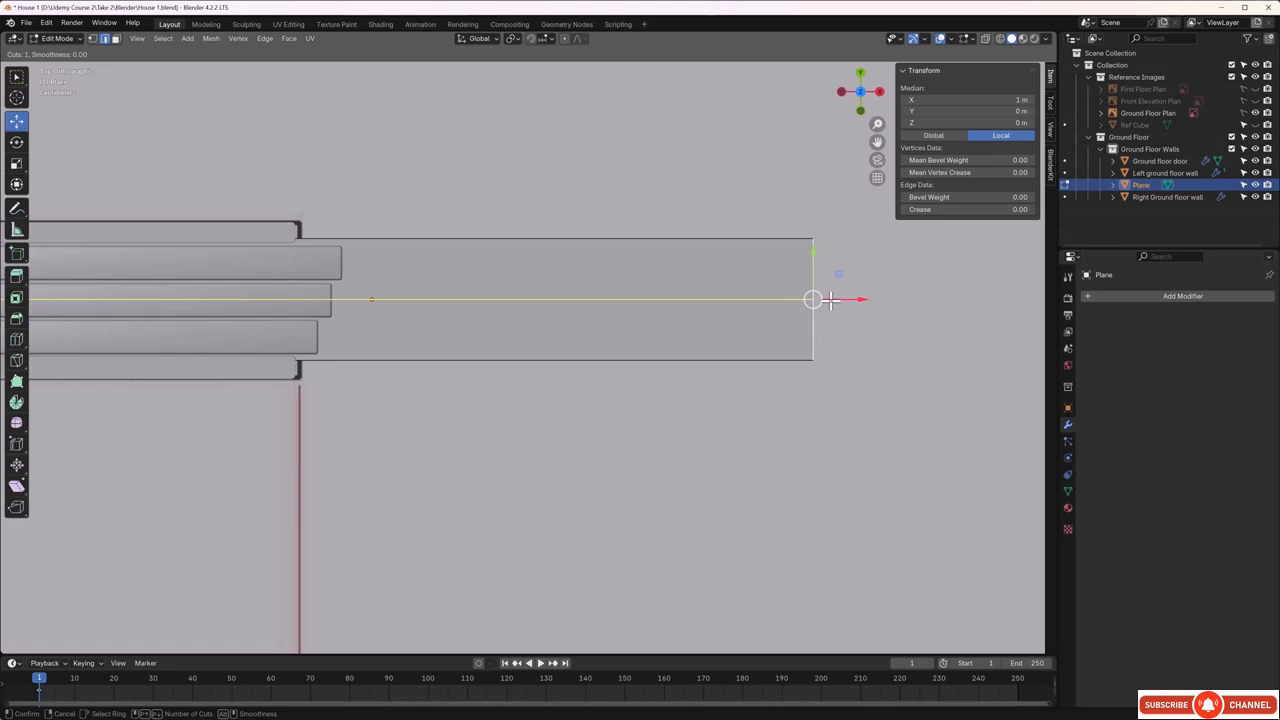
pyautogui.scroll(2, 830, 300)
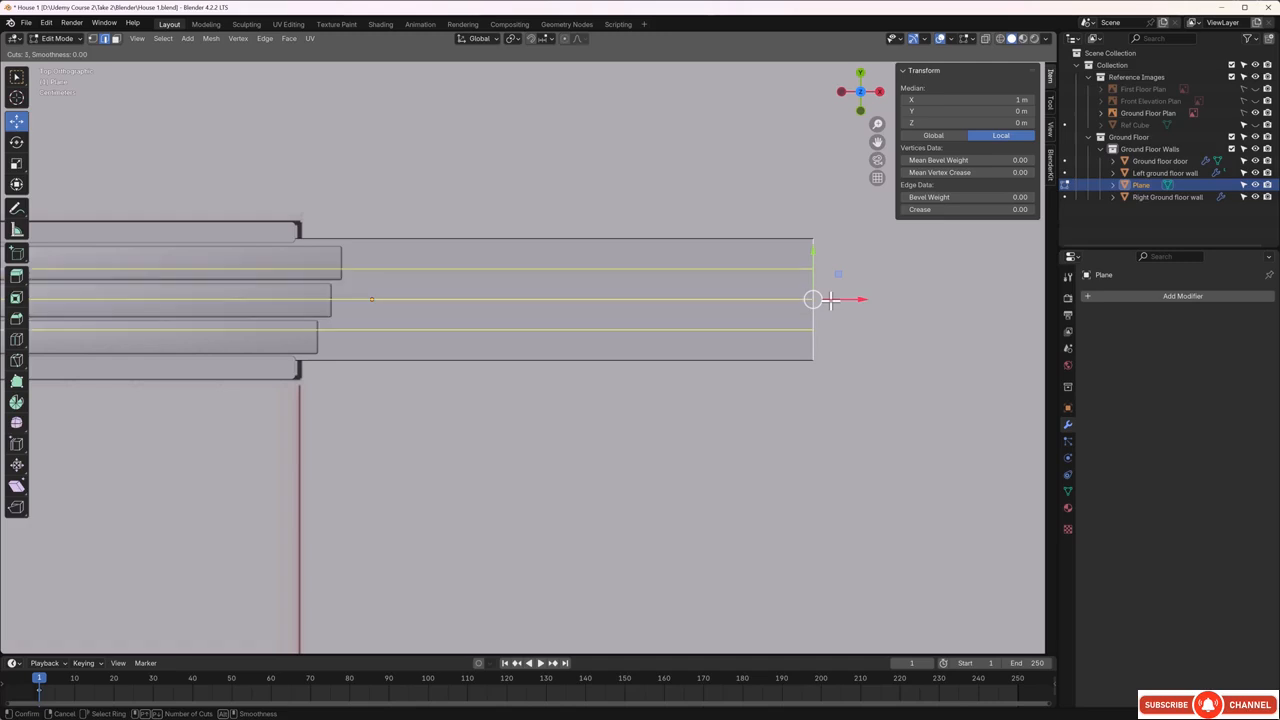
pyautogui.scroll(1, 830, 300)
pyautogui.scroll(1, 830, 300)
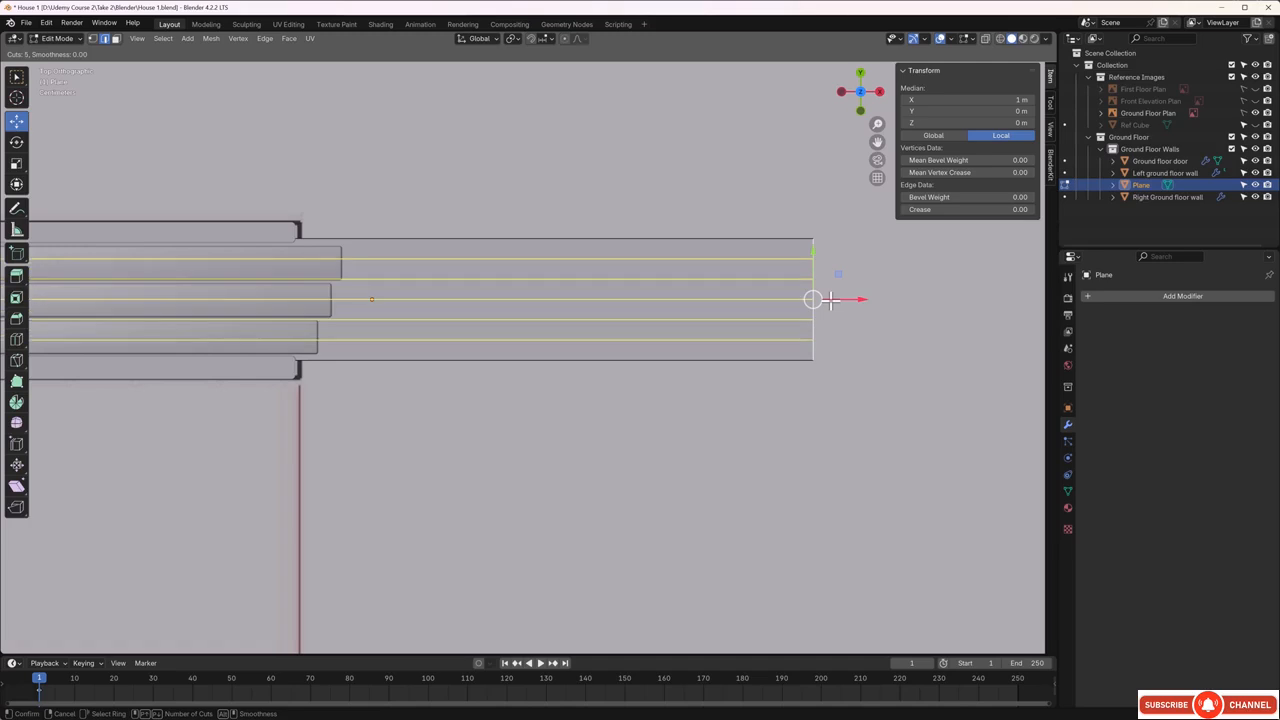
pyautogui.scroll(1, 830, 300)
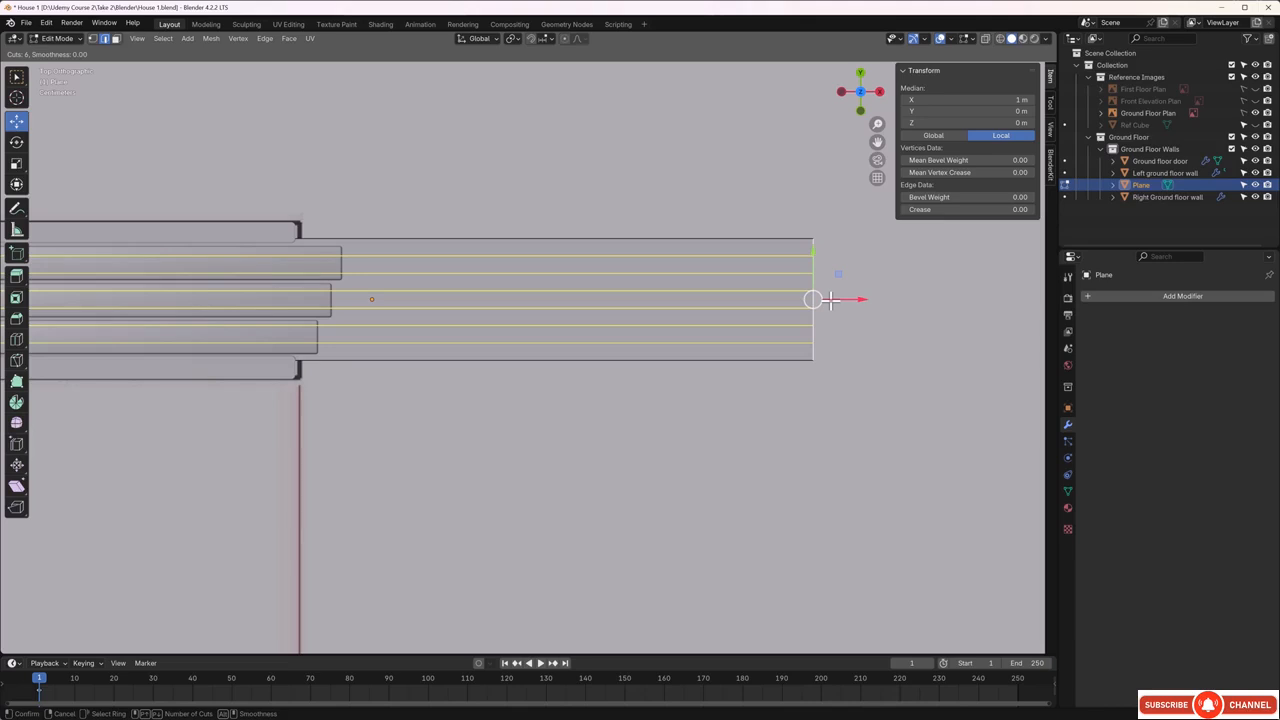
pyautogui.click(830, 300)
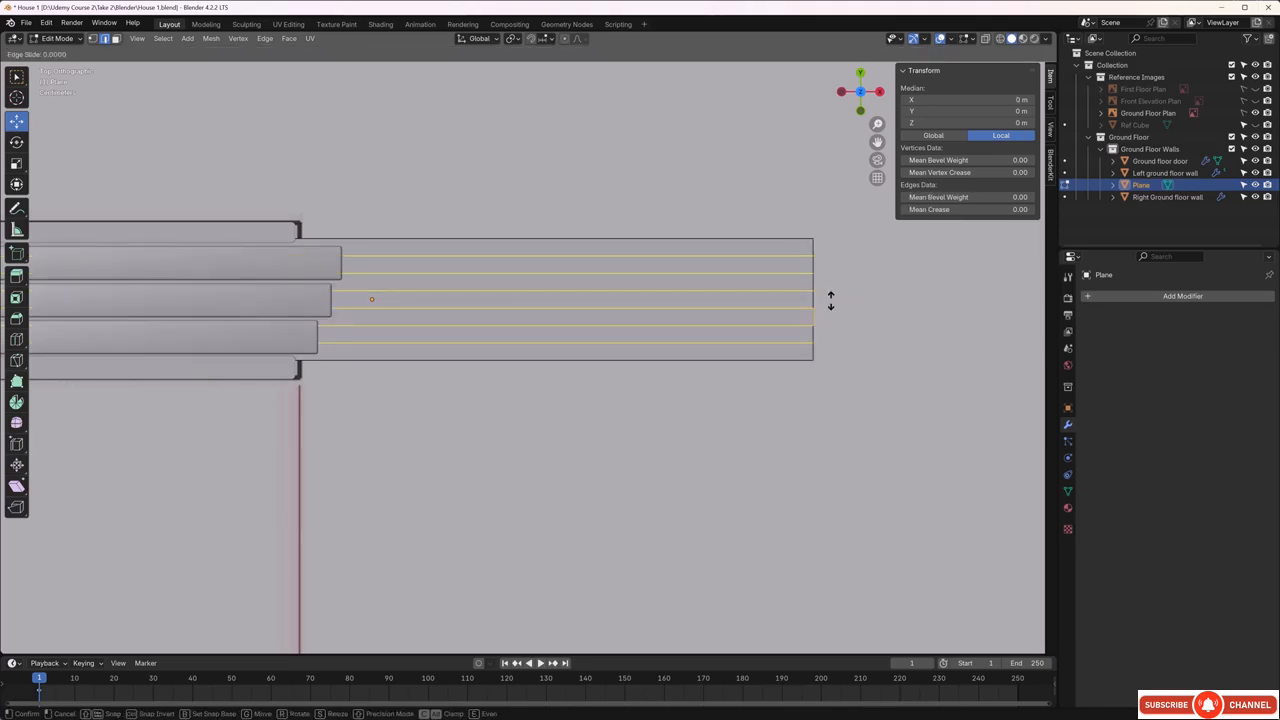
pyautogui.rightClick(830, 300)
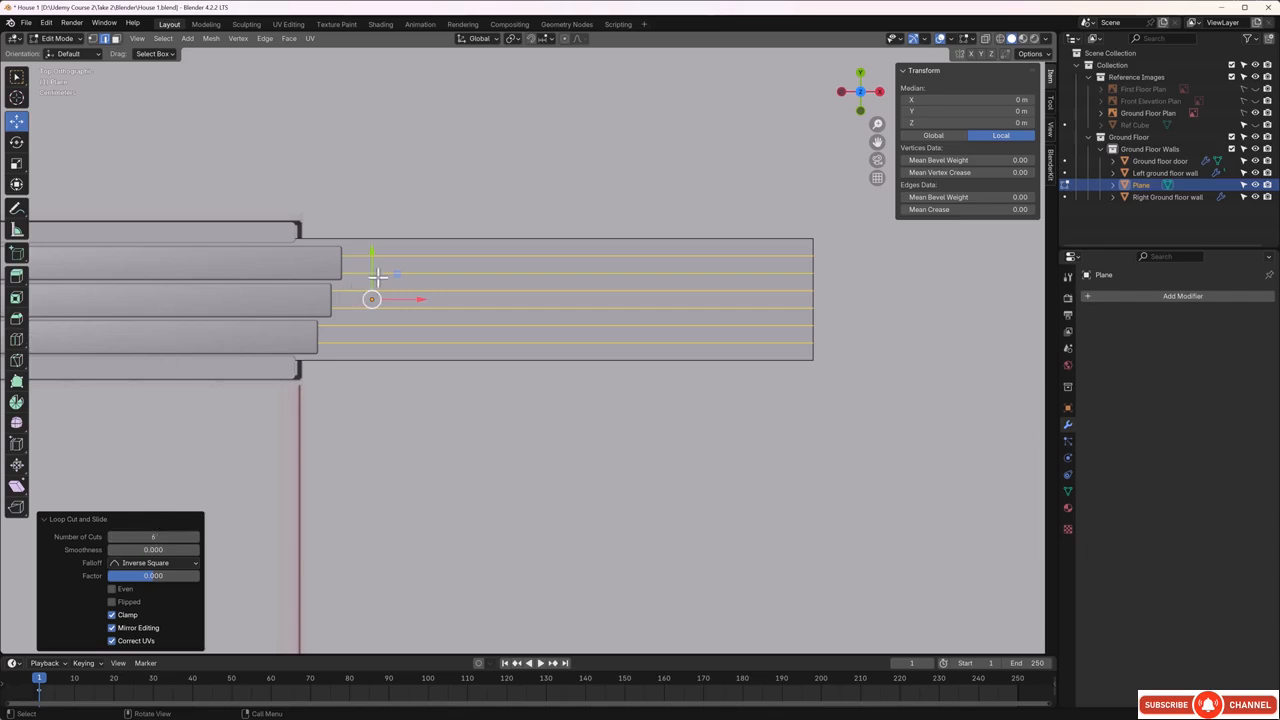
# - Bring the two lengthwise edges beside the rearmost door panel closer together by scaling them along Y by about 0.273
pyautogui.scroll(2, 377, 279)
pyautogui.scroll(2, 377, 279)
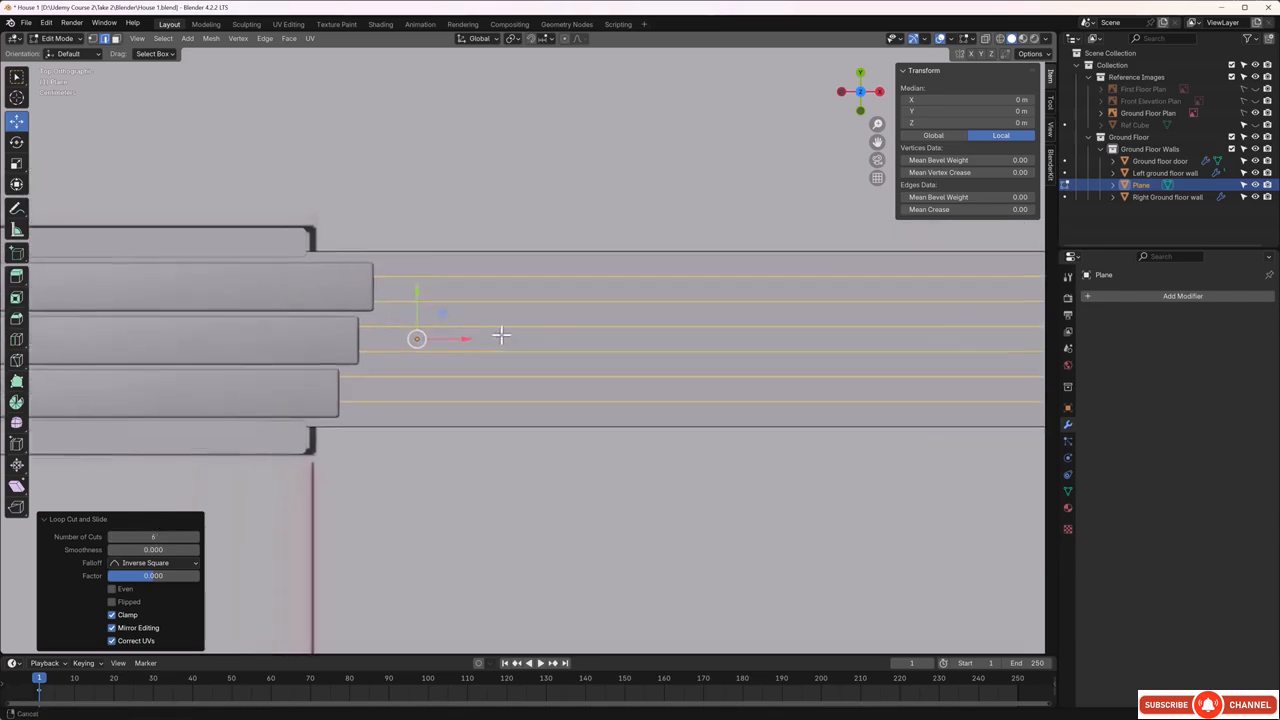
pyautogui.click(461, 293)
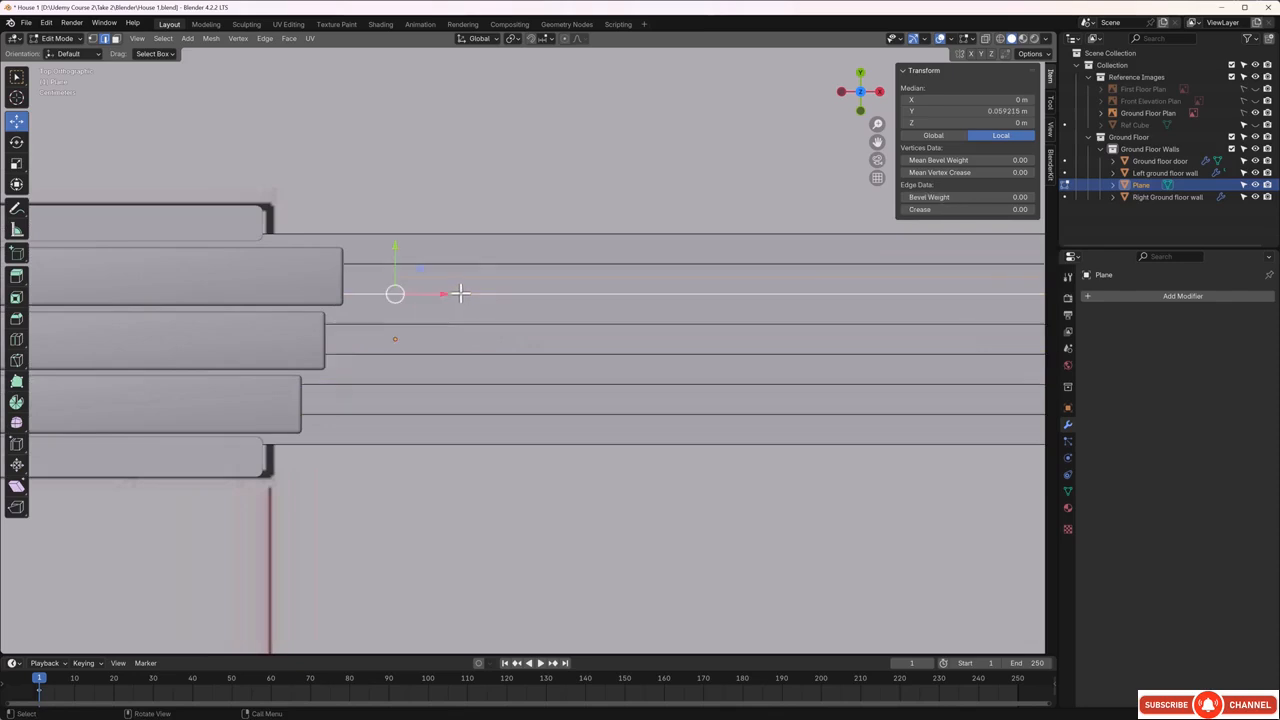
pyautogui.keyDown('shift'); pyautogui.click(457, 264); pyautogui.keyUp('shift')
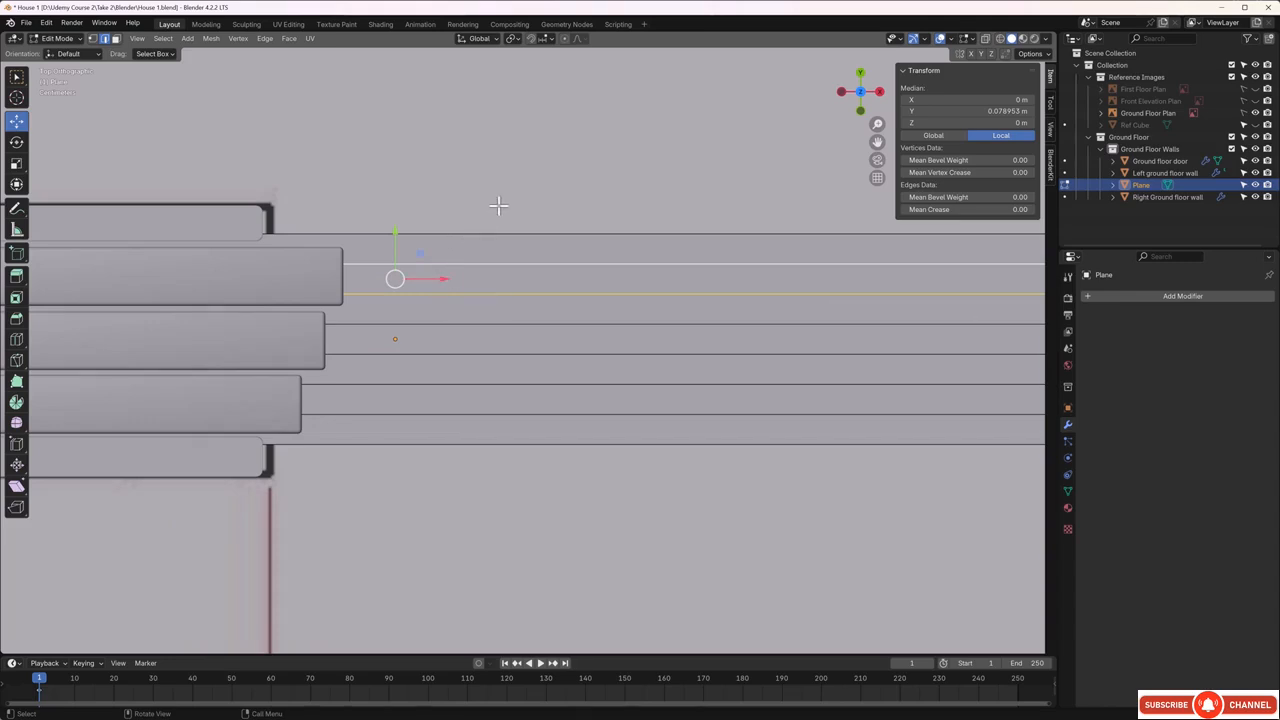
pyautogui.press('s')
pyautogui.press('y')
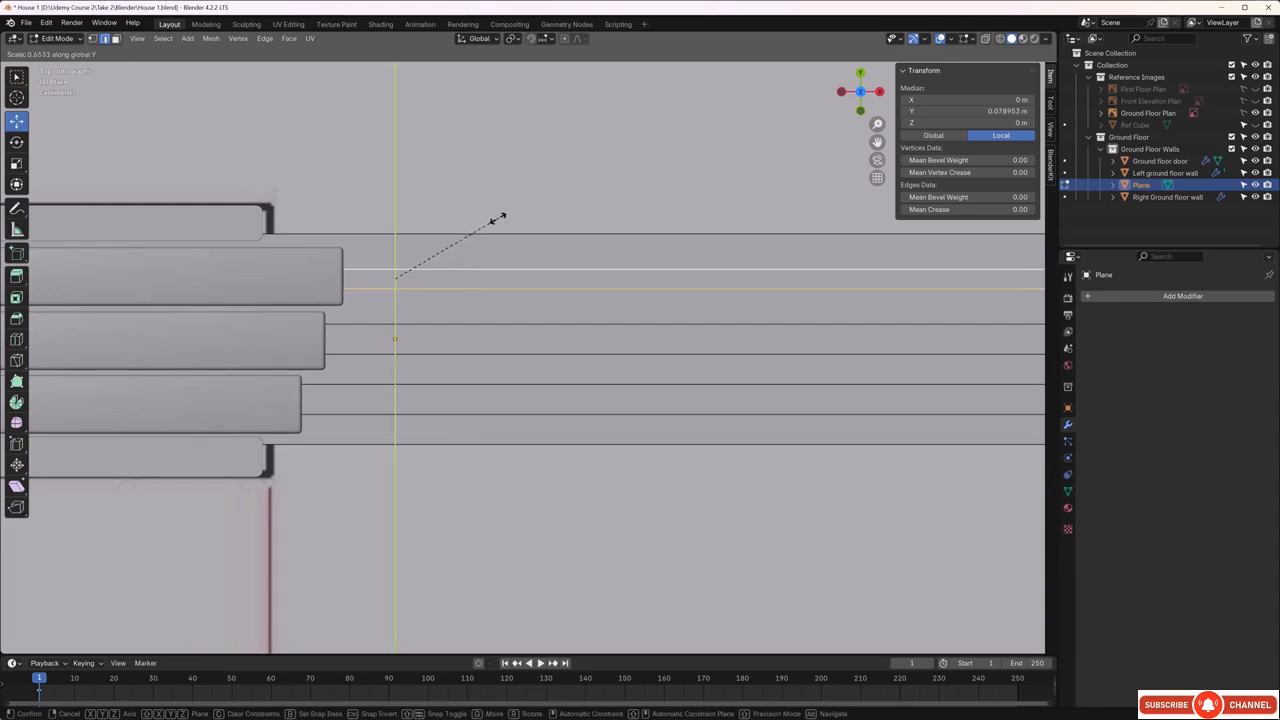
pyautogui.click(440, 253)
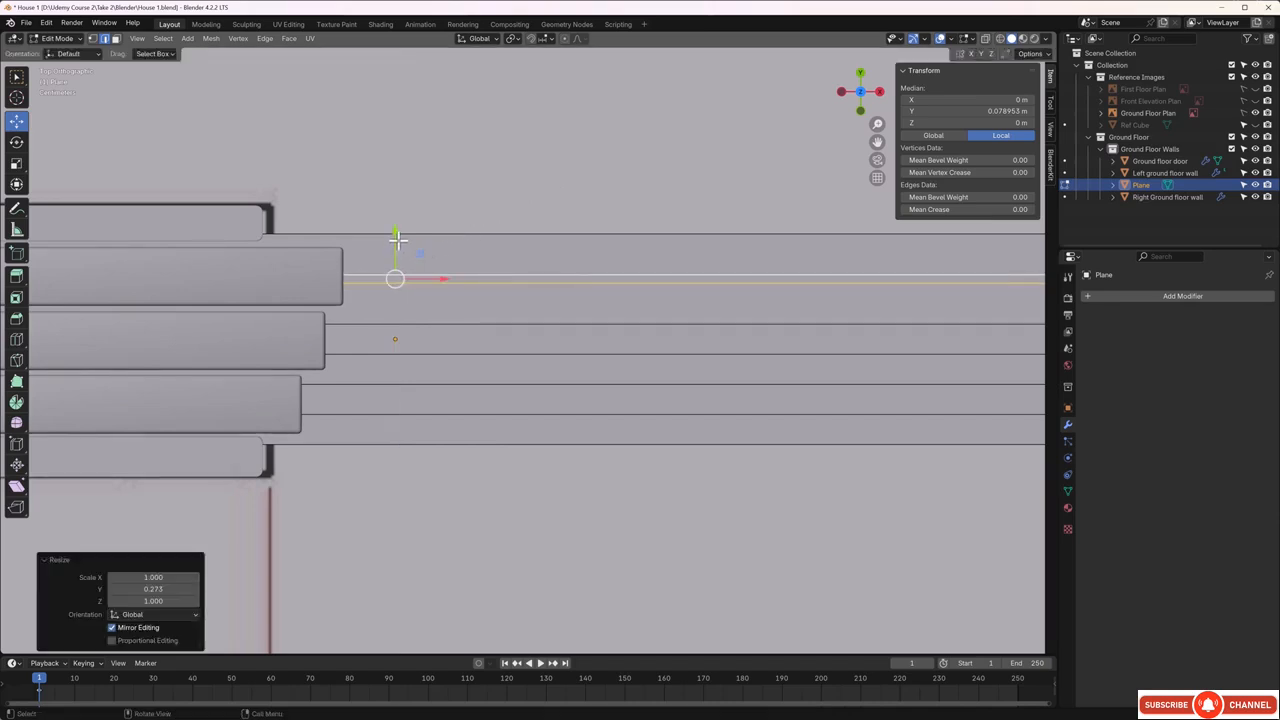
# - Shift the rearmost pair of lengthwise edges by about 0.0026 m along Y to line it up with the rearmost door panel
pyautogui.moveTo(396, 236); pyautogui.dragTo(395, 233)
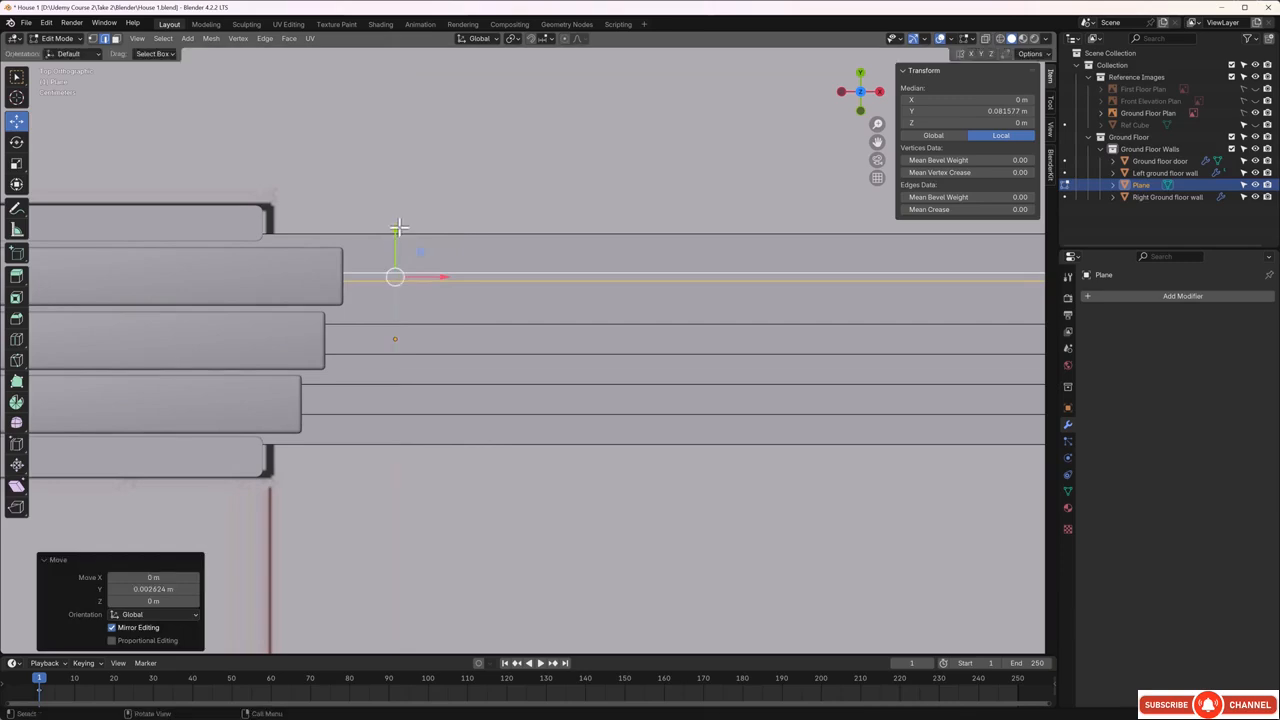
# - Scale the middle pair of lengthwise edges along Y by about 0.282 and shift it about -0.0017 m along Y to match the middle panel
pyautogui.click(440, 323)
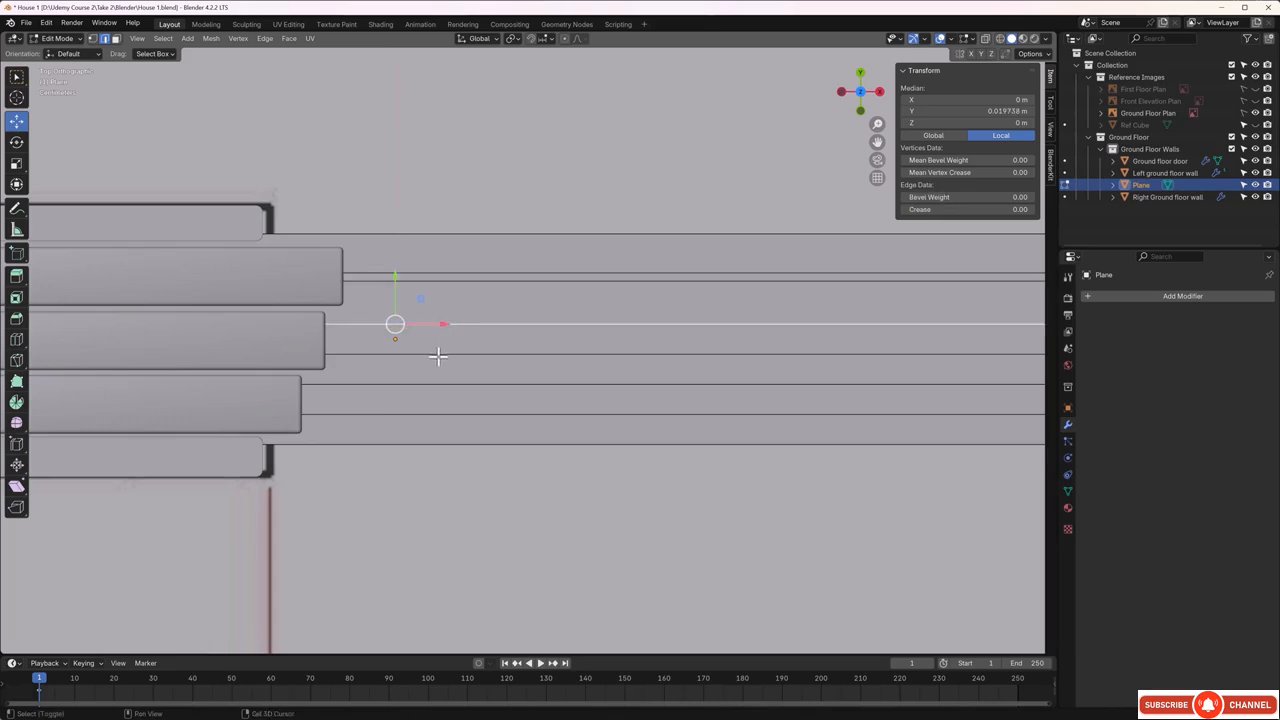
pyautogui.keyDown('shift'); pyautogui.click(438, 354); pyautogui.keyUp('shift')
pyautogui.press('s')
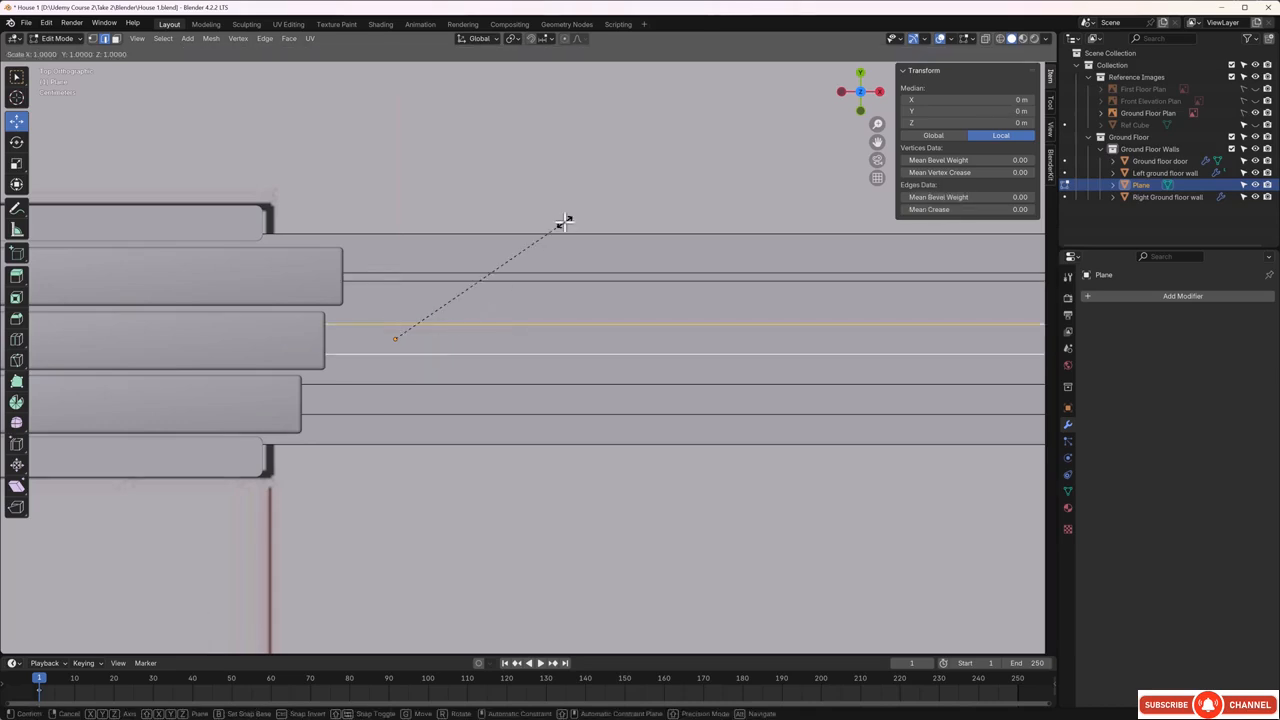
pyautogui.press('y')
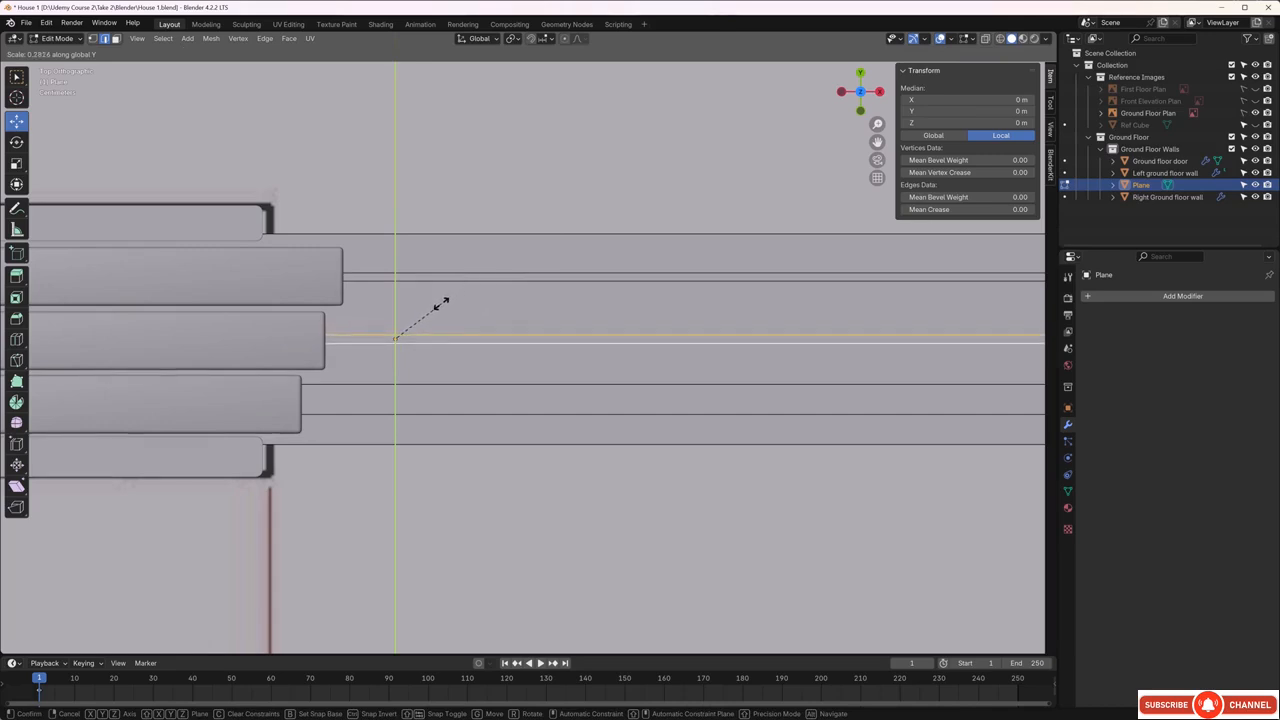
pyautogui.click(439, 294)
pyautogui.press('g')
pyautogui.press('y')
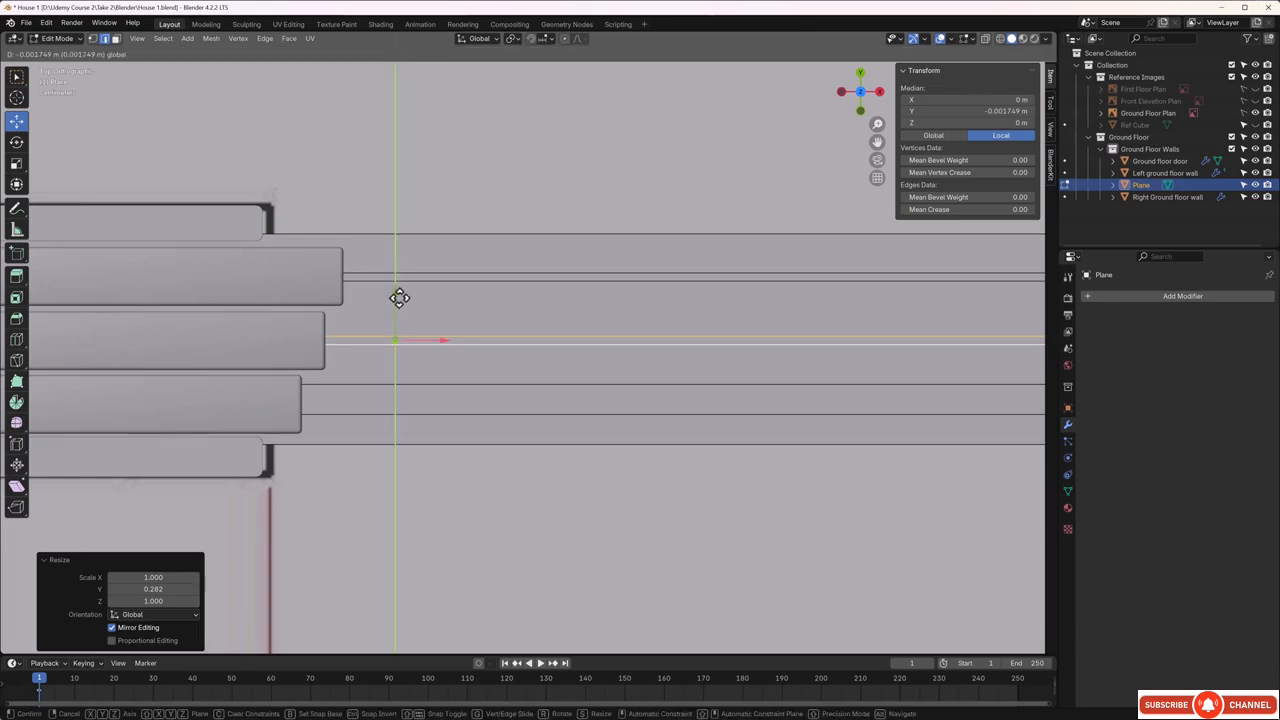
pyautogui.press('Escape')
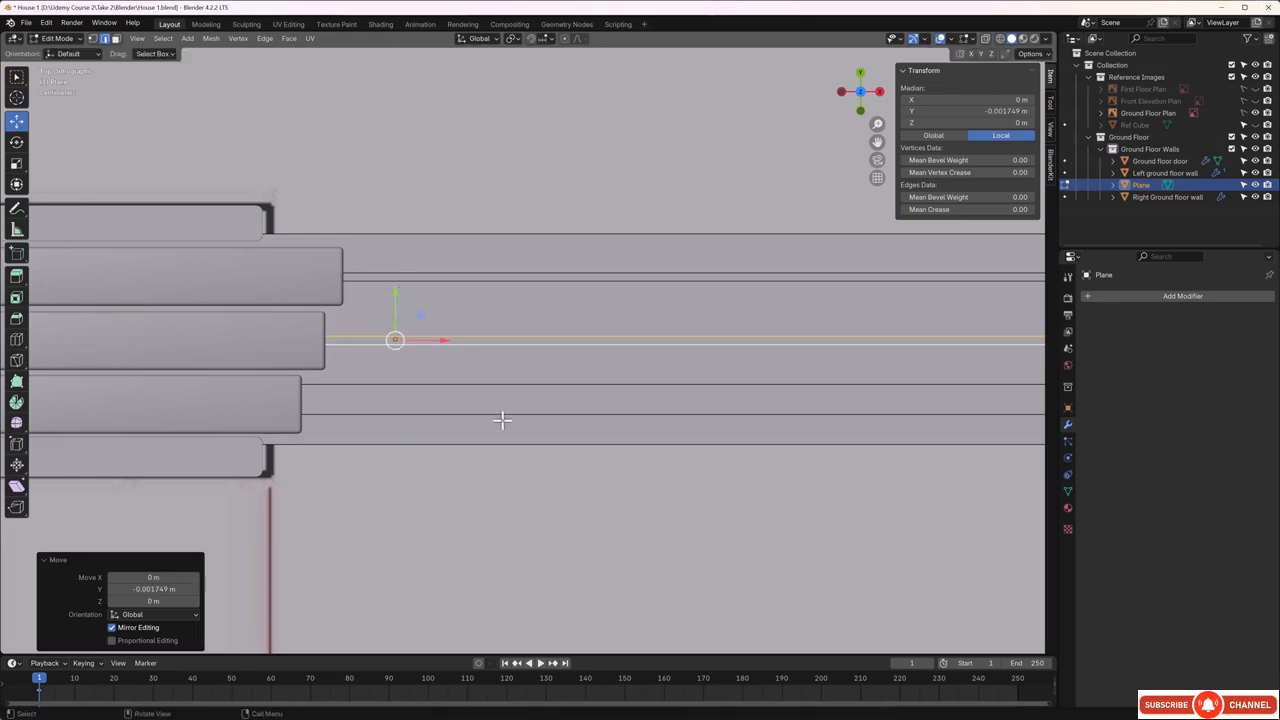
# - Scale the front pair of lengthwise edges along Y by about 0.299 and shift it about -0.0061 m along Y to match the front panel
pyautogui.click(450, 384)
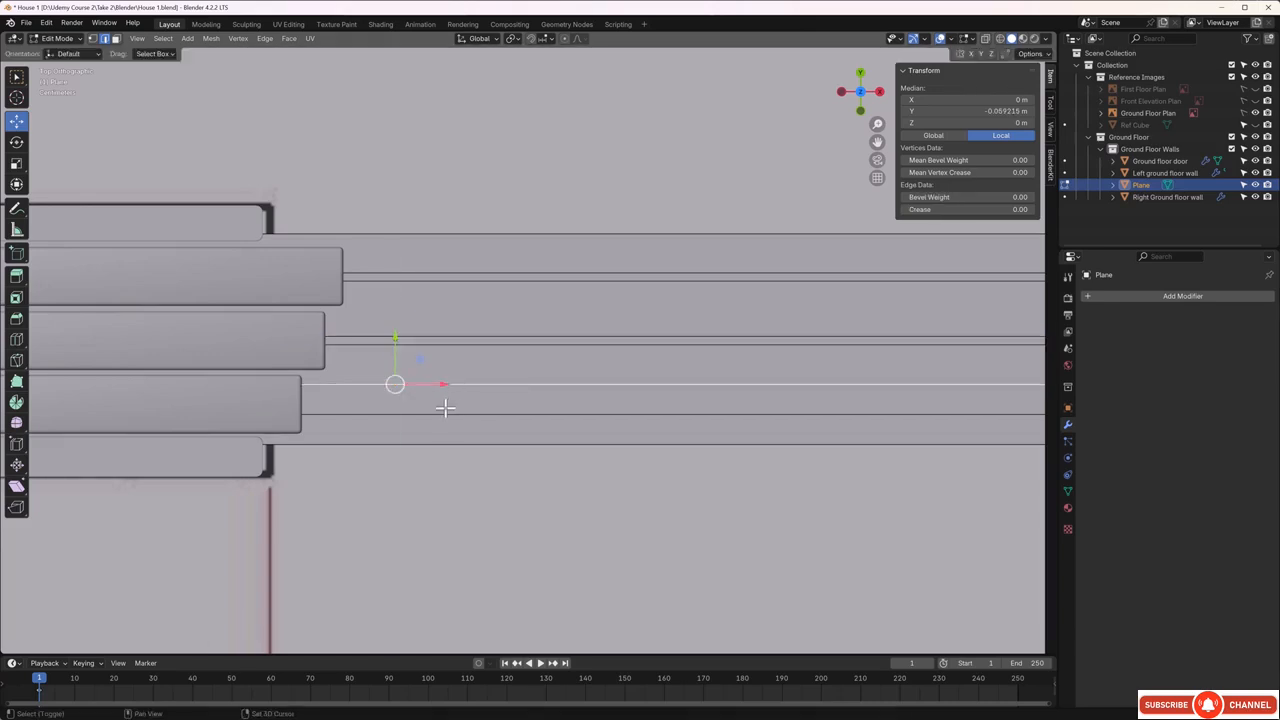
pyautogui.keyDown('shift'); pyautogui.click(430, 414); pyautogui.keyUp('shift')
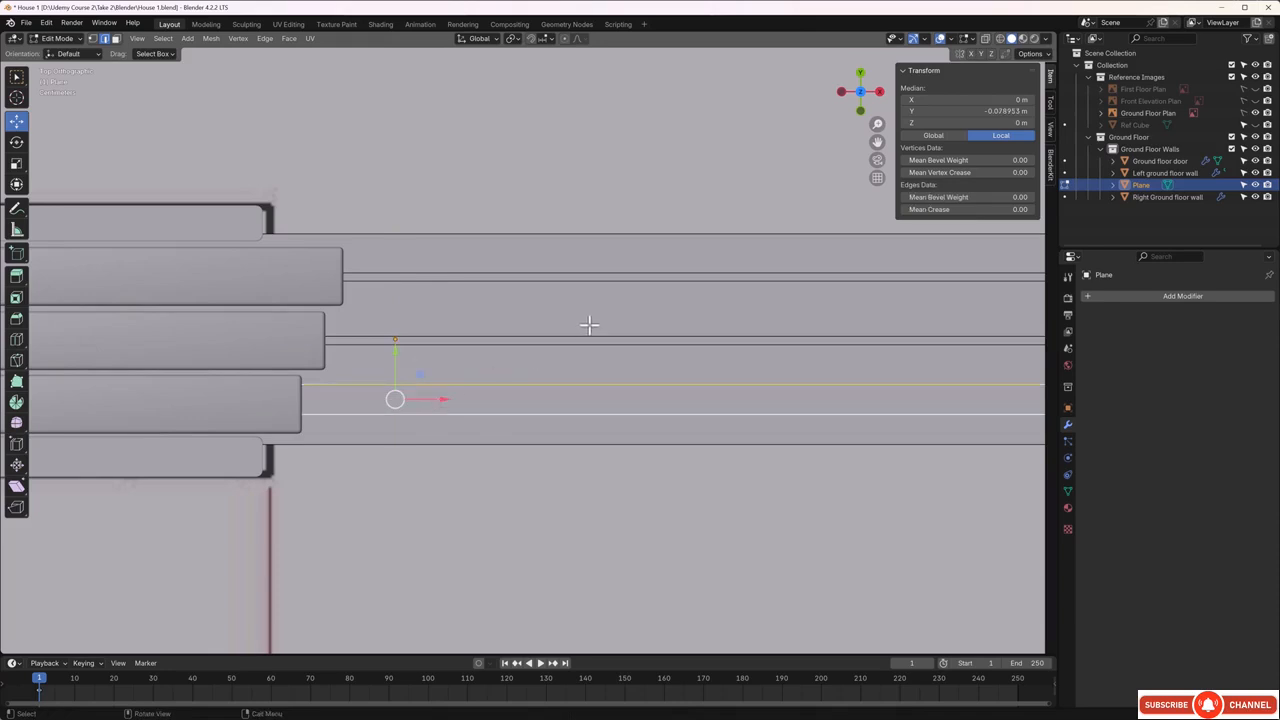
pyautogui.press('s')
pyautogui.press('y')
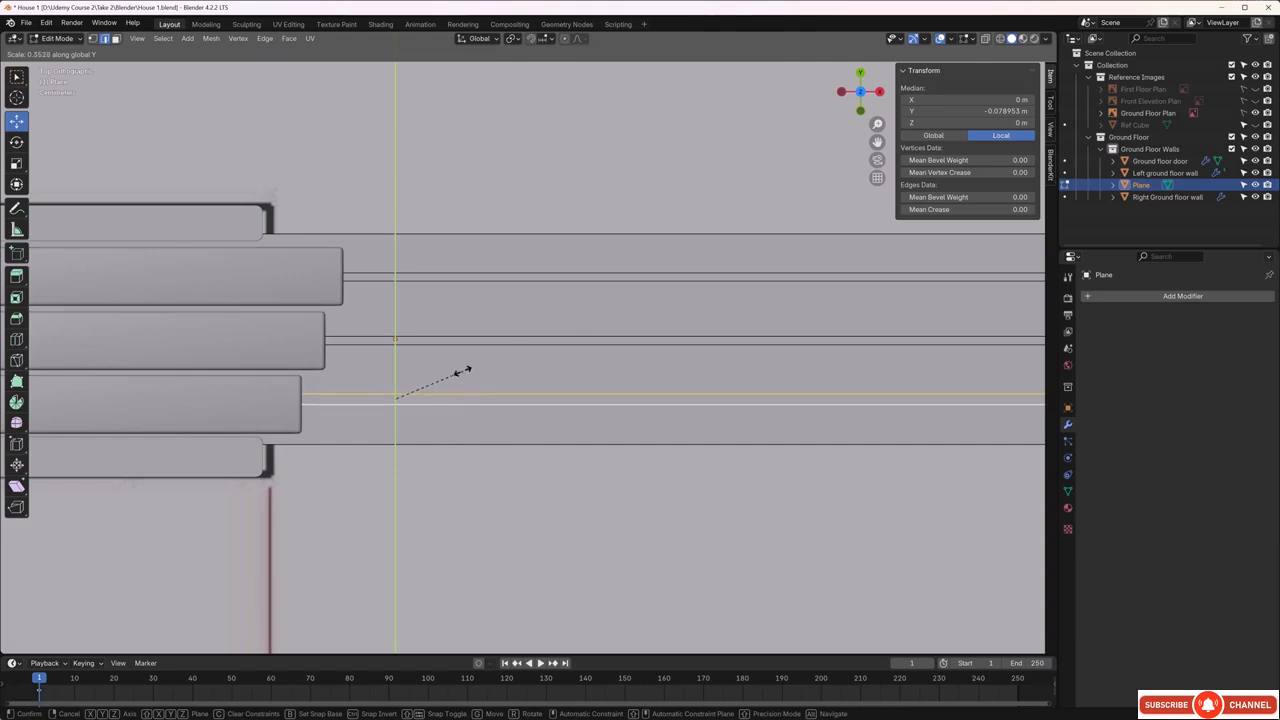
pyautogui.click(396, 352)
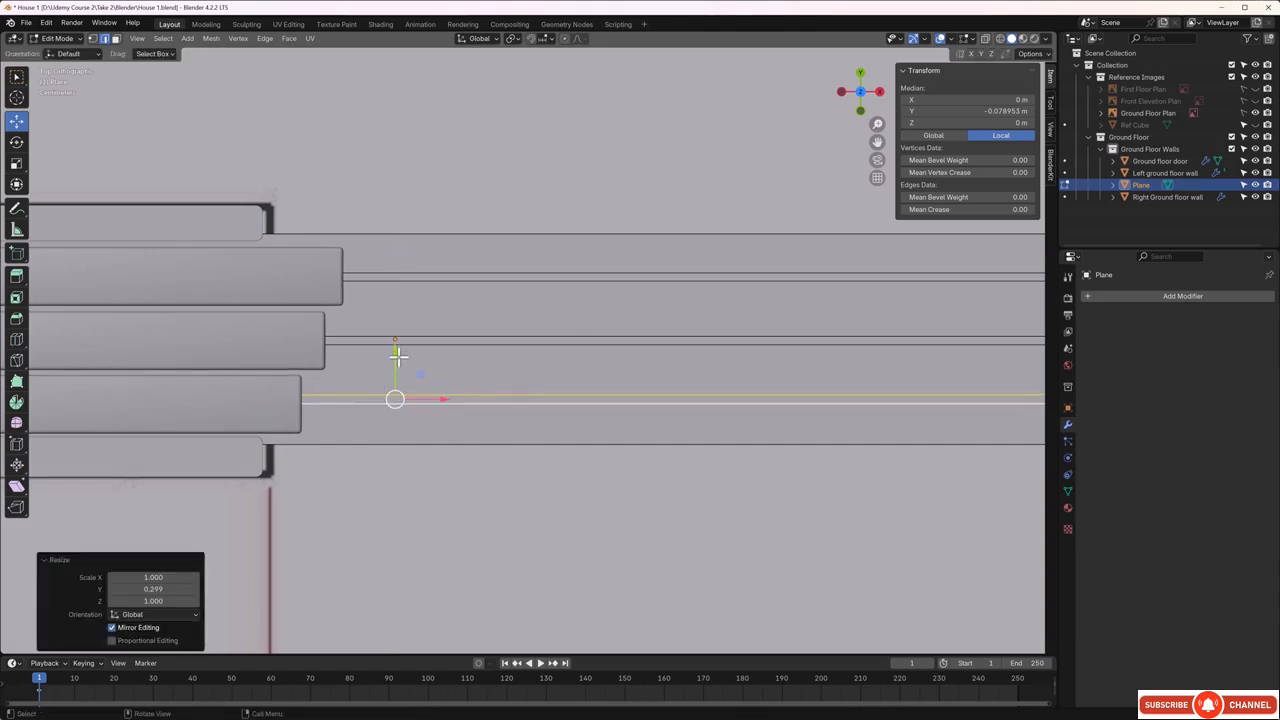
pyautogui.press('g')
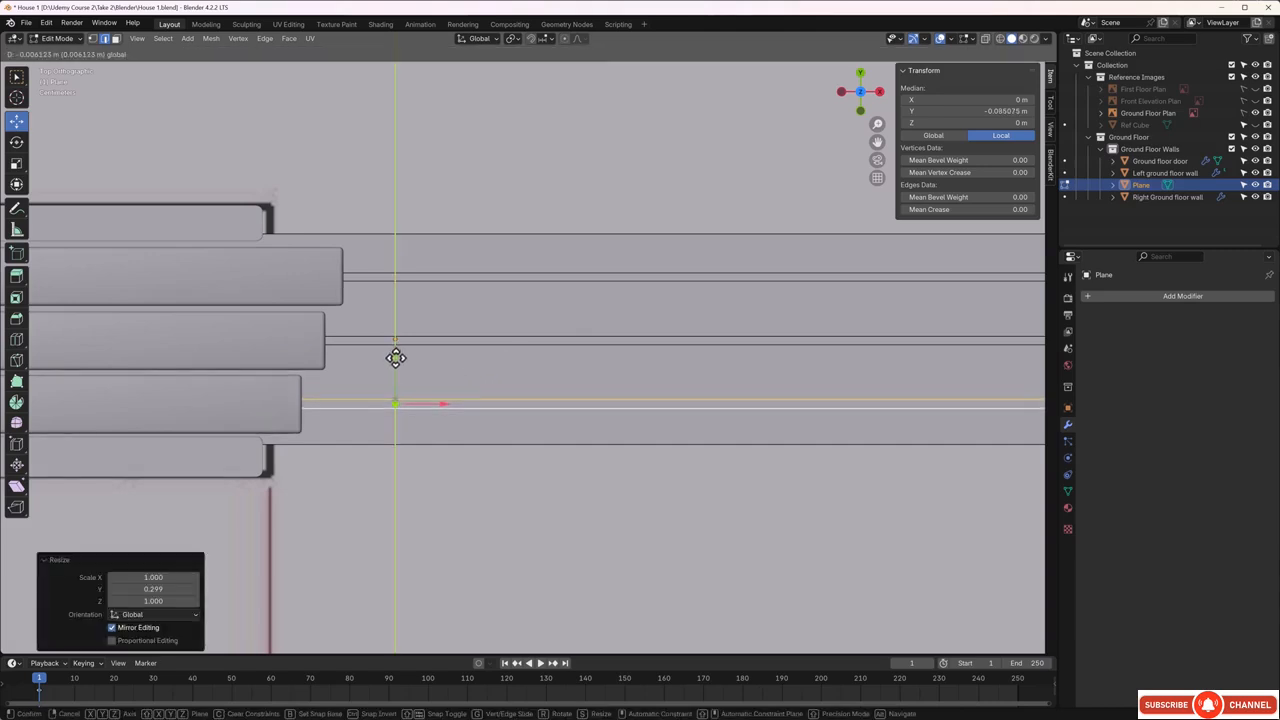
pyautogui.click(396, 358)
# - Isolate the plane in local view from Object Mode and reopen it in Edit Mode
pyautogui.scroll(-2, 434, 380)
pyautogui.moveTo(434, 380); pyautogui.dragTo(546, 374, button='middle')
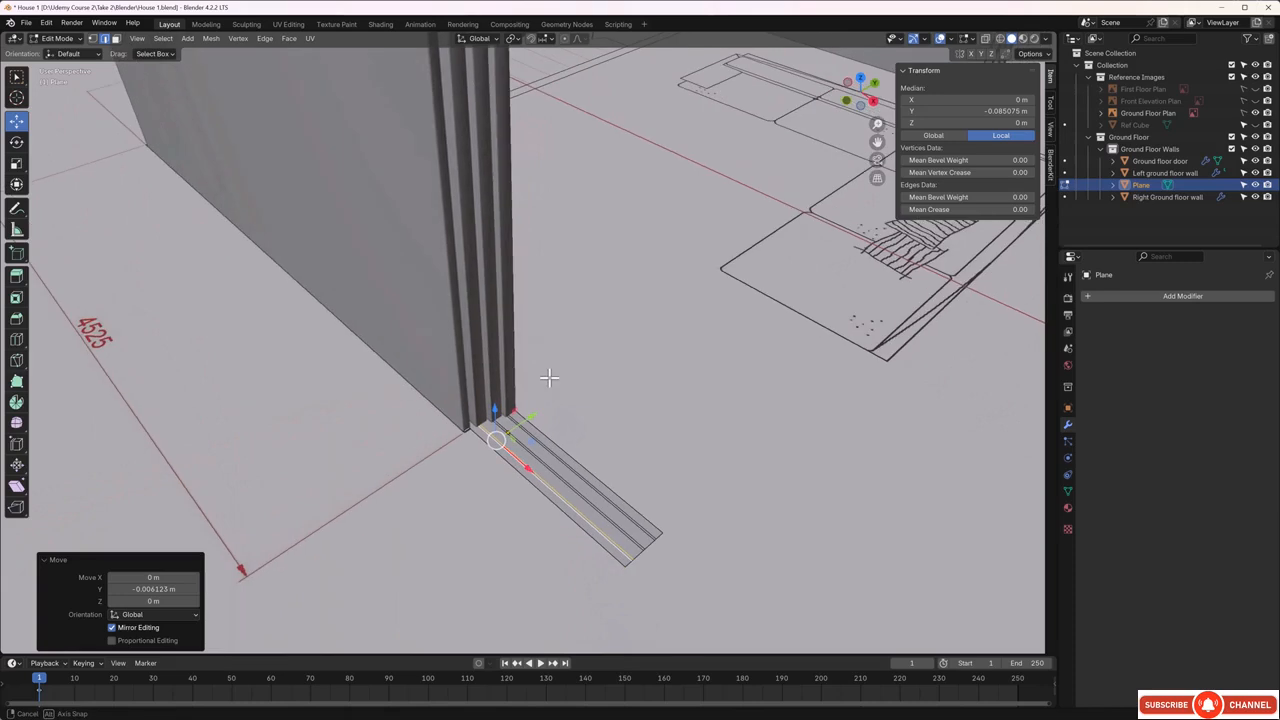
pyautogui.press('Tab')
pyautogui.moveTo(554, 422); pyautogui.dragTo(560, 408, button='middle')
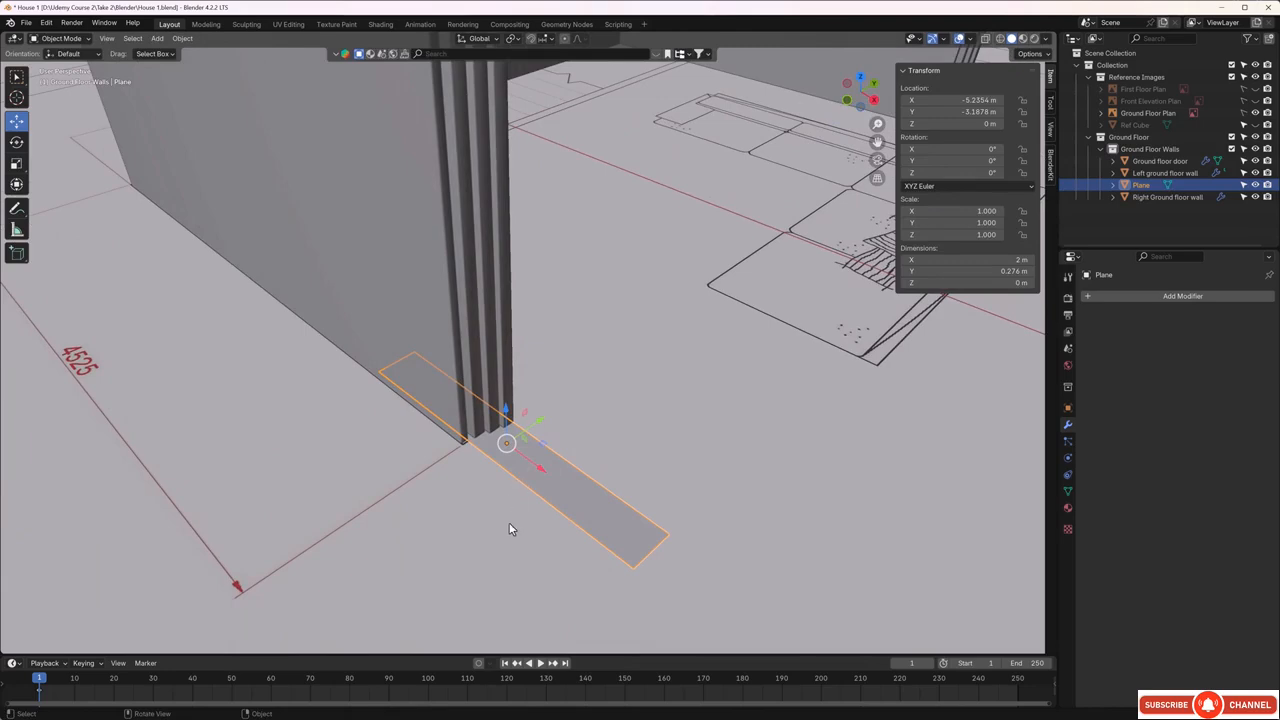
pyautogui.moveTo(511, 528); pyautogui.dragTo(537, 514, button='middle')
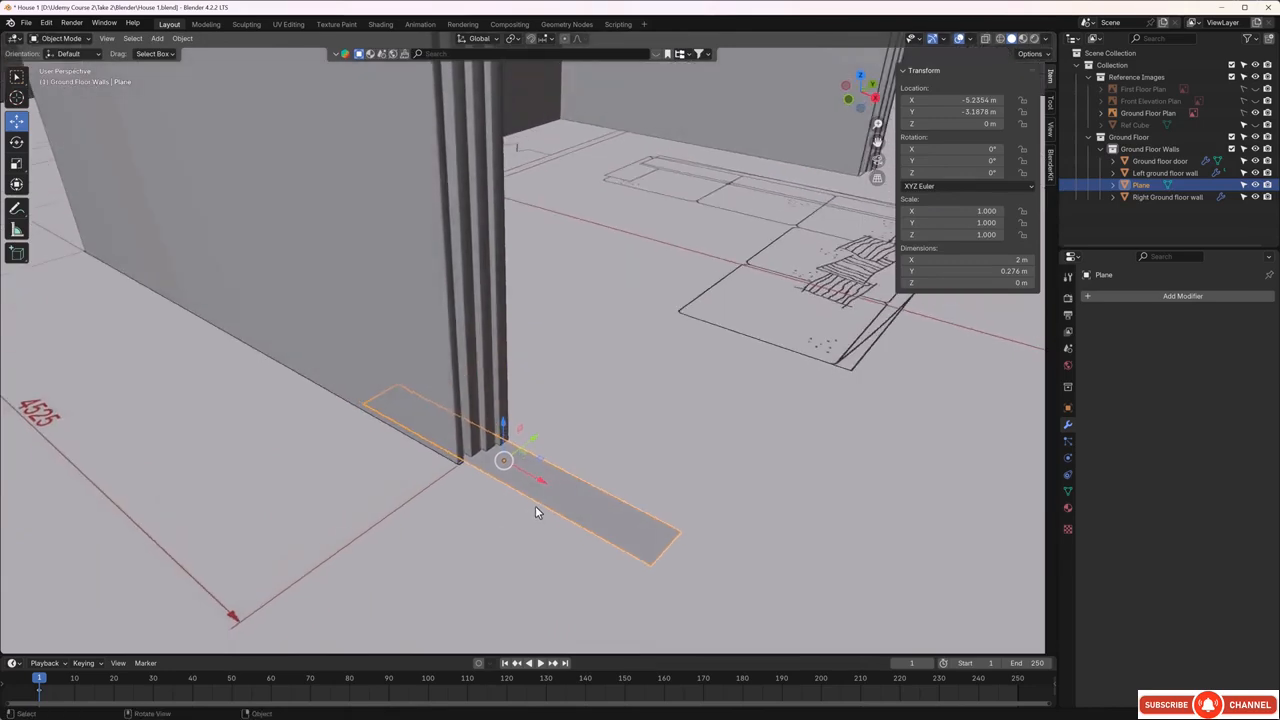
pyautogui.press('KP_Divide')
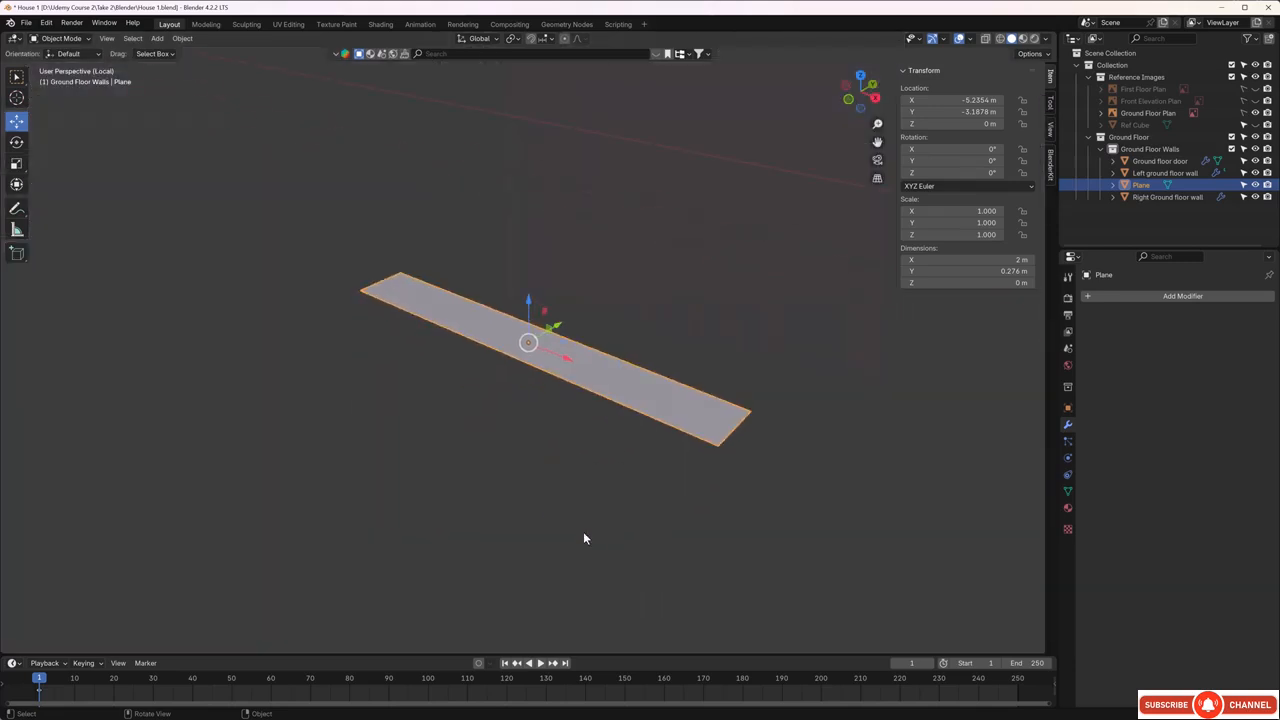
pyautogui.moveTo(690, 525); pyautogui.dragTo(533, 438, button='middle')
pyautogui.press('Tab')
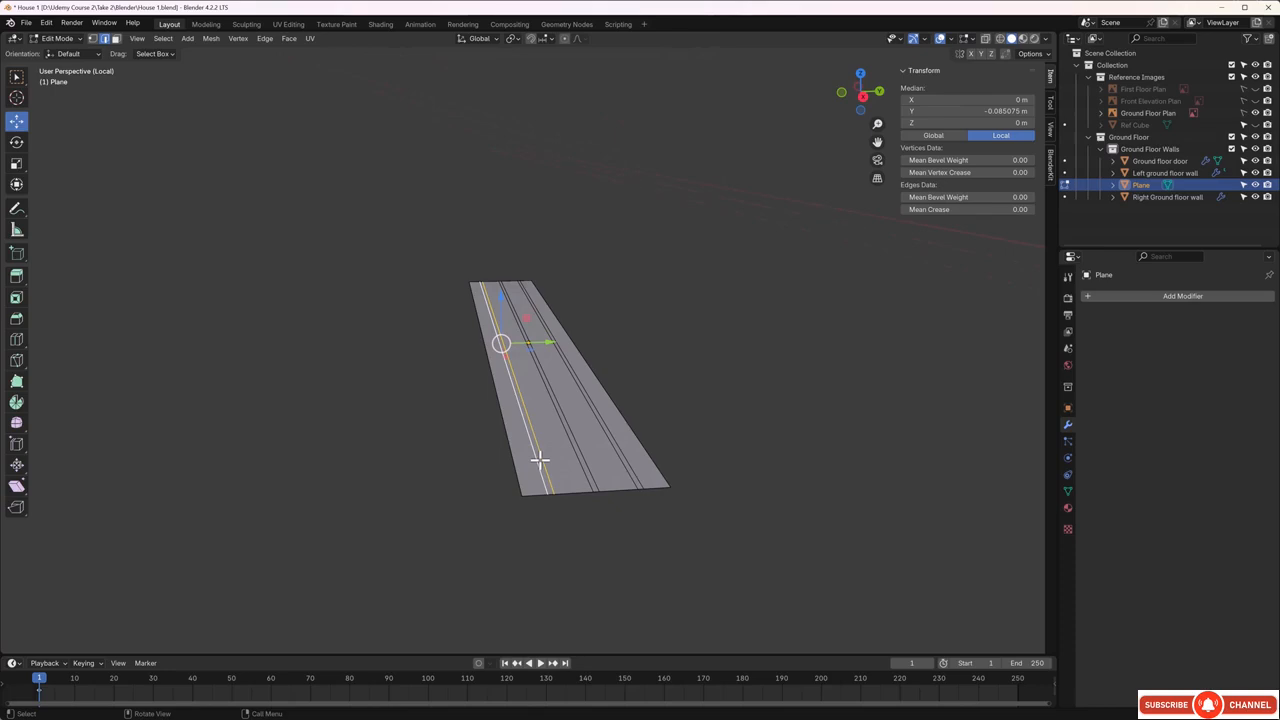
# - Extrude the three narrow lengthwise faces of the plane downward by about 0.0073 m to form the track grooves
pyautogui.hotkey('alt', 'a')
pyautogui.moveTo(537, 457); pyautogui.dragTo(600, 470, button='middle')
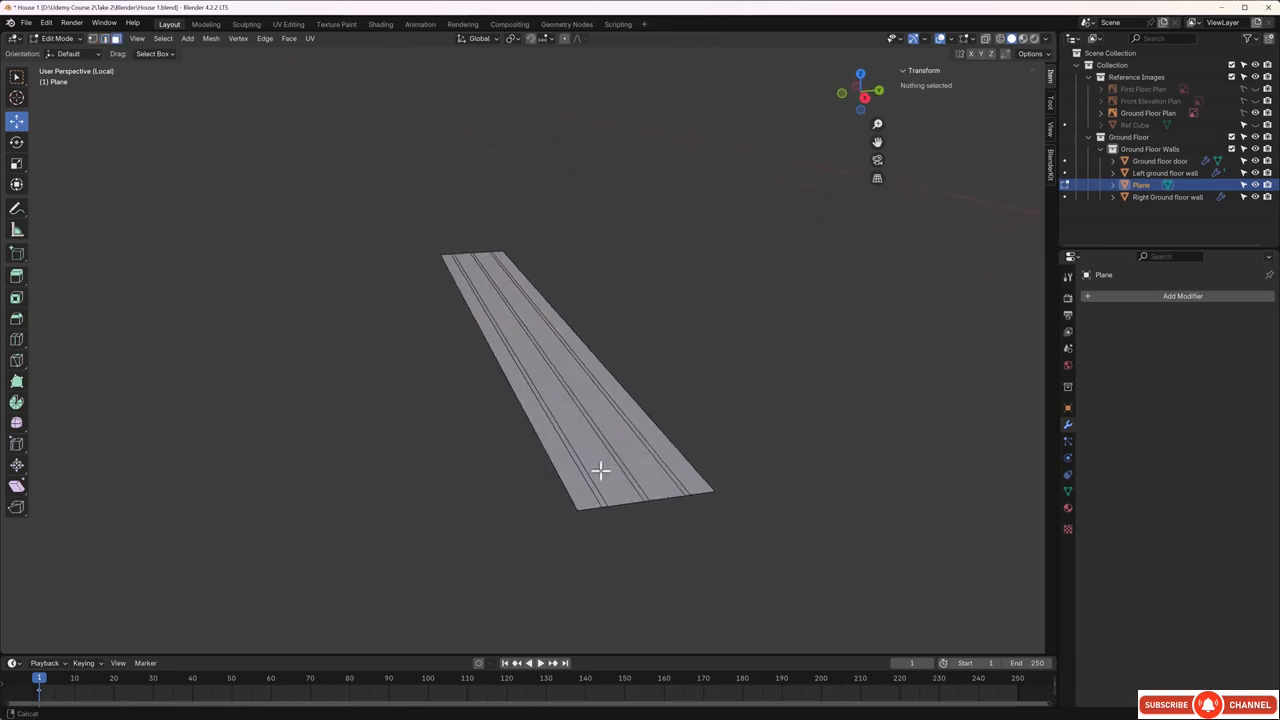
pyautogui.scroll(3, 588, 460)
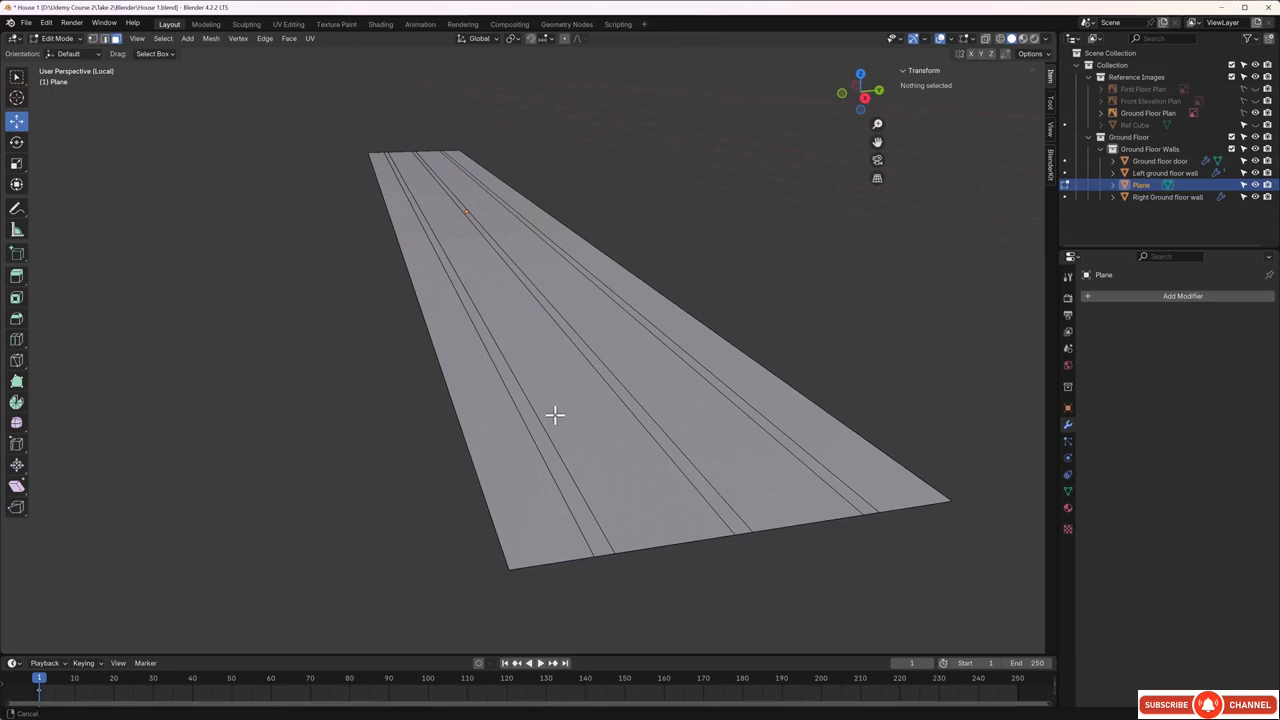
pyautogui.click(557, 466)
pyautogui.keyDown('shift'); pyautogui.click(660, 436); pyautogui.keyUp('shift')
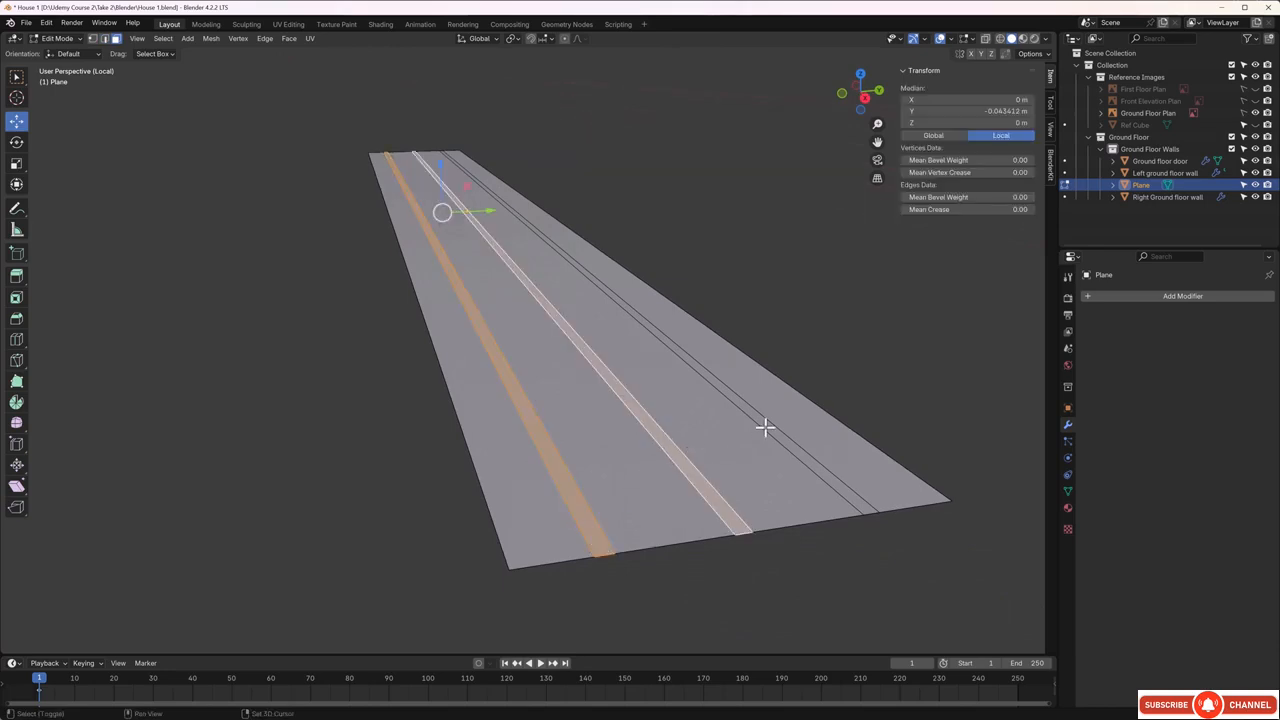
pyautogui.keyDown('shift'); pyautogui.click(766, 425); pyautogui.keyUp('shift')
pyautogui.moveTo(728, 444); pyautogui.dragTo(718, 434, button='middle')
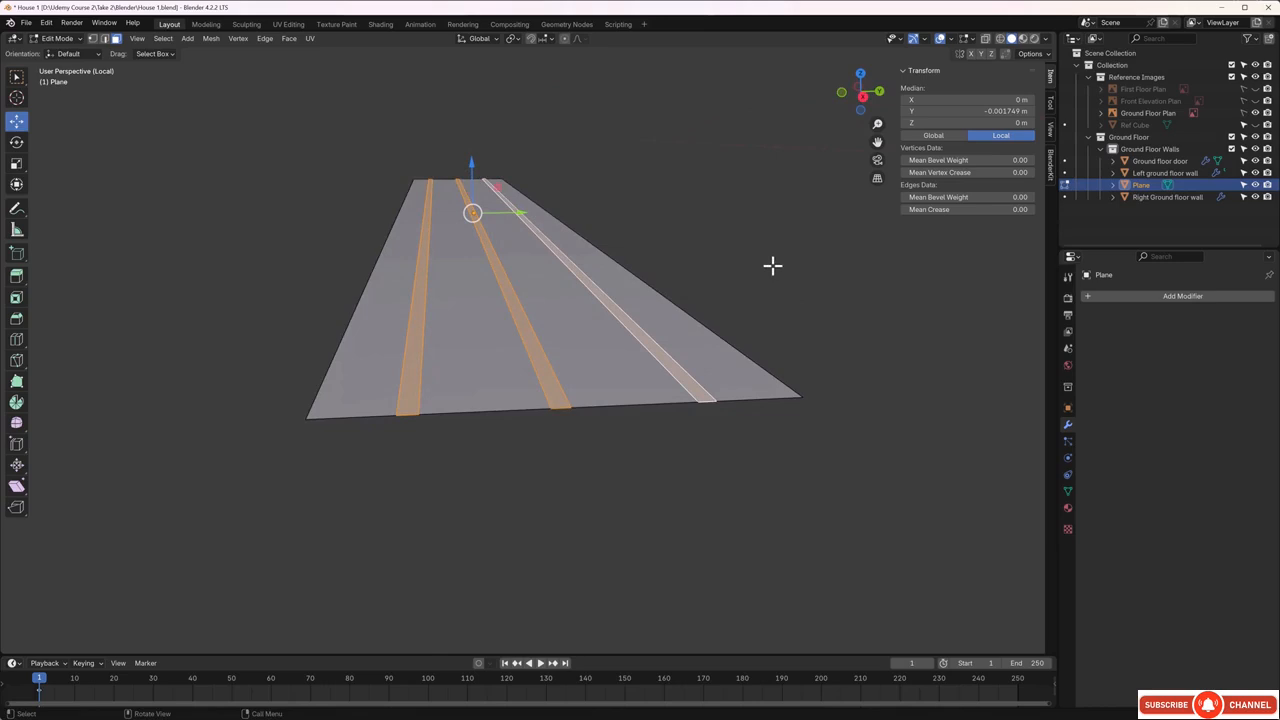
pyautogui.press('g')
pyautogui.press('z')
pyautogui.press('z')
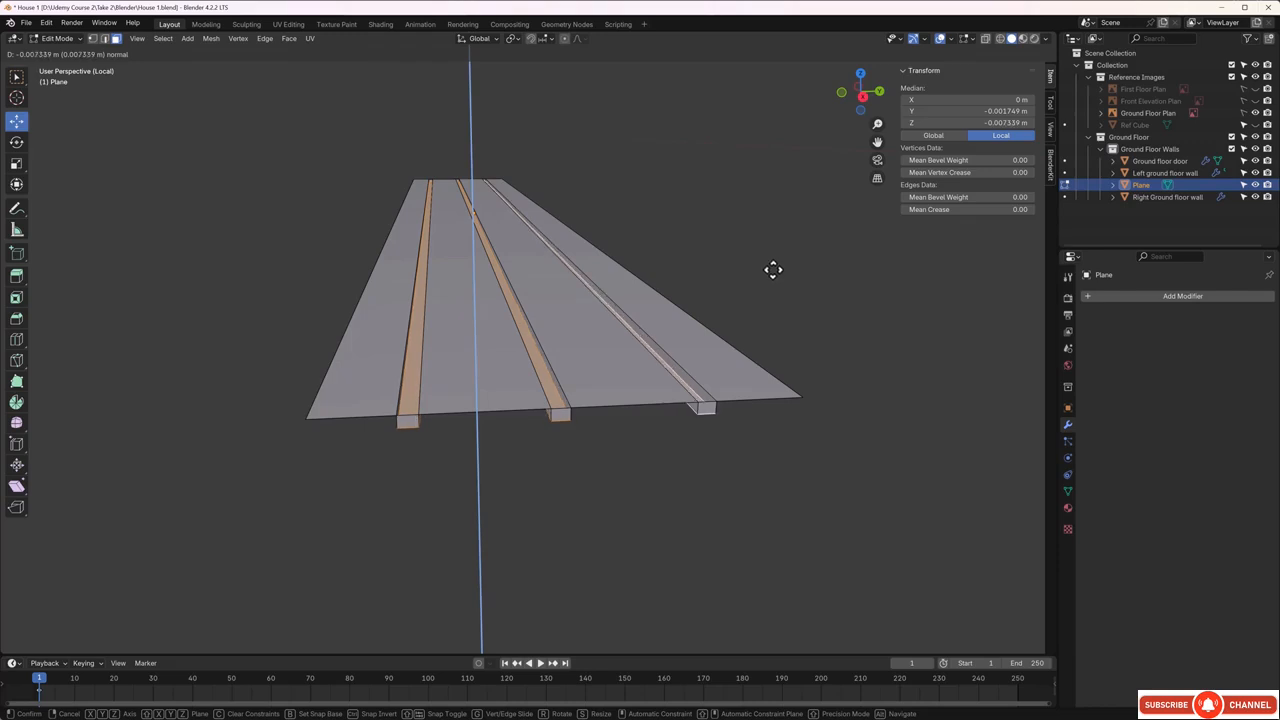
pyautogui.click(773, 270)
# - Delete the three small faces closing the grooves at the plane's positive X end
pyautogui.moveTo(747, 469); pyautogui.dragTo(752, 467, button='middle')
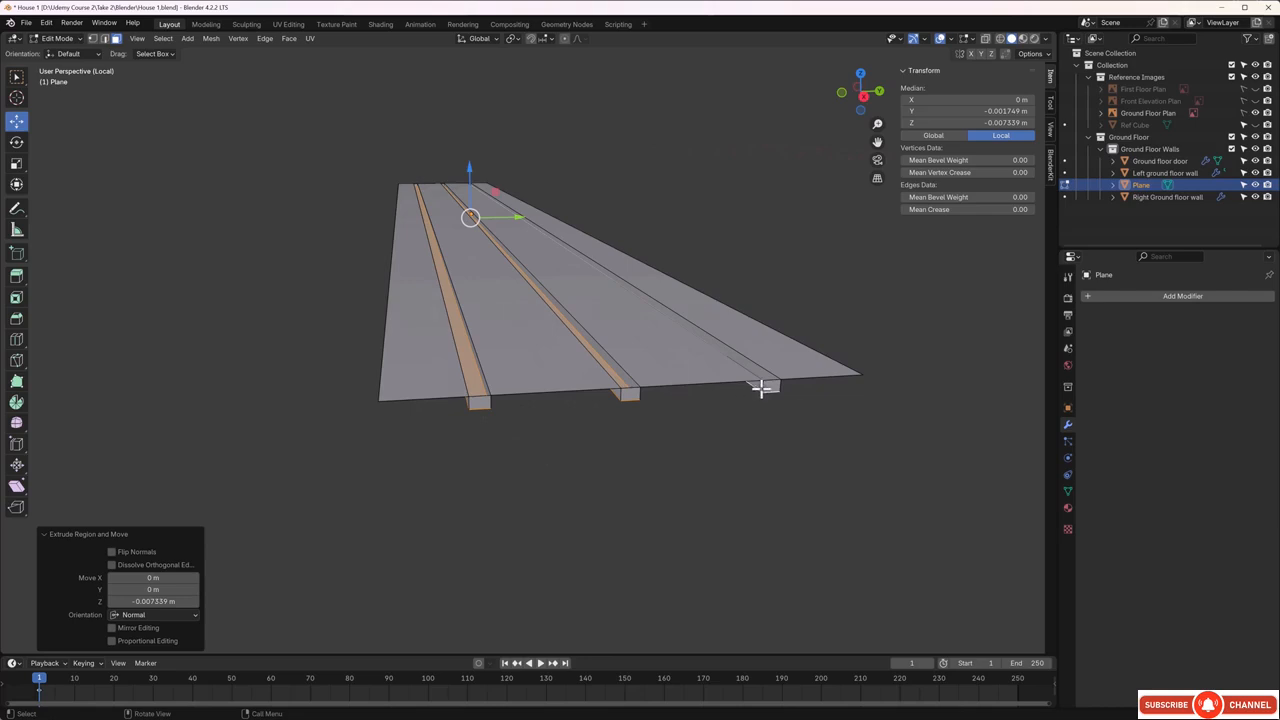
pyautogui.click(480, 397)
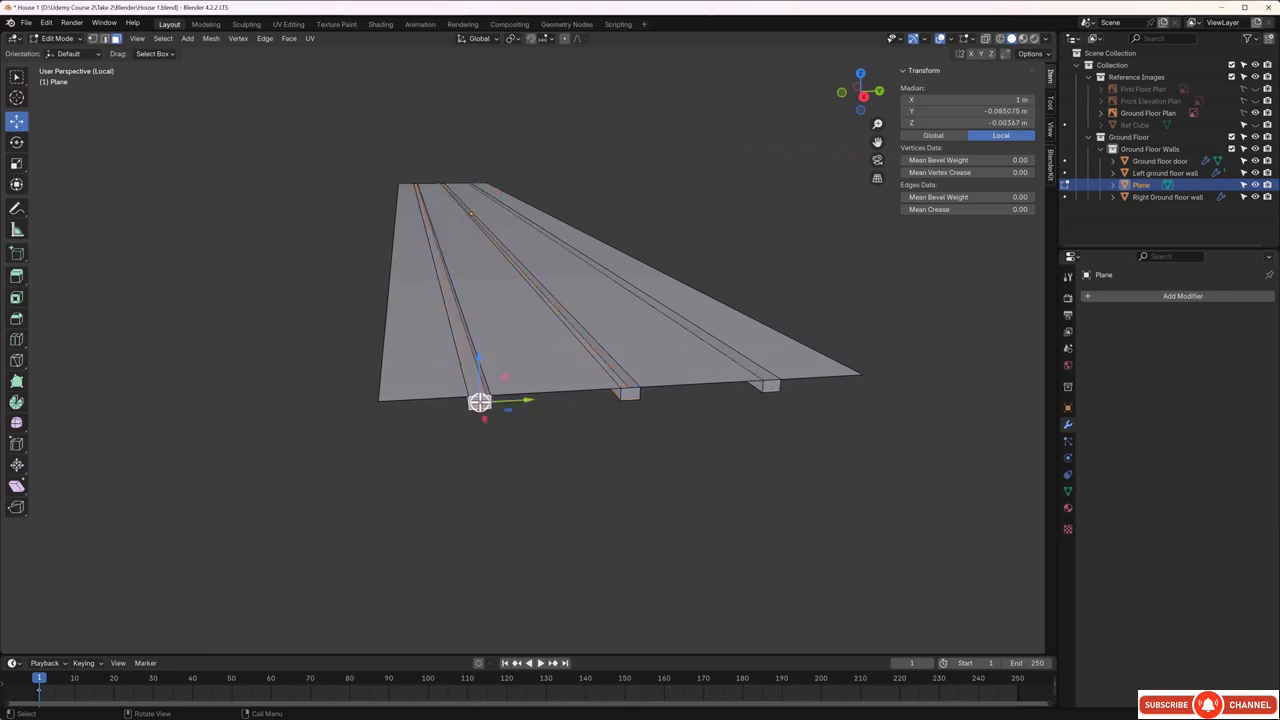
pyautogui.keyDown('shift'); pyautogui.click(629, 393); pyautogui.keyUp('shift')
pyautogui.keyDown('shift'); pyautogui.click(767, 385); pyautogui.keyUp('shift')
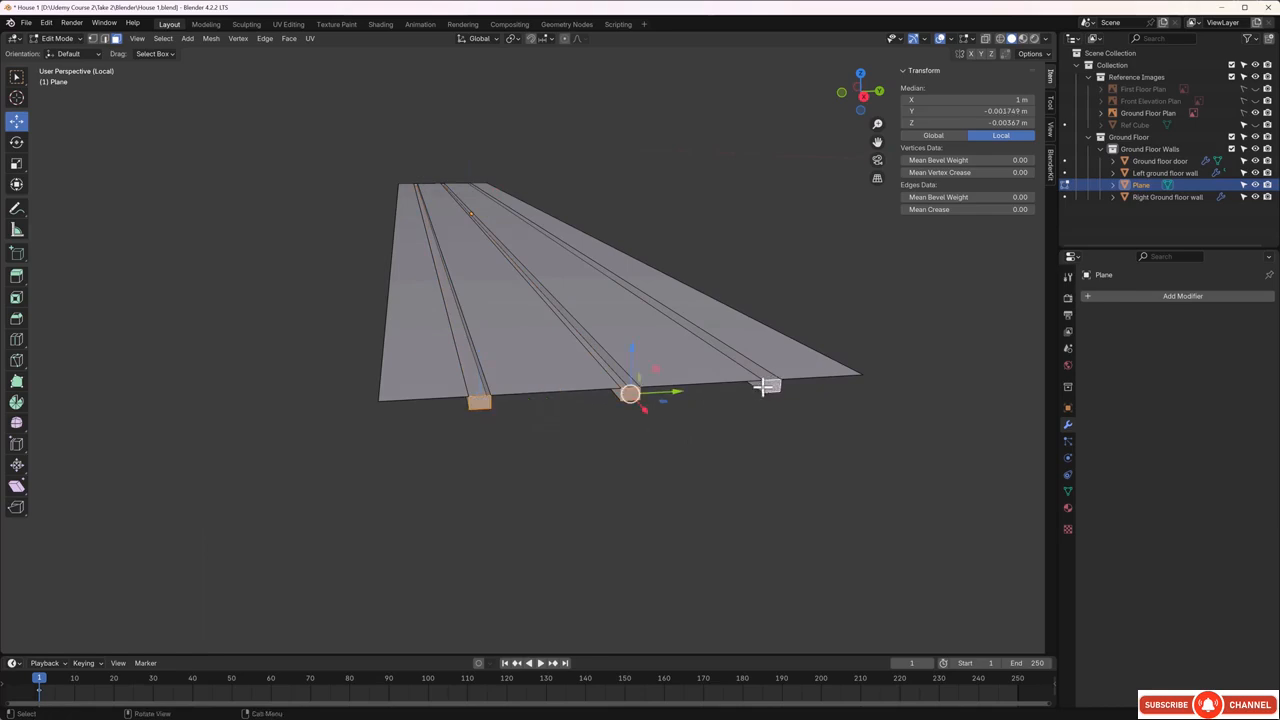
pyautogui.rightClick(710, 426)
pyautogui.click(657, 637)
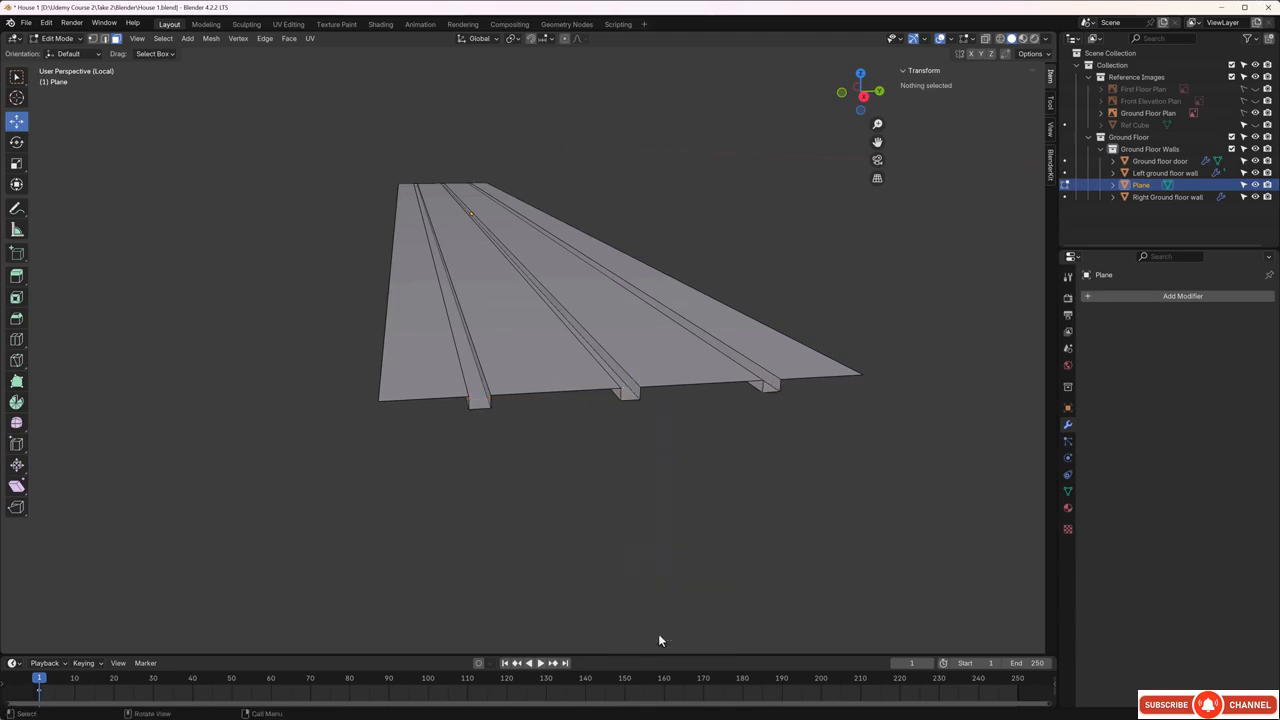
# - Delete the three small faces closing the grooves at the plane's negative X end
pyautogui.moveTo(431, 331); pyautogui.dragTo(594, 331, button='middle')
pyautogui.scroll(4, 657, 415)
pyautogui.moveTo(643, 426); pyautogui.dragTo(637, 400, button='middle')
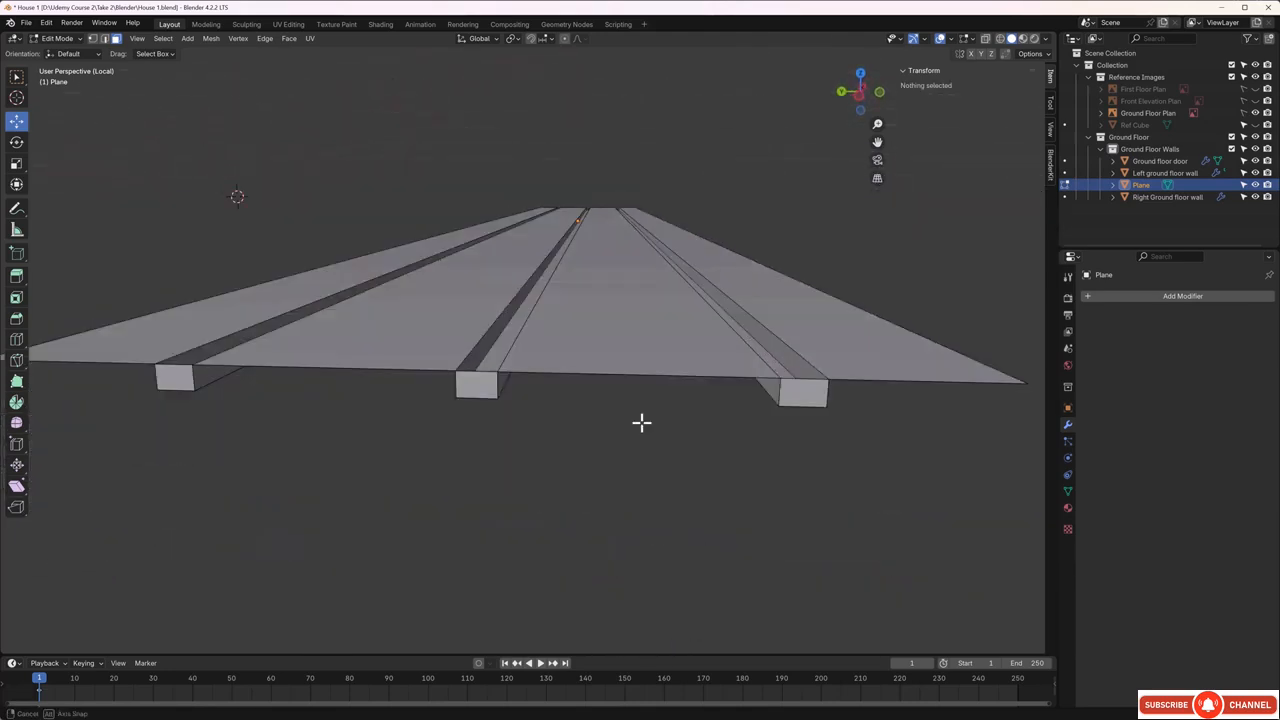
pyautogui.click(808, 392)
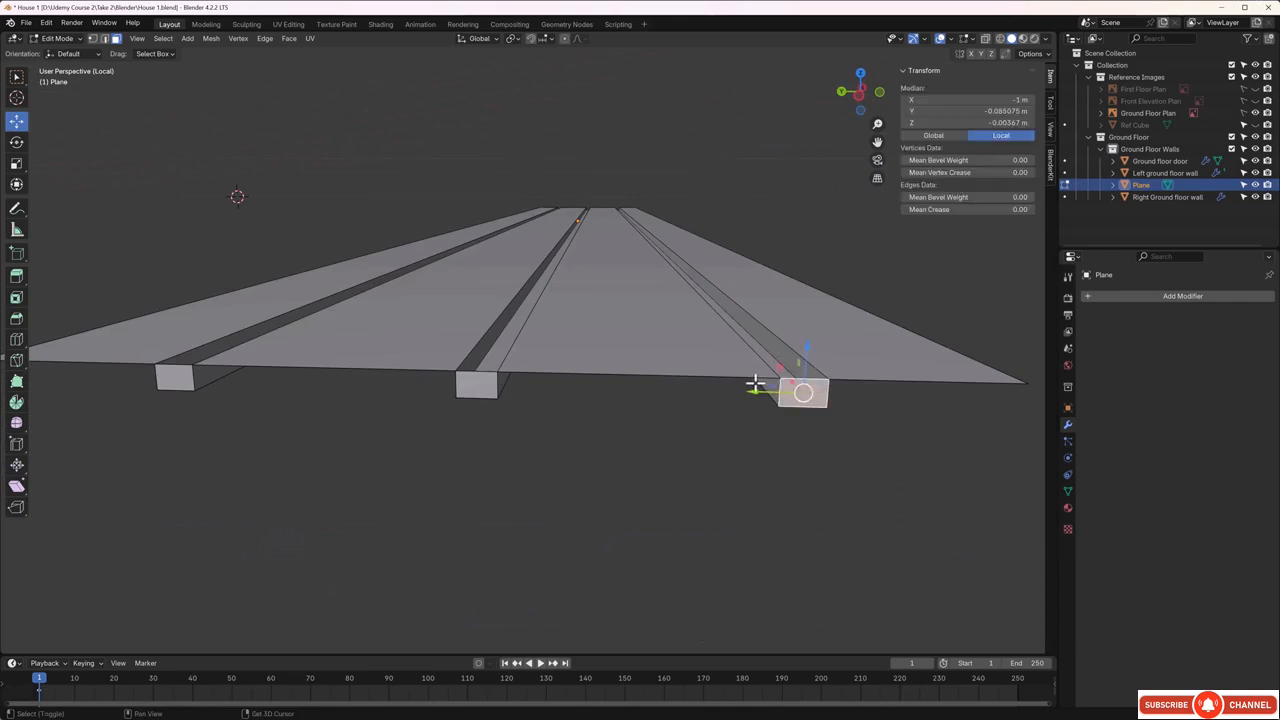
pyautogui.keyDown('shift'); pyautogui.click(476, 384); pyautogui.keyUp('shift')
pyautogui.keyDown('shift'); pyautogui.click(175, 377); pyautogui.keyUp('shift')
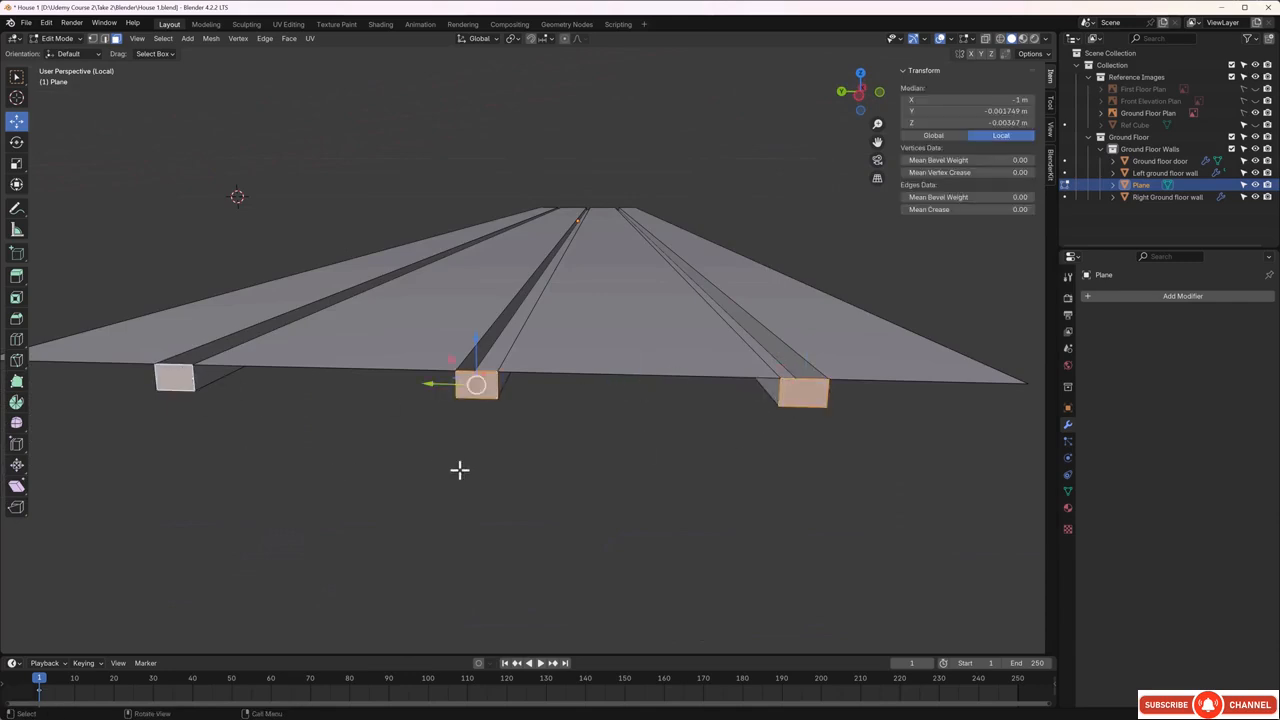
pyautogui.rightClick(458, 470)
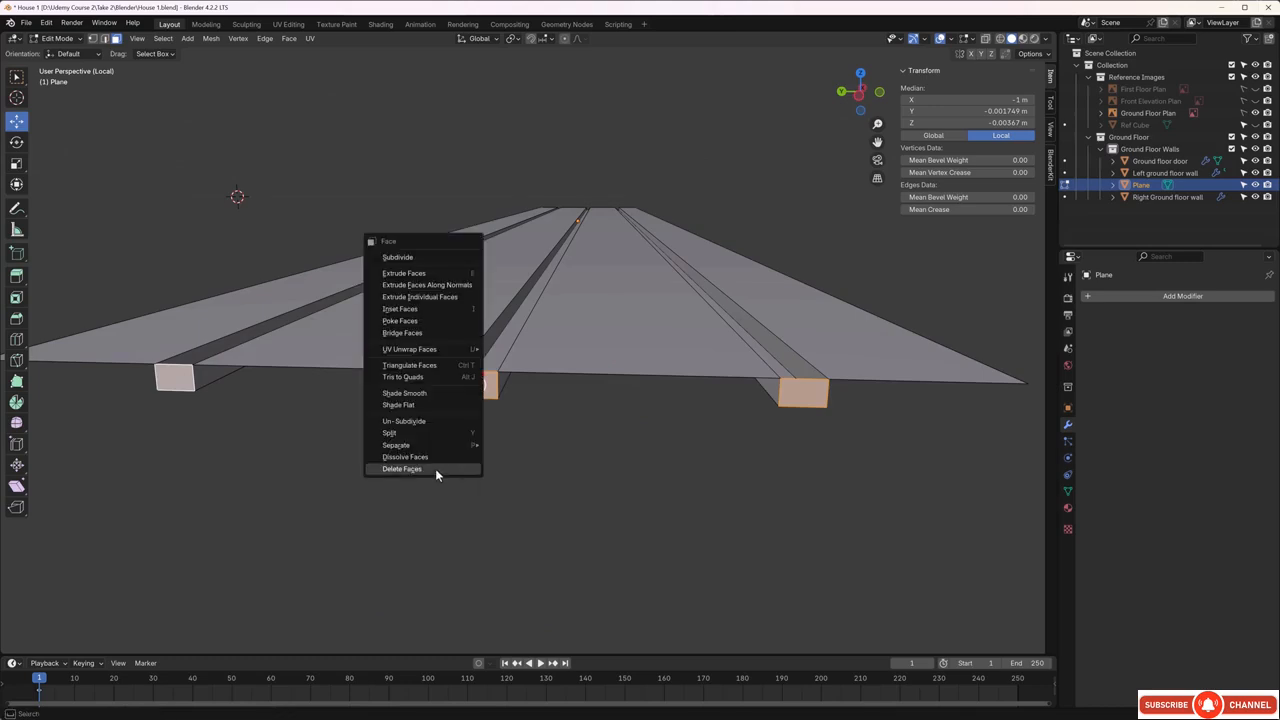
pyautogui.click(435, 468)
# - Extrude the plane's two outer lengthwise edges downward along Z by about 0.012 m to form side lips
pyautogui.scroll(-5, 474, 466)
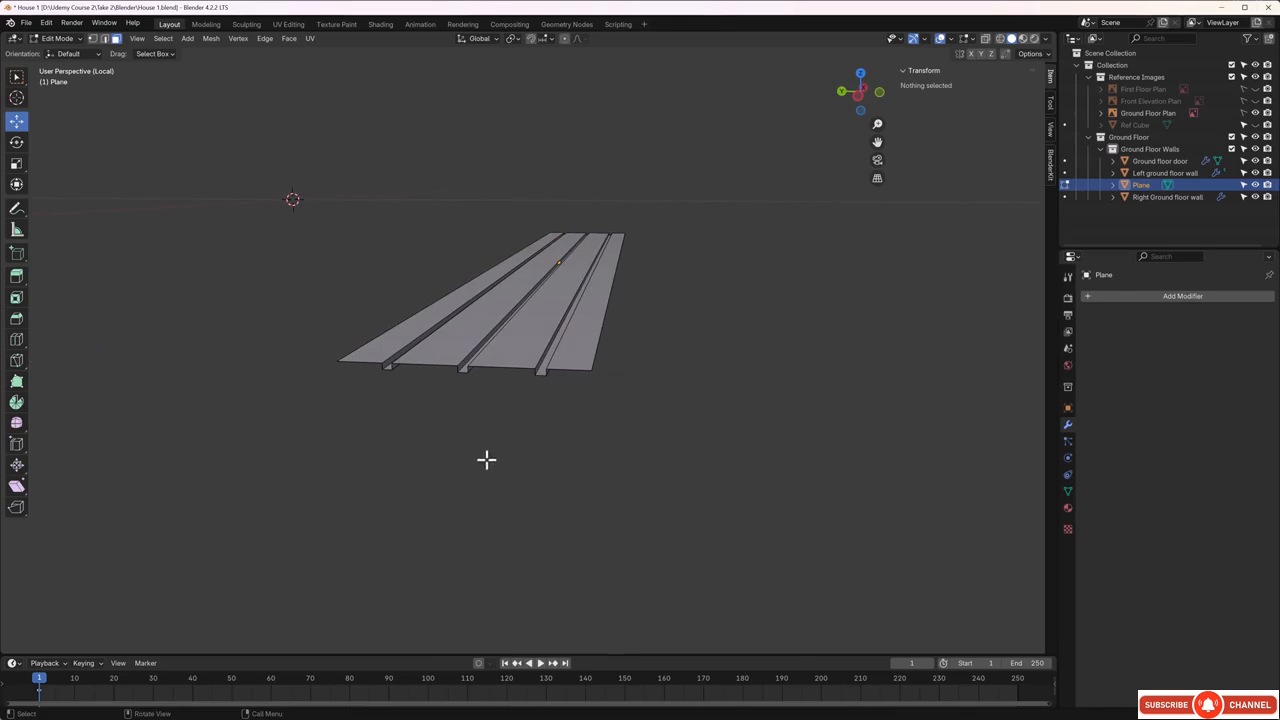
pyautogui.moveTo(486, 459); pyautogui.dragTo(486, 463, button='middle')
pyautogui.press('2')
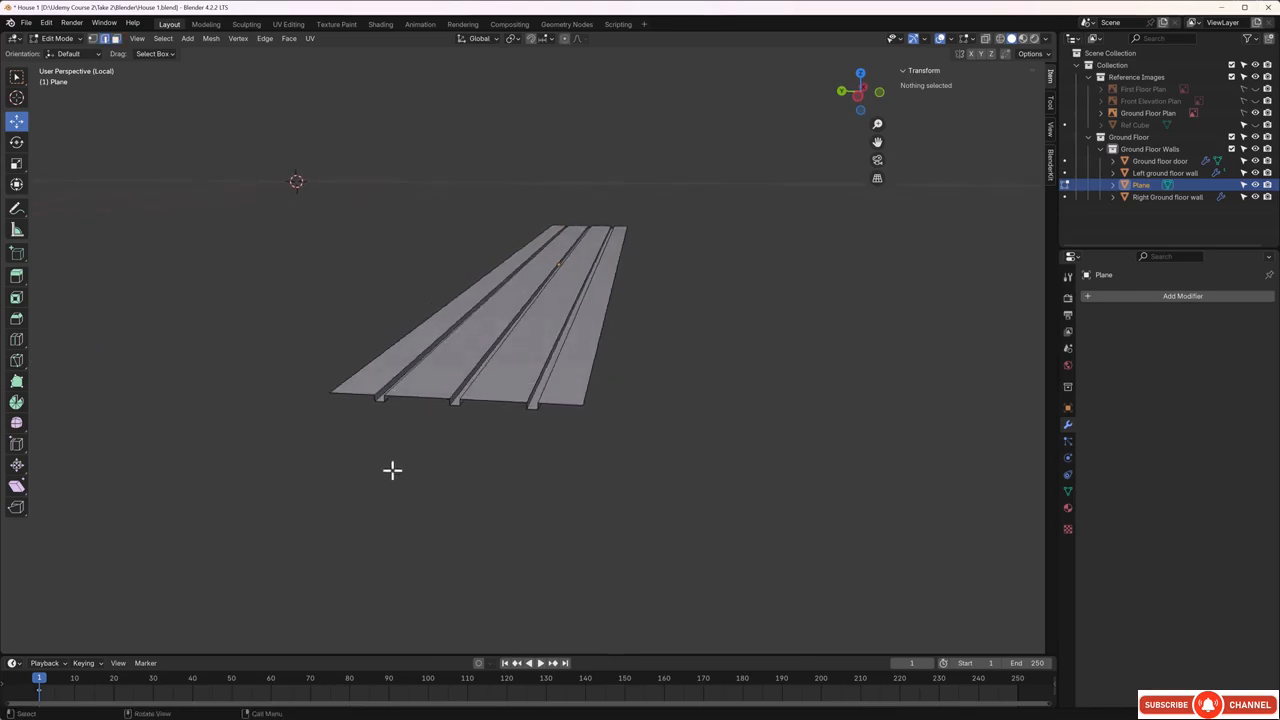
pyautogui.click(589, 374)
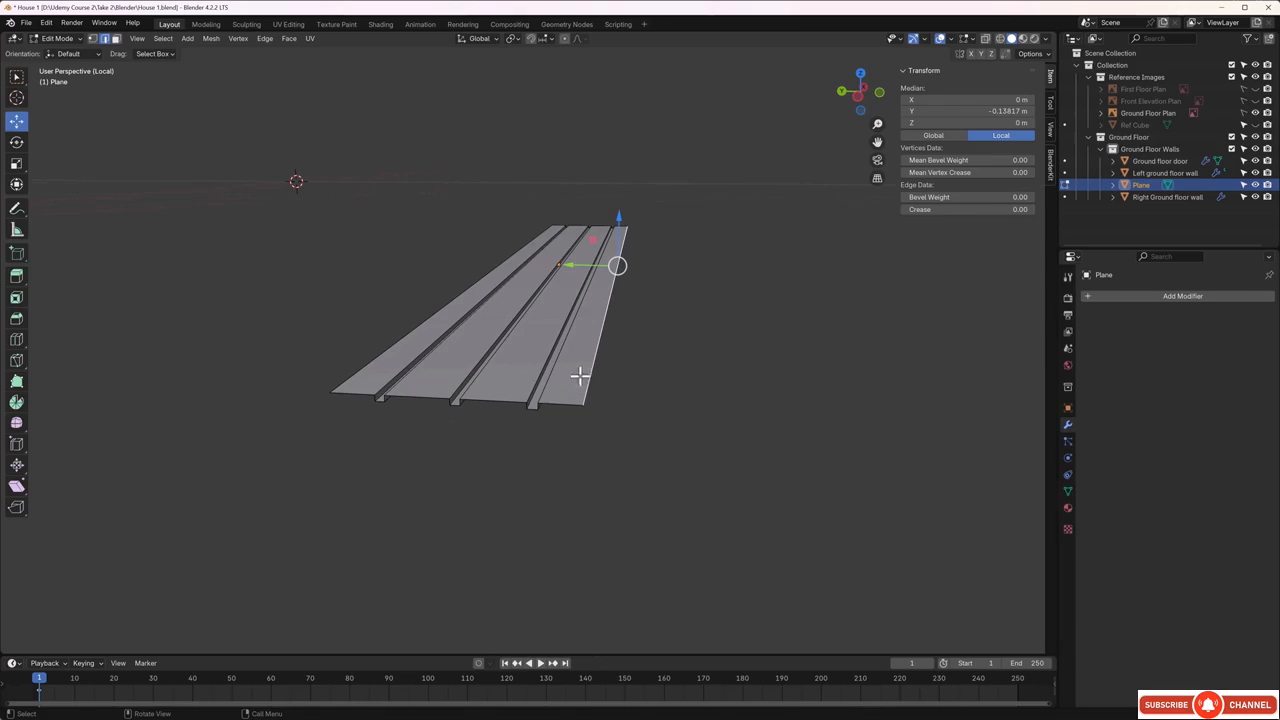
pyautogui.keyDown('shift'); pyautogui.click(383, 355); pyautogui.keyUp('shift')
pyautogui.moveTo(380, 374); pyautogui.dragTo(644, 365, button='middle')
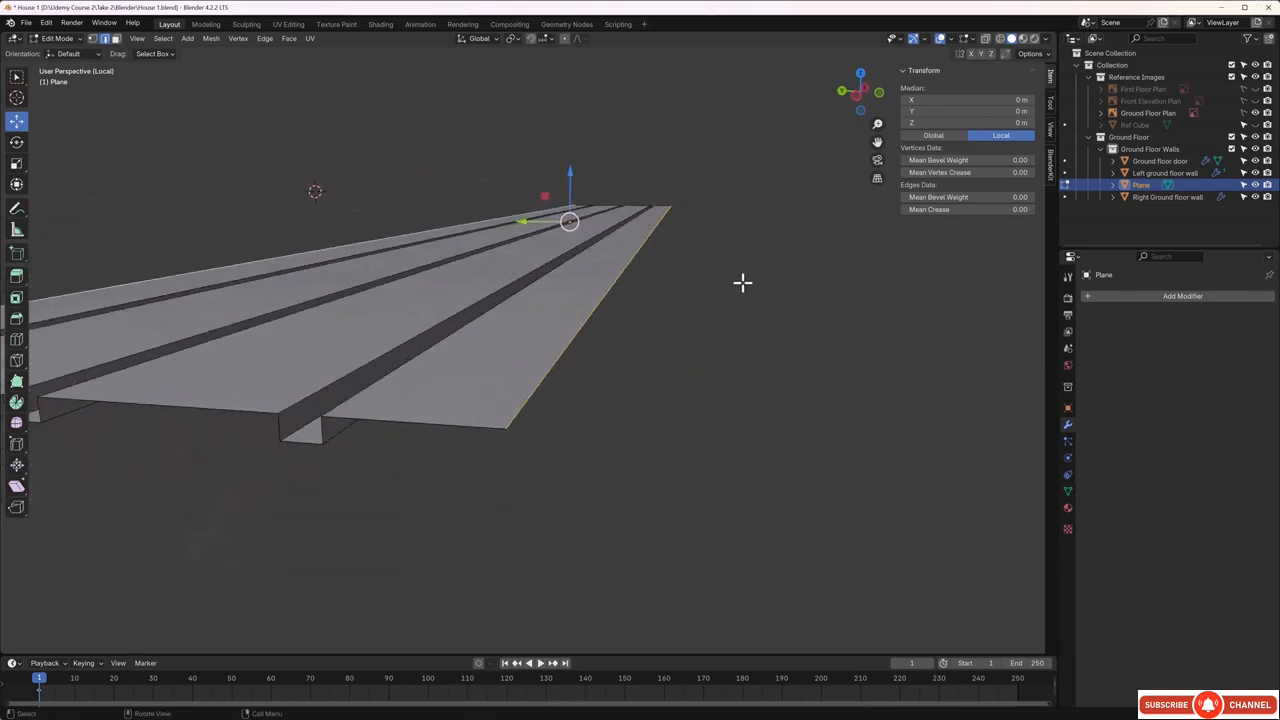
pyautogui.press('g')
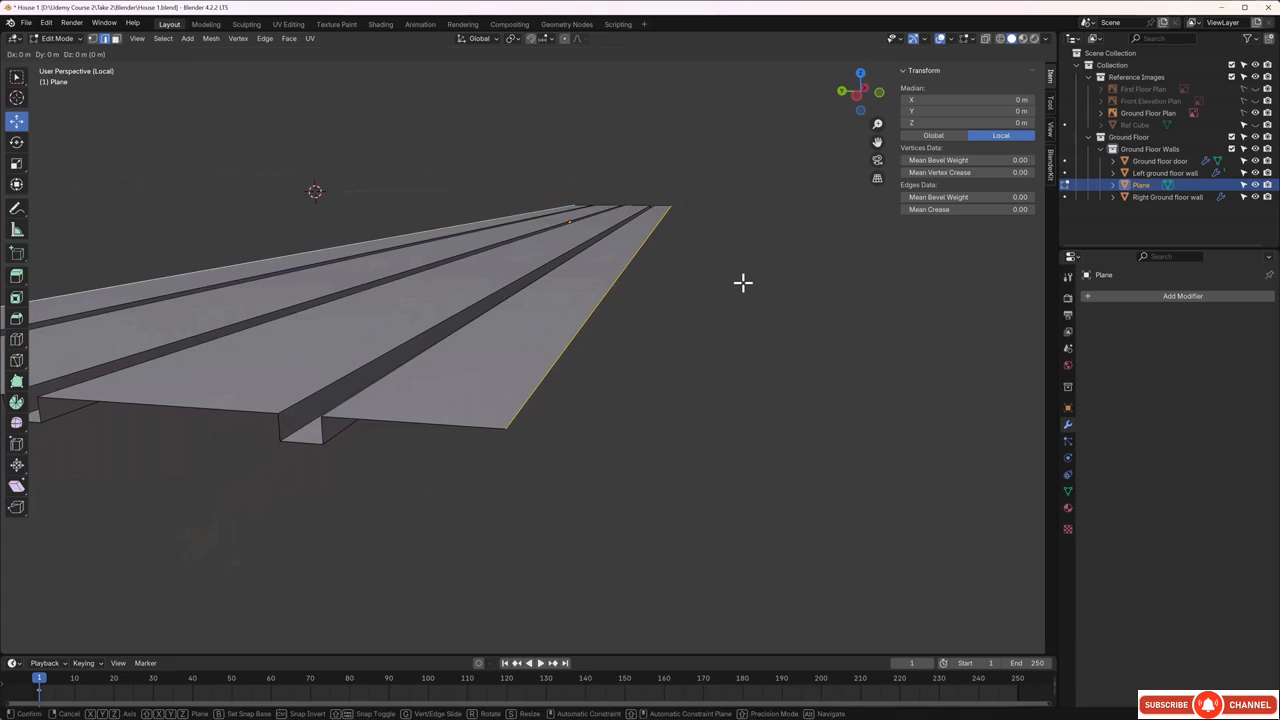
pyautogui.press('z')
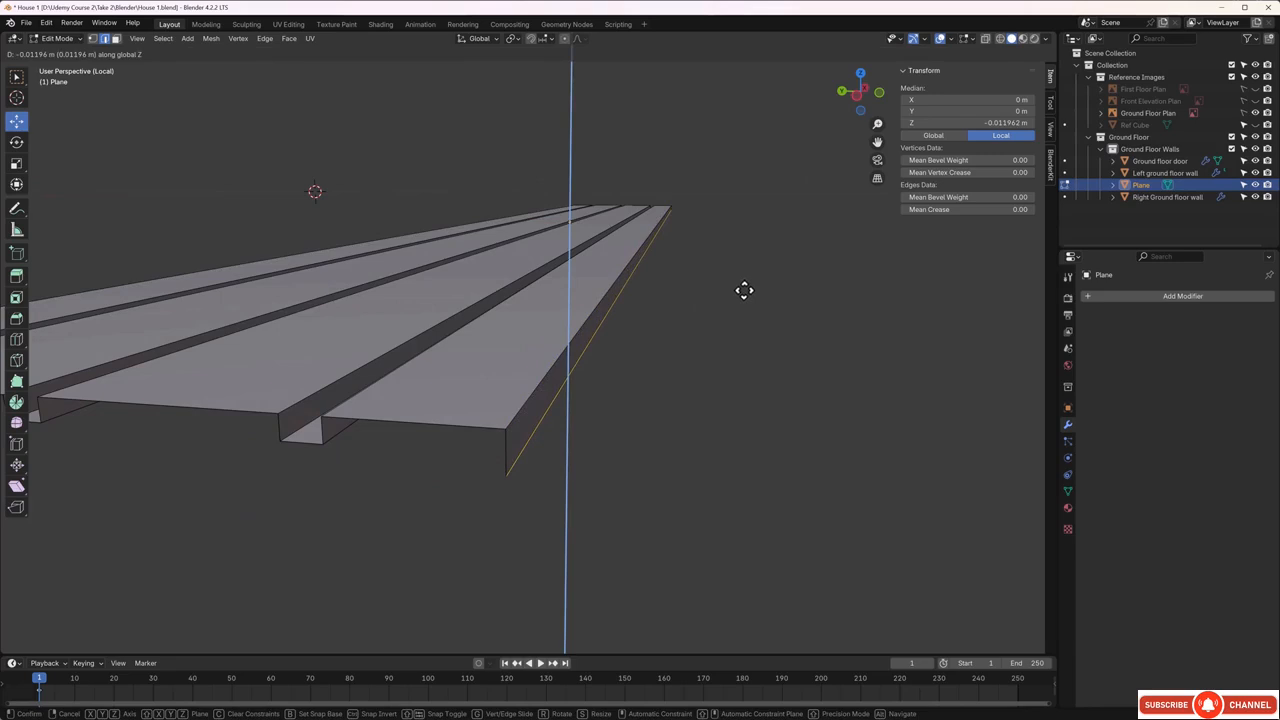
pyautogui.click(744, 290)
pyautogui.moveTo(692, 387); pyautogui.dragTo(694, 385, button='middle')
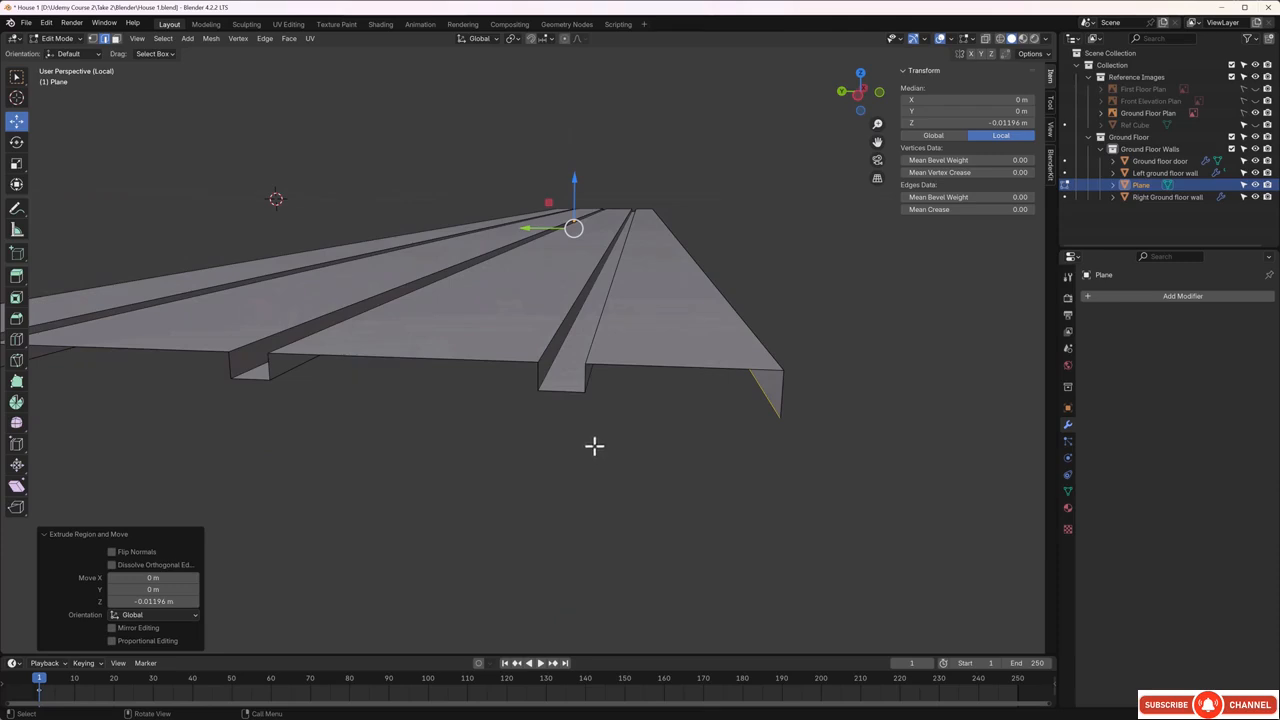
# - Bevel all the upper and lower lengthwise edges of the three grooves with an offset of about 0.001 m and 3 segments
pyautogui.moveTo(586, 451); pyautogui.dragTo(663, 457, button='middle')
pyautogui.click(370, 358)
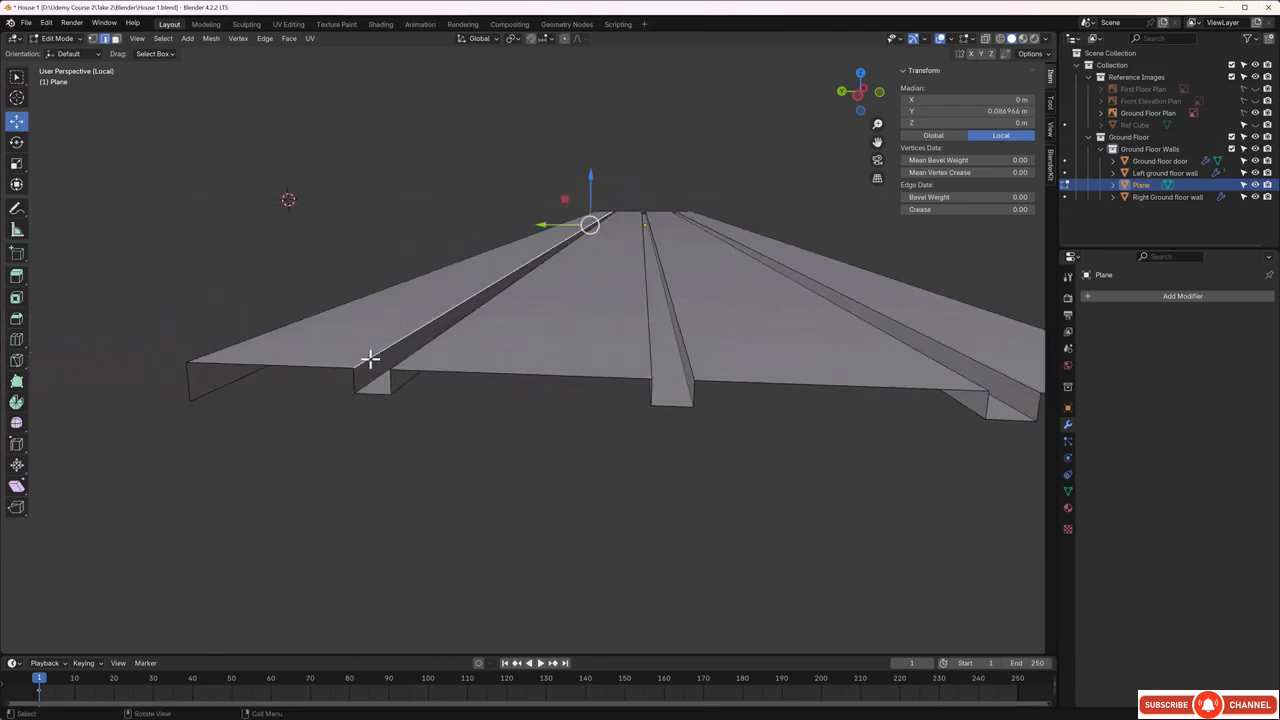
pyautogui.keyDown('shift'); pyautogui.click(372, 377); pyautogui.keyUp('shift')
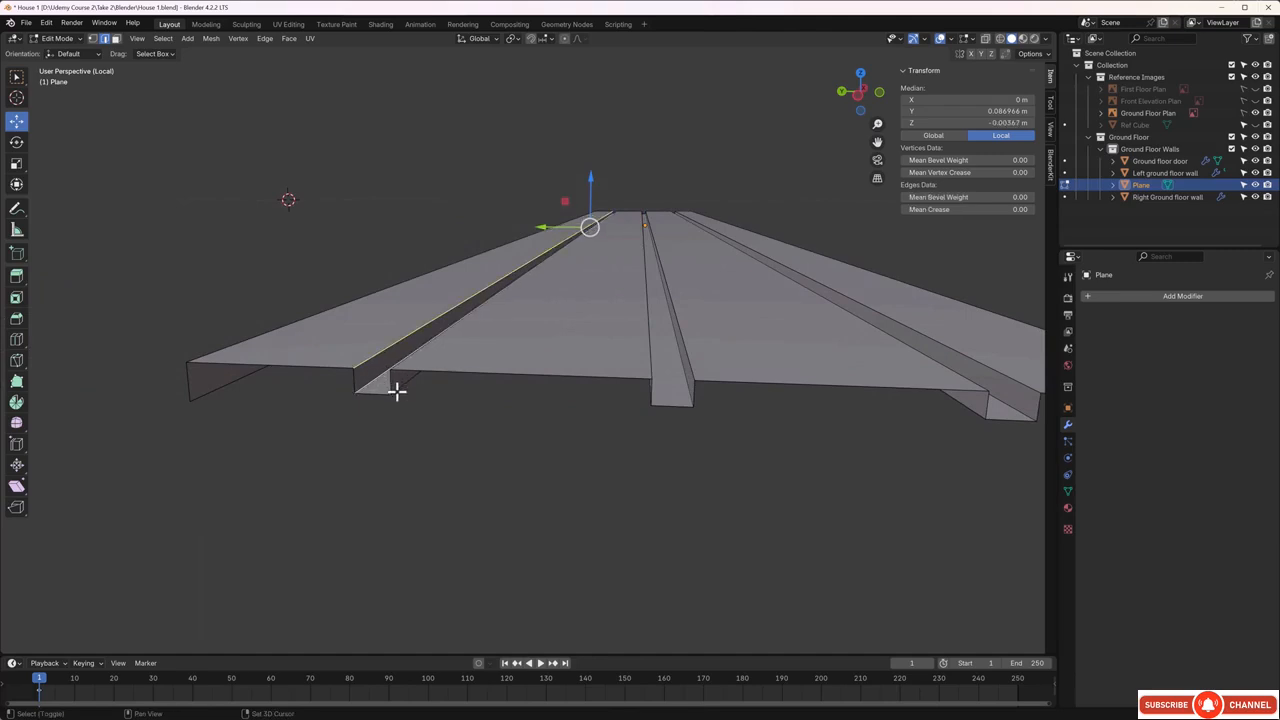
pyautogui.keyDown('shift'); pyautogui.click(397, 388); pyautogui.keyUp('shift')
pyautogui.keyDown('shift'); pyautogui.click(397, 366); pyautogui.keyUp('shift')
pyautogui.keyDown('shift'); pyautogui.click(686, 371); pyautogui.keyUp('shift')
pyautogui.keyDown('shift'); pyautogui.click(660, 366); pyautogui.keyUp('shift')
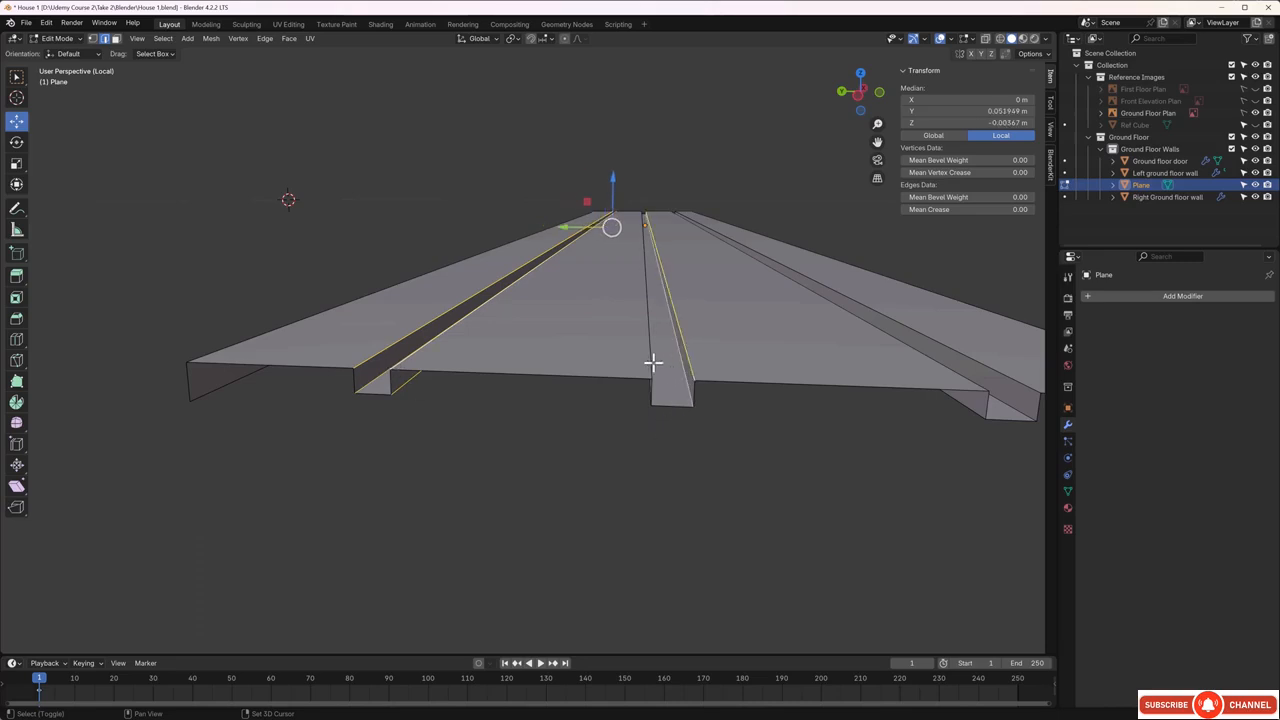
pyautogui.keyDown('shift'); pyautogui.click(653, 363); pyautogui.keyUp('shift')
pyautogui.moveTo(649, 416); pyautogui.dragTo(644, 416, button='middle')
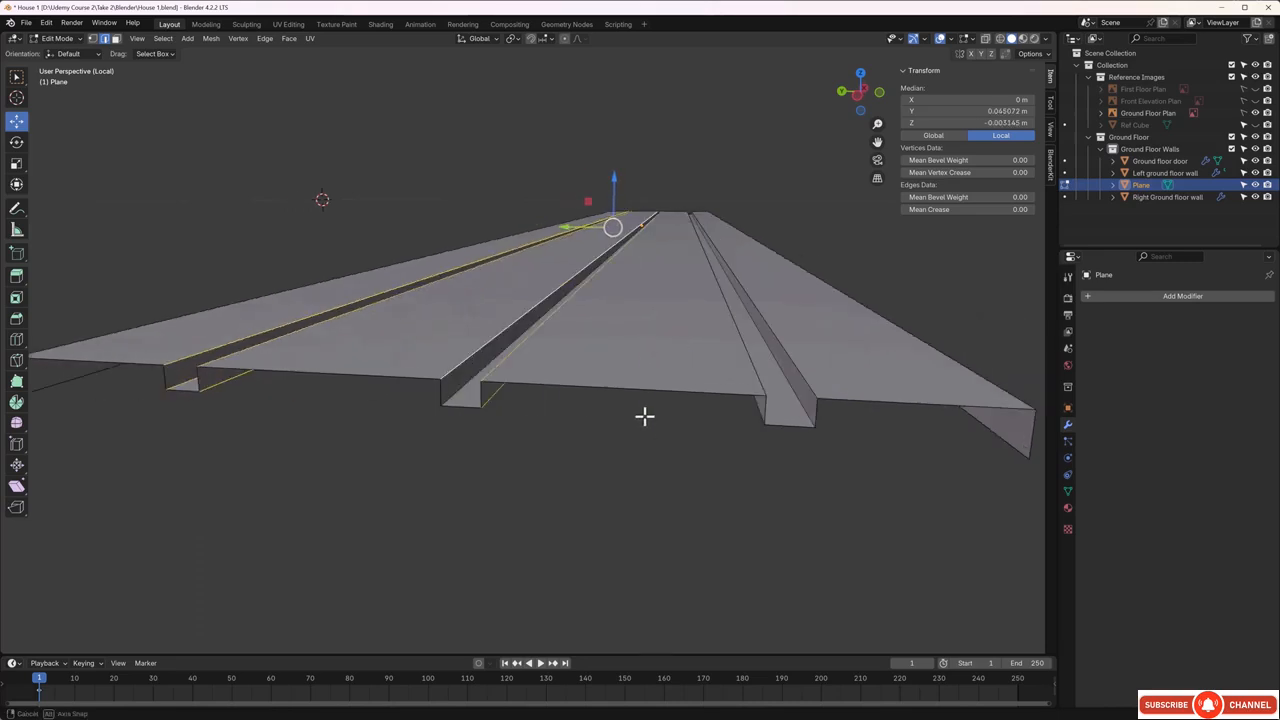
pyautogui.keyDown('shift'); pyautogui.click(459, 393); pyautogui.keyUp('shift')
pyautogui.moveTo(509, 429); pyautogui.dragTo(575, 437, button='middle')
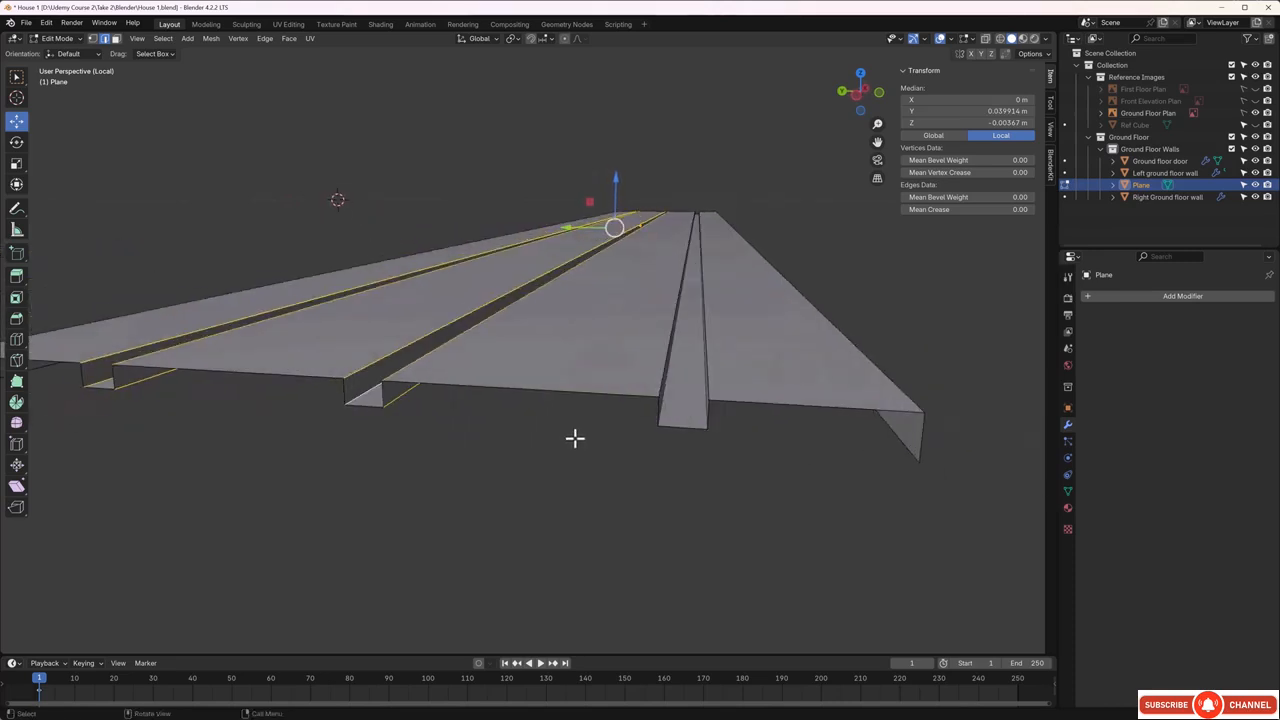
pyautogui.keyDown('shift'); pyautogui.click(663, 386); pyautogui.keyUp('shift')
pyautogui.keyDown('shift'); pyautogui.click(705, 376); pyautogui.keyUp('shift')
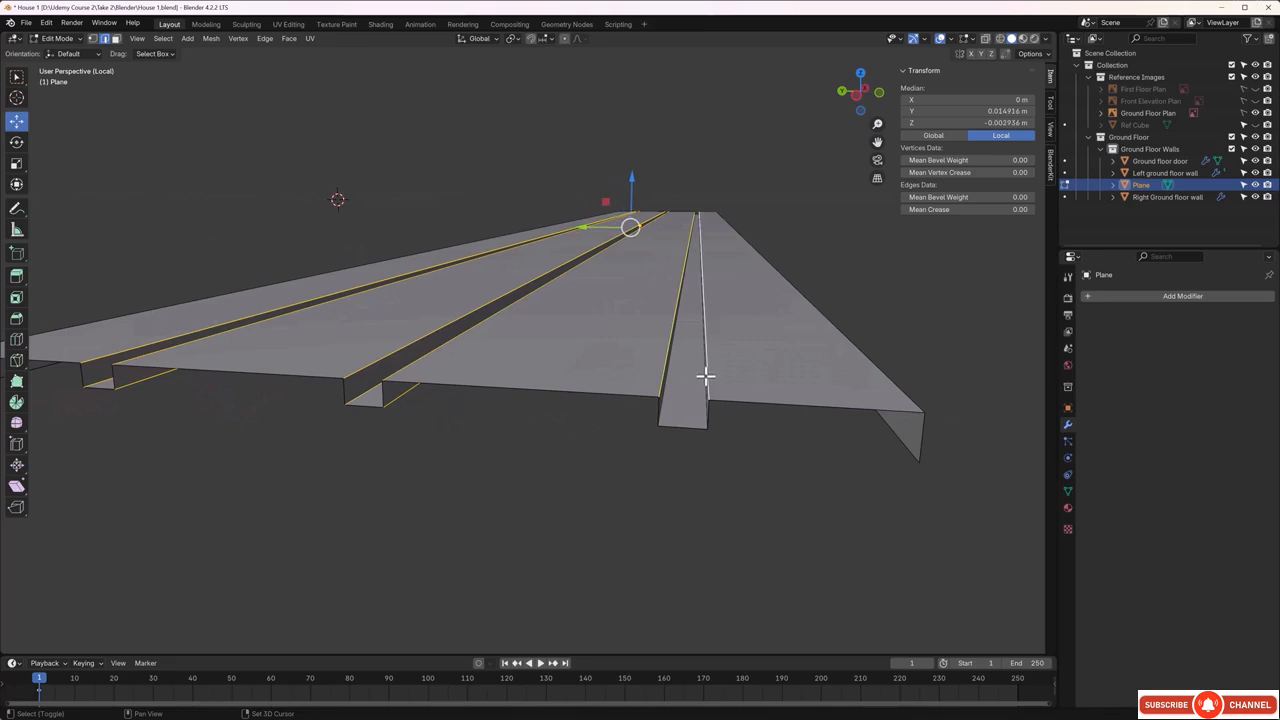
pyautogui.keyDown('shift'); pyautogui.click(705, 376); pyautogui.keyUp('shift')
pyautogui.moveTo(701, 379); pyautogui.dragTo(660, 420, button='middle')
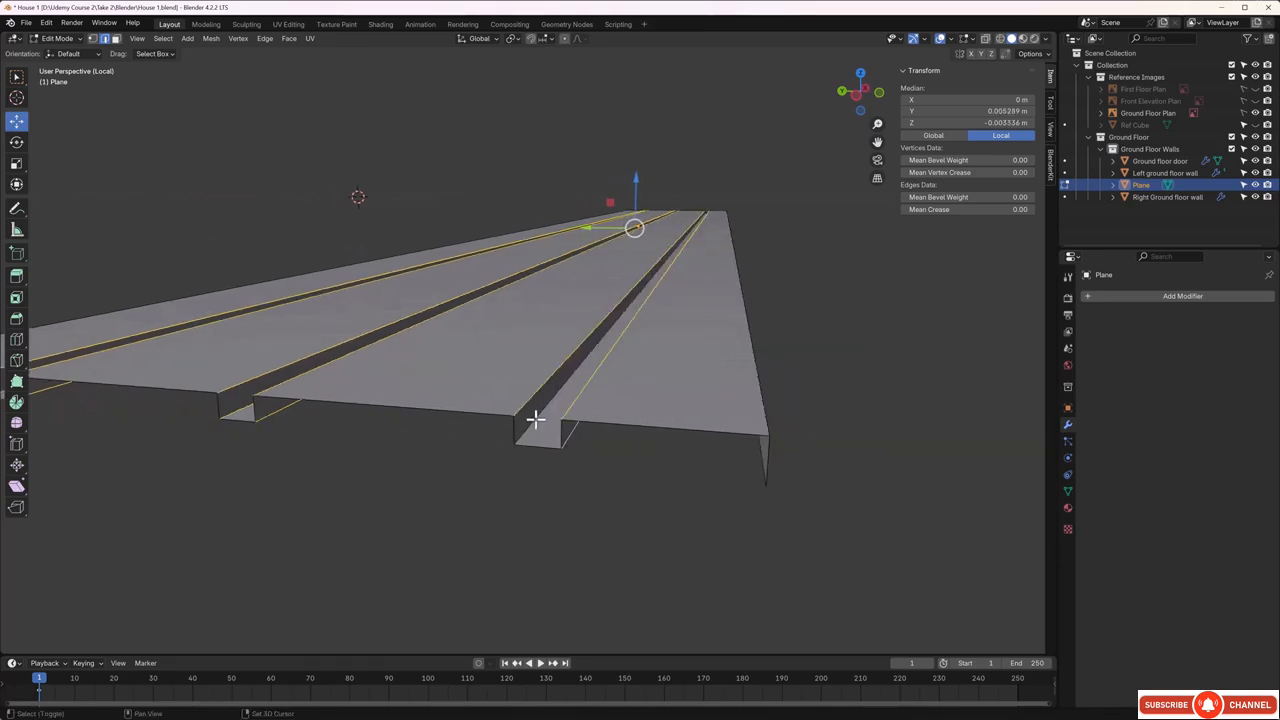
pyautogui.keyDown('shift'); pyautogui.click(536, 420); pyautogui.keyUp('shift')
pyautogui.keyDown('ctrl'); pyautogui.moveTo(535, 423); pyautogui.dragTo(555, 405, button='middle'); pyautogui.keyUp('ctrl')
pyautogui.hotkey('ctrl', 'b')
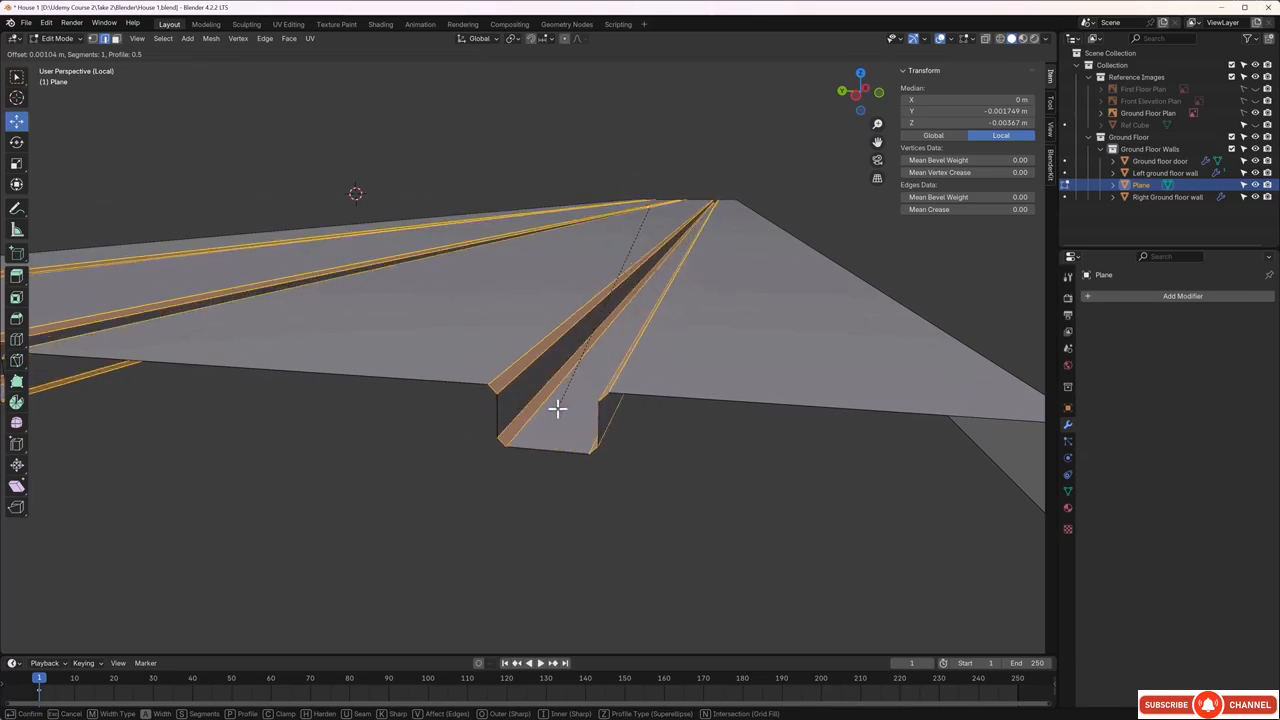
pyautogui.scroll(1, 557, 408)
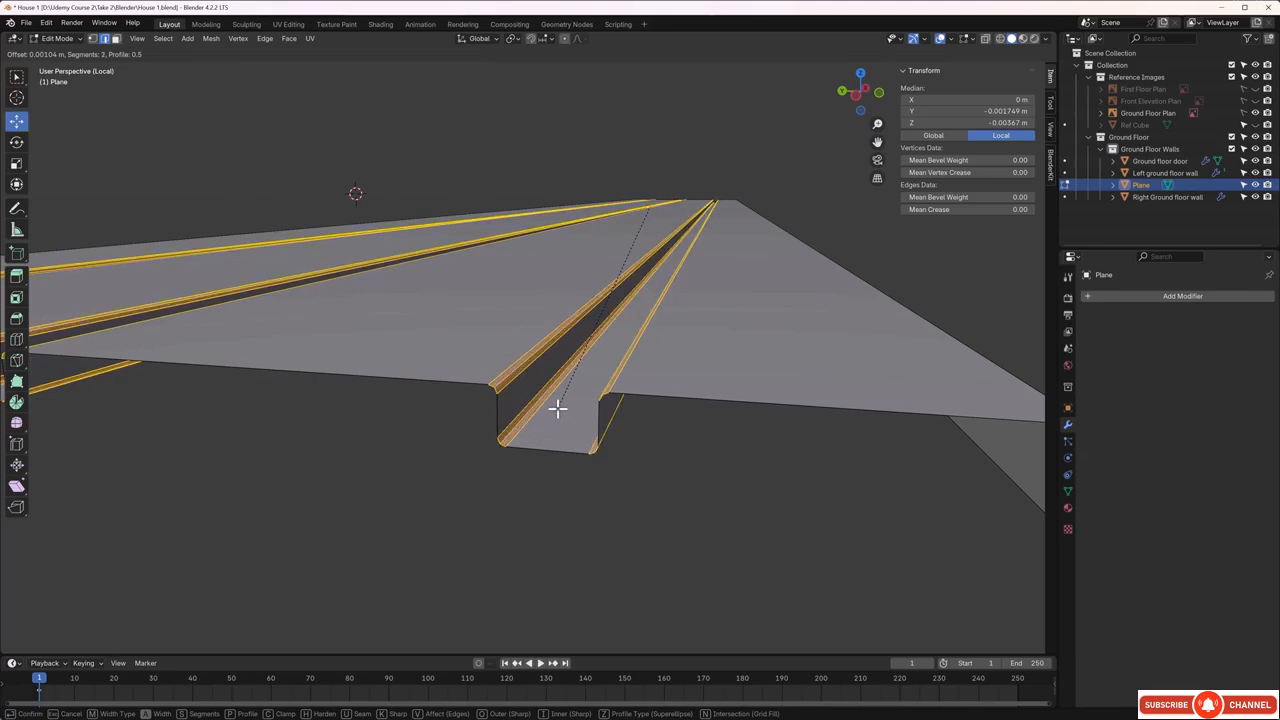
pyautogui.scroll(1, 557, 408)
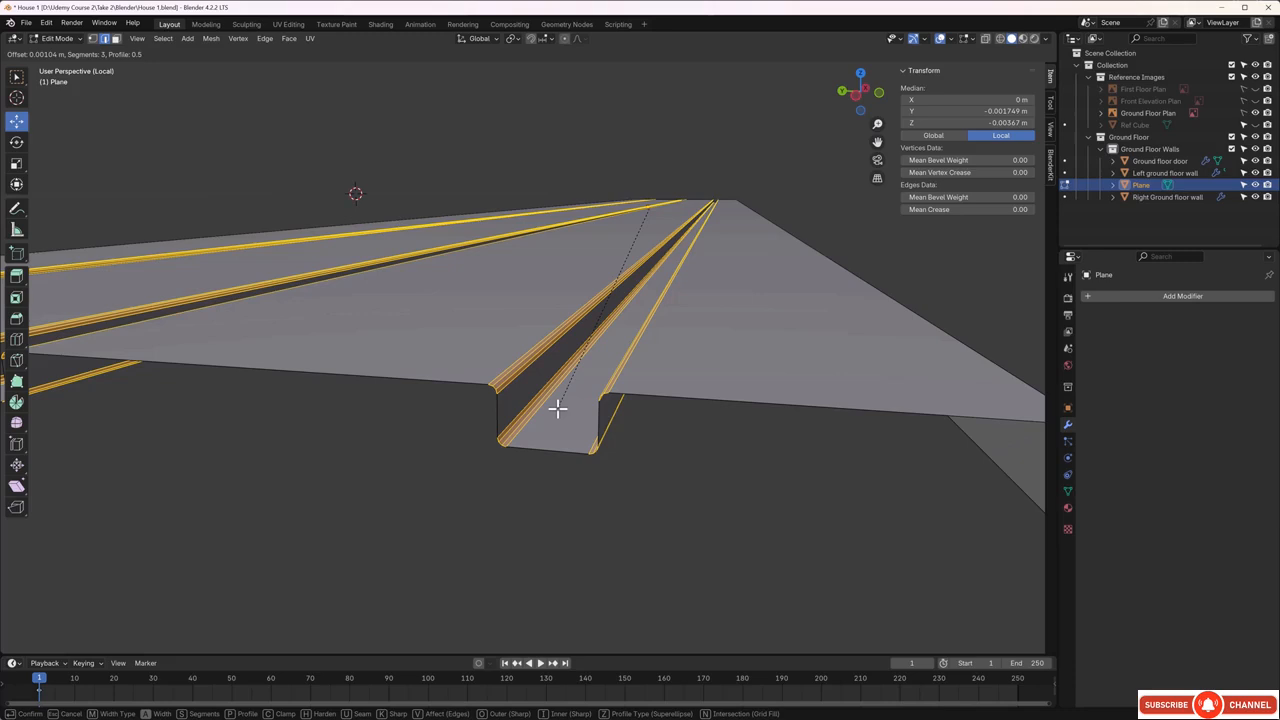
pyautogui.click(557, 408)
pyautogui.click(609, 491)
# - Bevel the two outer top edges above the side lips with an offset of about 0.021 m and 2 segments
pyautogui.scroll(-5, 616, 485)
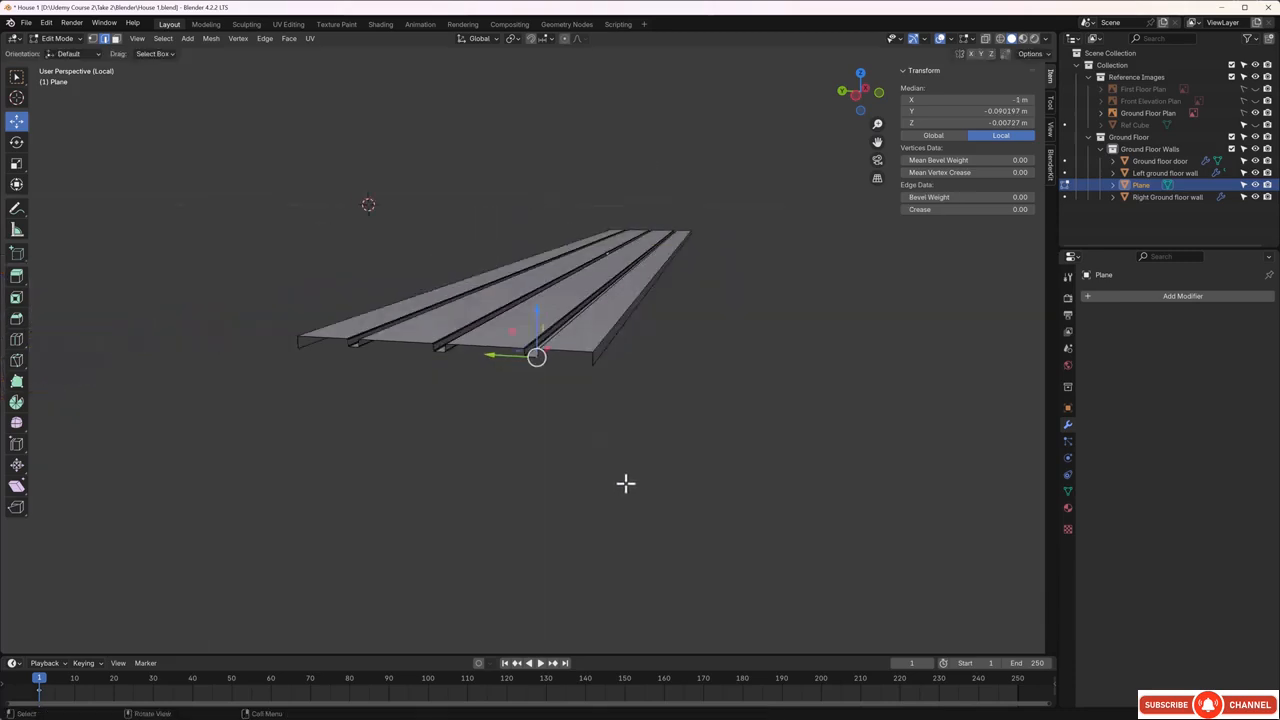
pyautogui.scroll(2, 625, 484)
pyautogui.scroll(3, 631, 471)
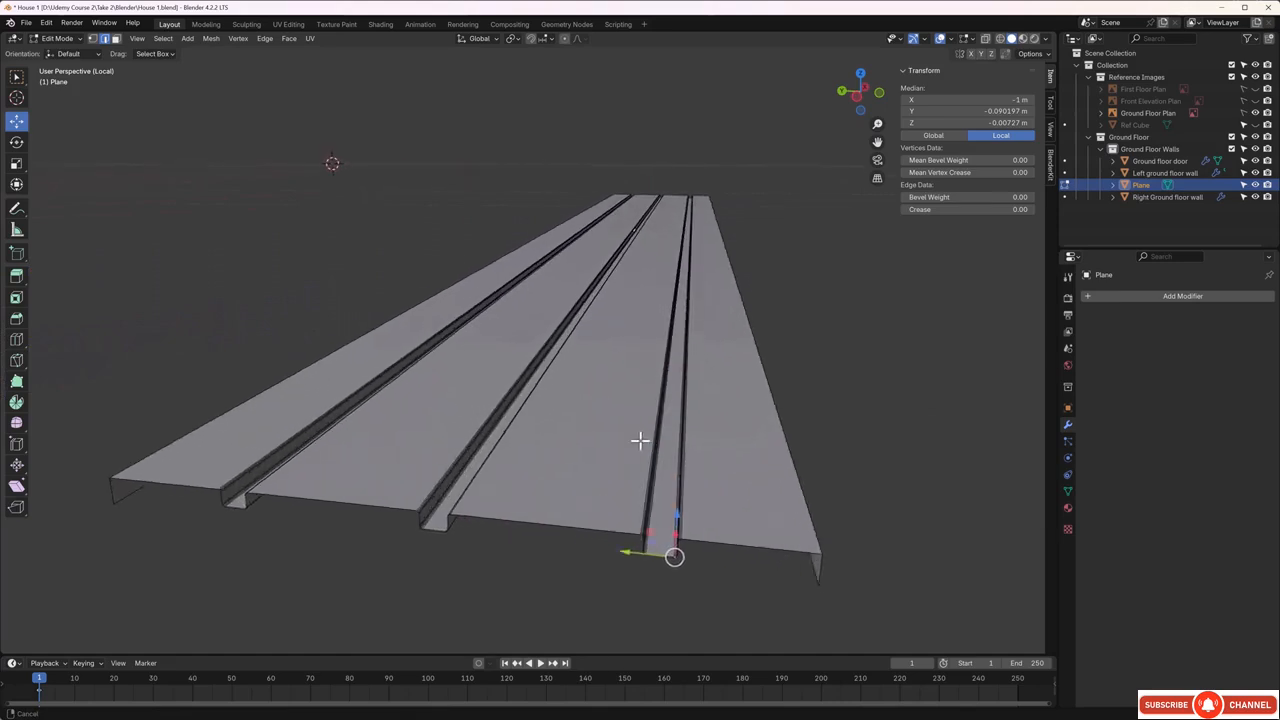
pyautogui.moveTo(638, 441)
pyautogui.mouseDown(button='middle')
pyautogui.moveTo(624, 461)
pyautogui.moveTo(569, 477)
pyautogui.moveTo(655, 431)
pyautogui.mouseUp(button='middle')
pyautogui.click(616, 424)
pyautogui.keyDown('shift'); pyautogui.click(558, 470); pyautogui.keyUp('shift')
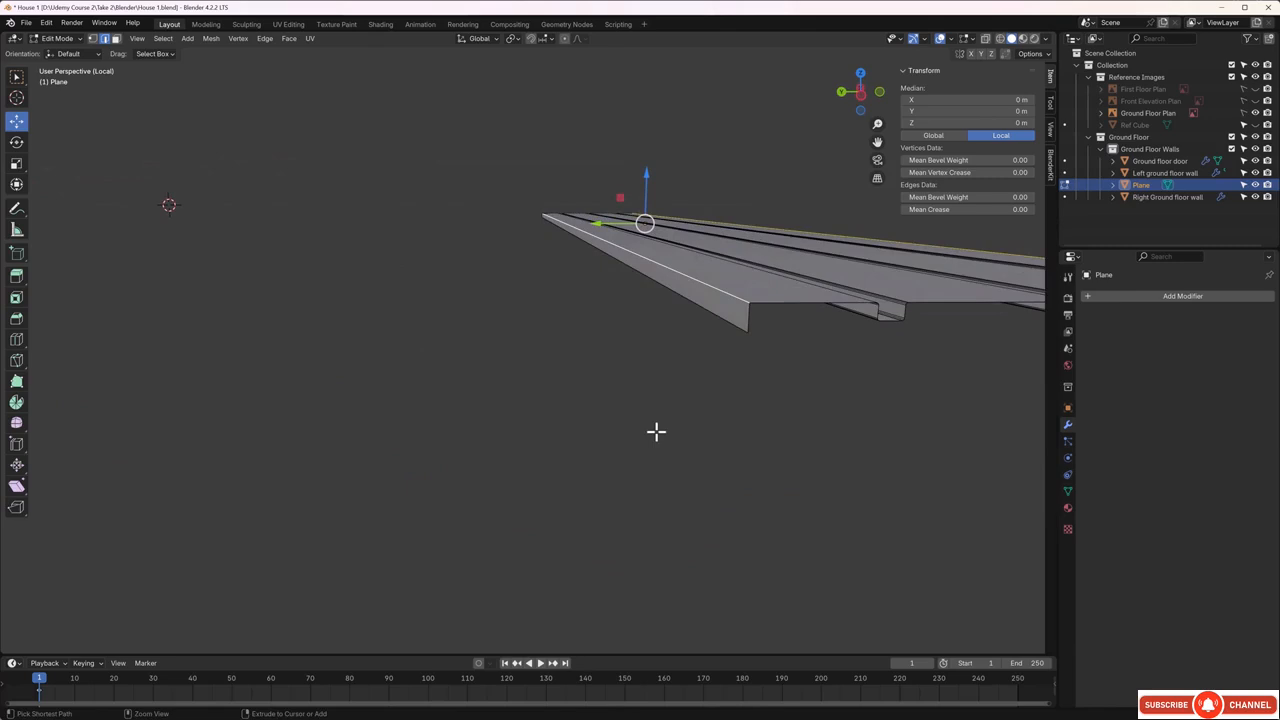
pyautogui.hotkey('ctrl', 'b')
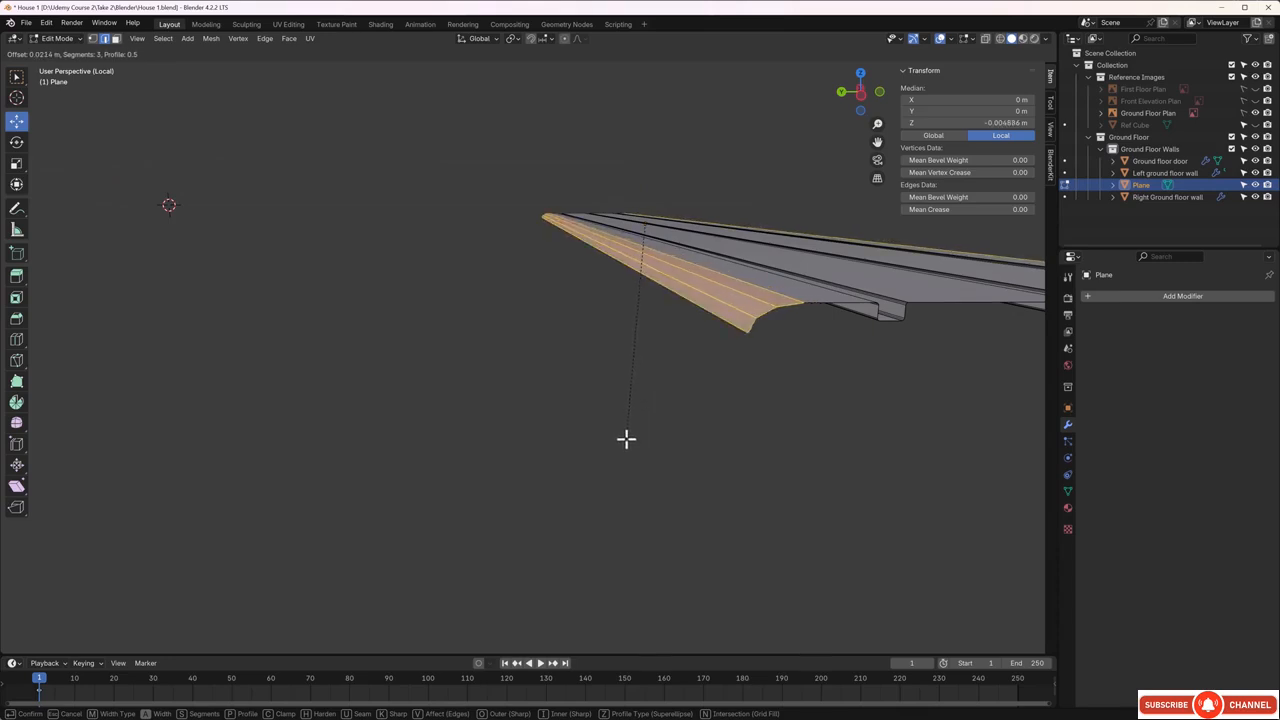
pyautogui.scroll(-1, 626, 438)
pyautogui.scroll(-1, 626, 438)
pyautogui.scroll(1, 626, 438)
pyautogui.click(626, 438)
pyautogui.moveTo(786, 434); pyautogui.dragTo(788, 434, button='middle')
pyautogui.click(742, 447)
# - Bevel the inner and middle lengthwise edges of both sloped sides with an offset of about 0.0033 m and 3 segments
pyautogui.scroll(2, 653, 367)
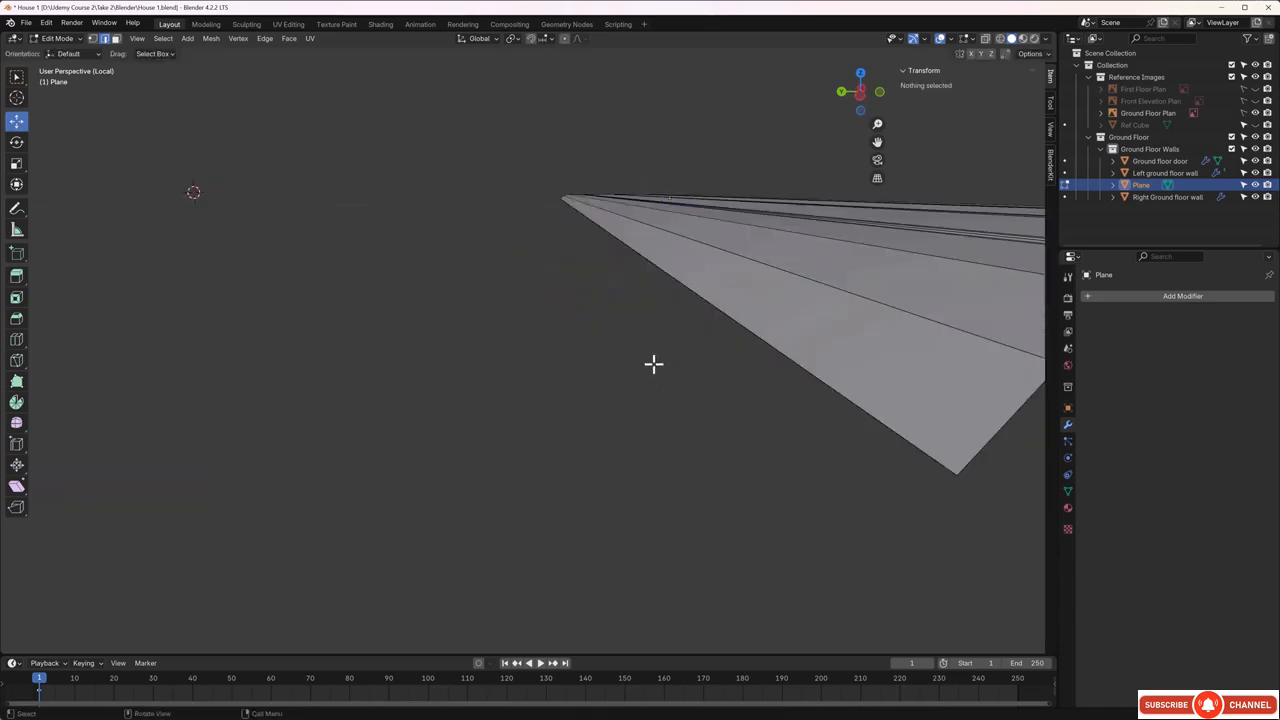
pyautogui.moveTo(653, 366); pyautogui.dragTo(666, 377, button='middle')
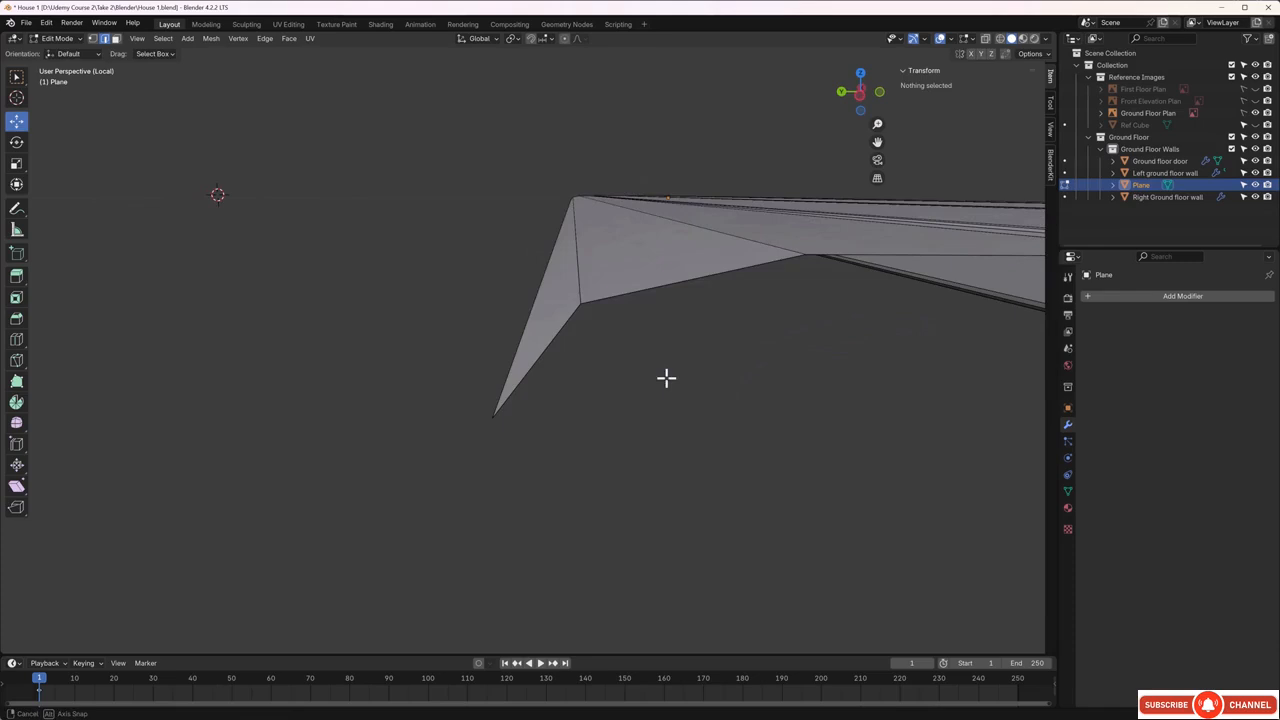
pyautogui.click(577, 273)
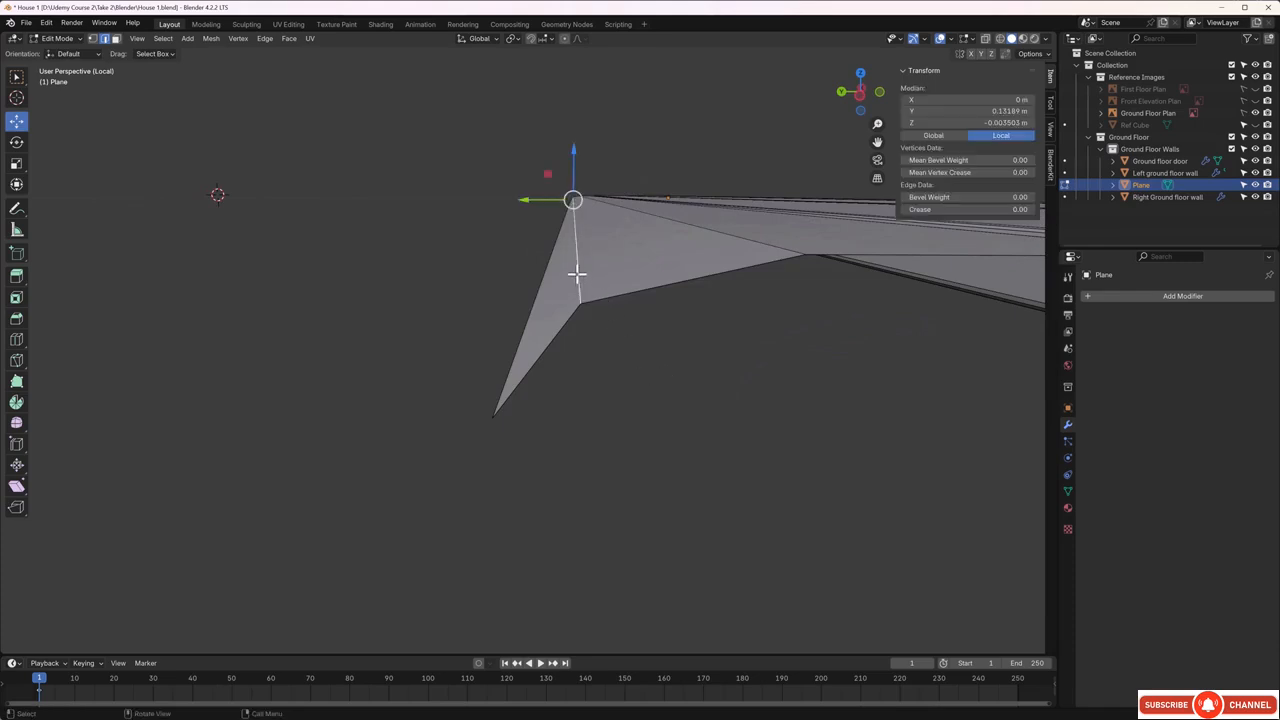
pyautogui.keyDown('shift'); pyautogui.click(741, 239); pyautogui.keyUp('shift')
pyautogui.scroll(-4, 826, 302)
pyautogui.moveTo(828, 303); pyautogui.dragTo(662, 386, button='middle')
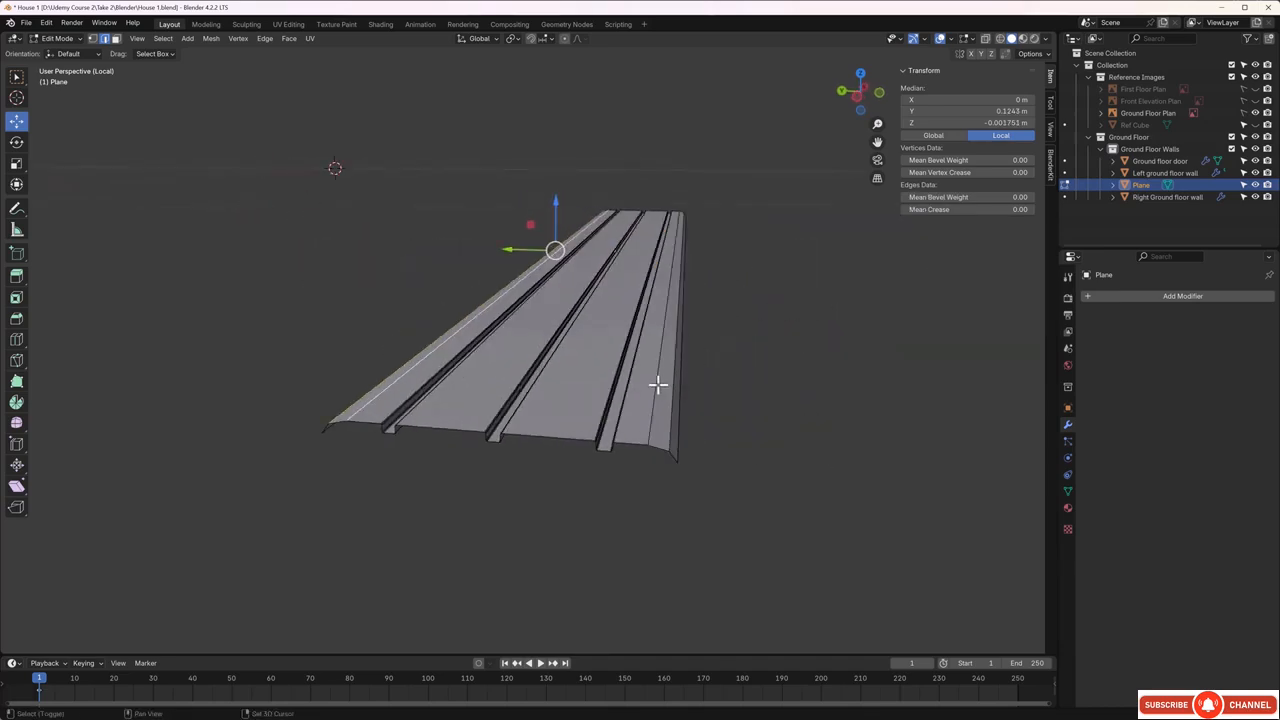
pyautogui.keyDown('shift'); pyautogui.click(665, 388); pyautogui.keyUp('shift')
pyautogui.keyDown('shift'); pyautogui.click(676, 395); pyautogui.keyUp('shift')
pyautogui.scroll(4, 701, 399)
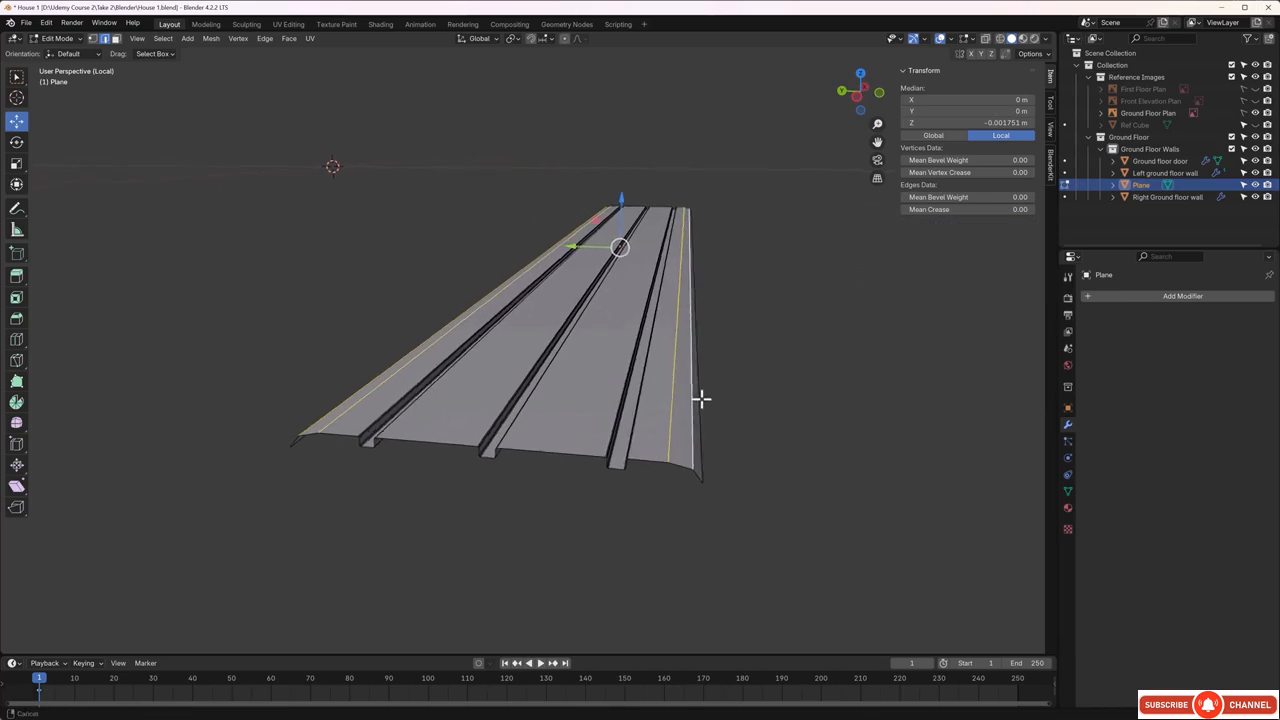
pyautogui.moveTo(701, 381); pyautogui.dragTo(689, 377, button='middle')
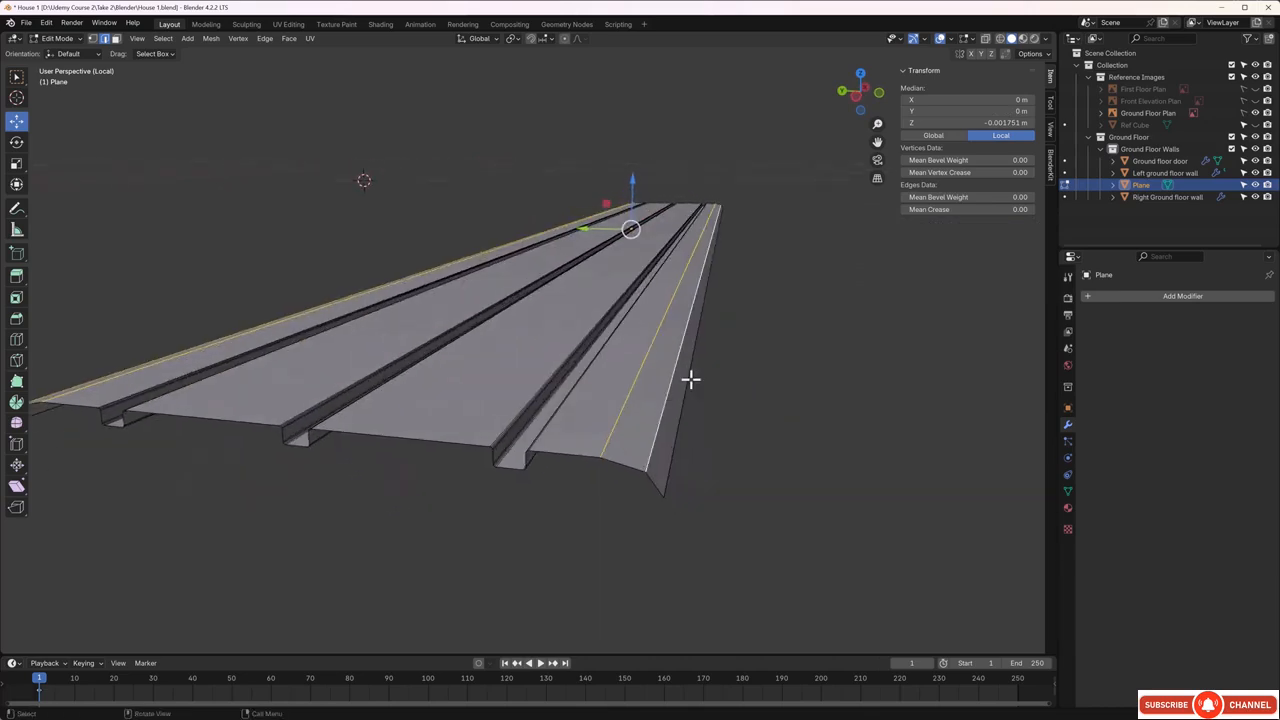
pyautogui.hotkey('ctrl', 'b')
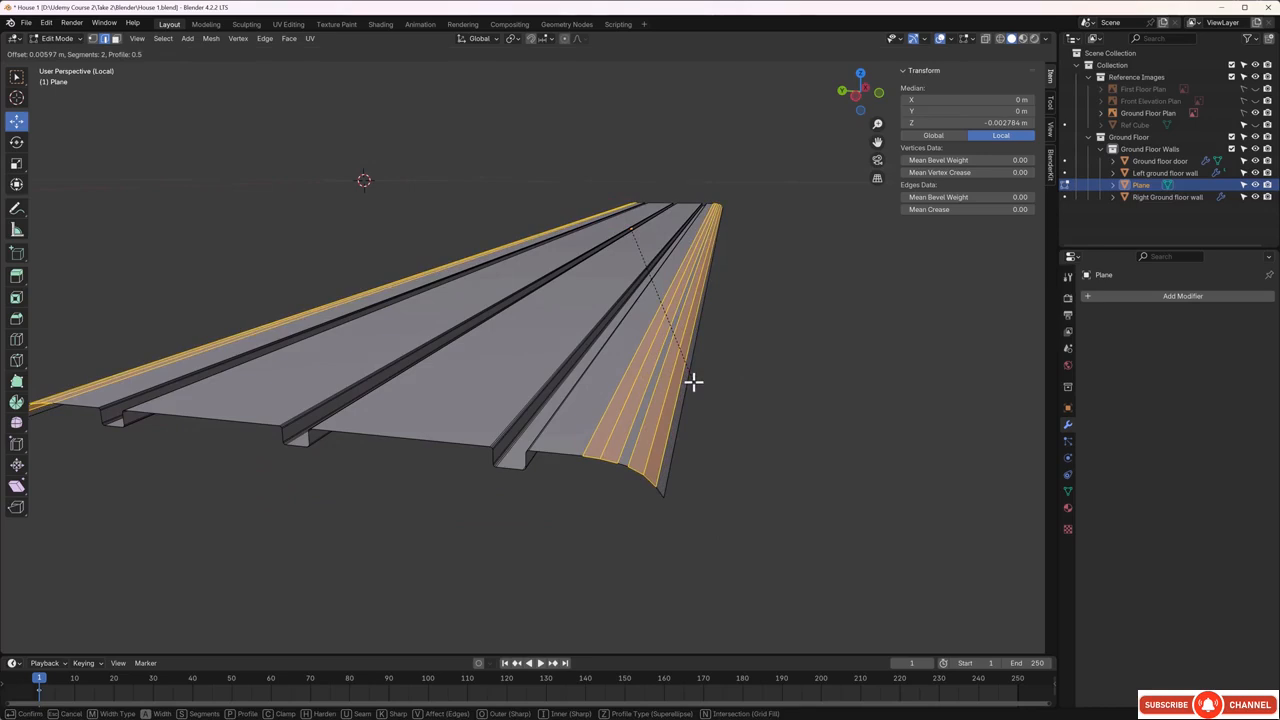
pyautogui.scroll(1, 694, 381)
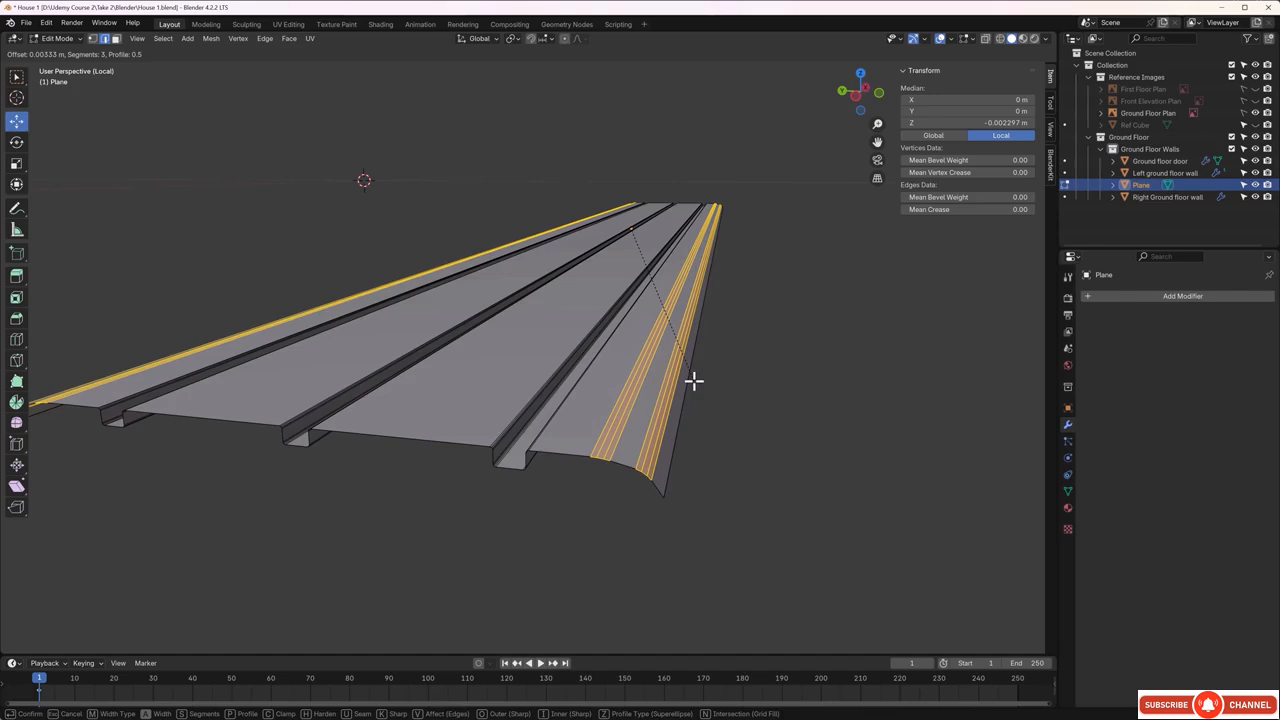
pyautogui.click(694, 380)
pyautogui.hotkey('alt', 'a')
pyautogui.scroll(-5, 743, 431)
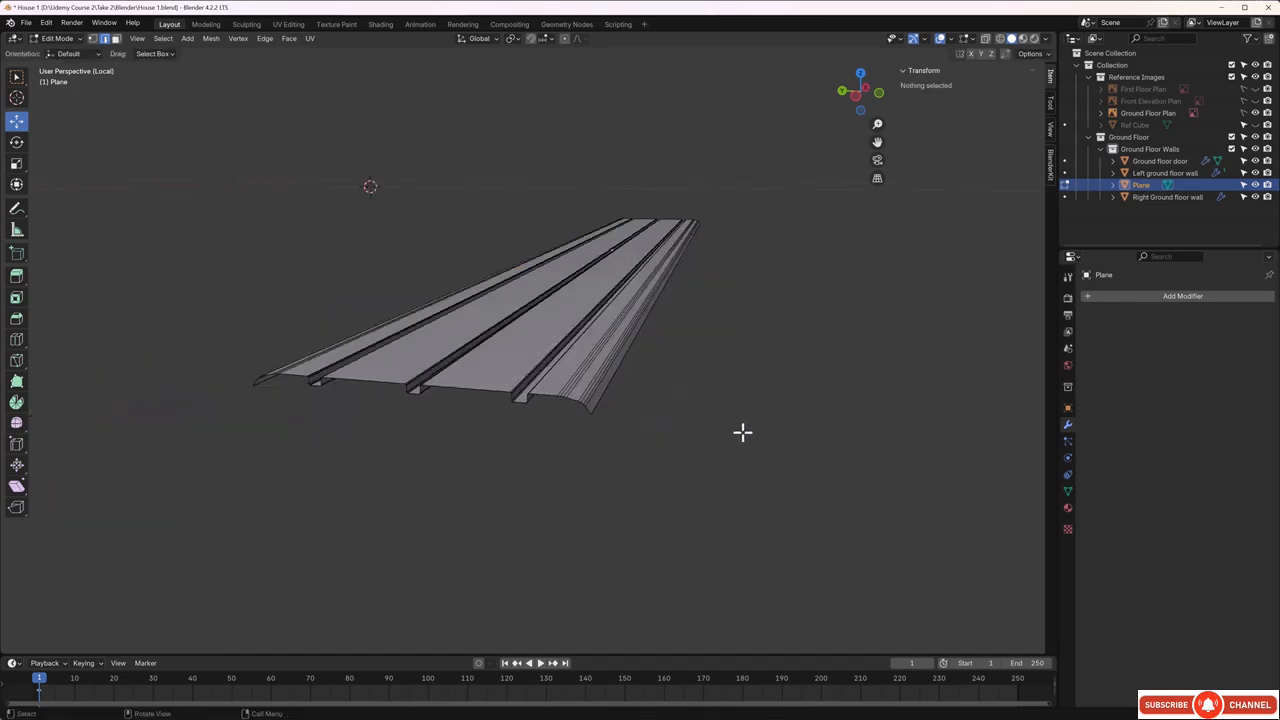
# - Return the grooved track to Object Mode and apply Shade Auto Smooth with a 30° angle
pyautogui.press('Tab')
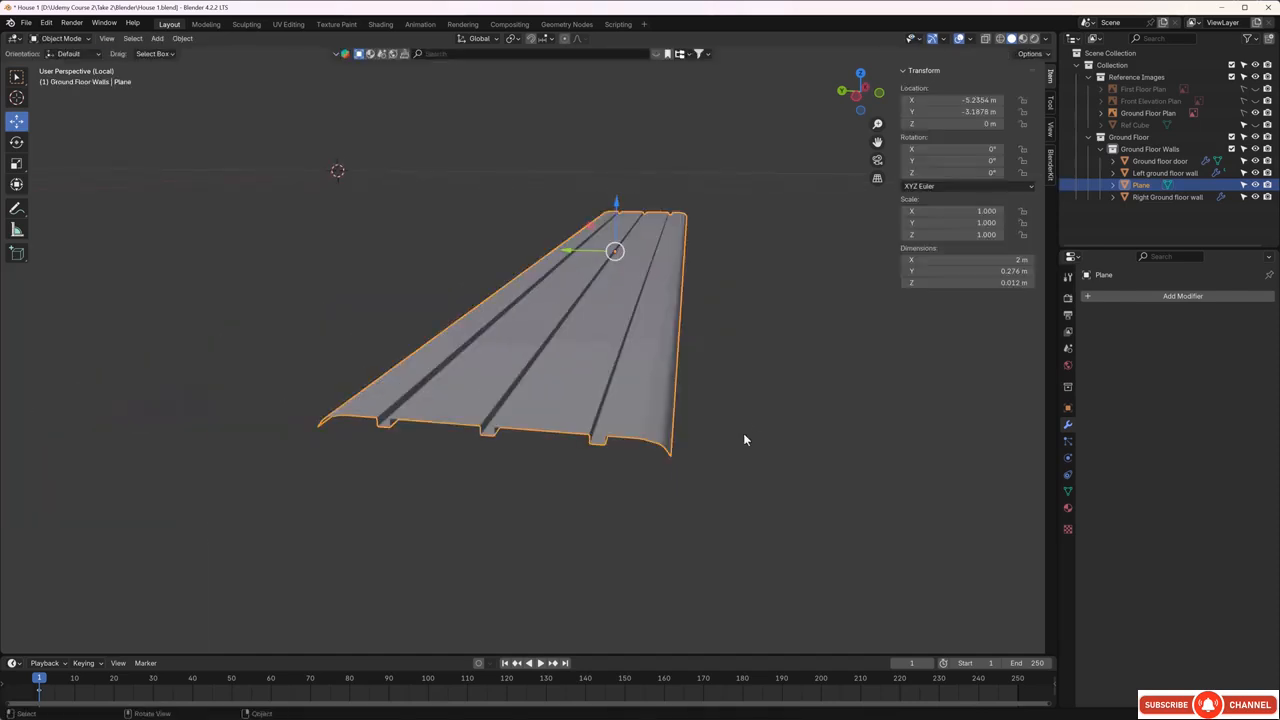
pyautogui.moveTo(695, 424); pyautogui.dragTo(674, 380, button='middle')
pyautogui.rightClick(674, 380)
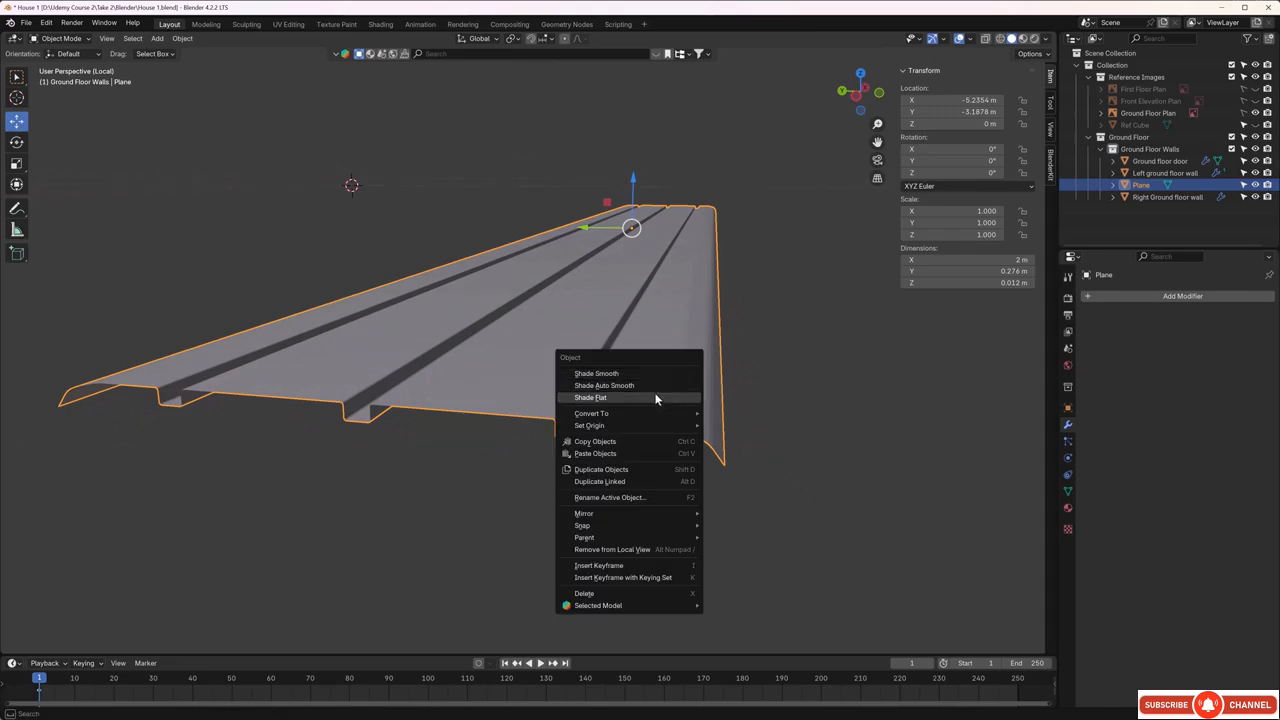
pyautogui.click(655, 387)
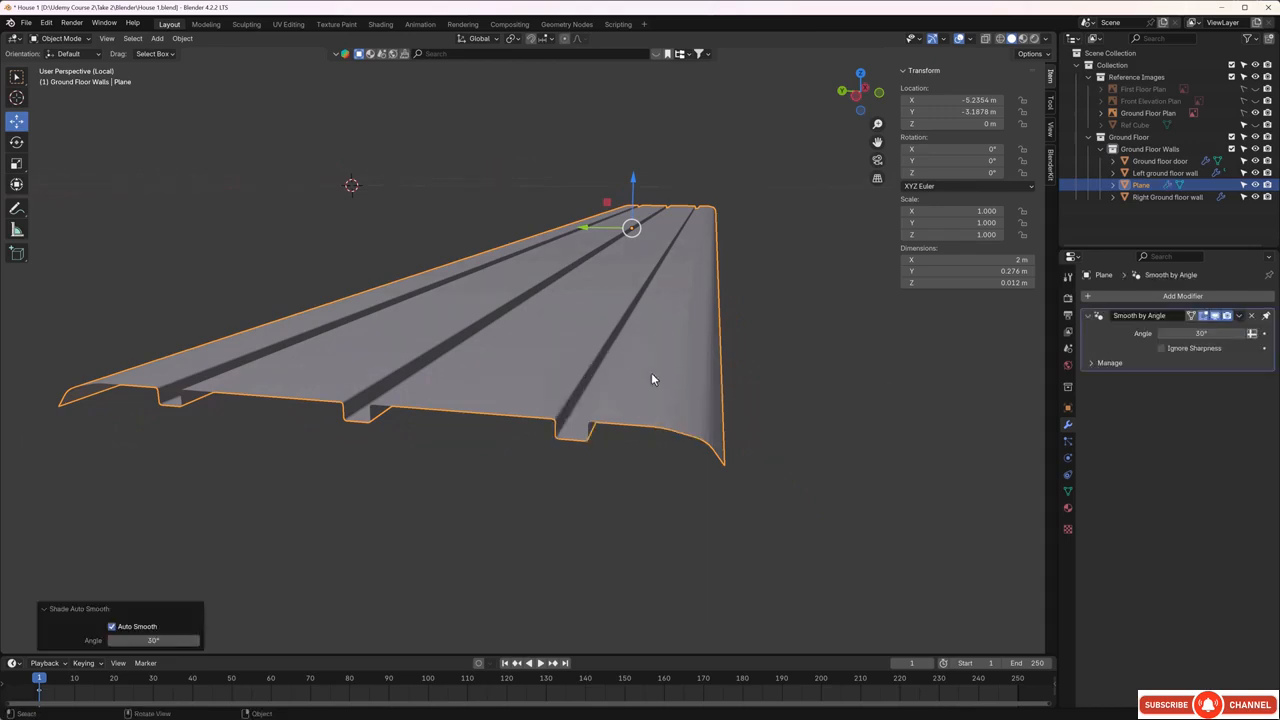
pyautogui.moveTo(651, 378); pyautogui.dragTo(652, 390, button='middle')
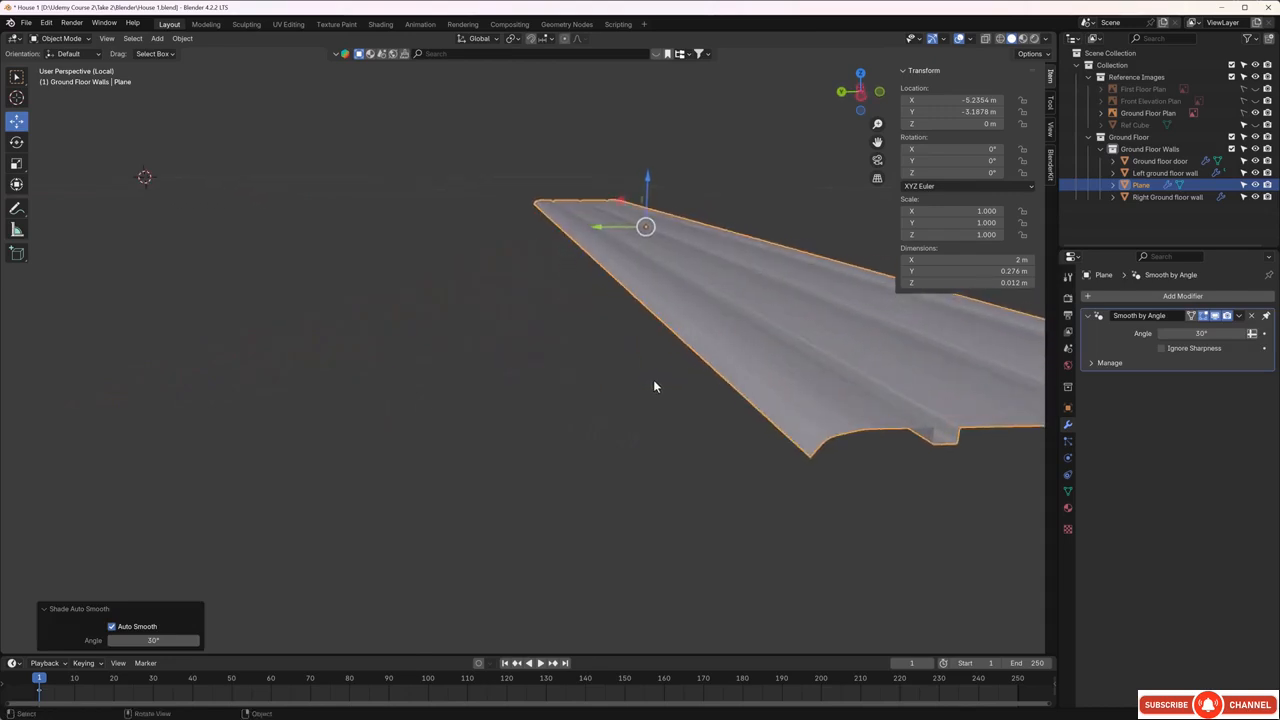
pyautogui.press('KP_7')
pyautogui.scroll(-4, 655, 382)
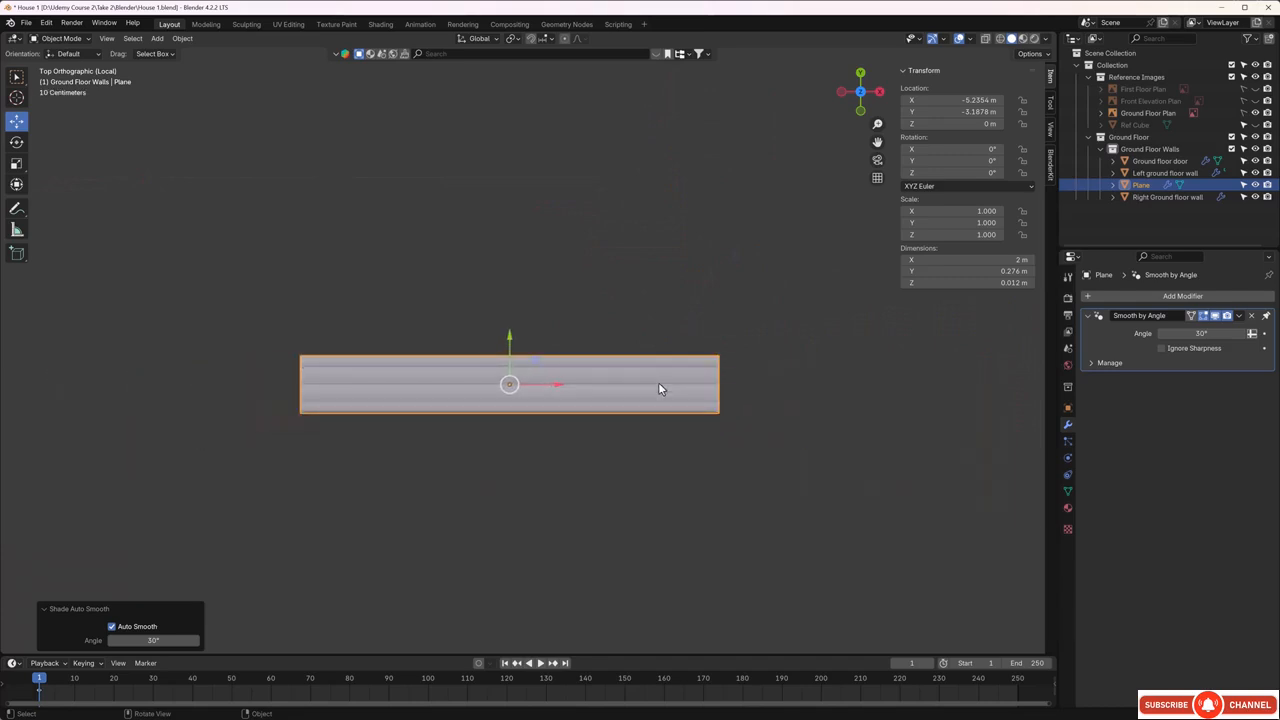
# - Leave the isolated view and move the grooved track about 0.718 m along X so its end sits at the left wall's opening
pyautogui.press('KP_Divide')
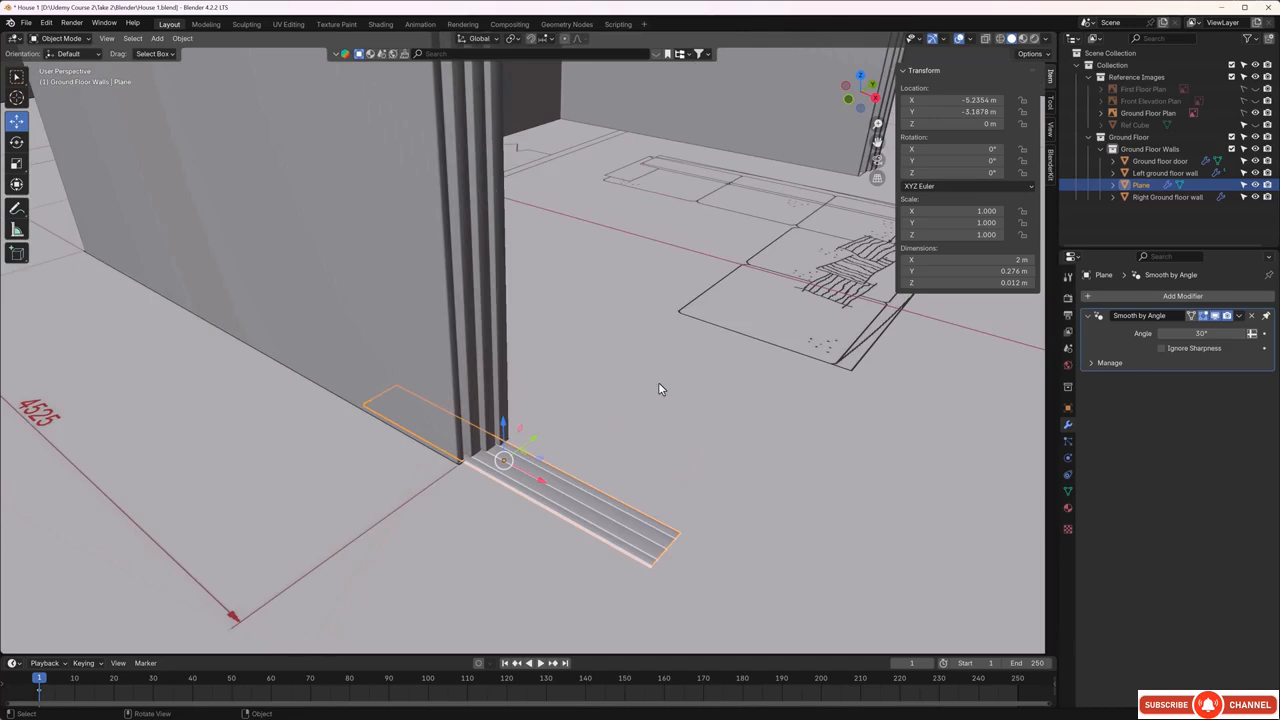
pyautogui.press('KP_7')
pyautogui.scroll(-2, 658, 386)
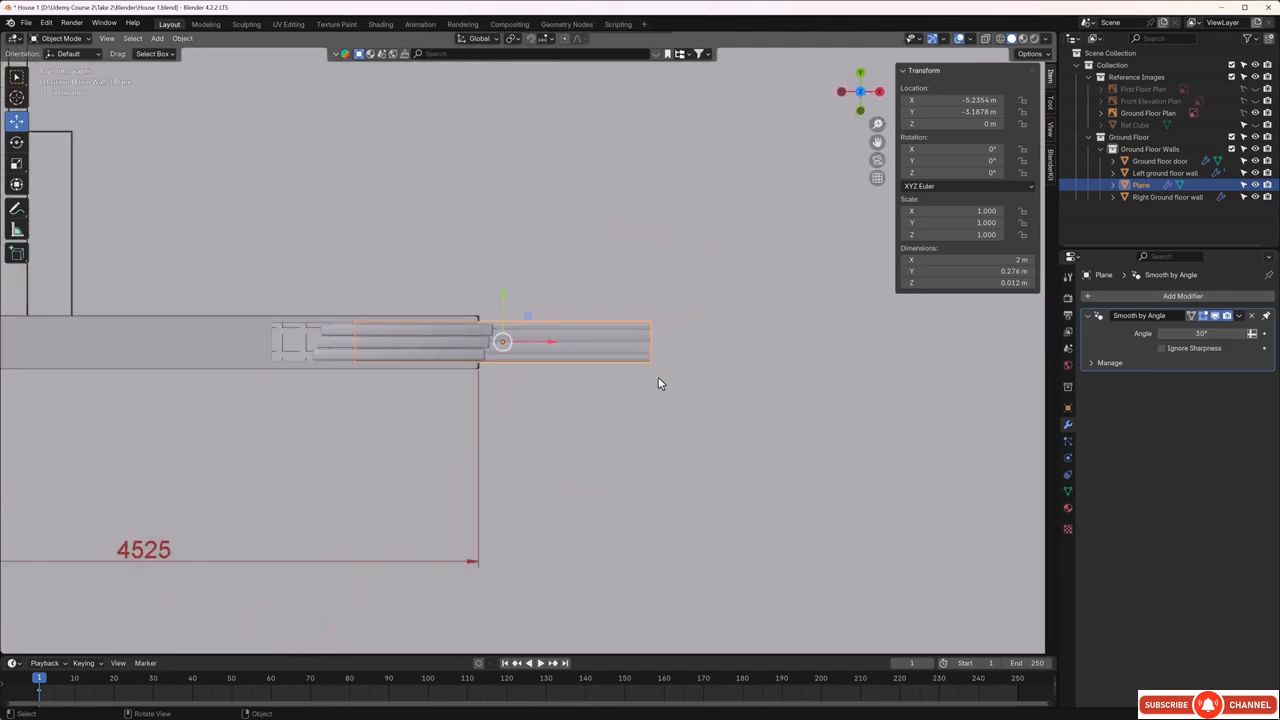
pyautogui.moveTo(547, 341); pyautogui.dragTo(650, 341)
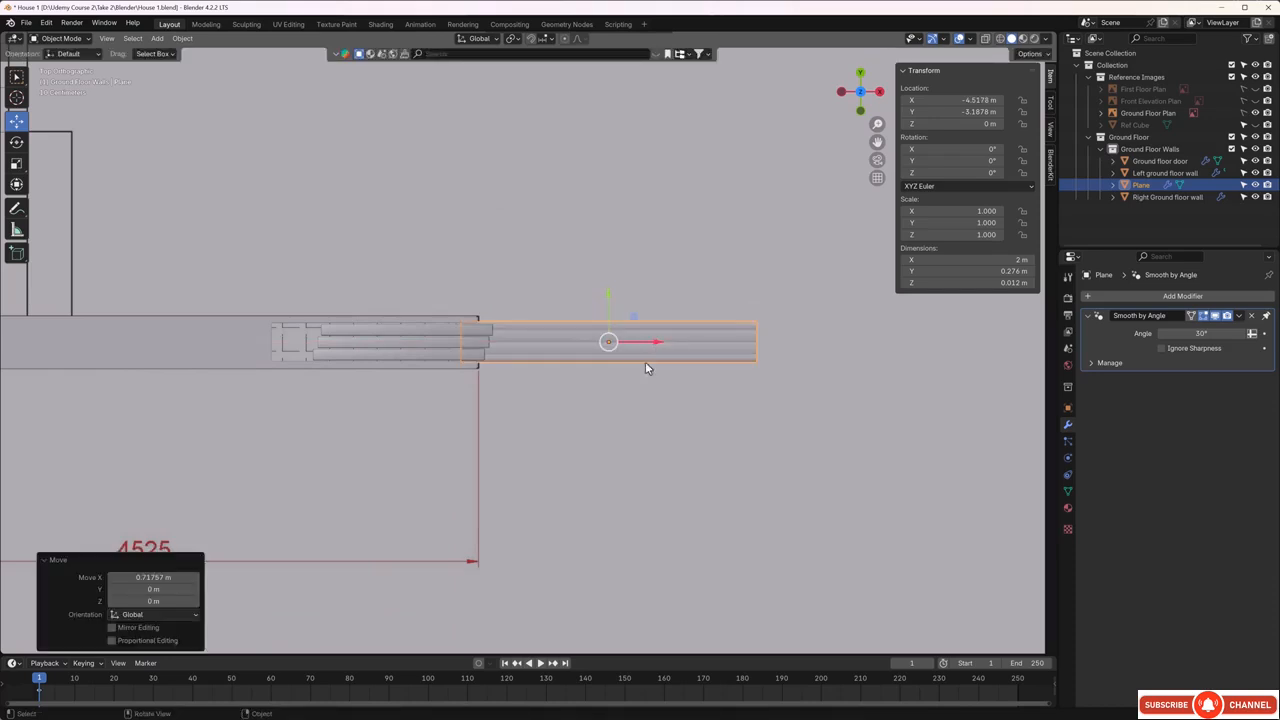
# - In wireframe Edit Mode, stretch the track's free end vertices along X to the right wall, making the track about 12.5 m long
pyautogui.scroll(-1, 644, 450)
pyautogui.scroll(-4, 644, 453)
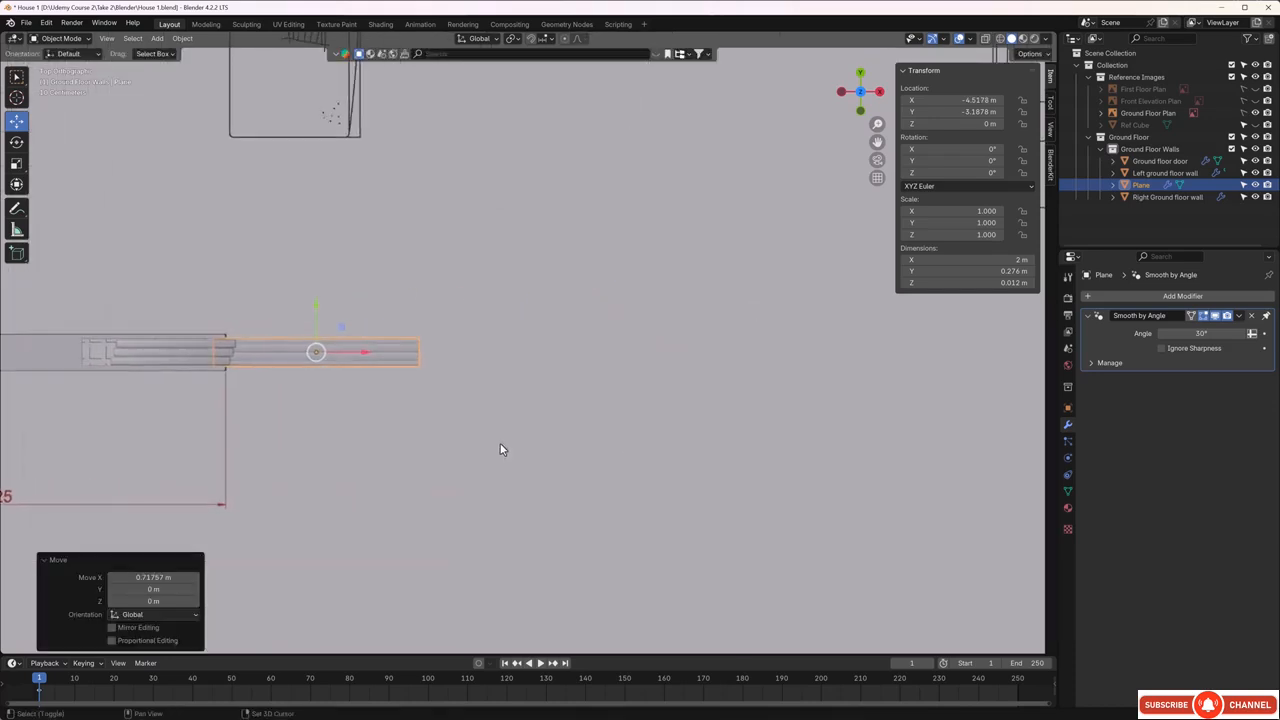
pyautogui.keyDown('shift'); pyautogui.moveTo(577, 447); pyautogui.dragTo(600, 417, button='middle'); pyautogui.keyUp('shift')
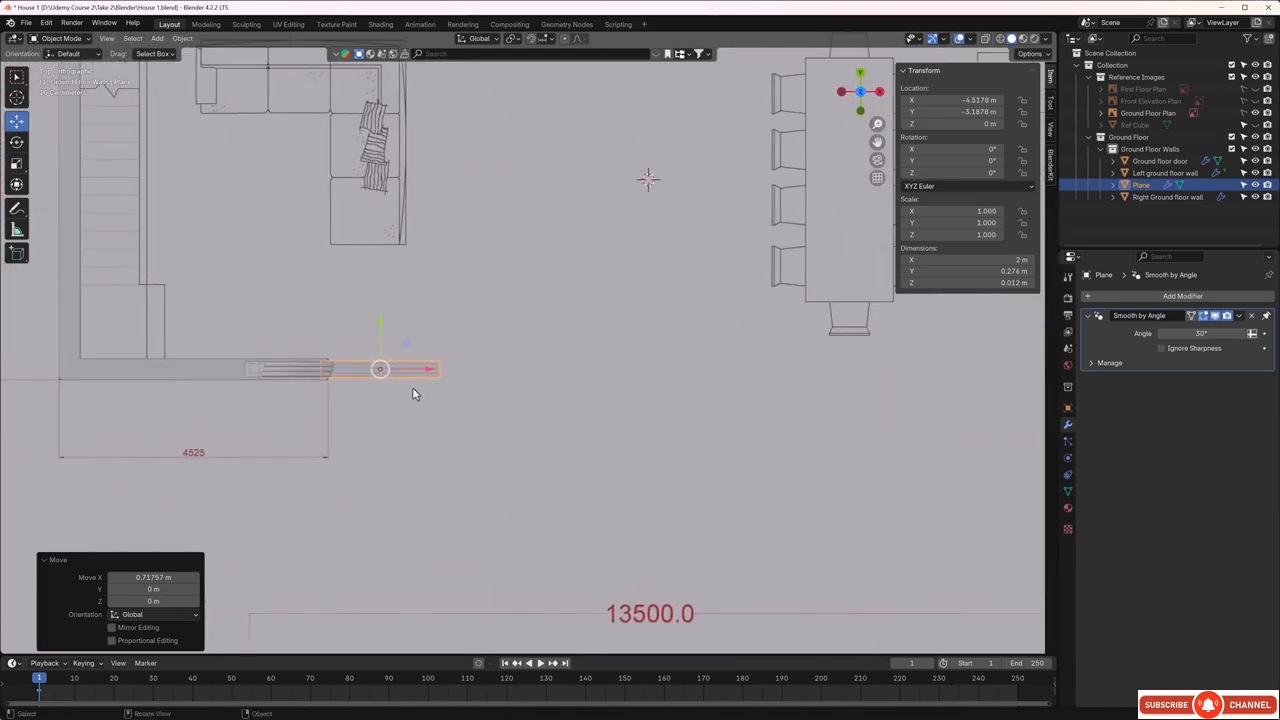
pyautogui.scroll(3, 414, 391)
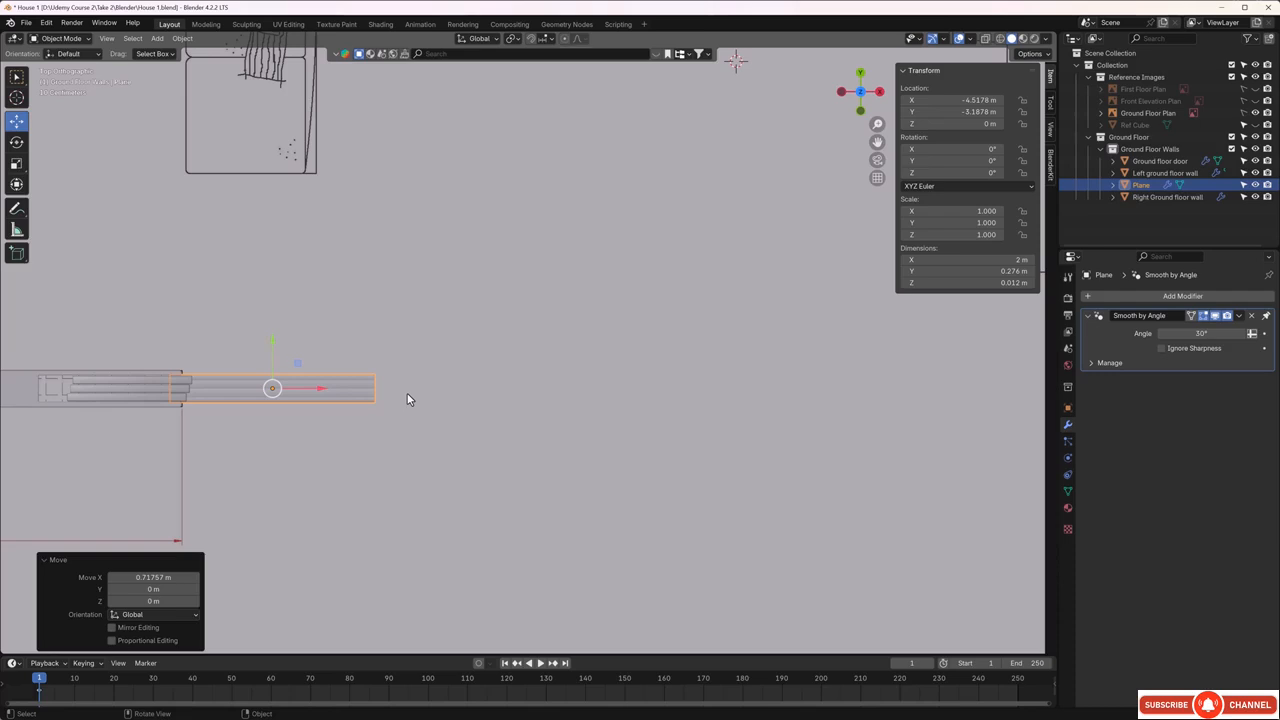
pyautogui.press('Tab')
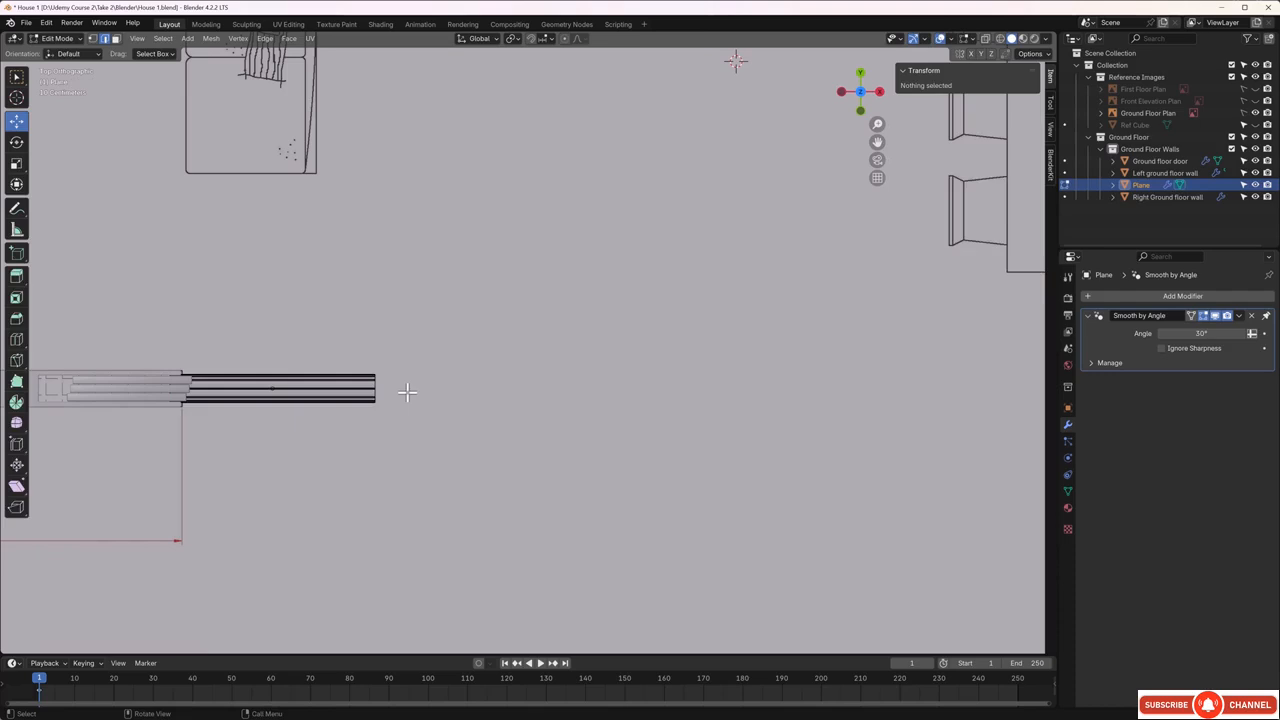
pyautogui.press('1')
pyautogui.press('z')
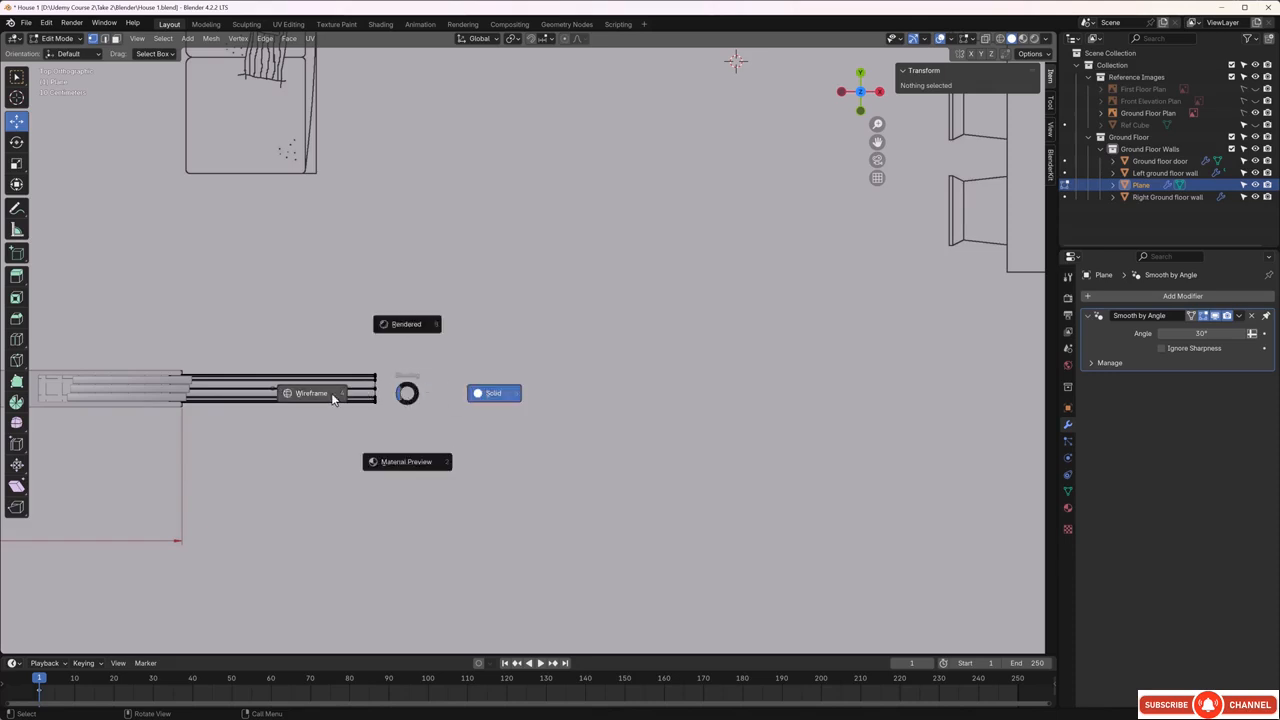
pyautogui.click(333, 397)
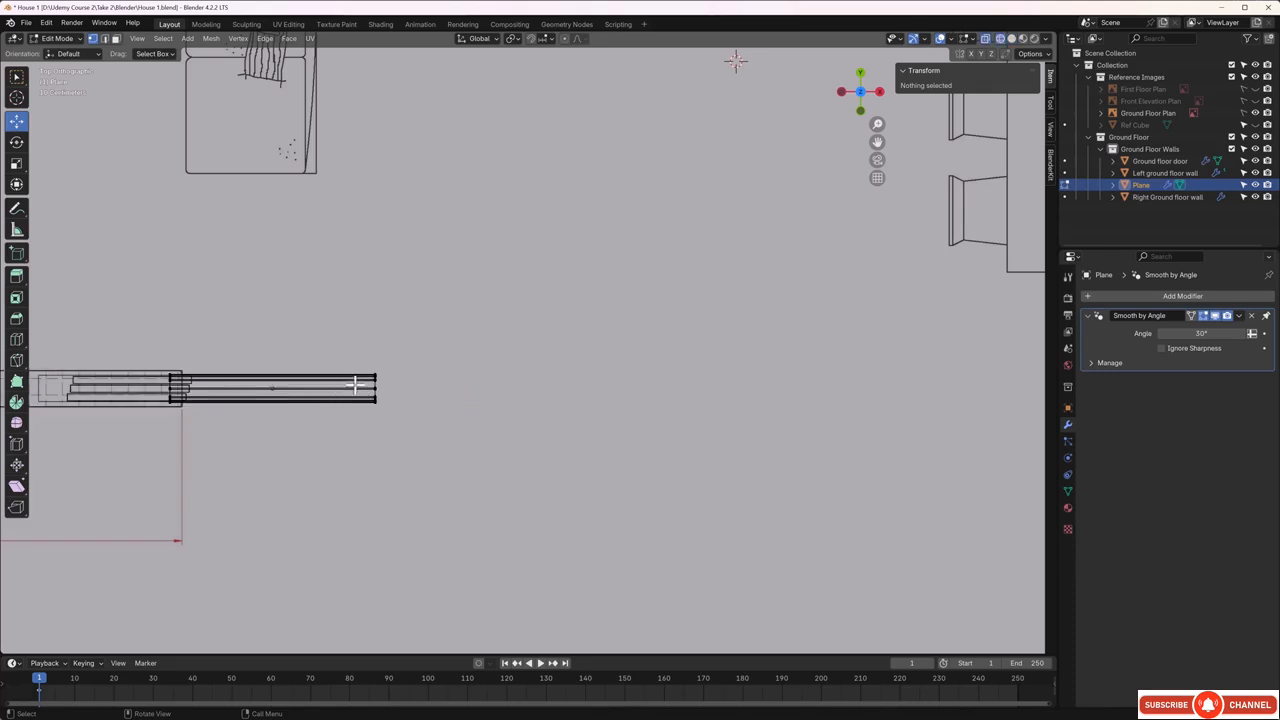
pyautogui.press('b')
pyautogui.moveTo(357, 362); pyautogui.dragTo(410, 422)
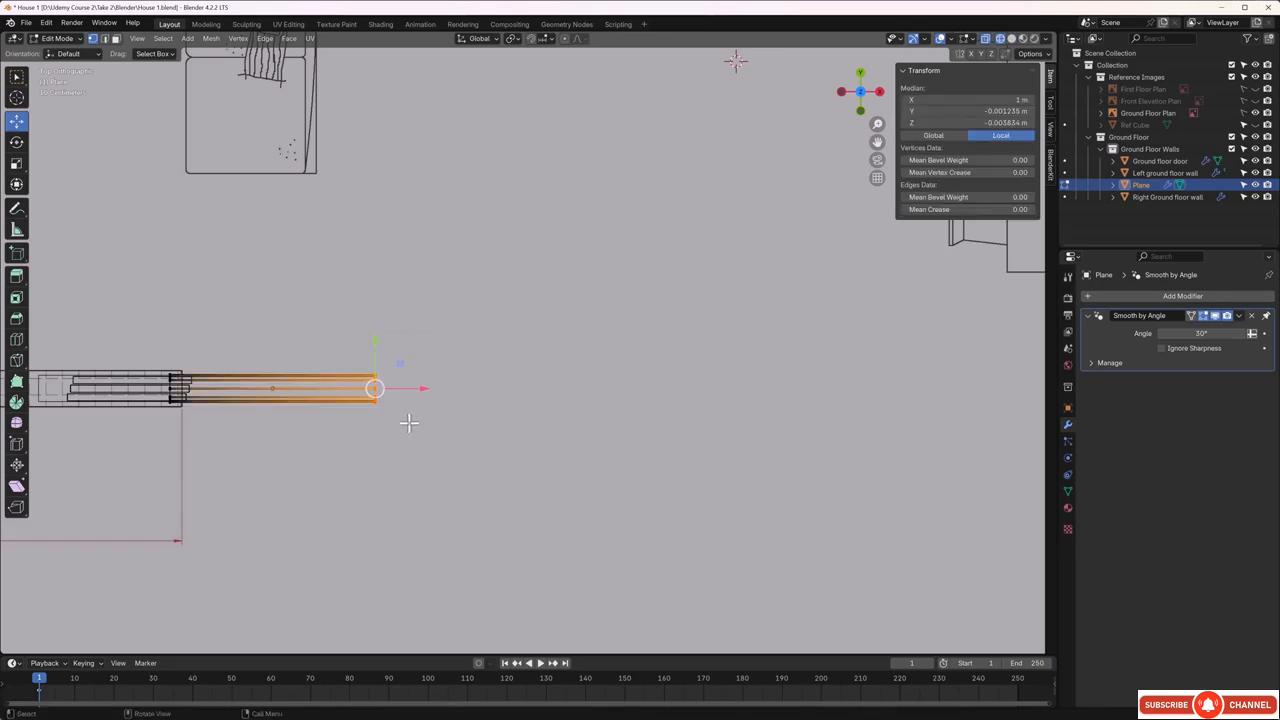
pyautogui.scroll(-2, 410, 420)
pyautogui.moveTo(517, 361); pyautogui.dragTo(951, 372)
pyautogui.click(805, 405)
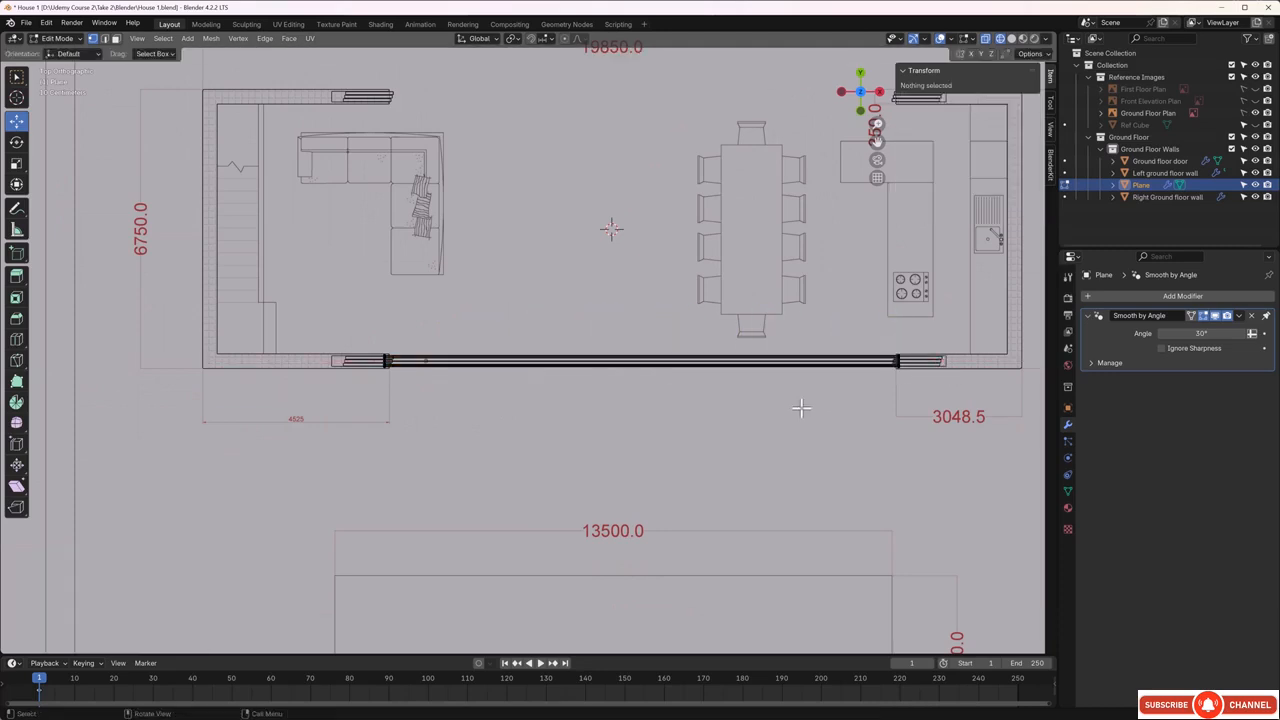
# - Return the lengthened track to Object Mode and restore Solid shading
pyautogui.moveTo(794, 411); pyautogui.dragTo(729, 343, button='middle')
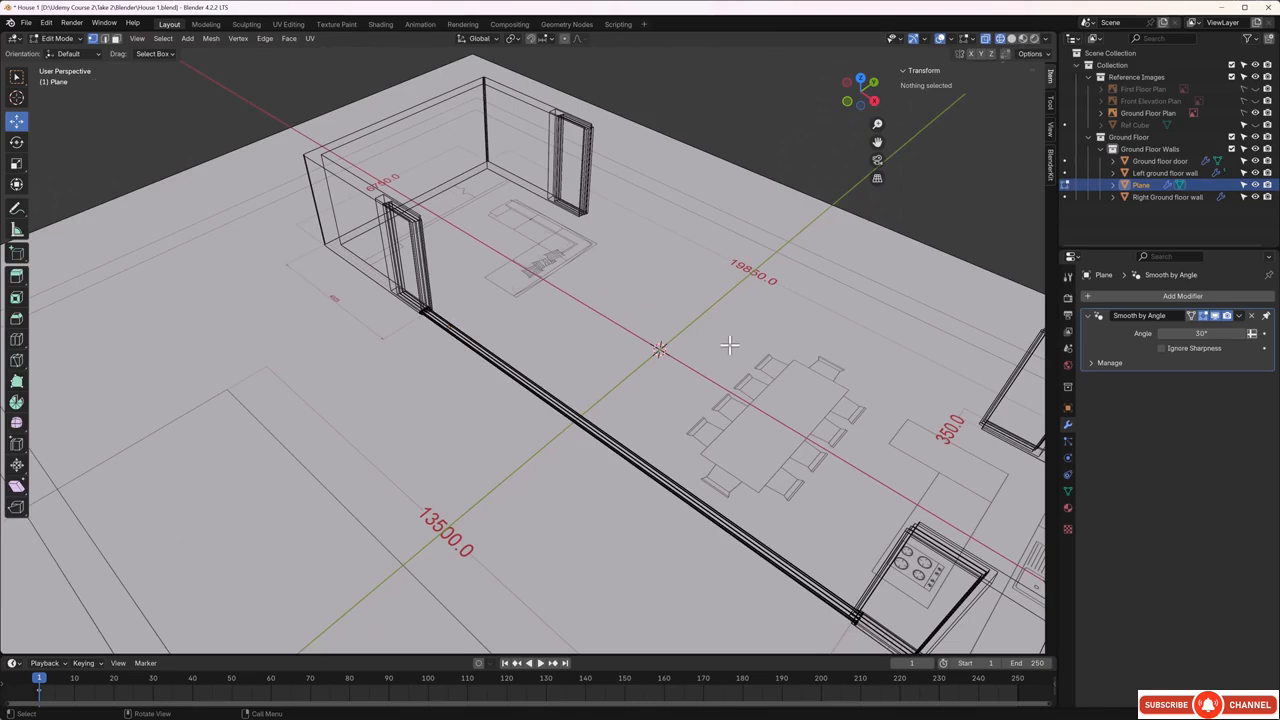
pyautogui.press('Tab')
pyautogui.press('z')
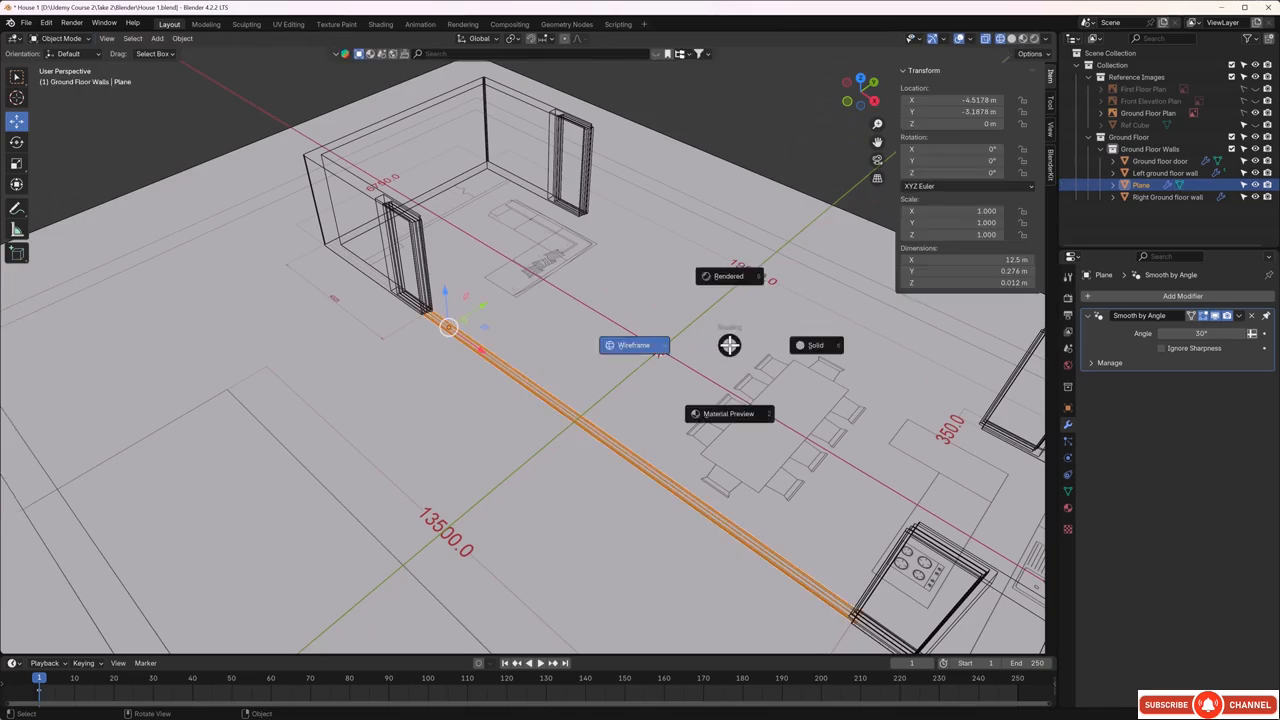
pyautogui.click(820, 354)
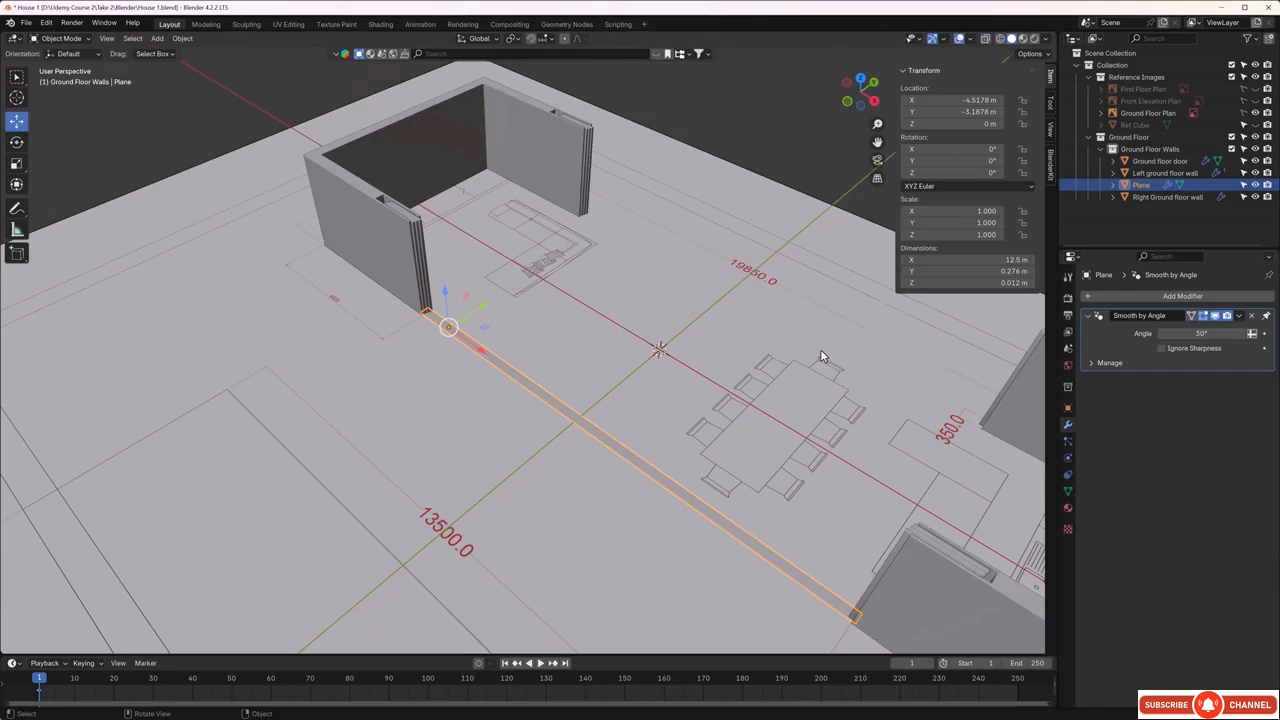
# - Duplicate the track about 6.38 m along Y onto the opposite side's door opening
pyautogui.press('KP_7')
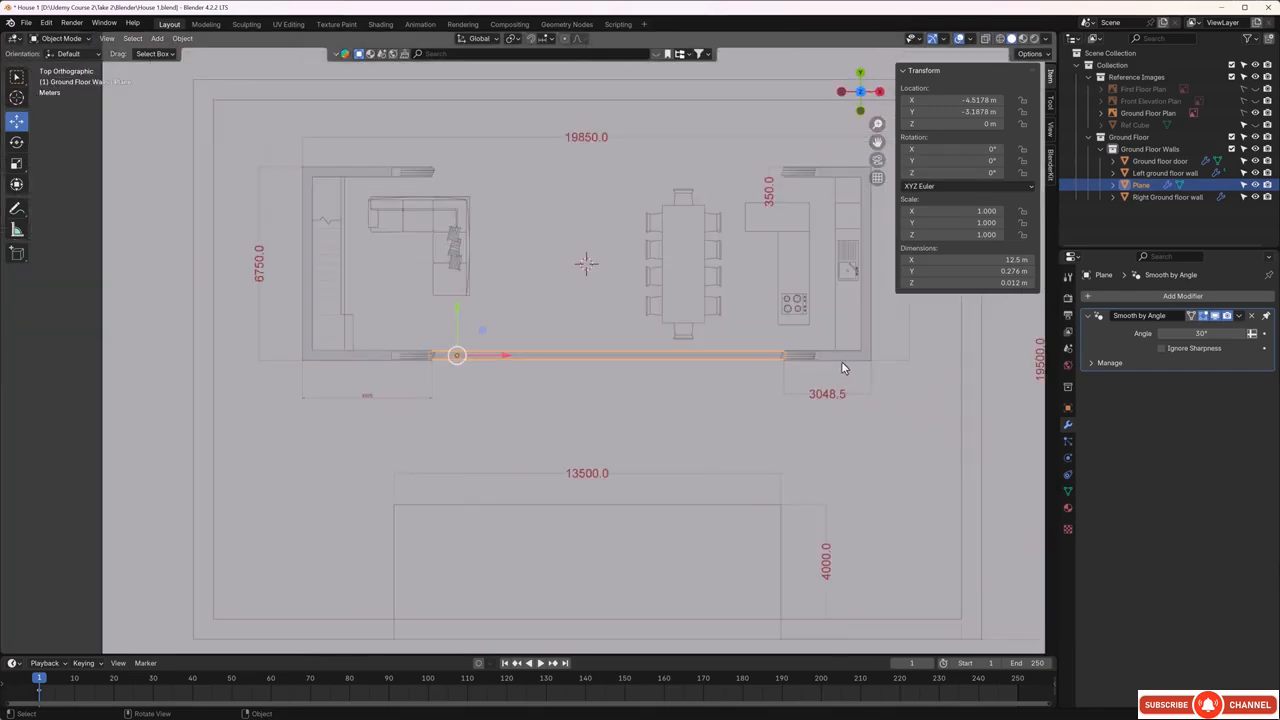
pyautogui.keyDown('shift'); pyautogui.moveTo(843, 366); pyautogui.dragTo(852, 414, button='middle'); pyautogui.keyUp('shift')
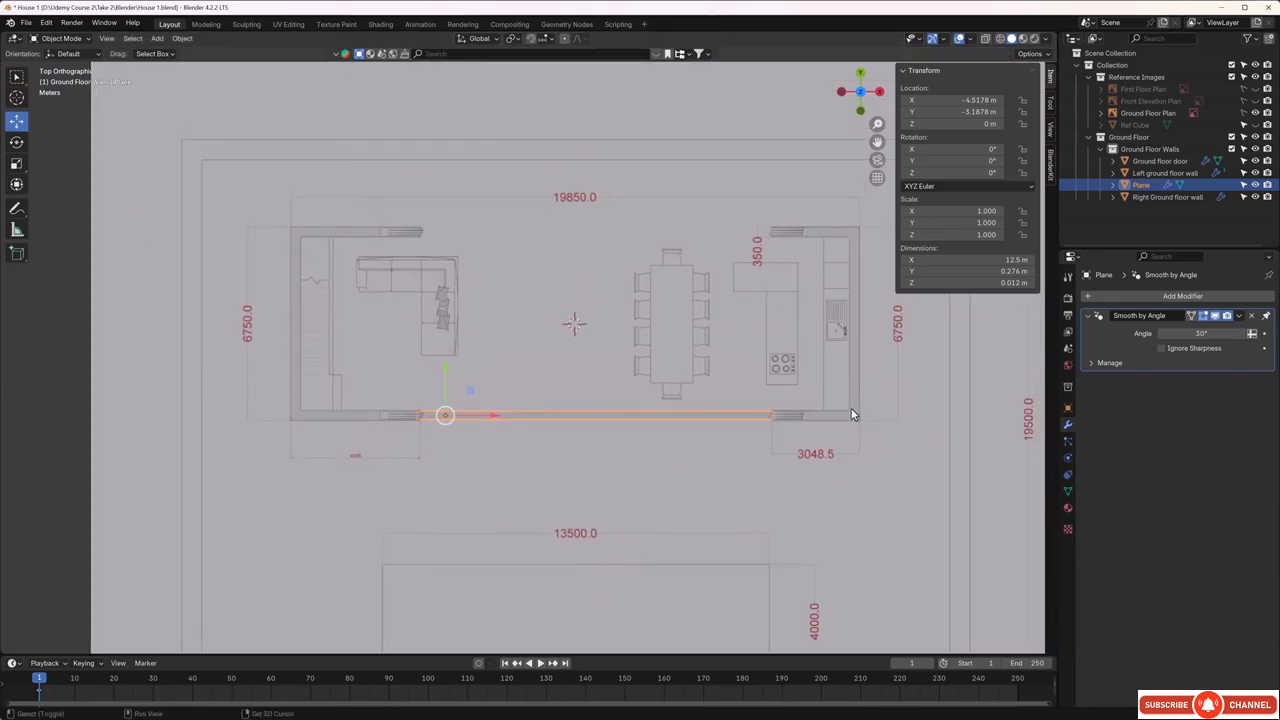
pyautogui.hotkey('shift', 'd')
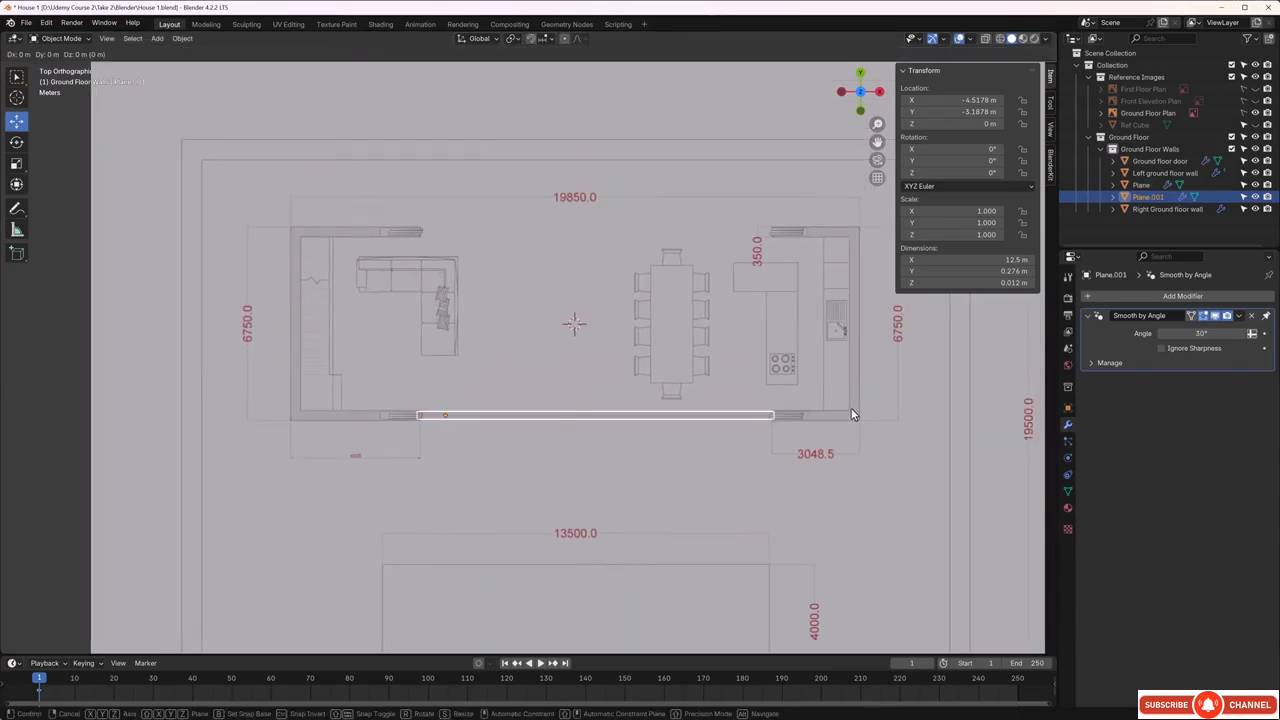
pyautogui.press('y')
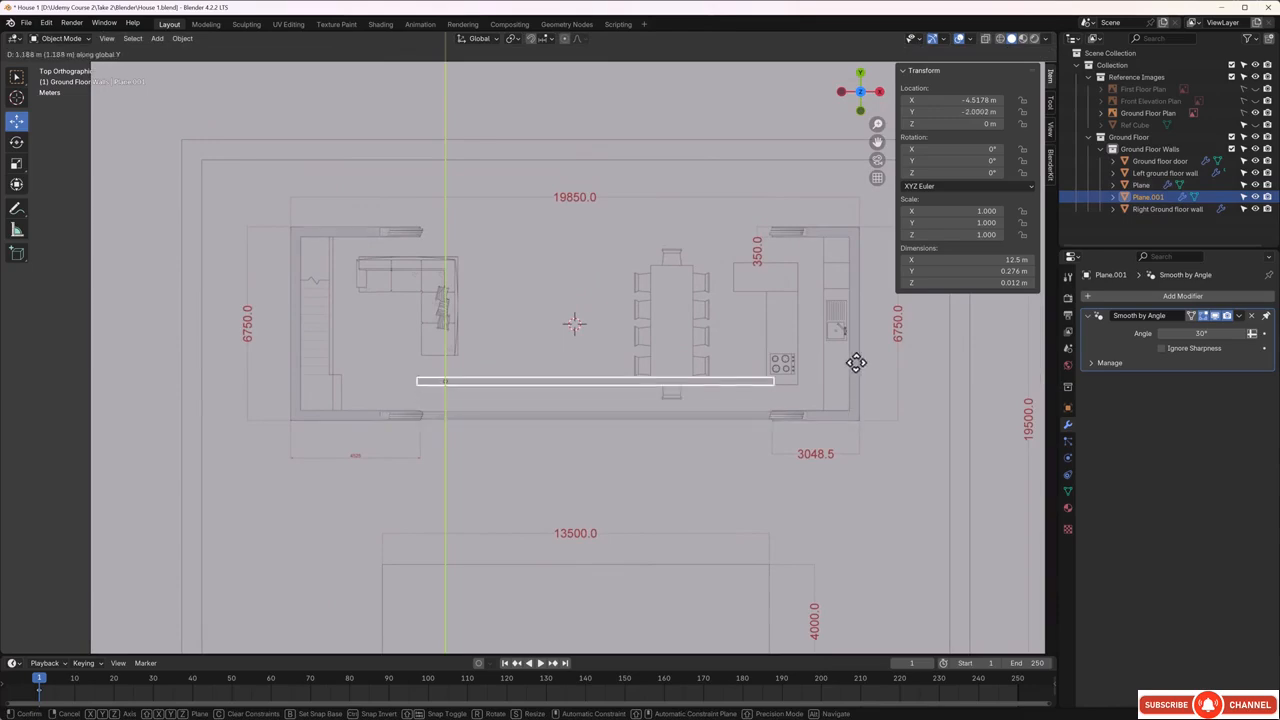
pyautogui.click(896, 225)
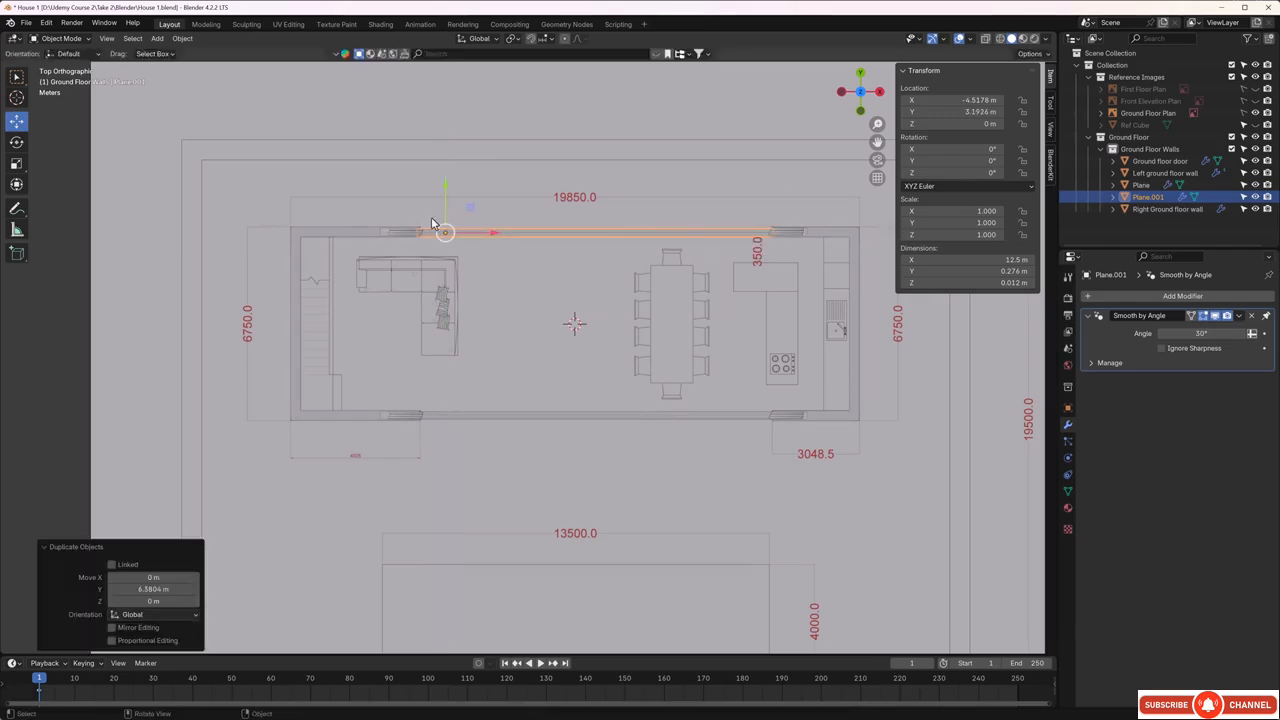
# - Shift the duplicated track about 0.034 m along Y to line it up with the sliding door panels
pyautogui.scroll(2, 430, 228)
pyautogui.scroll(4, 426, 228)
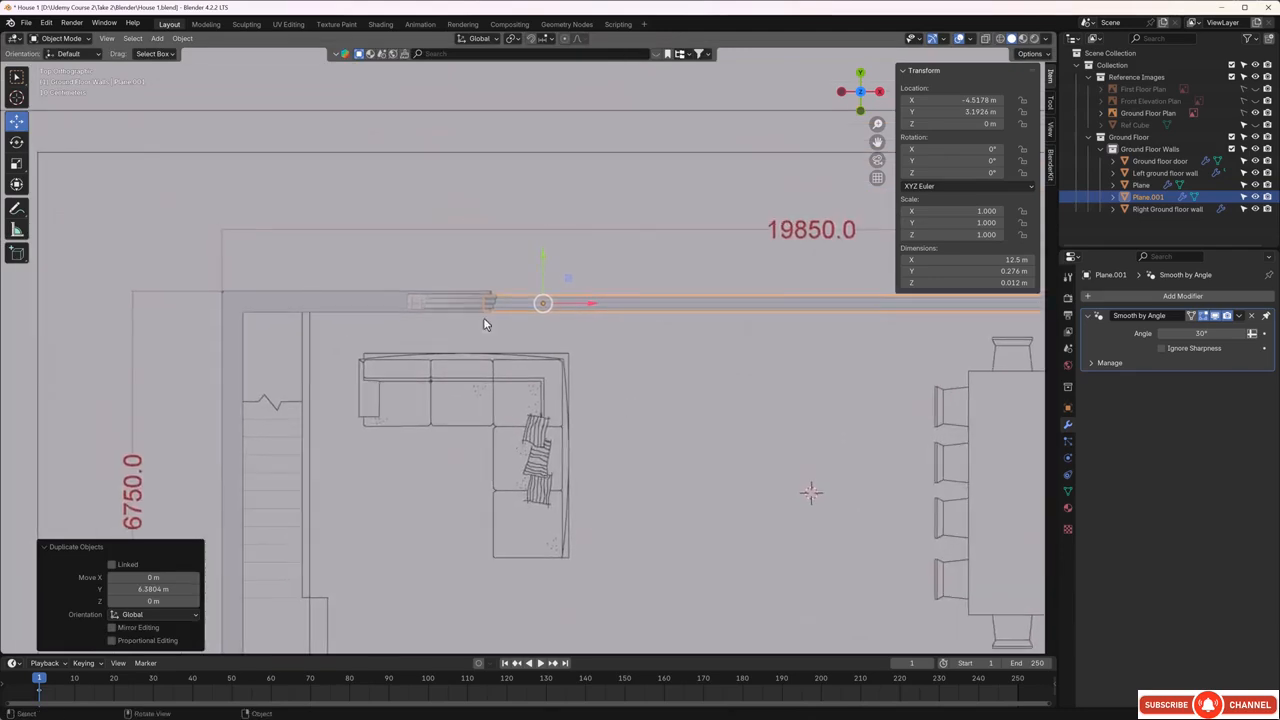
pyautogui.scroll(5, 497, 292)
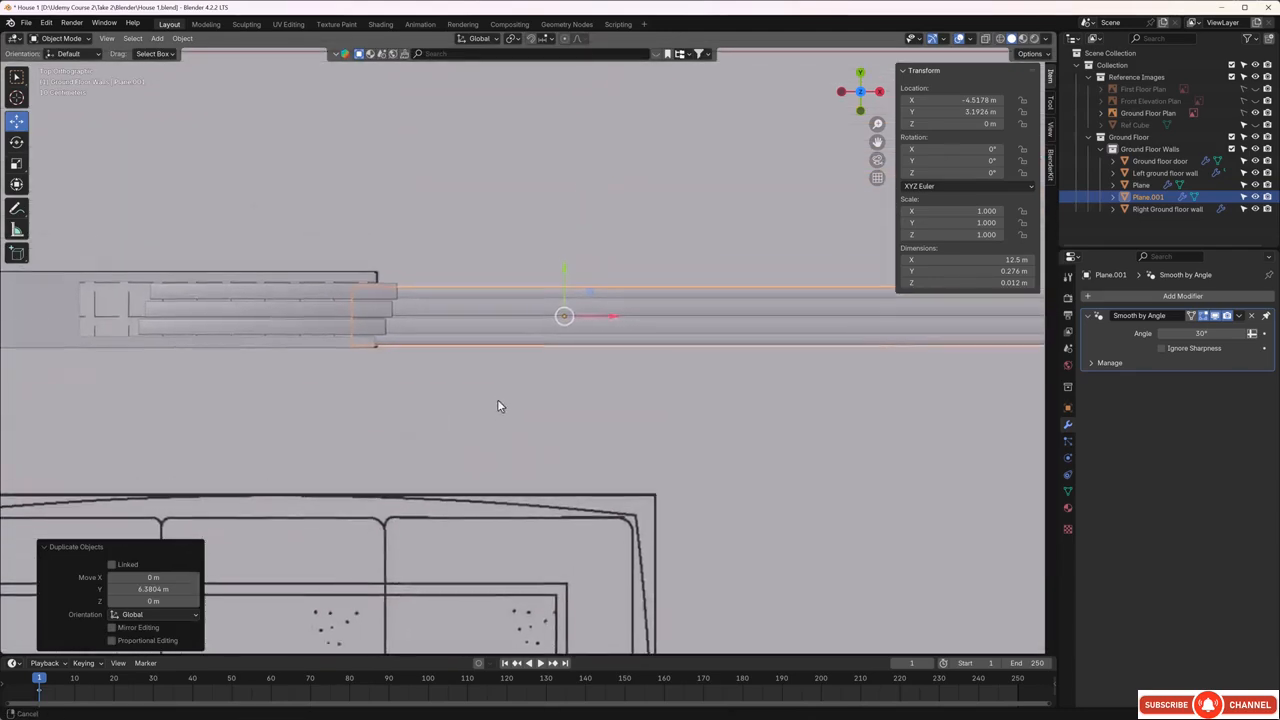
pyautogui.scroll(1, 491, 388)
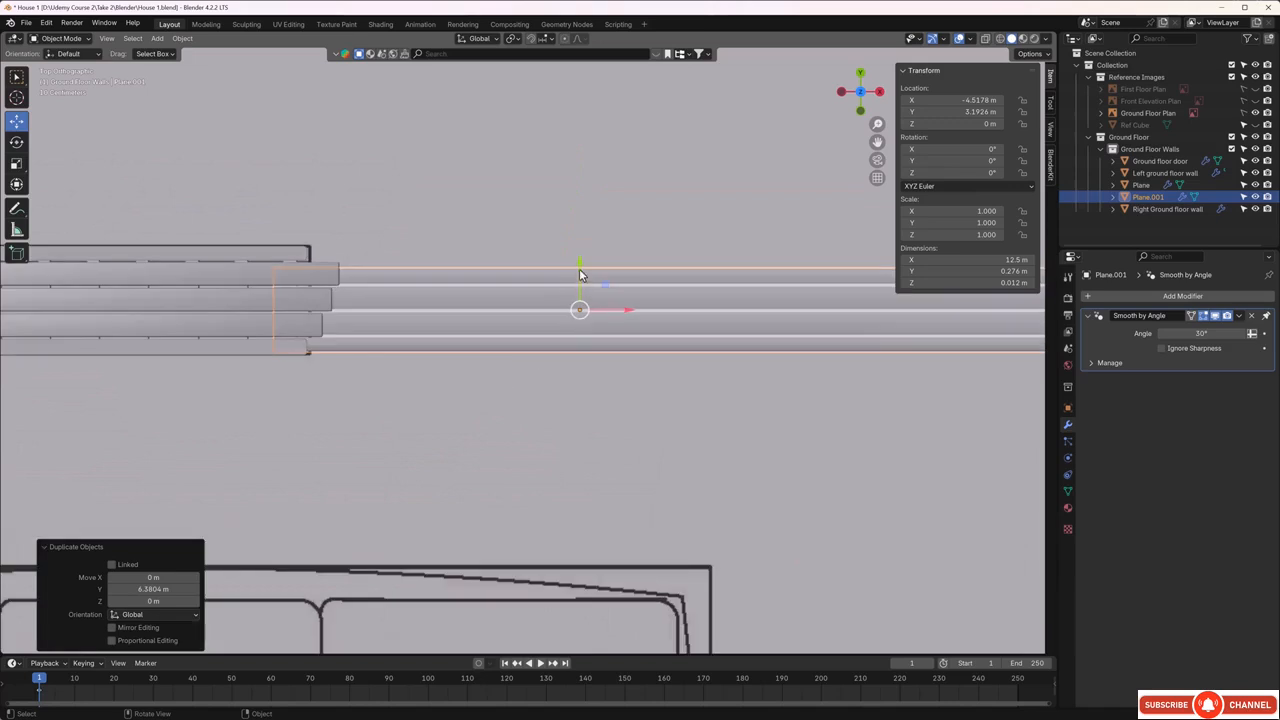
pyautogui.press('g')
pyautogui.press('y')
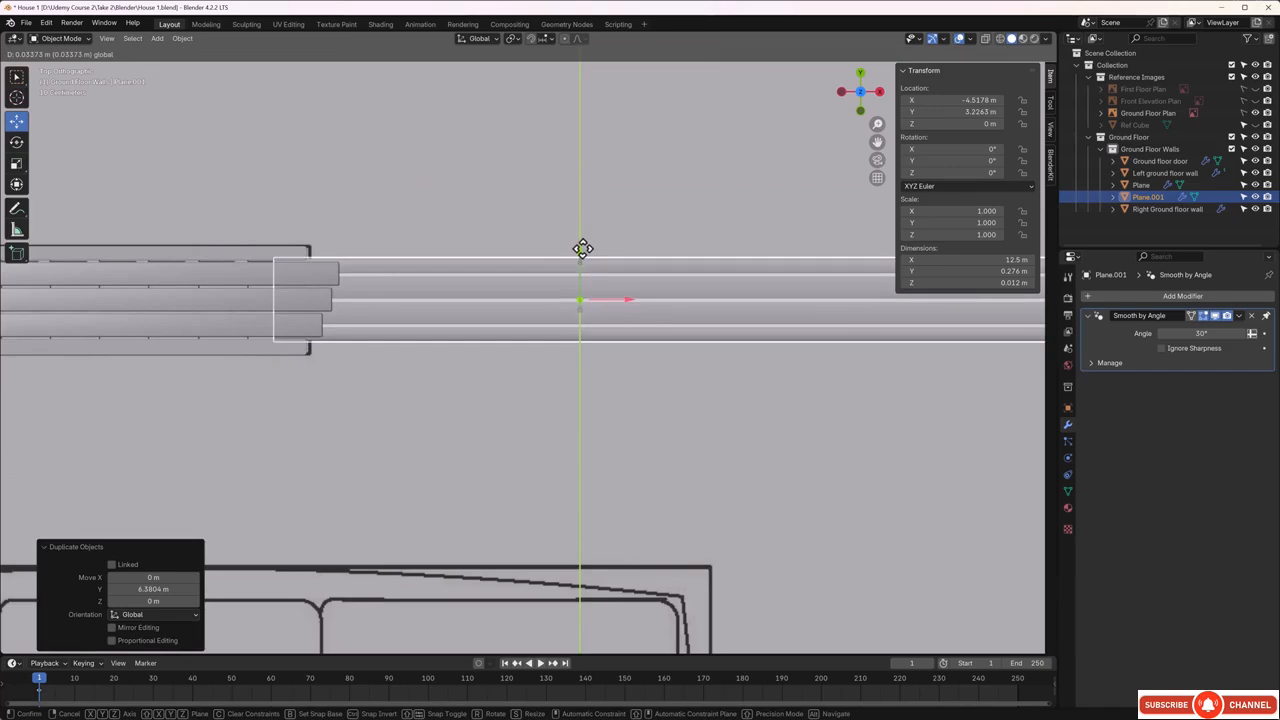
pyautogui.click(582, 248)
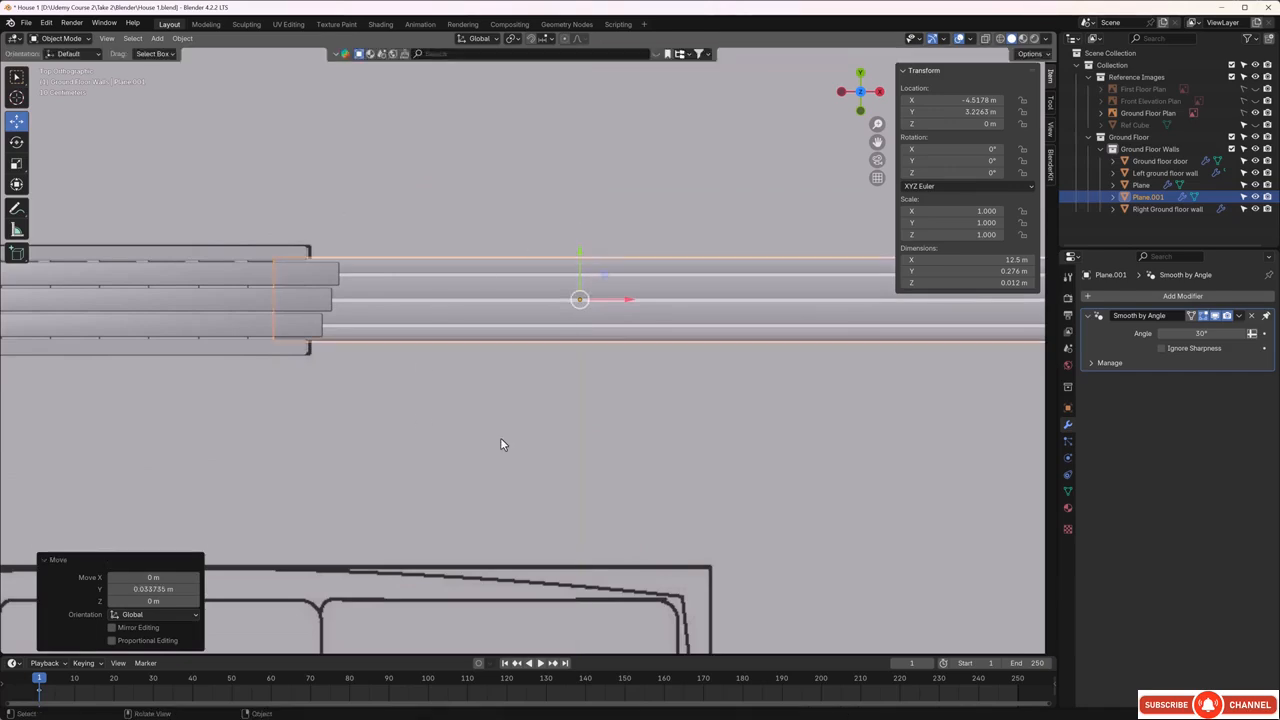
# - Identify the two track objects and rename the original Plane to "Doors Track"
pyautogui.moveTo(502, 444); pyautogui.dragTo(522, 428, button='middle')
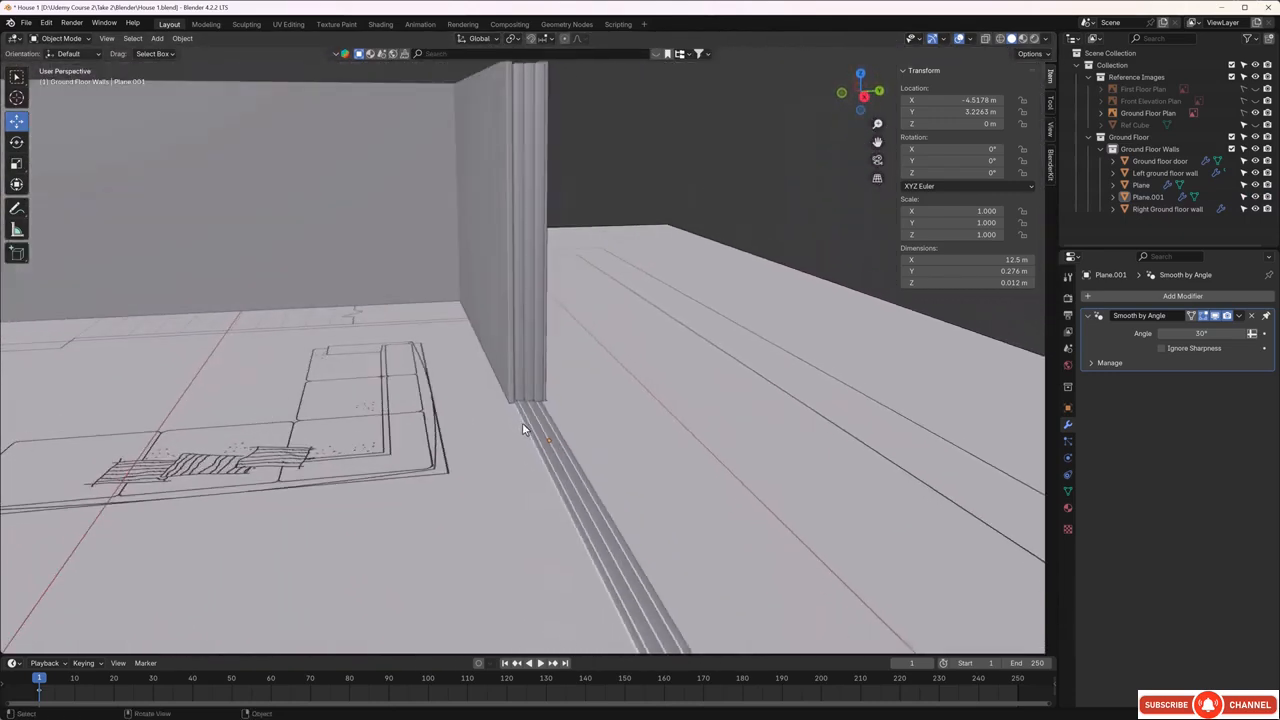
pyautogui.moveTo(638, 409); pyautogui.dragTo(686, 415, button='middle')
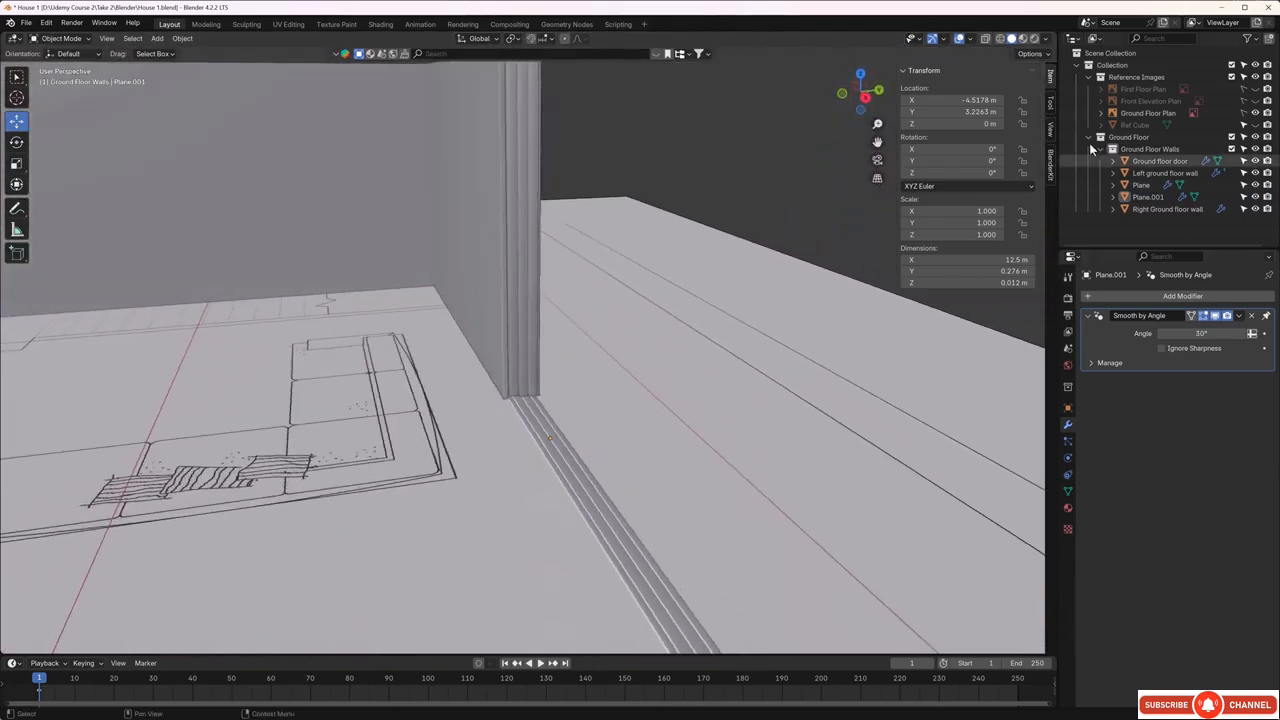
pyautogui.click(1149, 184)
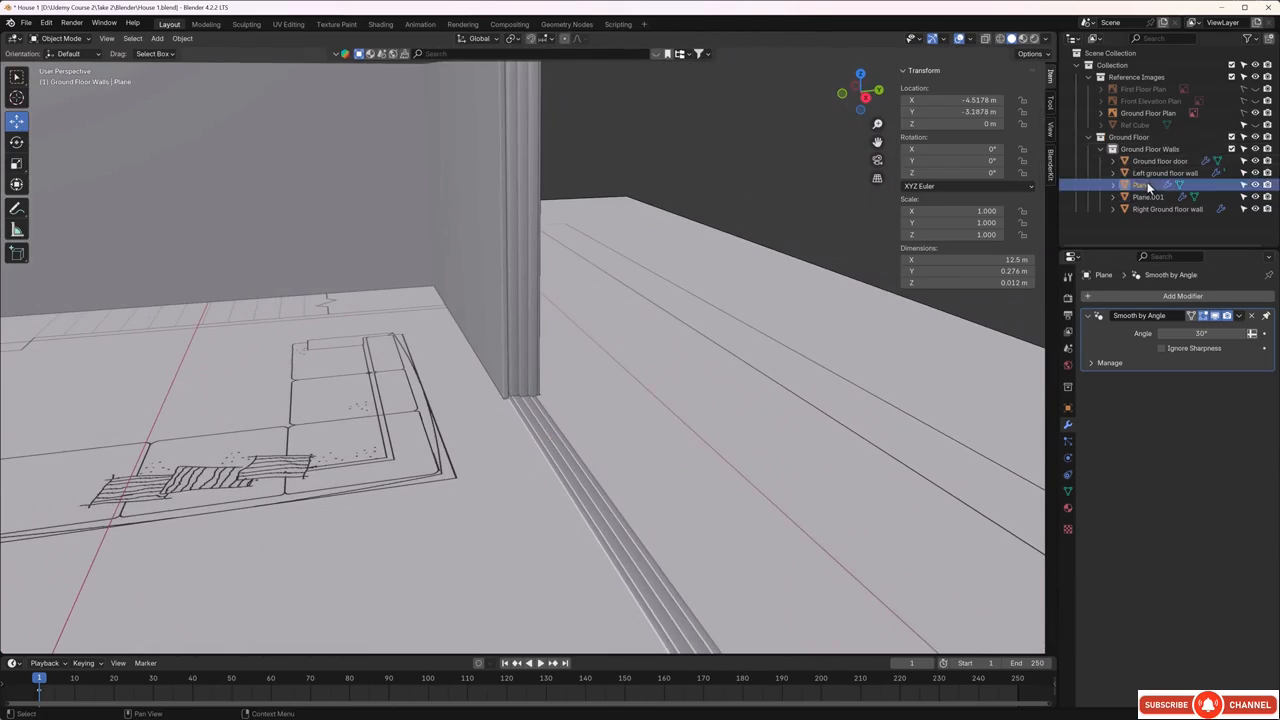
pyautogui.click(1145, 198)
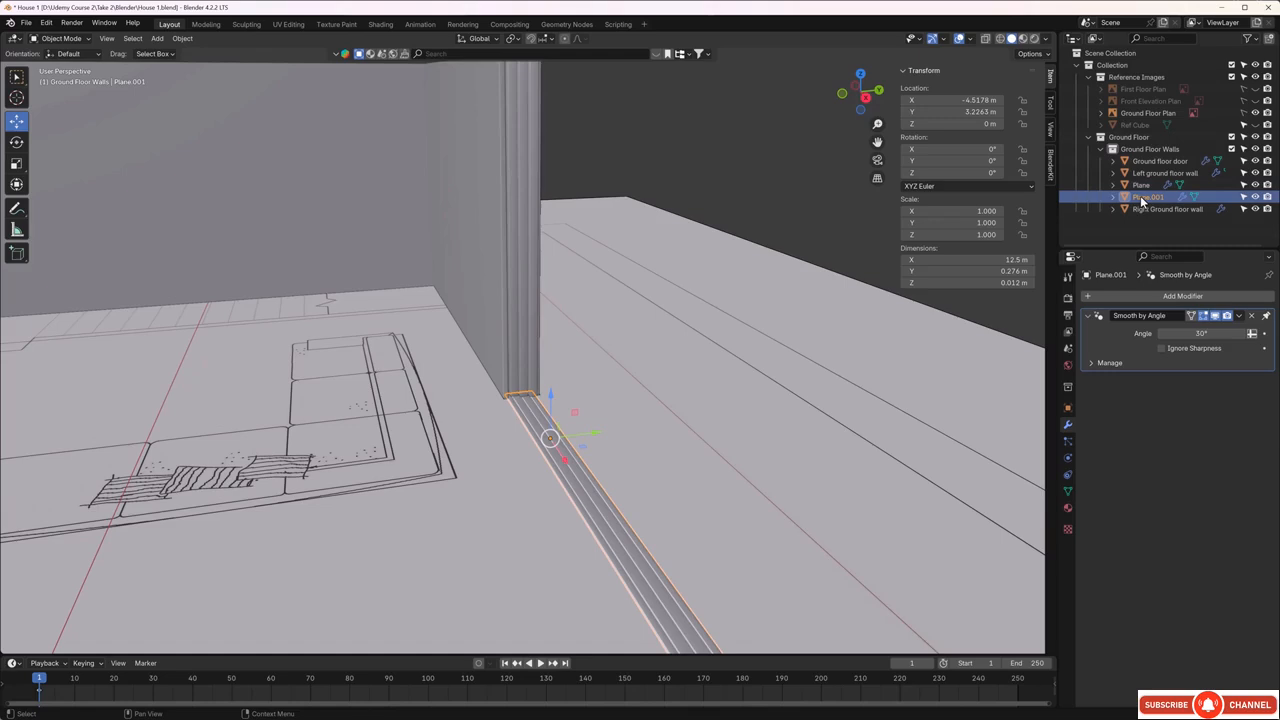
pyautogui.doubleClick(1149, 185)
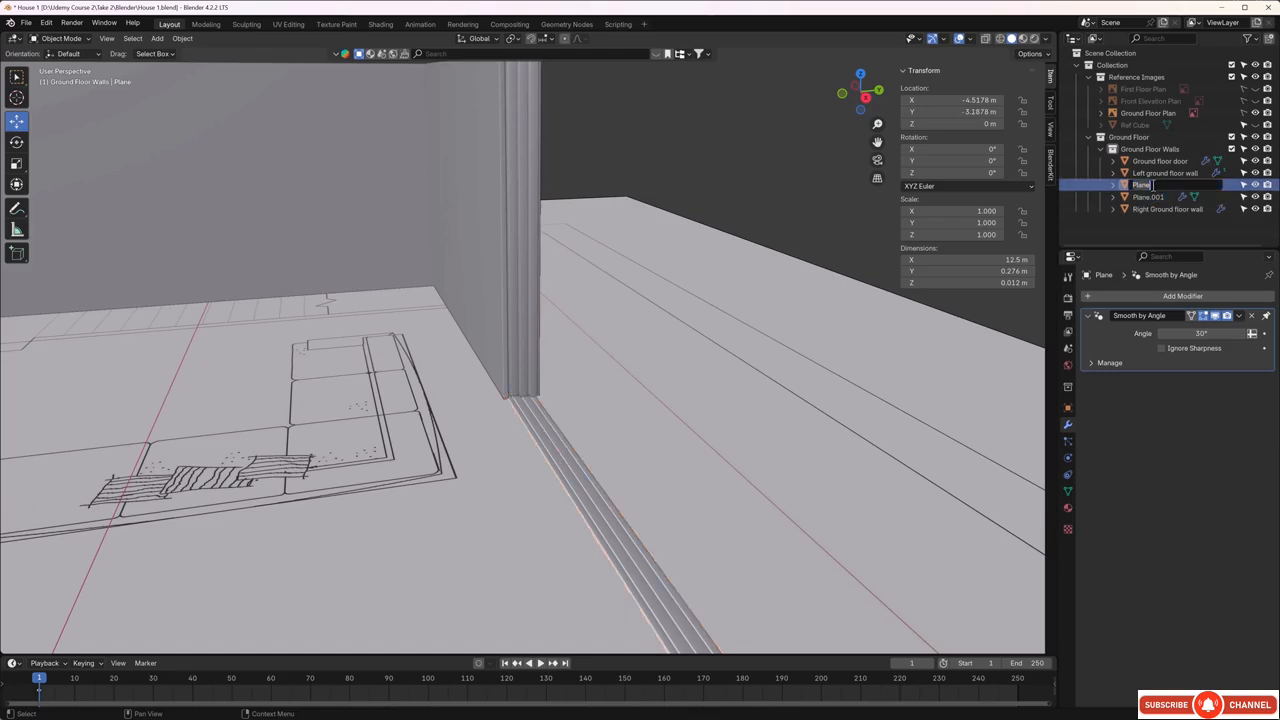
pyautogui.press('BackSpace')
pyautogui.write('B')
pyautogui.write('oor')
pyautogui.write('s Fra')
pyautogui.write('m')
pyautogui.press('Return')
# - Join the duplicated track into the Doors Track object and deselect it
pyautogui.scroll(-3, 725, 211)
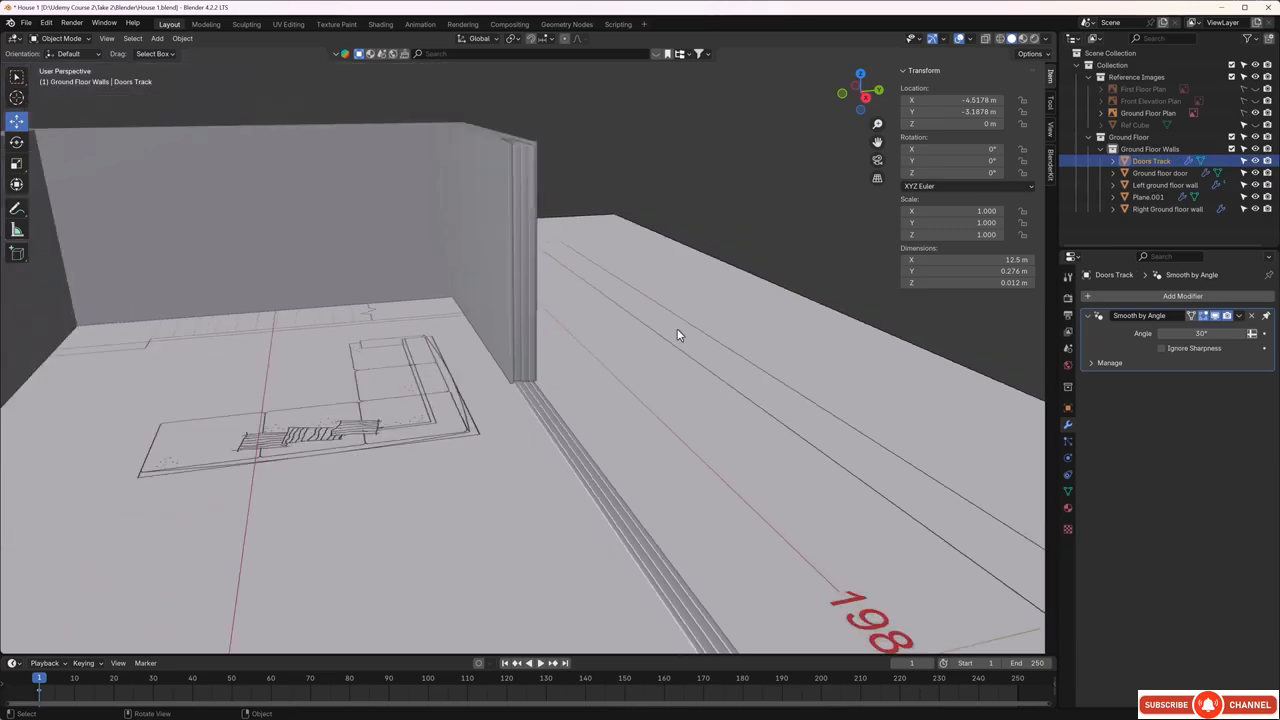
pyautogui.click(596, 470)
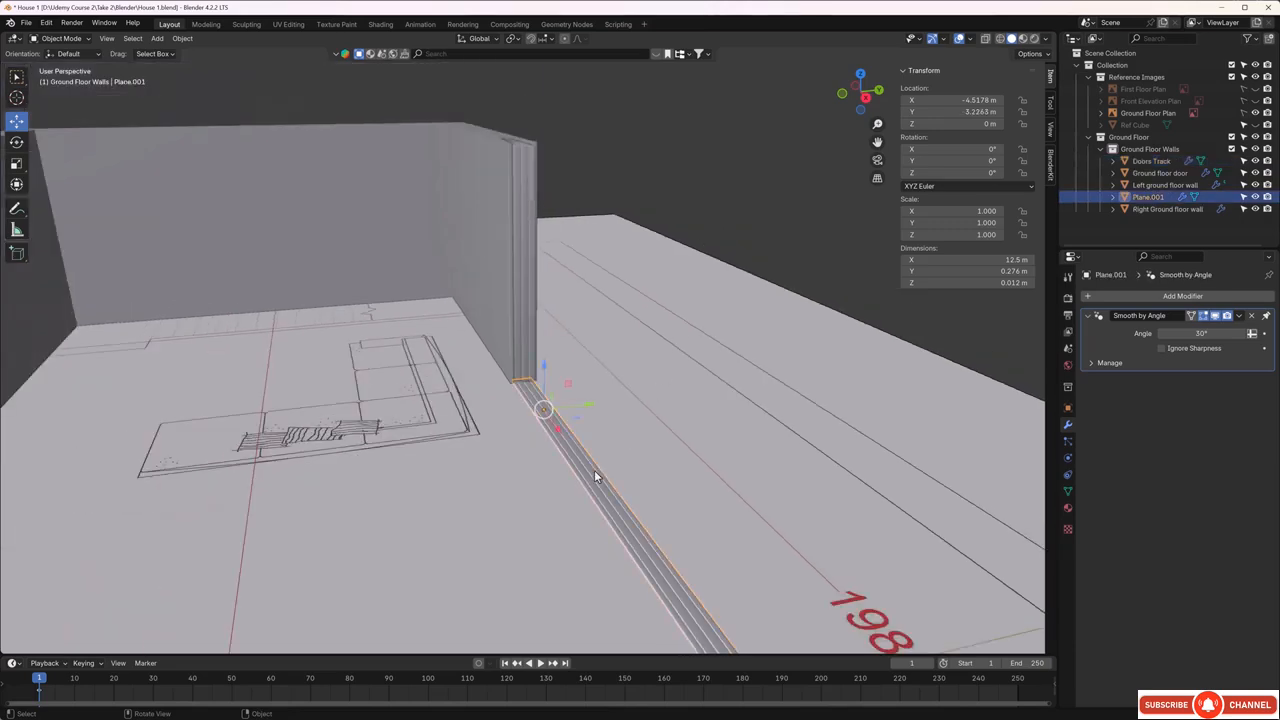
pyautogui.moveTo(603, 460); pyautogui.dragTo(543, 480, button='middle')
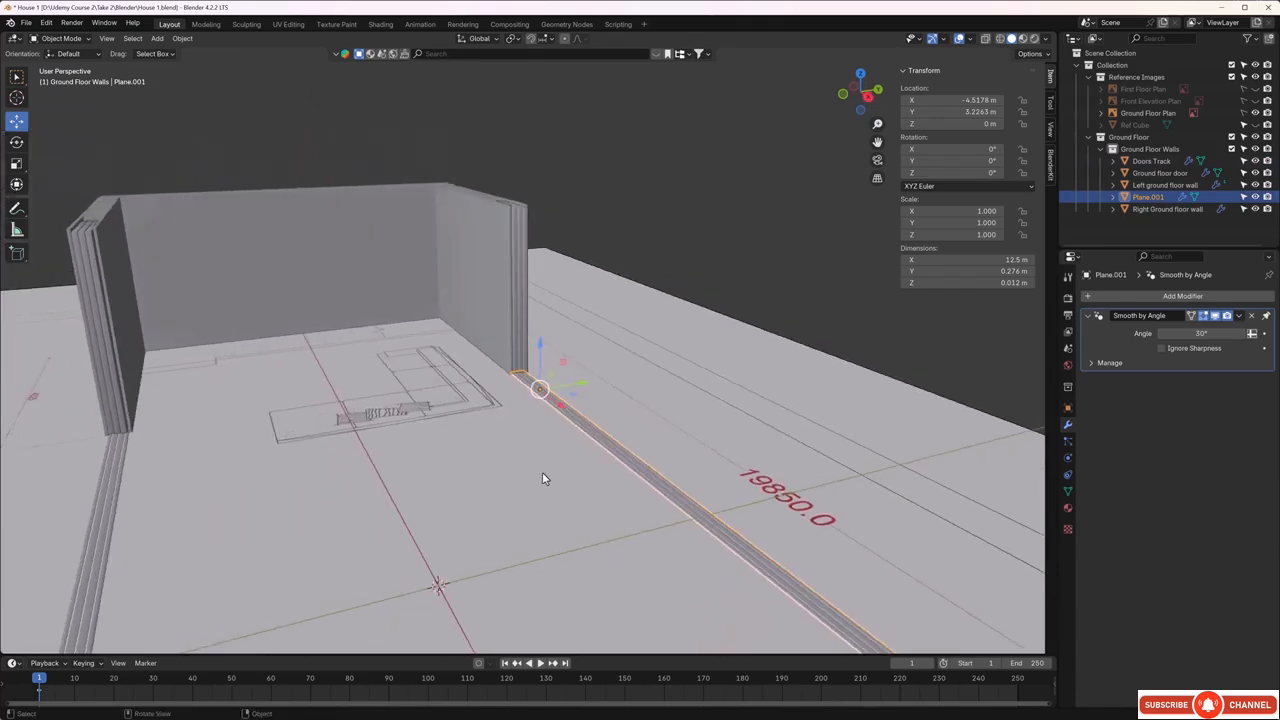
pyautogui.keyDown('shift'); pyautogui.click(107, 476); pyautogui.keyUp('shift')
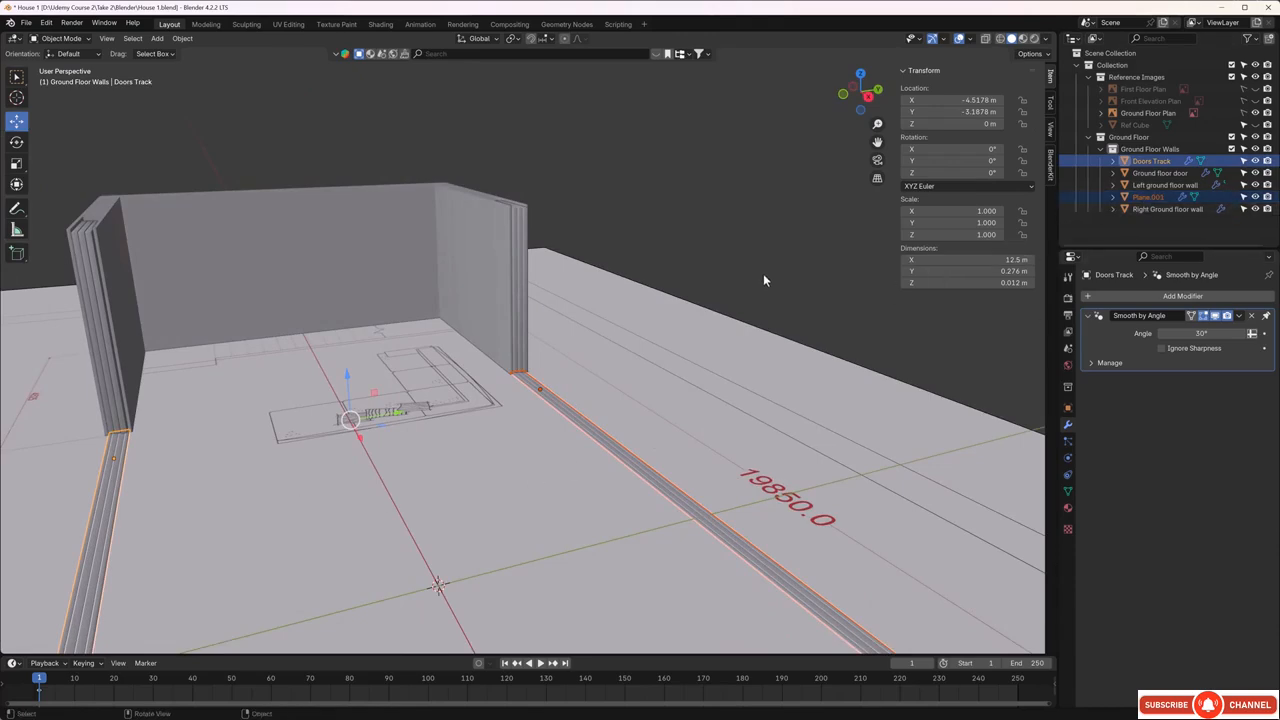
pyautogui.hotkey('ctrl', 'j')
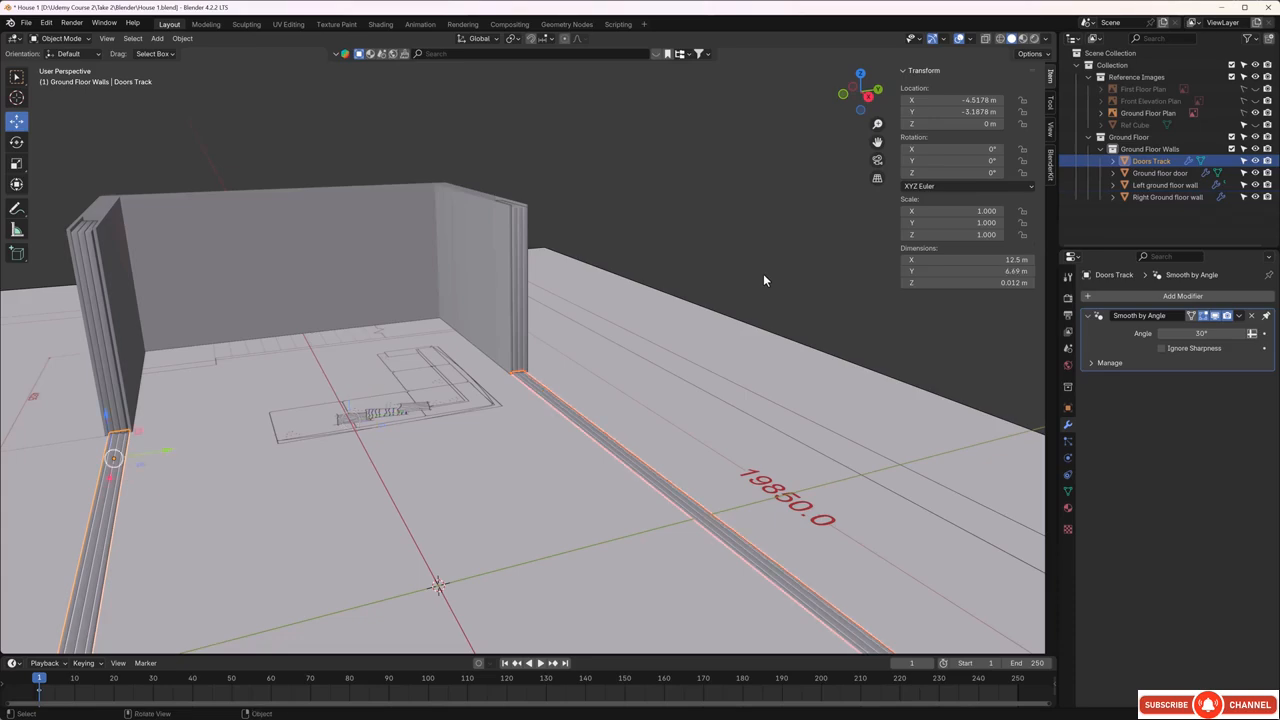
pyautogui.click(725, 232)
pyautogui.moveTo(725, 232); pyautogui.dragTo(659, 287, button='middle')
pyautogui.scroll(-6, 601, 273)
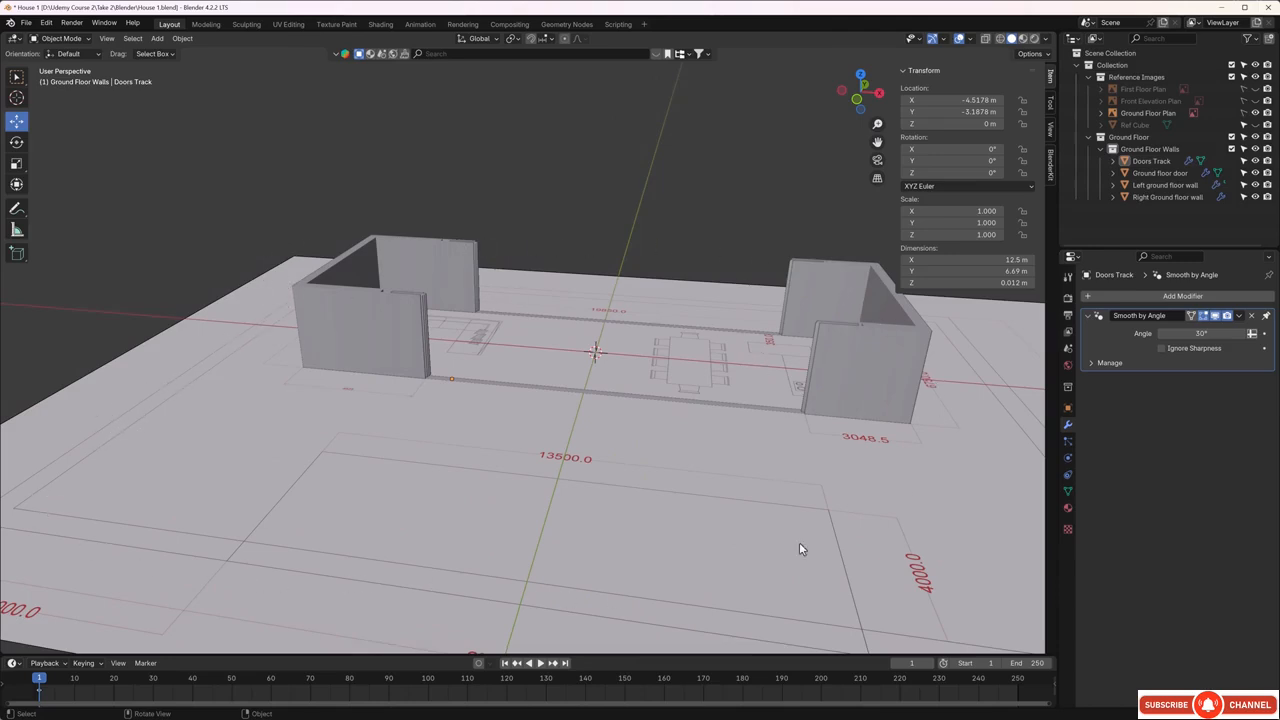
# - Add a cube at the origin in top view and move it about 6.19 m along Y, onto the boundary wall outline behind the house
pyautogui.moveTo(459, 465); pyautogui.dragTo(493, 458, button='middle')
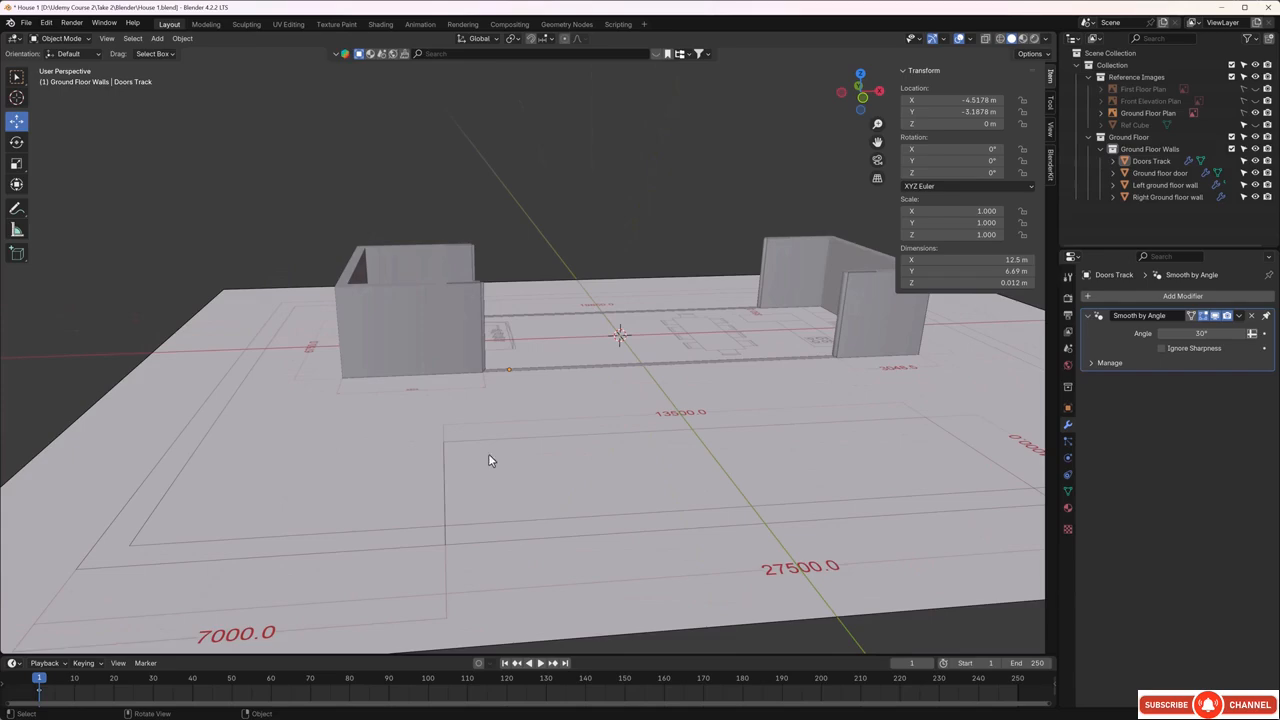
pyautogui.moveTo(496, 452); pyautogui.dragTo(506, 455, button='middle')
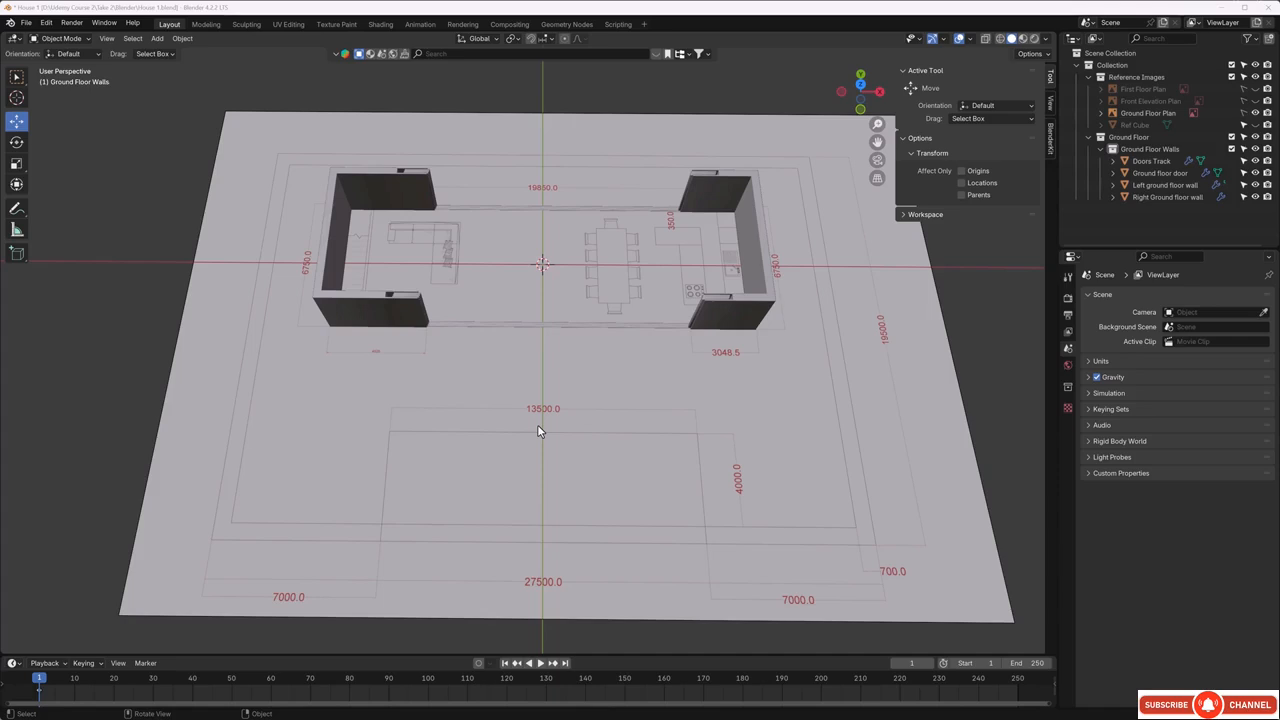
pyautogui.press('KP_7')
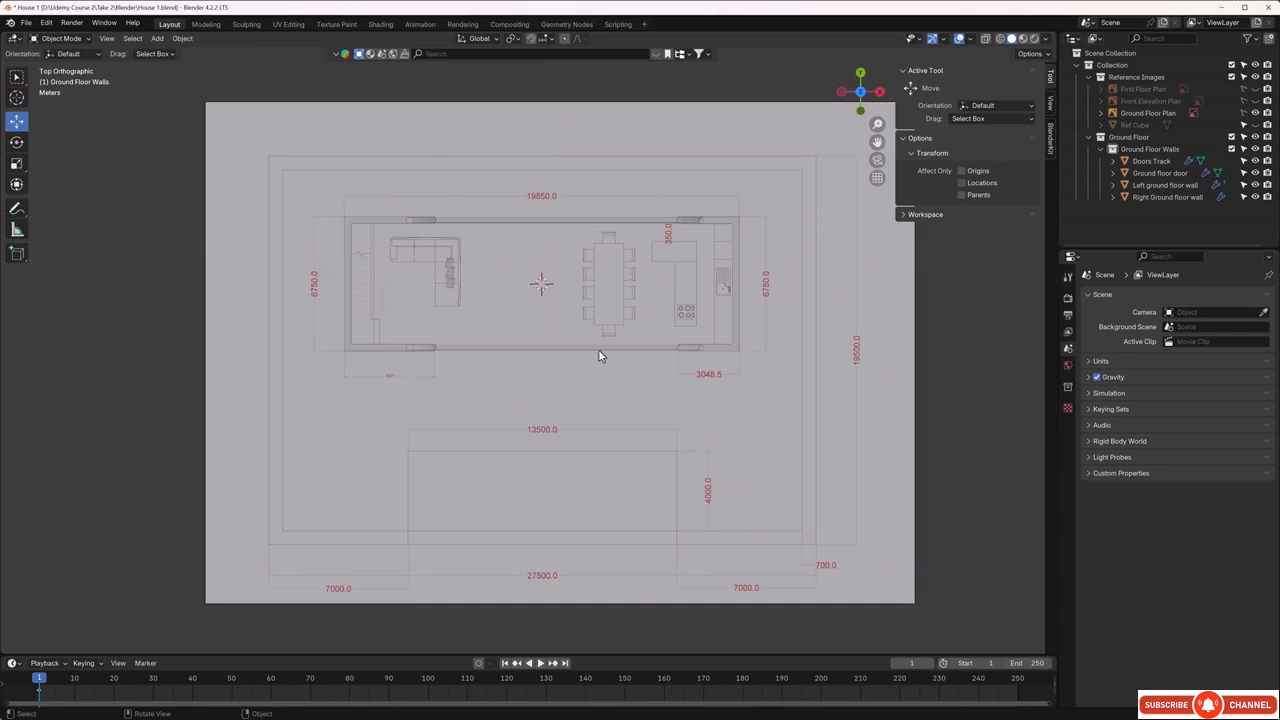
pyautogui.scroll(1, 598, 356)
pyautogui.hotkey('shift', 'a')
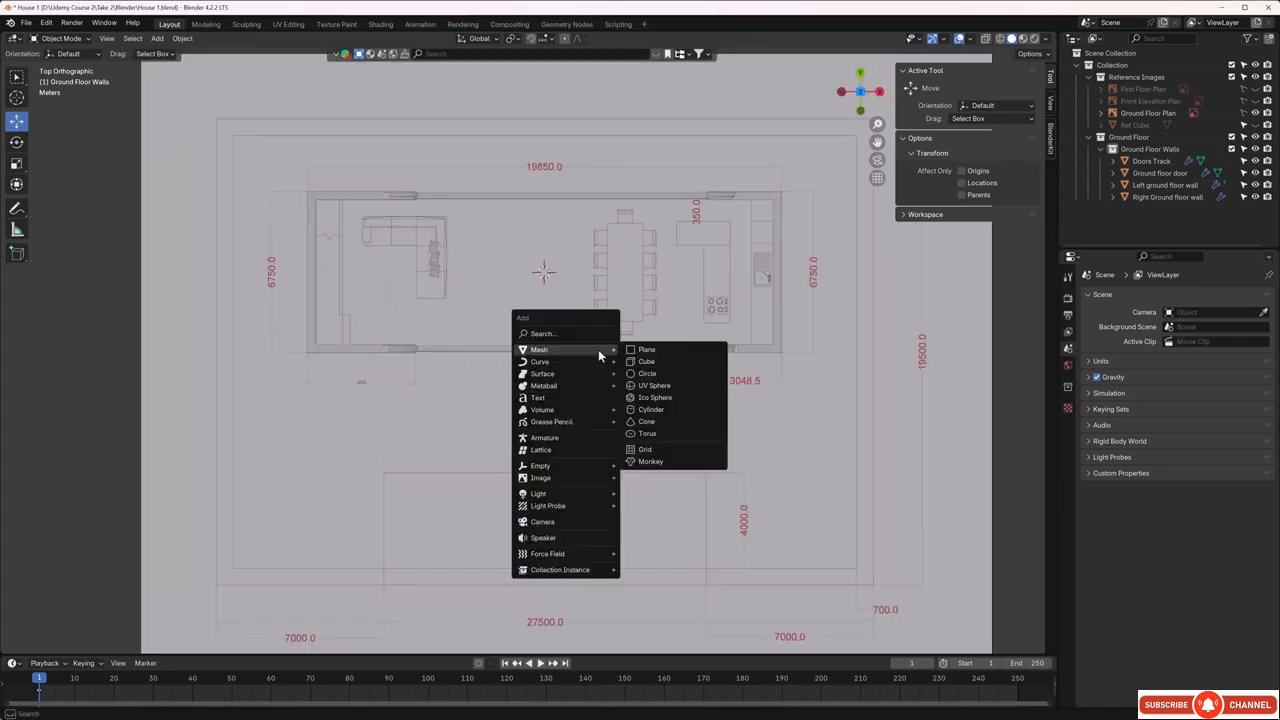
pyautogui.click(648, 362)
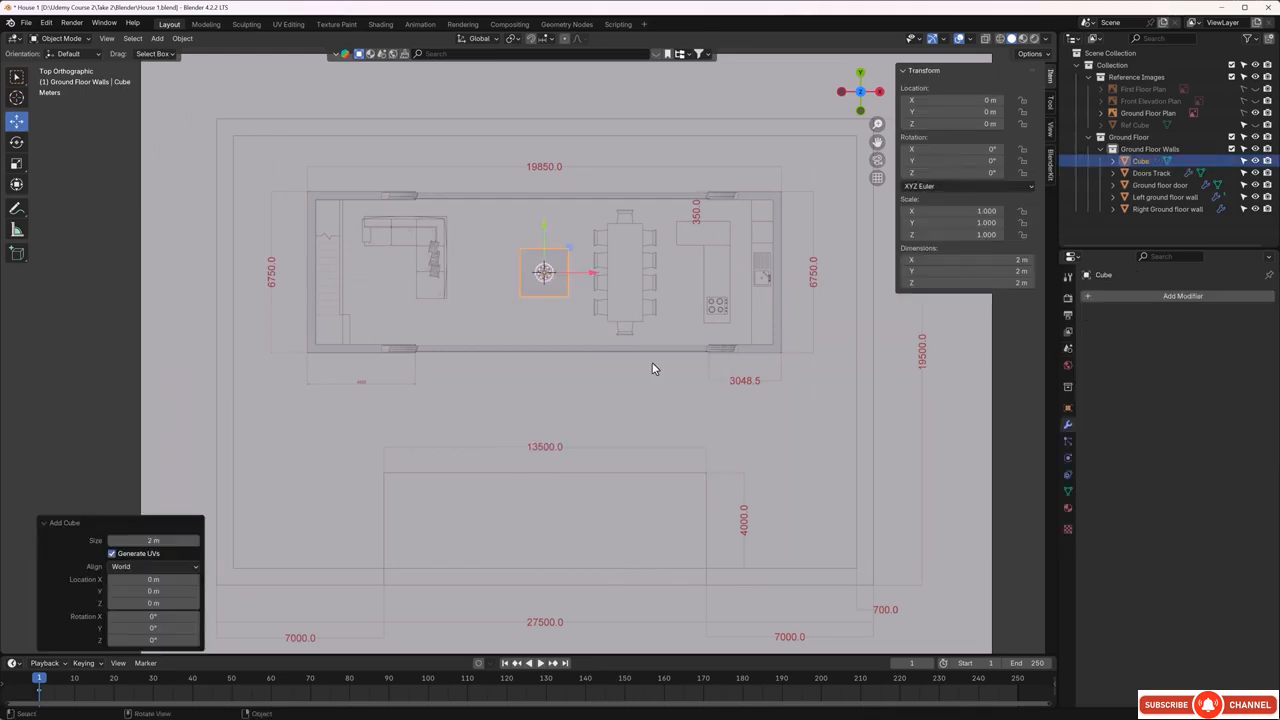
pyautogui.press('g')
pyautogui.press('y')
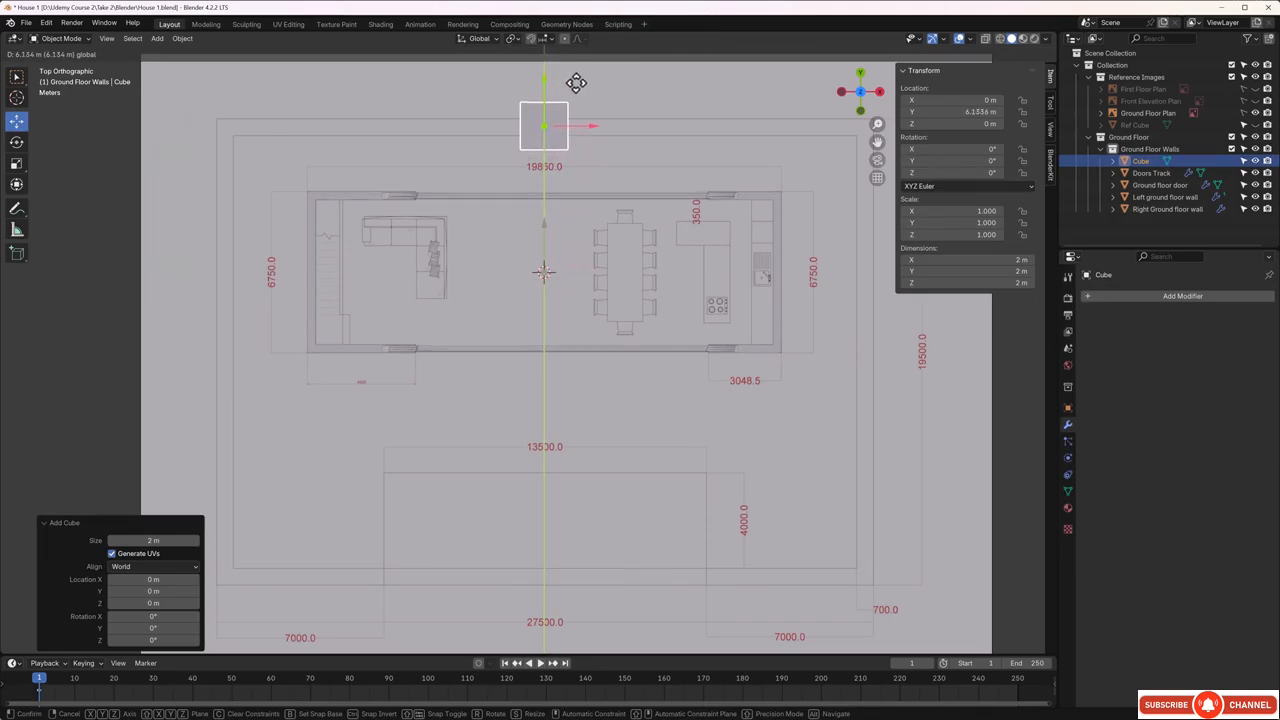
pyautogui.click(577, 81)
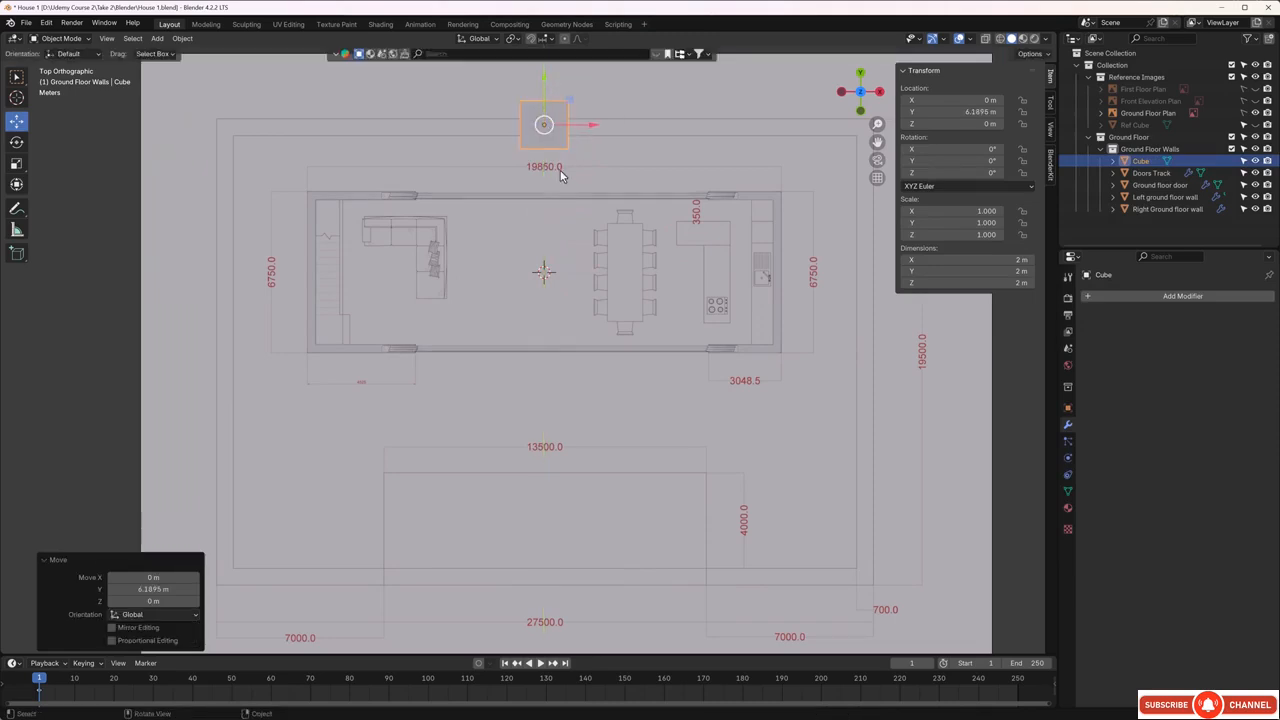
# - Switch the viewport to wireframe shading so the plan lines show through the cube
pyautogui.scroll(2, 557, 200)
pyautogui.moveTo(557, 199)
pyautogui.keyDown('shift'); pyautogui.mouseDown(button='middle')
pyautogui.moveTo(577, 271)
pyautogui.moveTo(569, 313)
pyautogui.mouseUp(button='middle'); pyautogui.keyUp('shift')
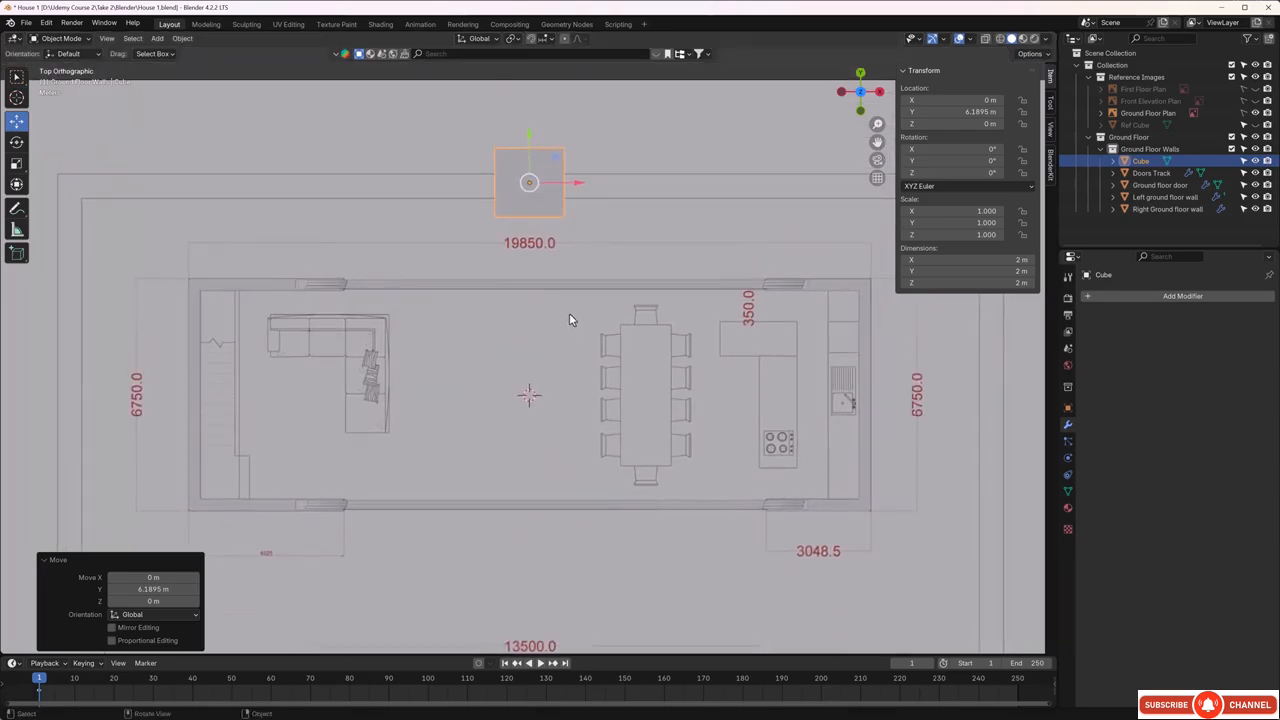
pyautogui.press('z')
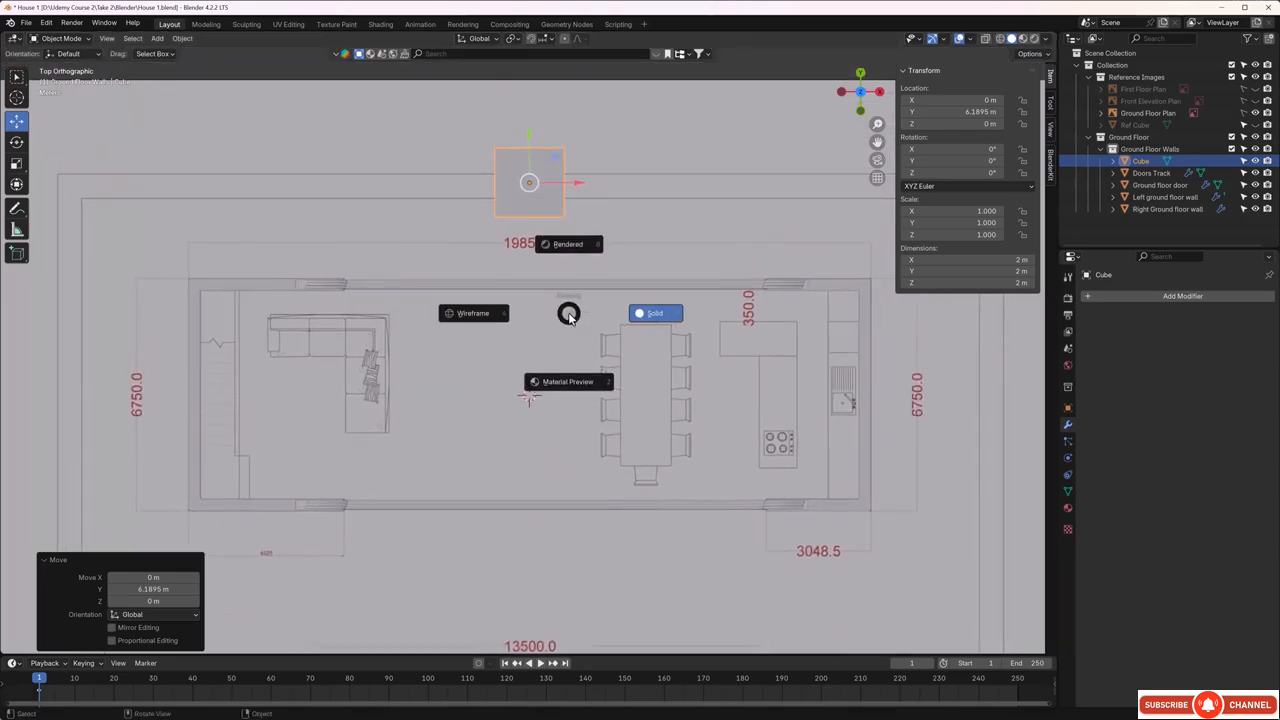
pyautogui.click(491, 321)
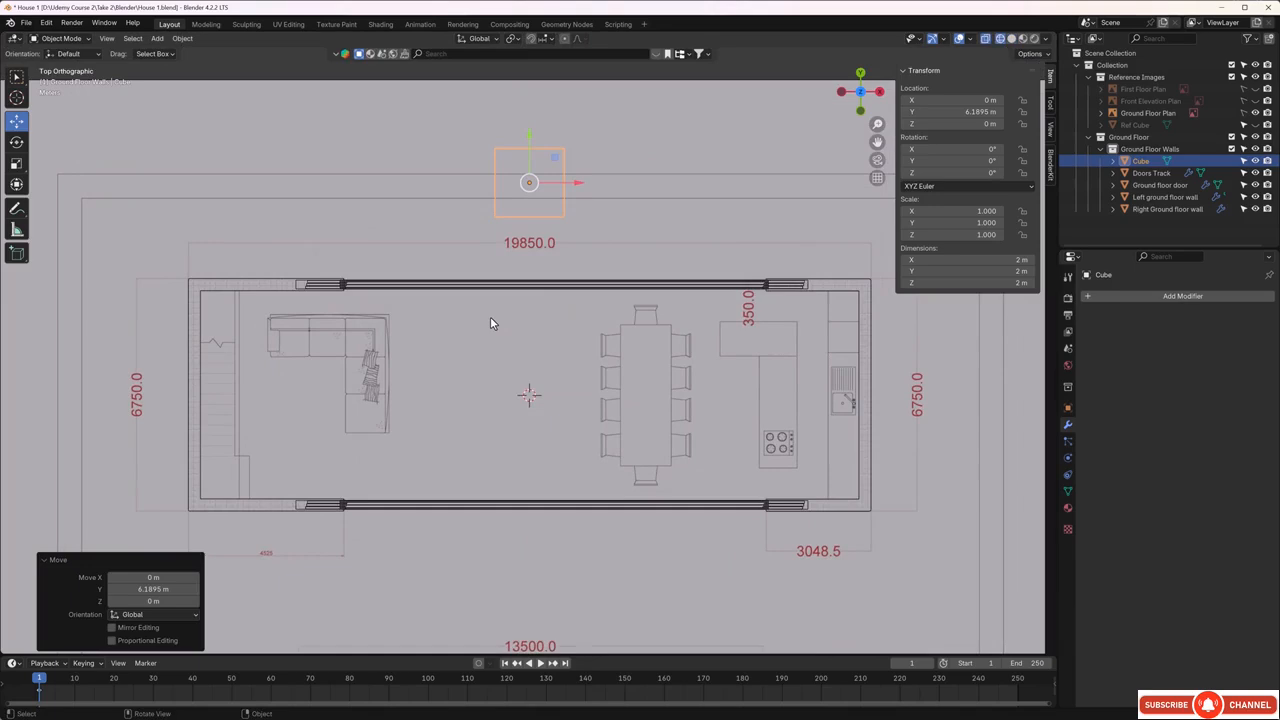
# - Move the cube's back vertices about 0.75 m along negative Y, onto the outer line of the rear boundary wall
pyautogui.press('Tab')
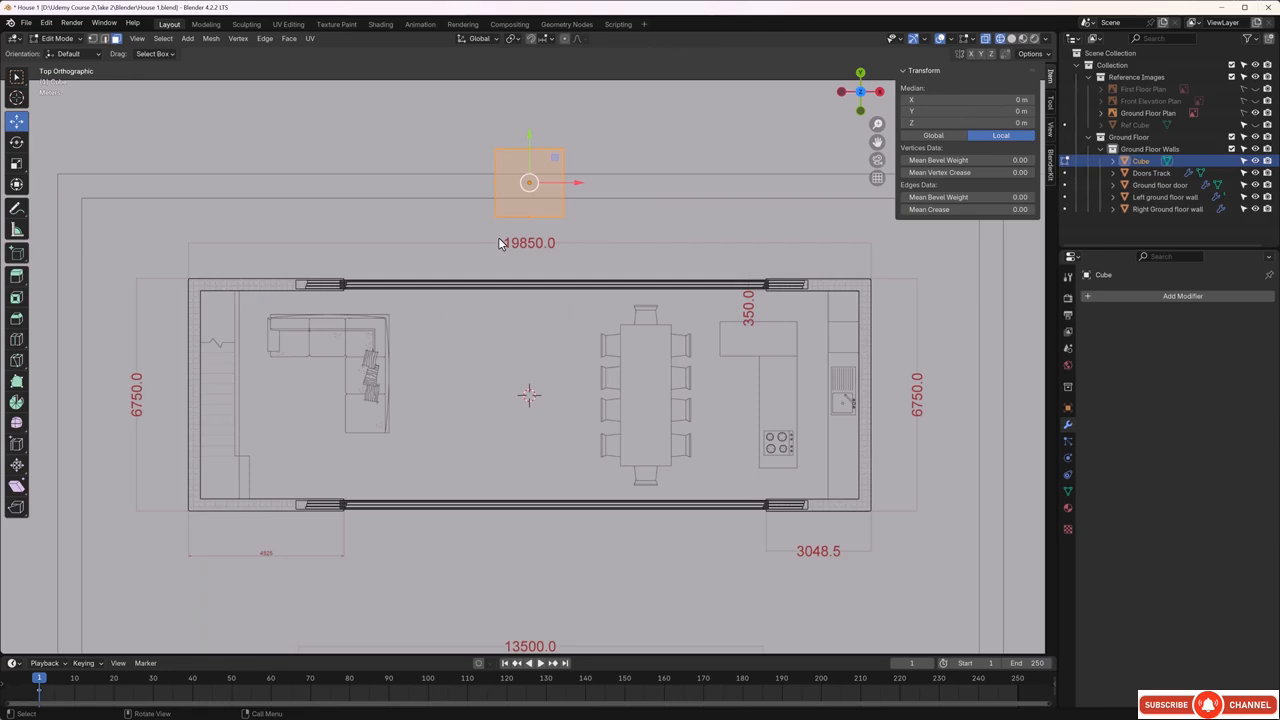
pyautogui.press('1')
pyautogui.moveTo(466, 133); pyautogui.dragTo(584, 156)
pyautogui.scroll(2, 558, 153)
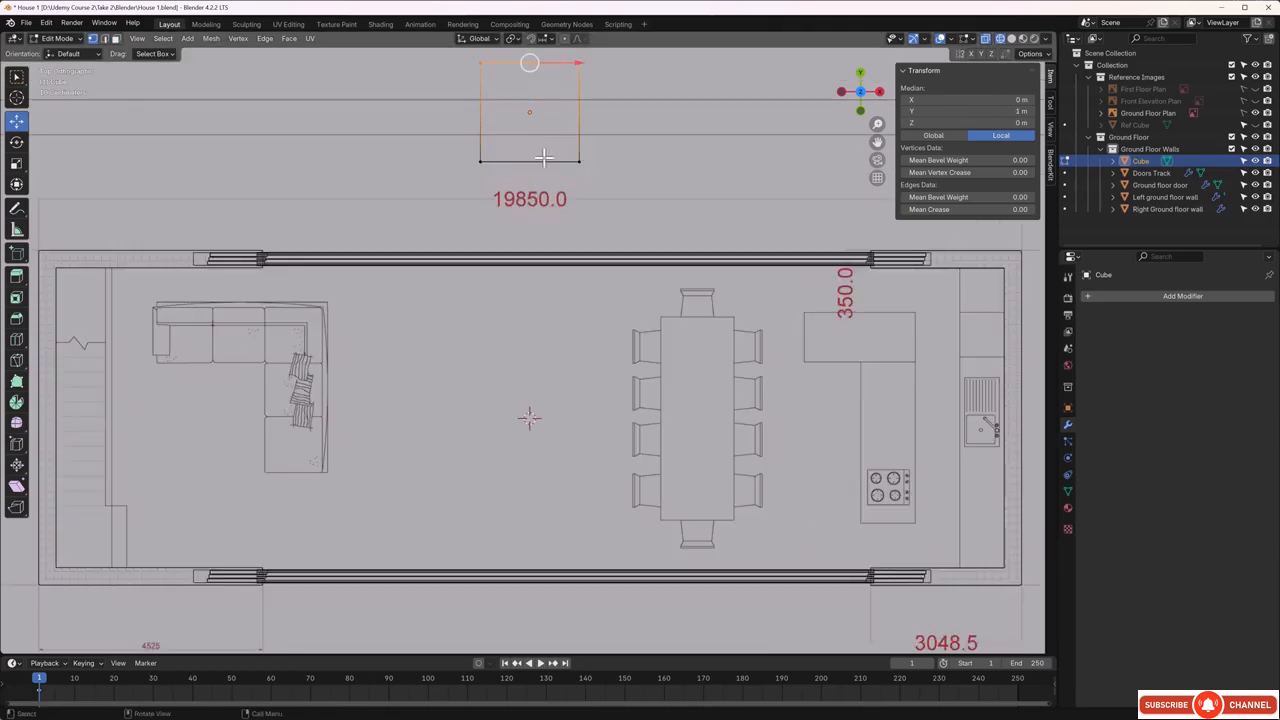
pyautogui.keyDown('shift'); pyautogui.moveTo(537, 158); pyautogui.dragTo(528, 312, button='middle'); pyautogui.keyUp('shift')
pyautogui.scroll(2, 528, 312)
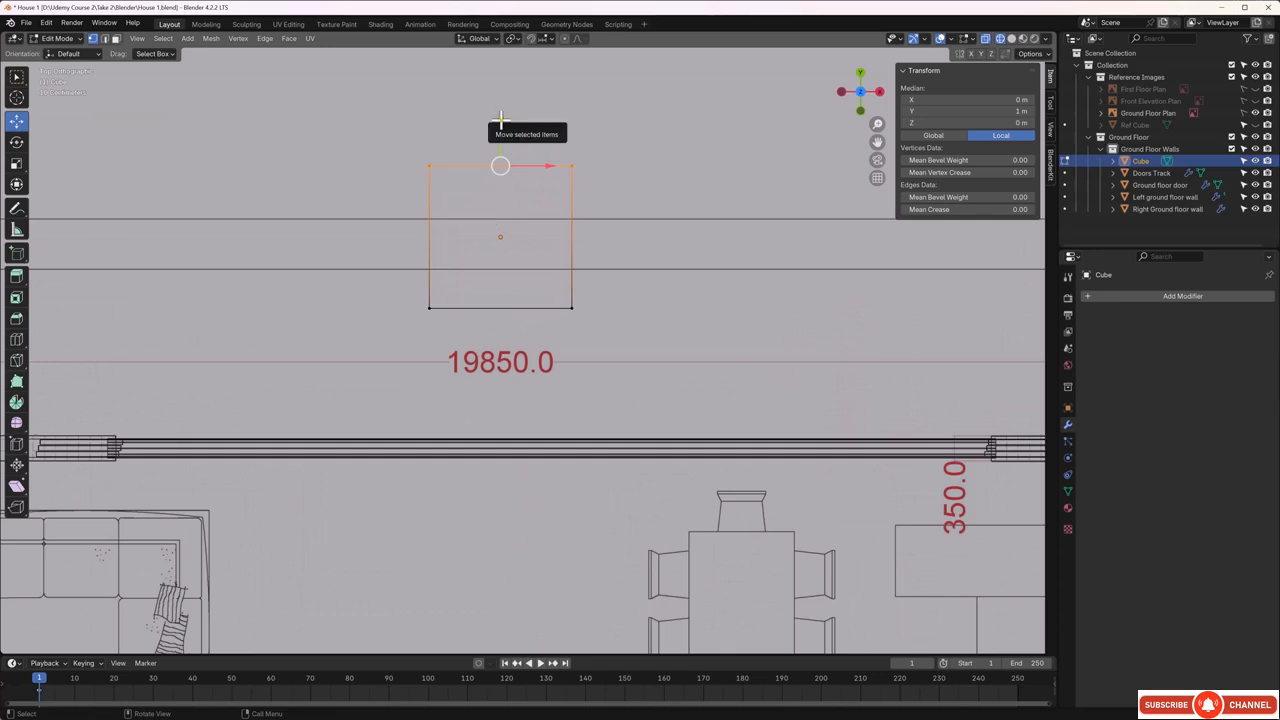
pyautogui.moveTo(500, 125); pyautogui.dragTo(497, 178)
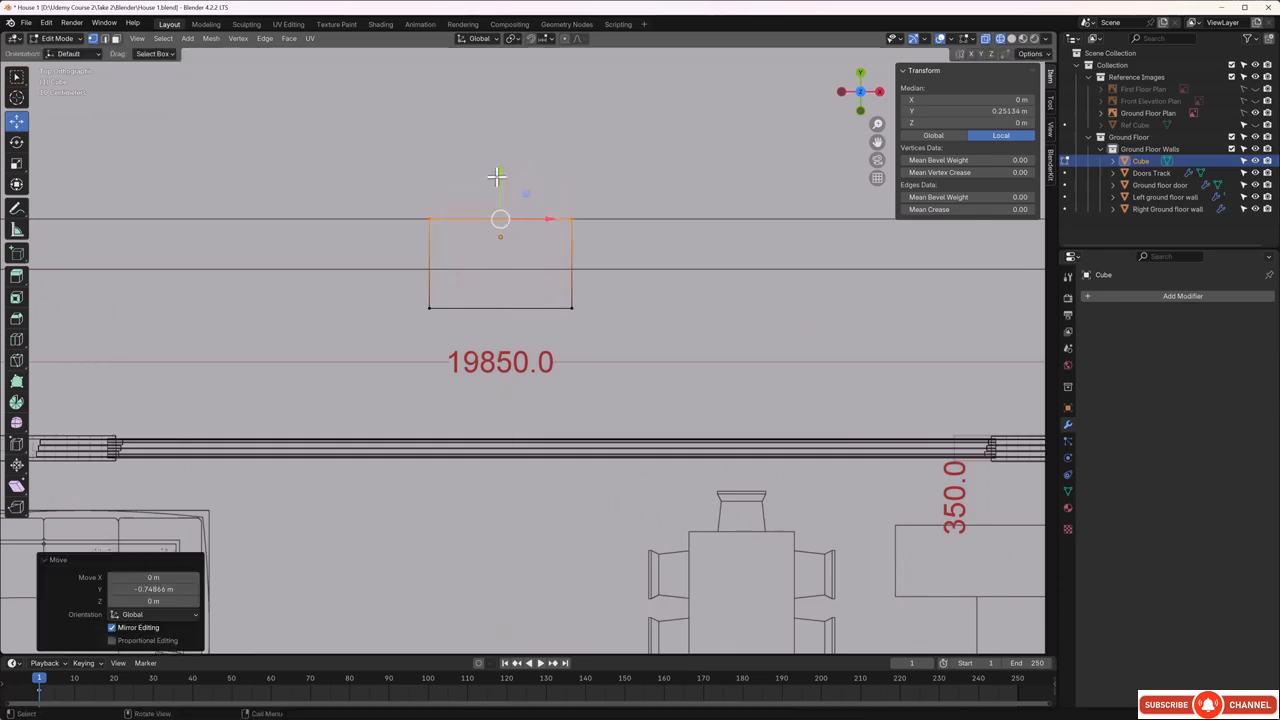
# - Align the cube's front vertices with the inner line of the rear boundary wall and stretch its positive-X end to the outline's corner
pyautogui.click(572, 328)
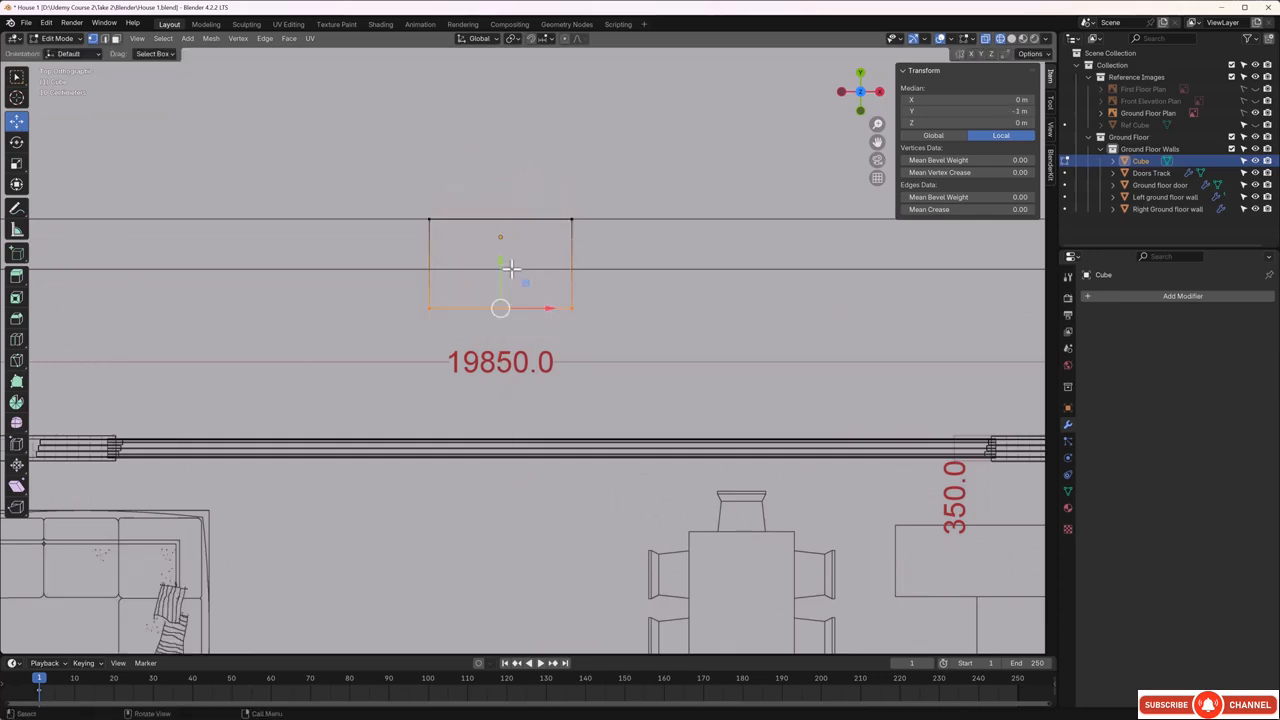
pyautogui.moveTo(501, 262); pyautogui.dragTo(860, 263)
pyautogui.scroll(-3, 582, 242)
pyautogui.scroll(-2, 582, 242)
# - Move the vertices at the cube's negative-X end about 12.74 m outward along X to the outer corner of the boundary outline
pyautogui.moveTo(345, 218); pyautogui.dragTo(404, 275)
pyautogui.keyDown('shift'); pyautogui.moveTo(363, 287); pyautogui.dragTo(634, 290, button='middle'); pyautogui.keyUp('shift')
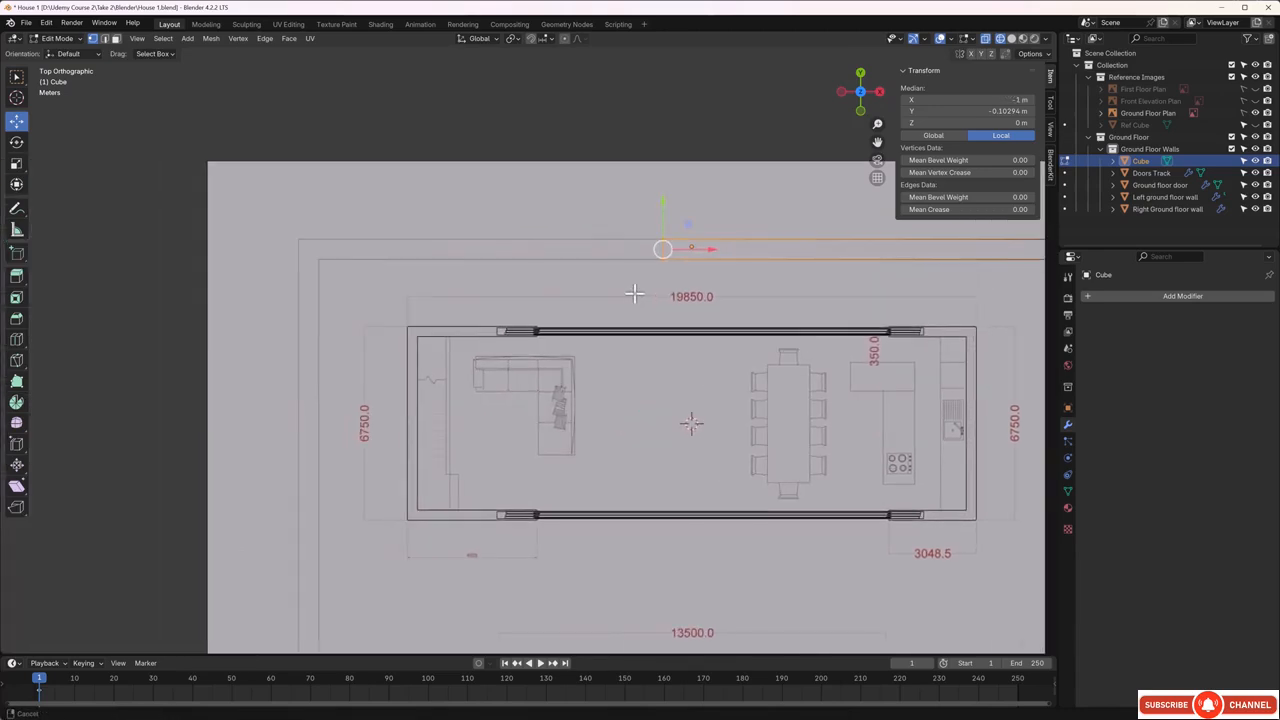
pyautogui.moveTo(360, 266); pyautogui.dragTo(342, 272)
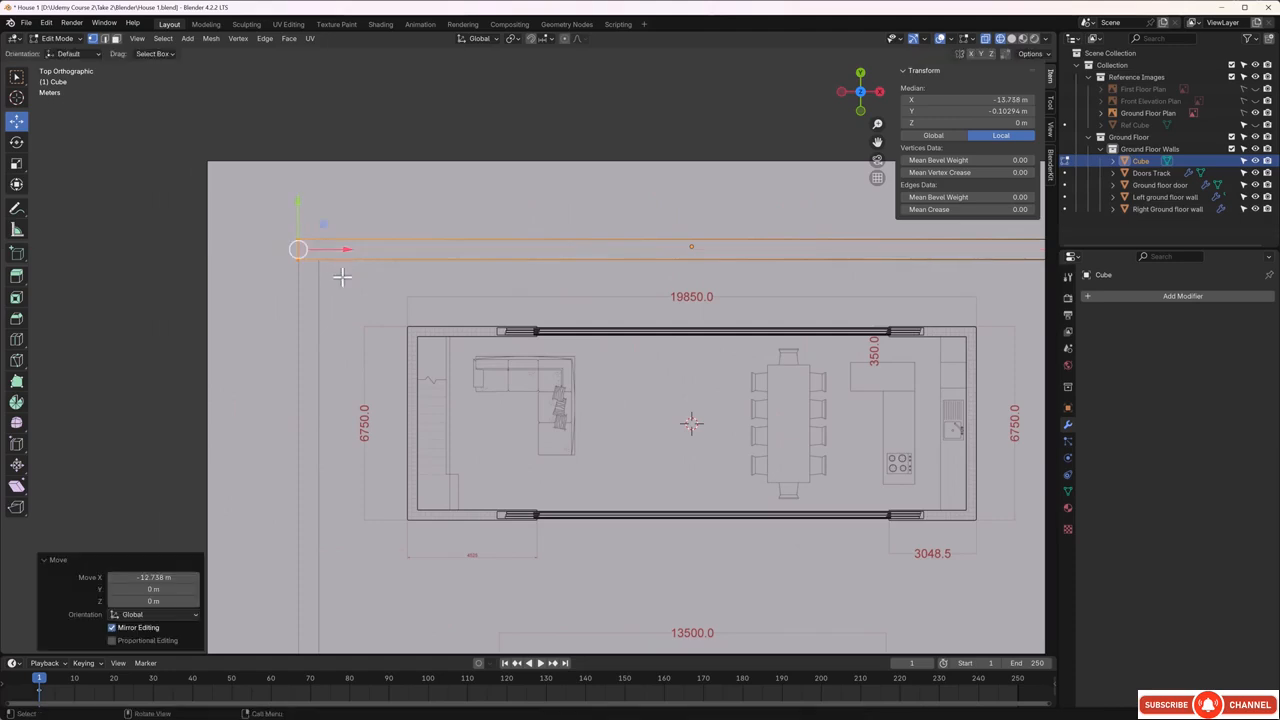
# - Add a loop cut across the rear wall and slide it by a factor of about -0.948, in line with the negative-X side wall's inner line
pyautogui.click(557, 300)
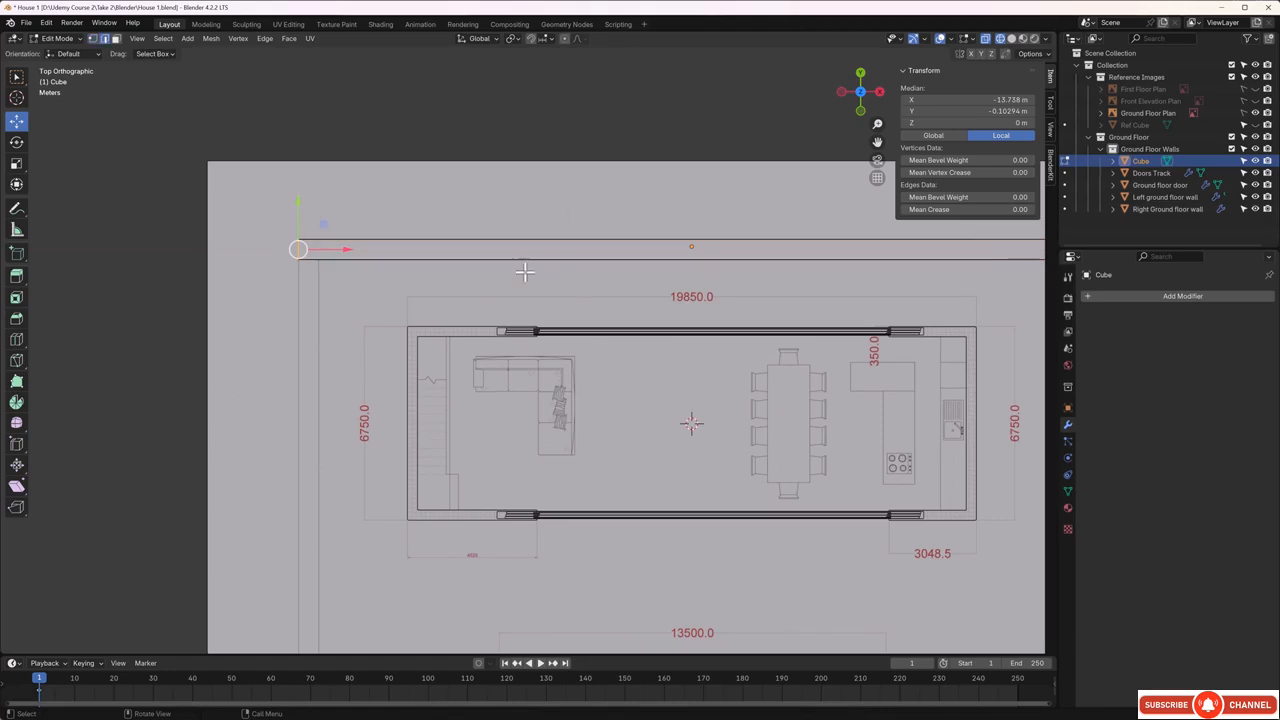
pyautogui.click(548, 260)
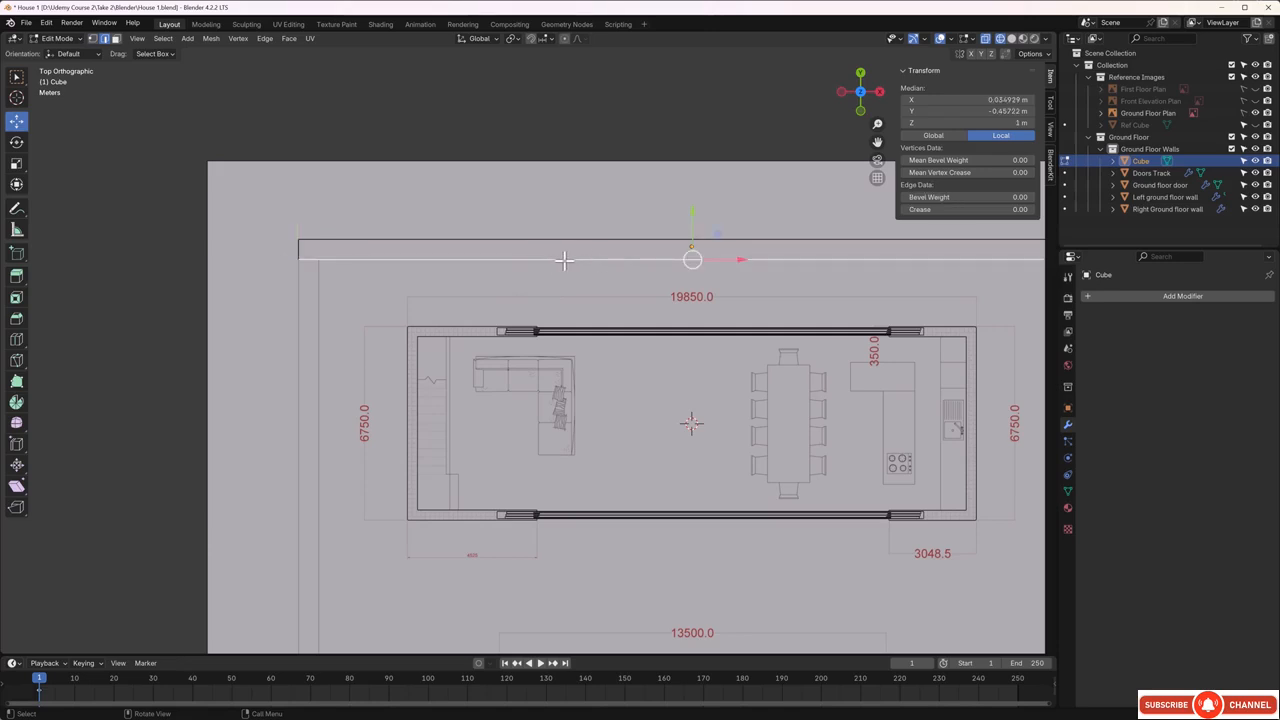
pyautogui.hotkey('ctrl', 'r')
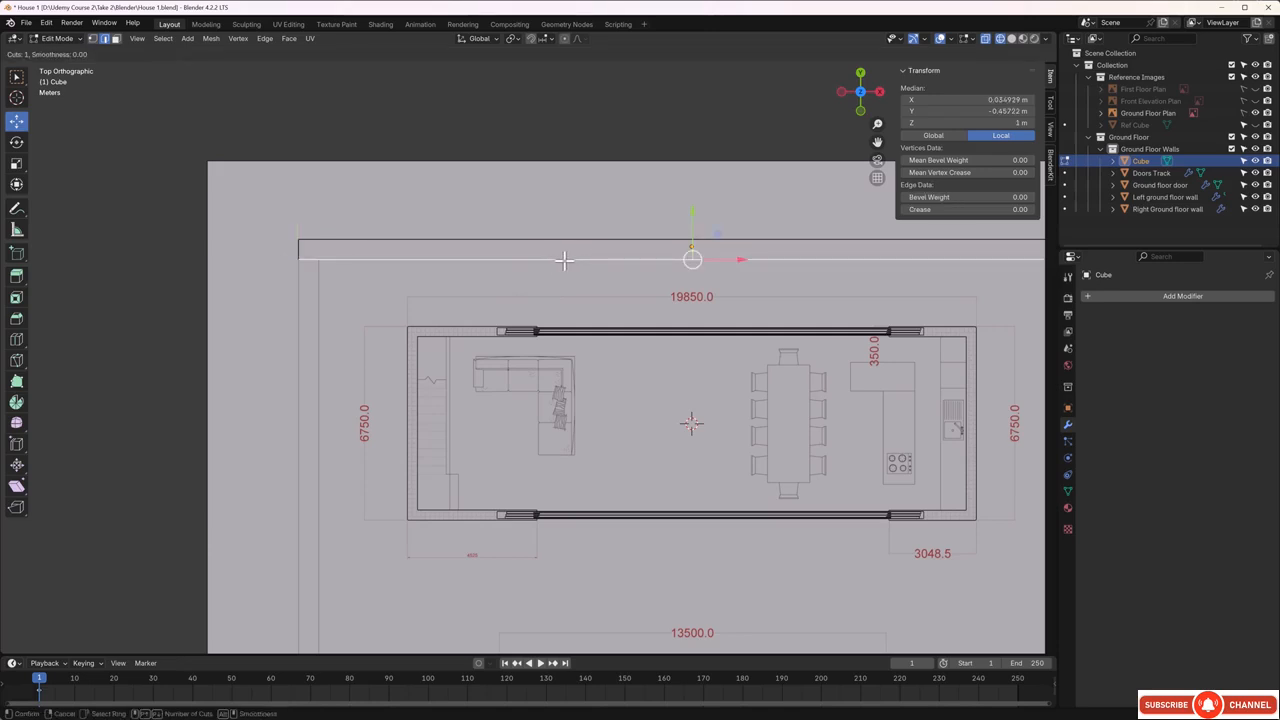
pyautogui.click(564, 260)
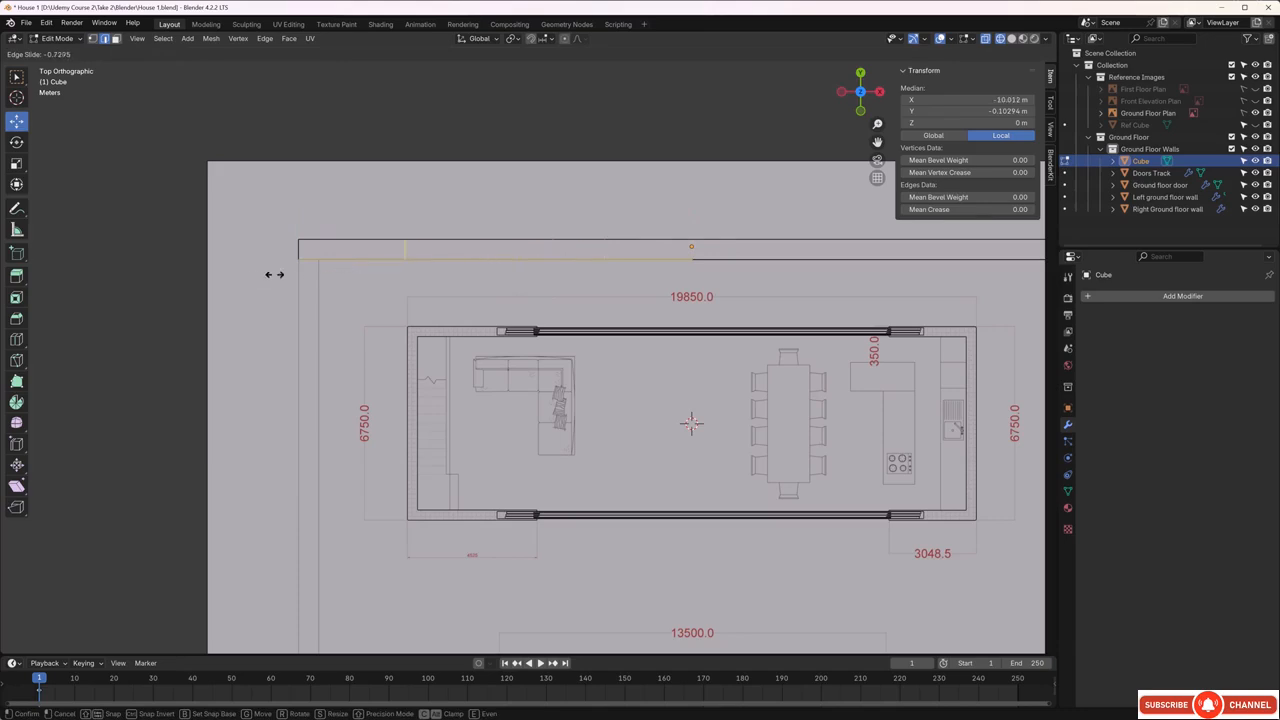
pyautogui.click(190, 270)
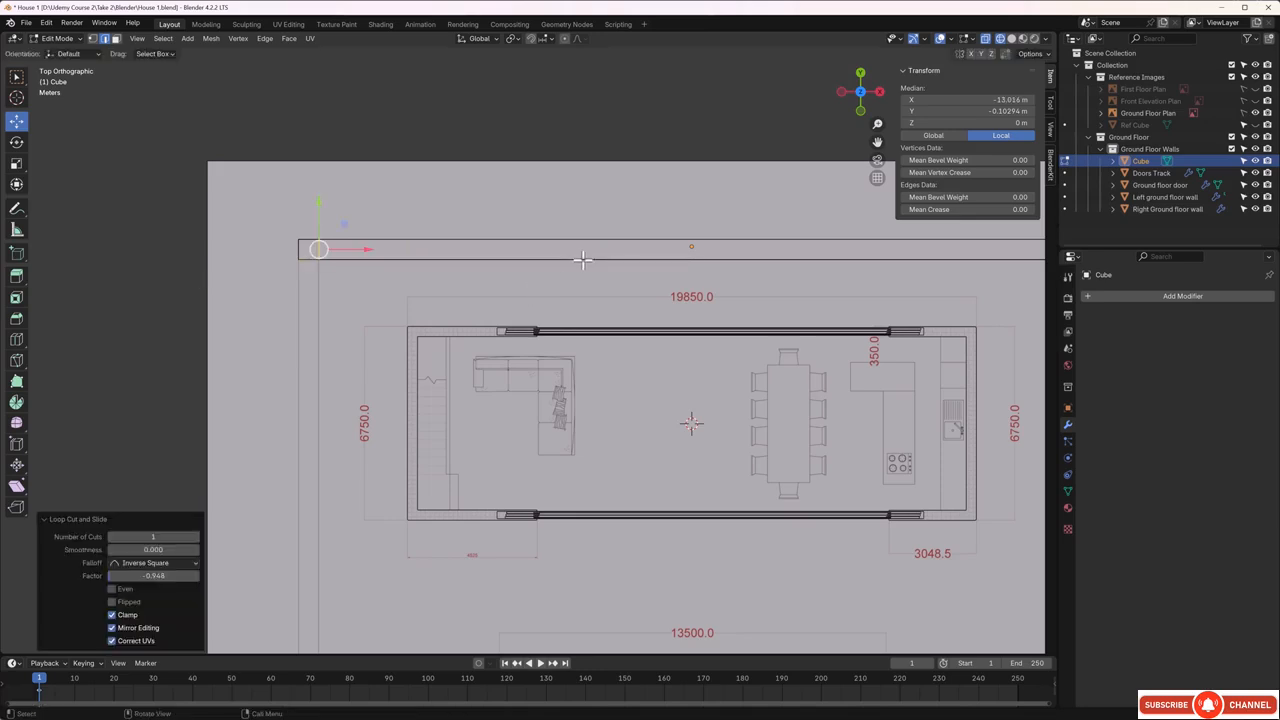
# - Add a second loop cut and slide it by a factor of about 0.948, in line with the positive-X side wall's inner line
pyautogui.keyDown('shift'); pyautogui.moveTo(634, 244); pyautogui.dragTo(491, 270, button='middle'); pyautogui.keyUp('shift')
pyautogui.hotkey('ctrl', 'r')
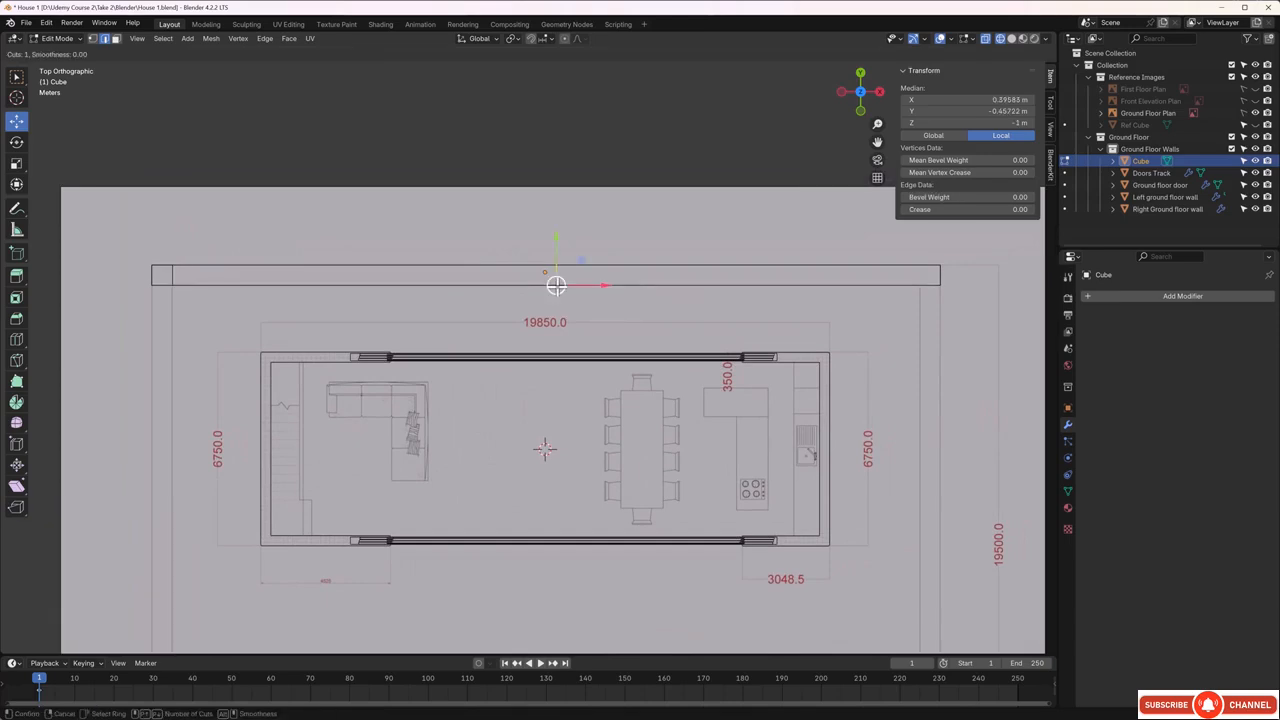
pyautogui.click(556, 286)
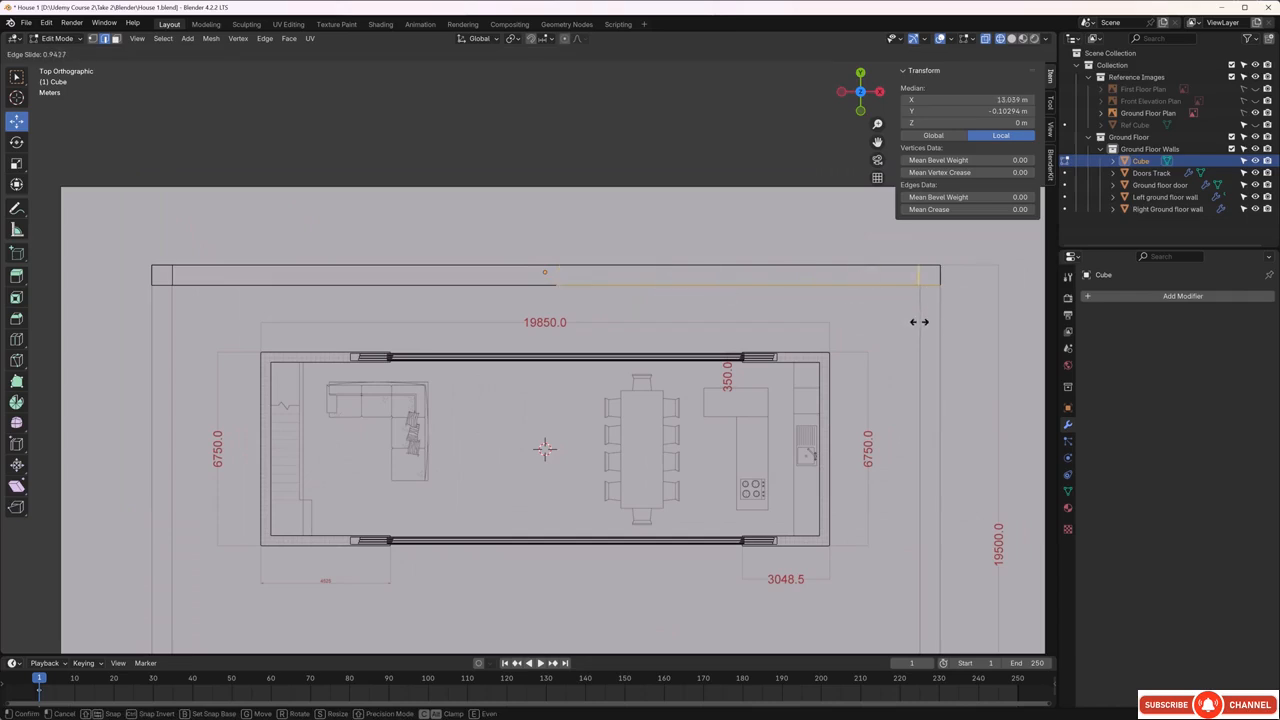
pyautogui.click(921, 324)
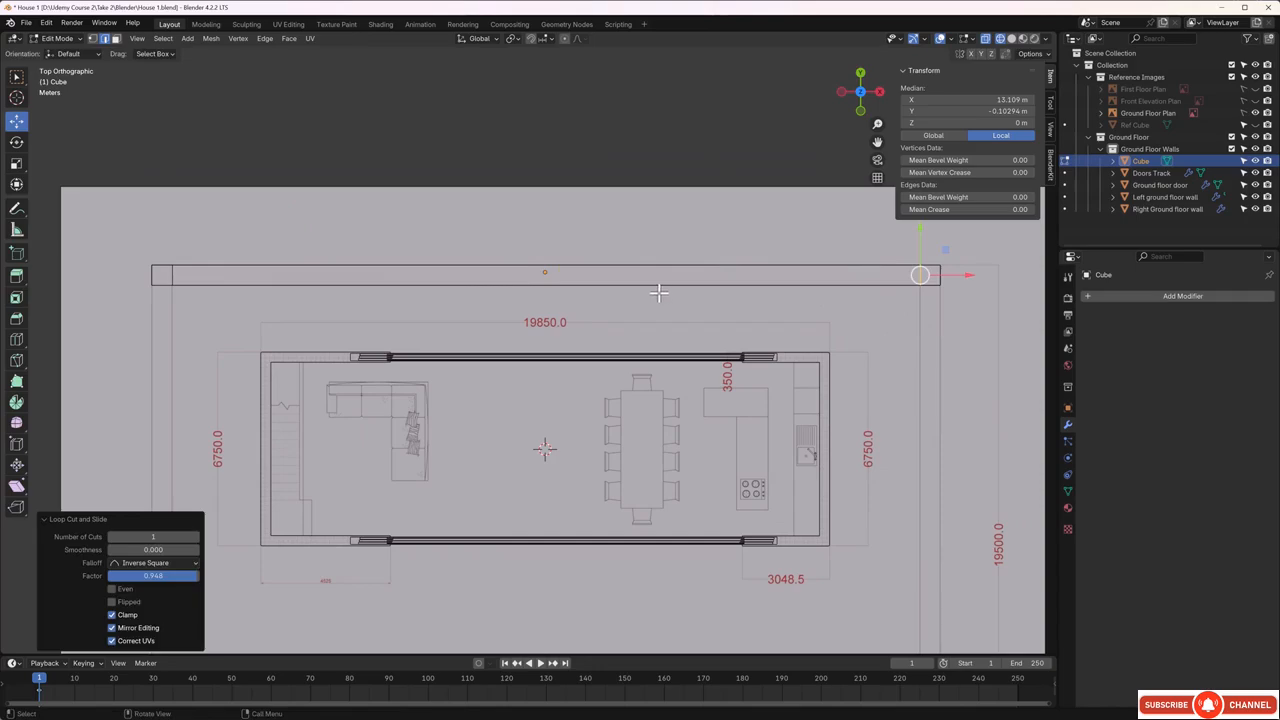
# - Extrude the front faces of both end sections about 18.83 m along the side wall outlines to the front boundary's outer line
pyautogui.moveTo(481, 378); pyautogui.dragTo(481, 331, button='middle')
pyautogui.click(481, 331)
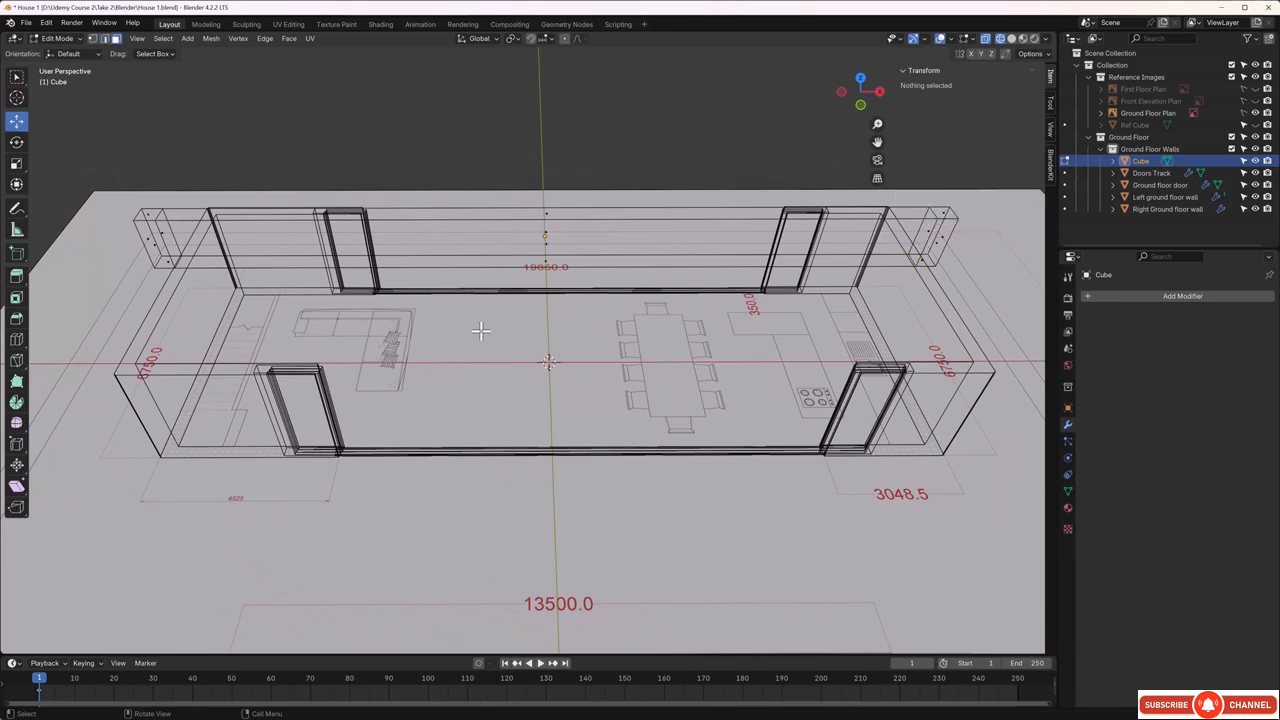
pyautogui.click(155, 248)
pyautogui.moveTo(668, 352); pyautogui.dragTo(651, 357, button='middle')
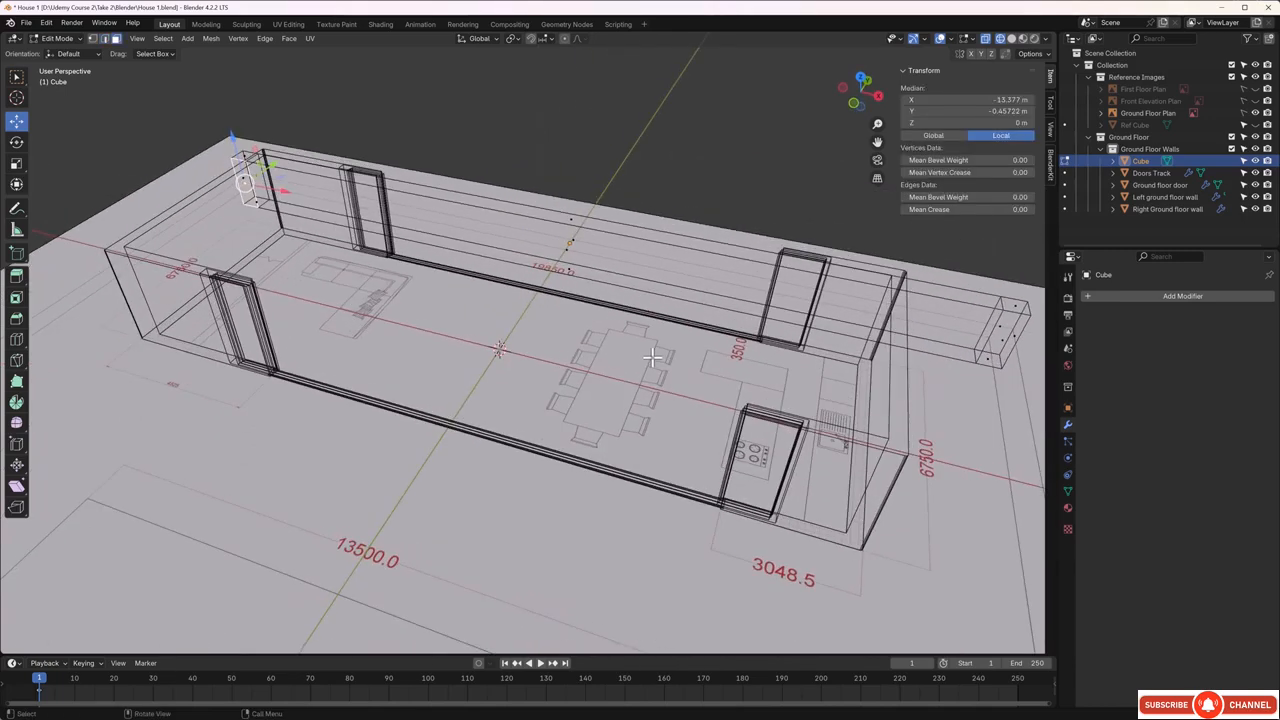
pyautogui.keyDown('shift'); pyautogui.click(1002, 340); pyautogui.keyUp('shift')
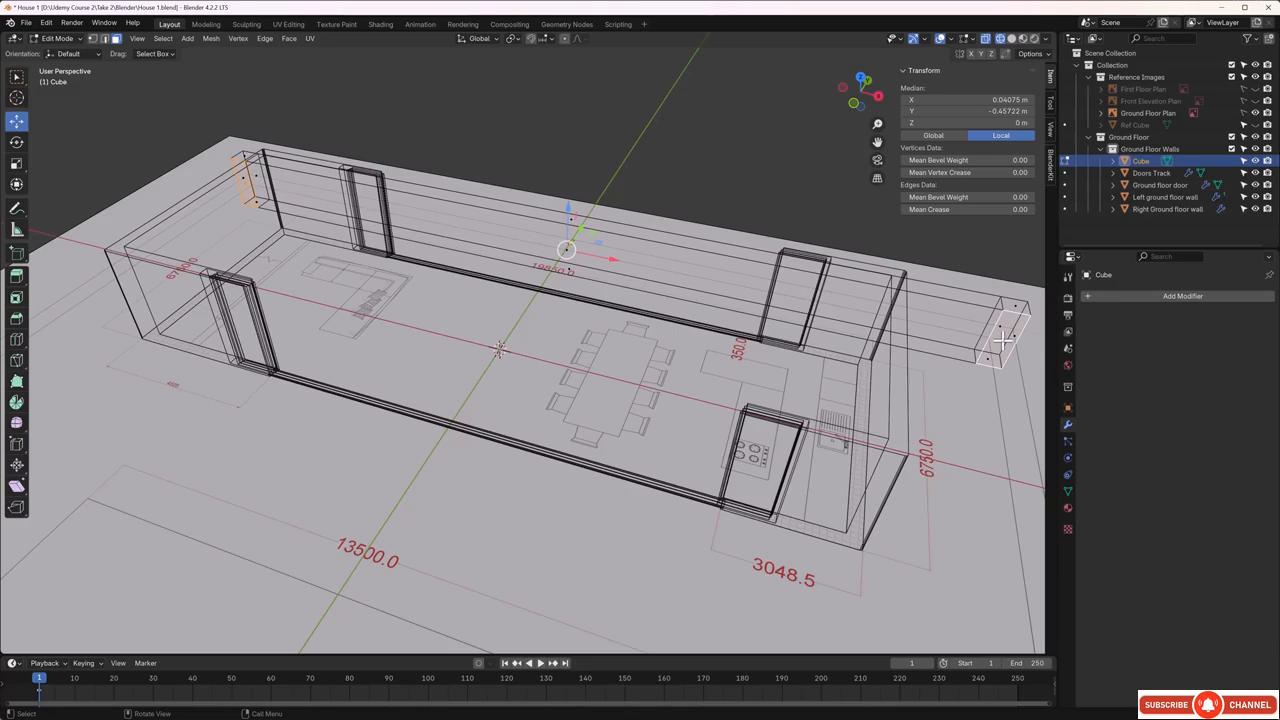
pyautogui.press('KP_7')
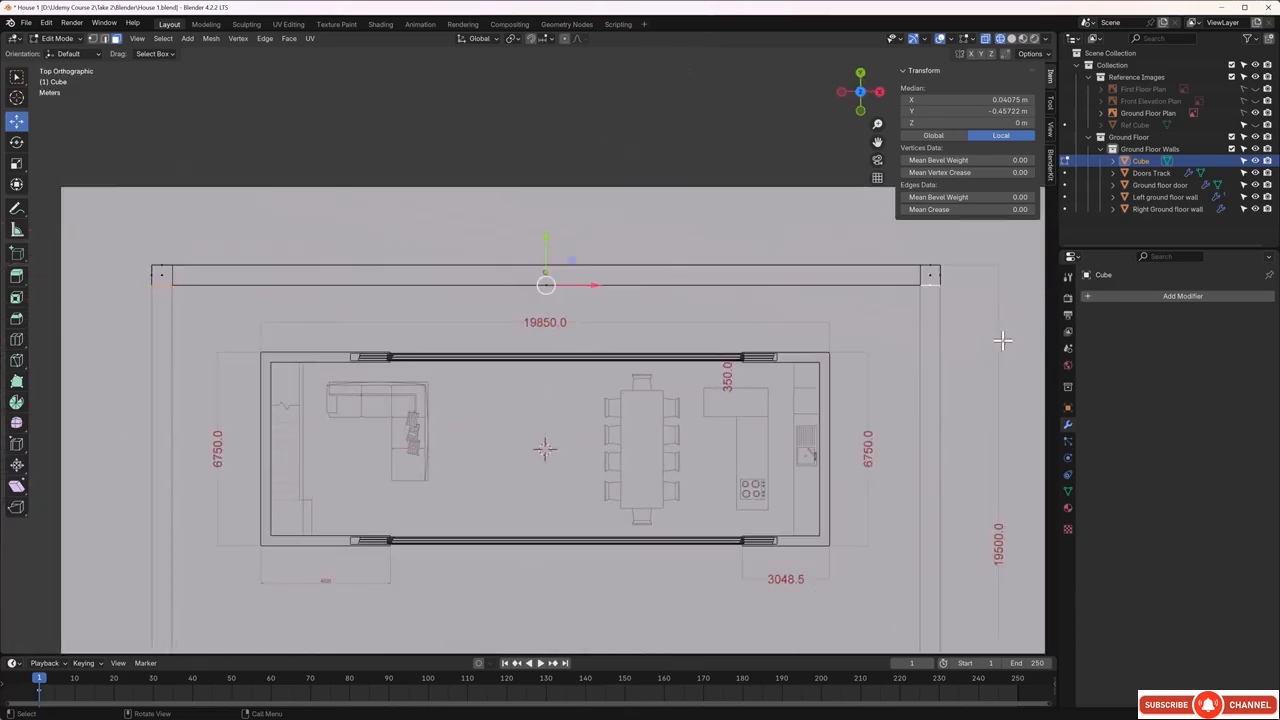
pyautogui.scroll(-1, 981, 322)
pyautogui.keyDown('shift'); pyautogui.moveTo(960, 447); pyautogui.dragTo(892, 284, button='middle'); pyautogui.keyUp('shift')
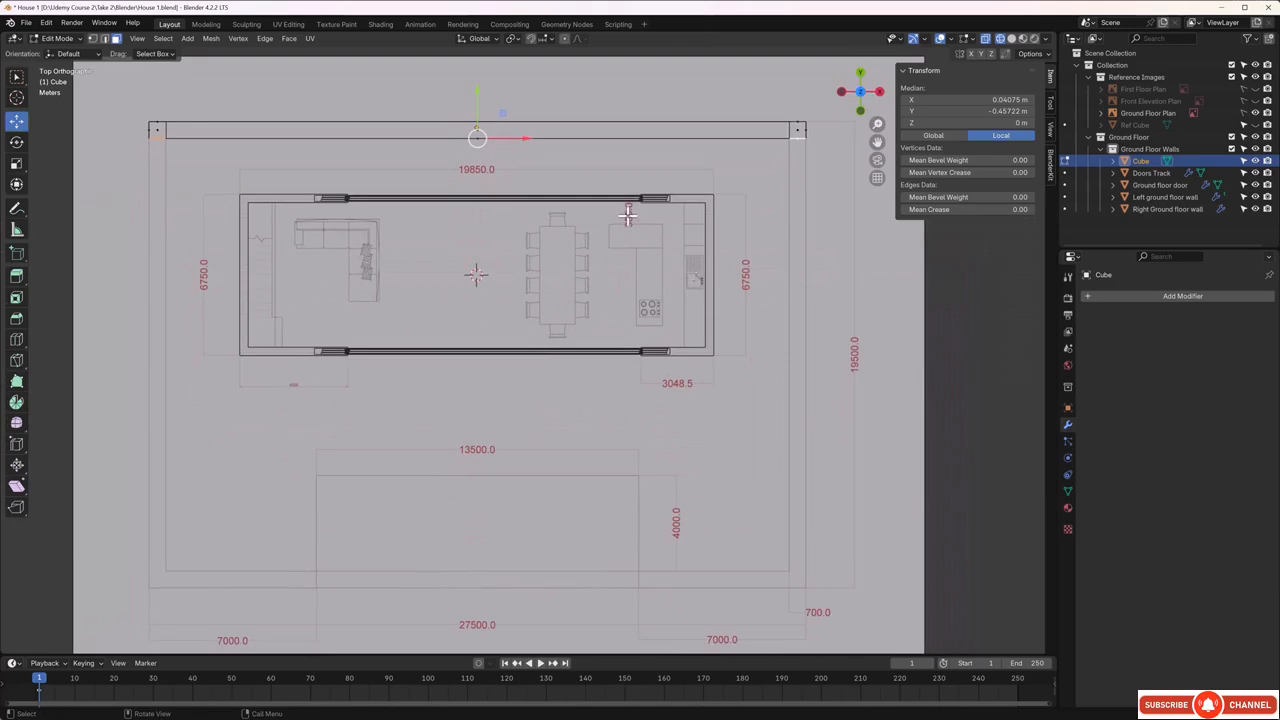
pyautogui.press('e')
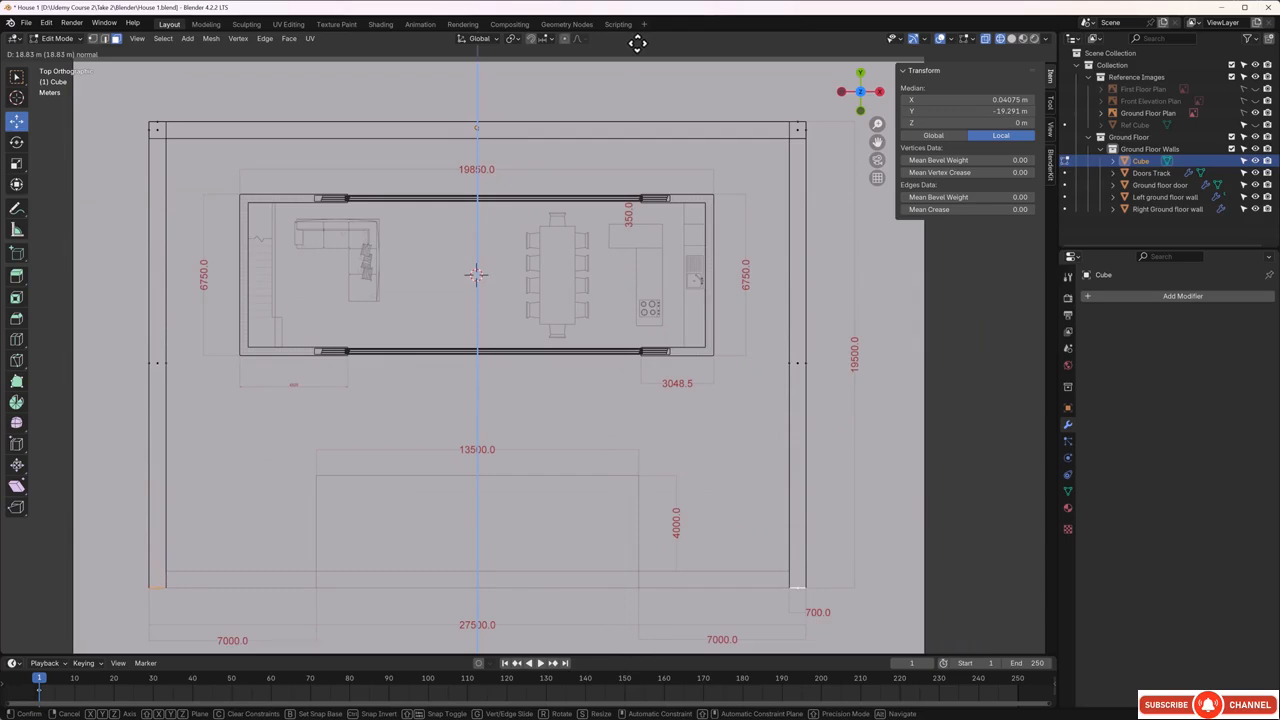
pyautogui.click(637, 42)
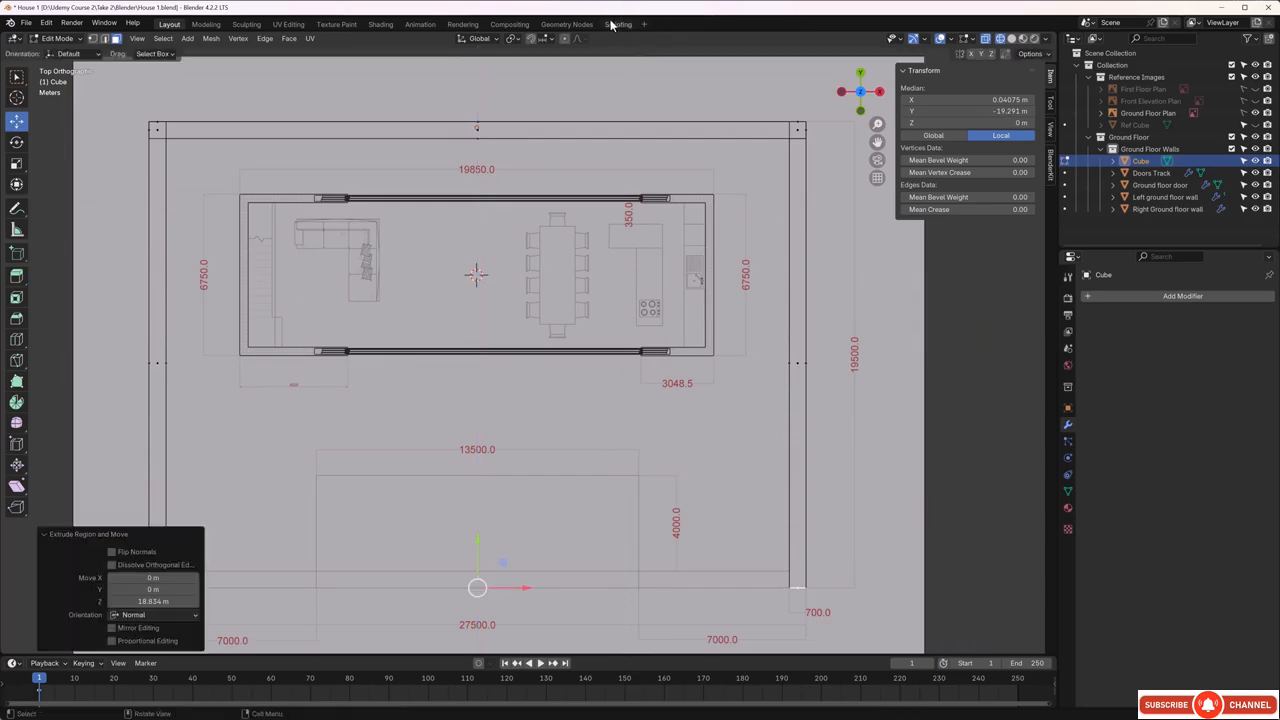
# - Add a loop cut across the negative-X side wall and slide it by a factor of about -0.925, in line with the front boundary's inner line
pyautogui.keyDown('shift'); pyautogui.moveTo(503, 454); pyautogui.dragTo(643, 295, button='middle'); pyautogui.keyUp('shift')
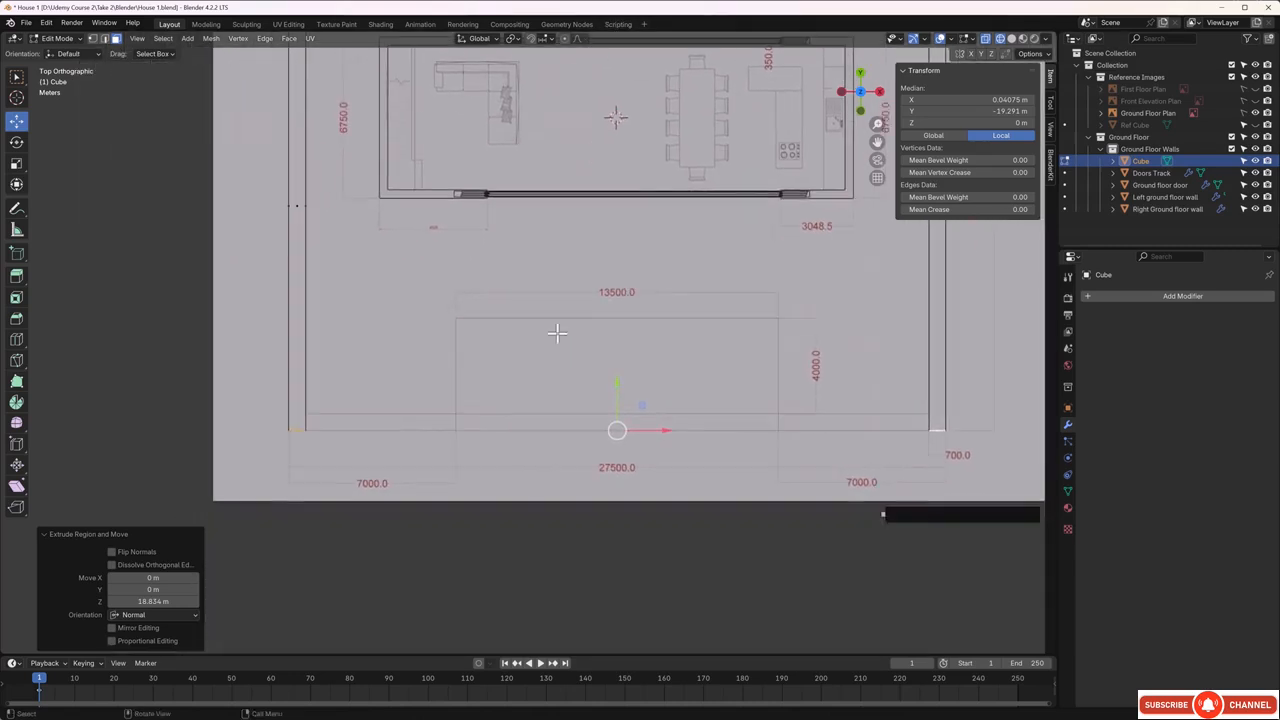
pyautogui.scroll(2, 418, 440)
pyautogui.keyDown('shift'); pyautogui.moveTo(490, 362); pyautogui.dragTo(478, 374, button='middle'); pyautogui.keyUp('shift')
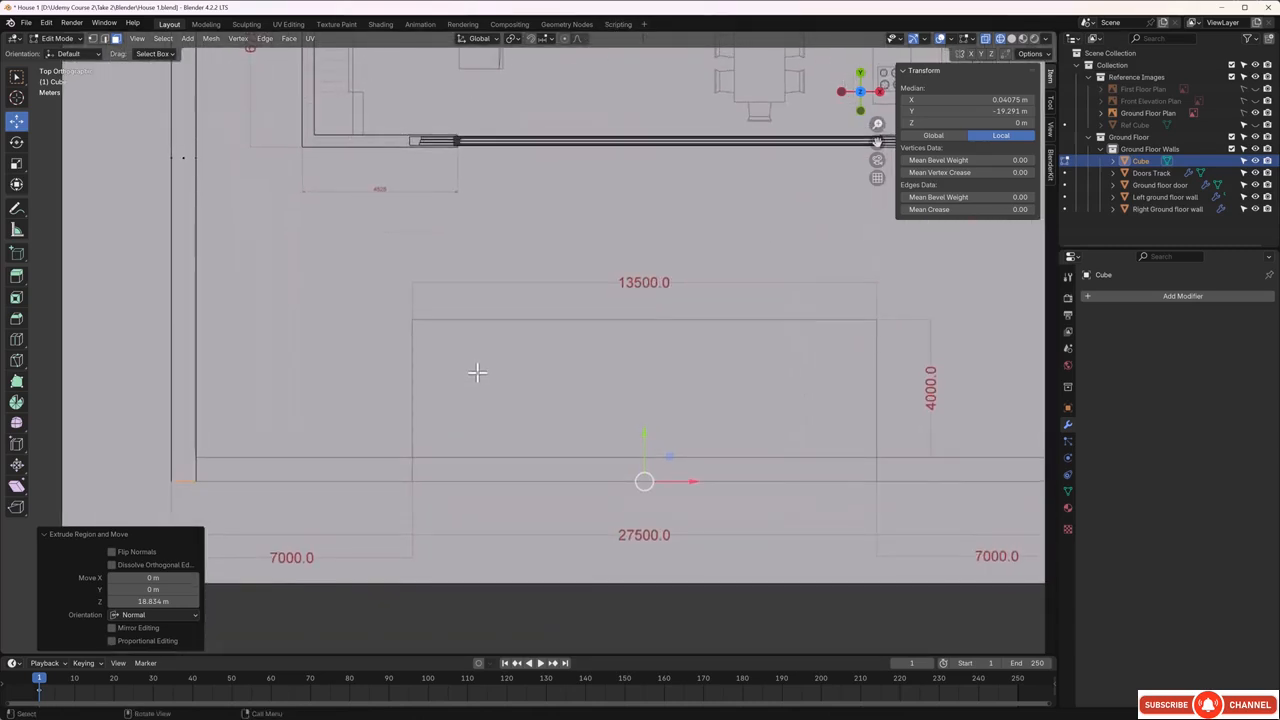
pyautogui.press('2')
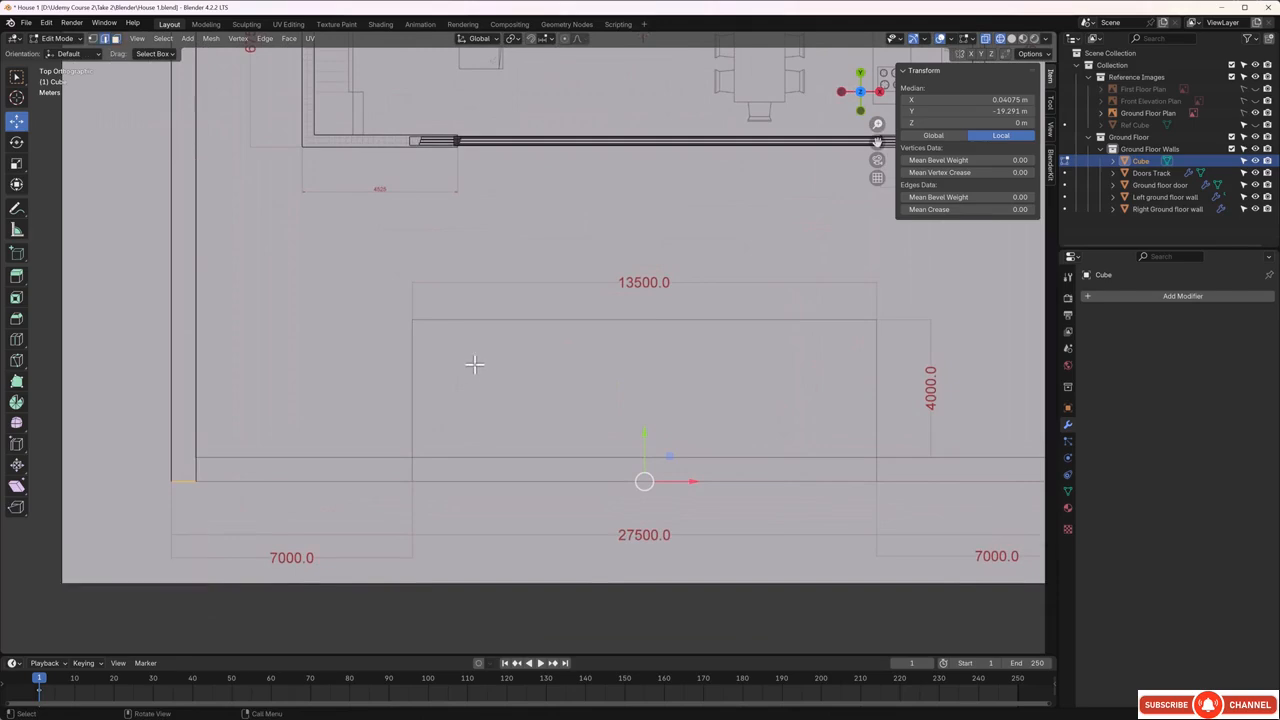
pyautogui.click(196, 420)
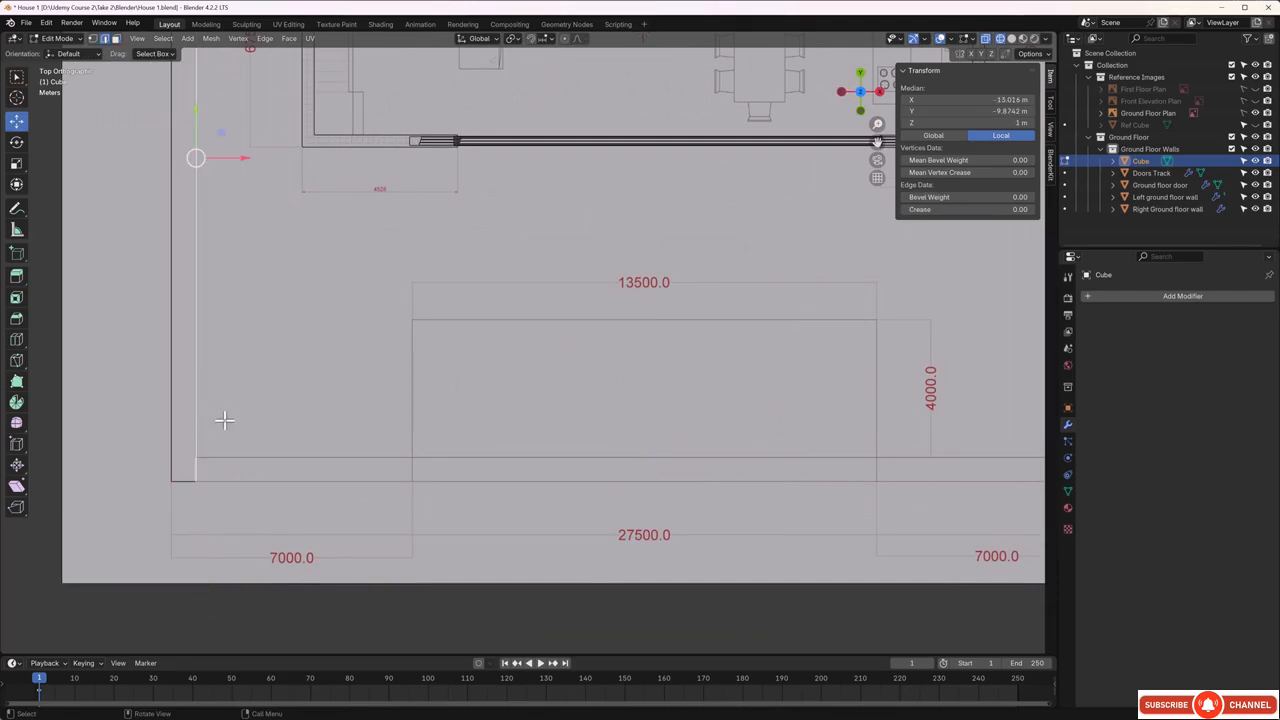
pyautogui.hotkey('ctrl', 'r')
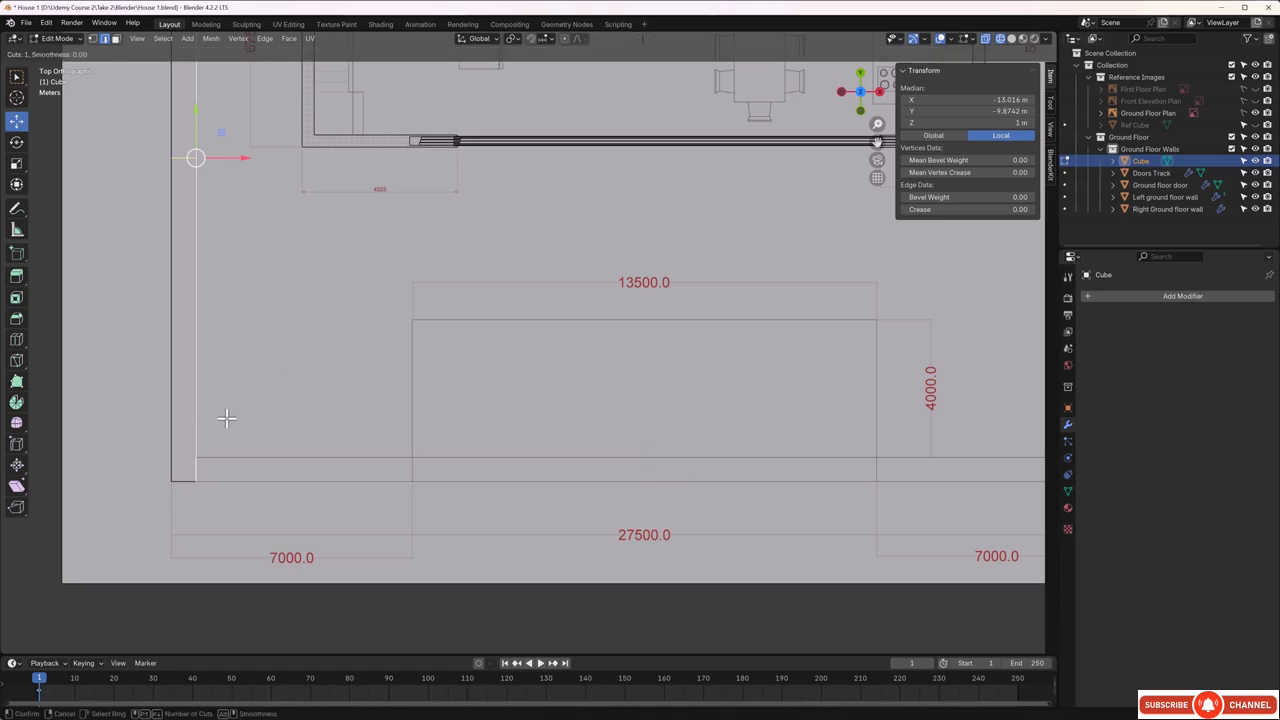
pyautogui.click(200, 112)
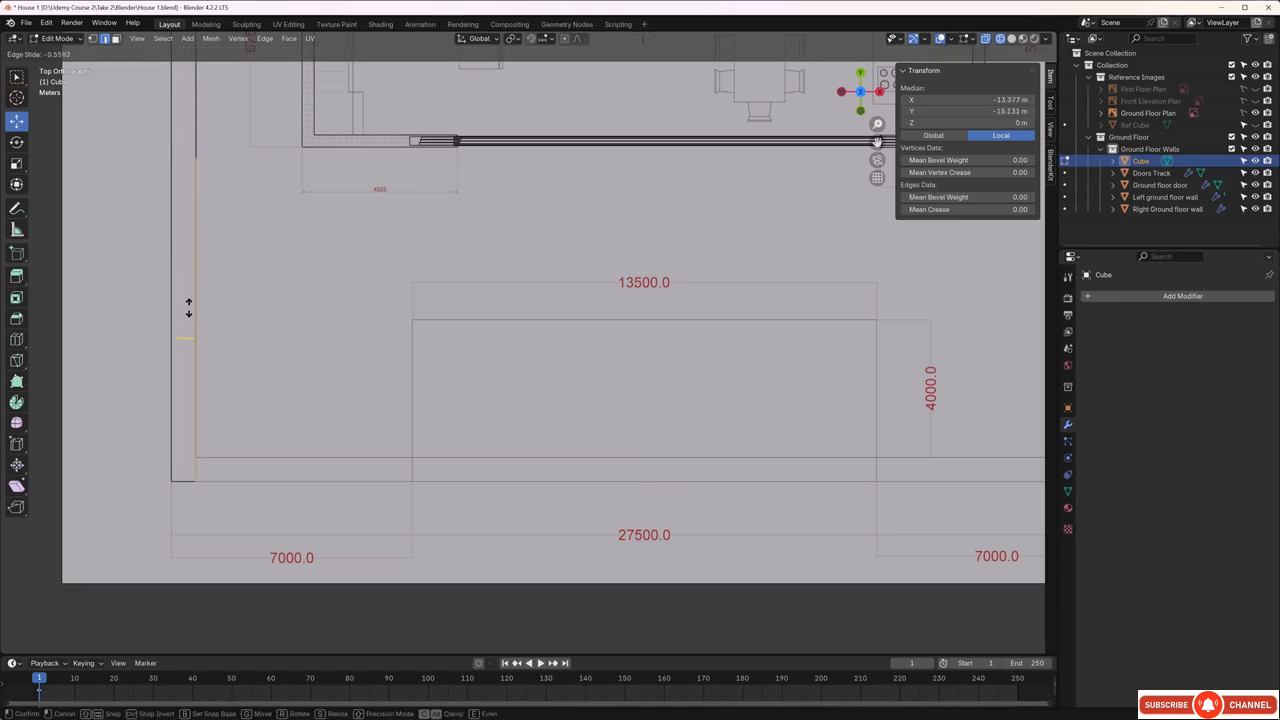
pyautogui.click(198, 410)
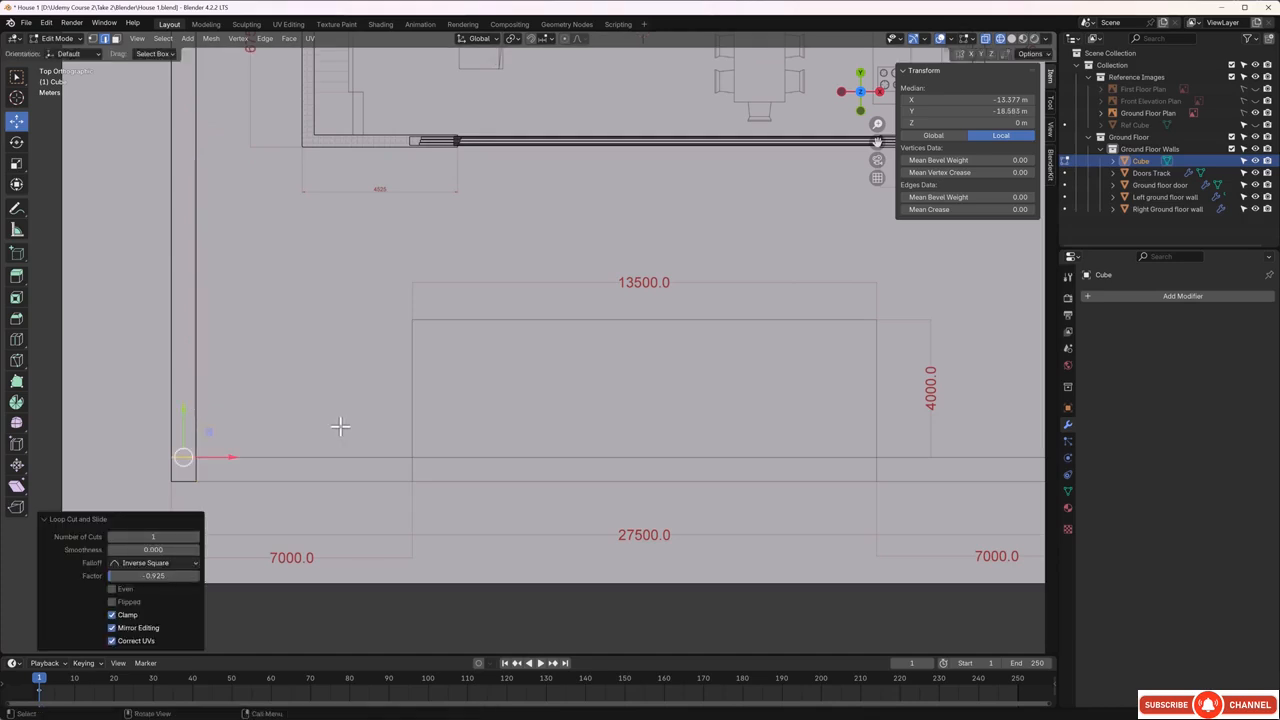
# - Add a loop cut across the positive-X side wall and slide it by a factor of about -0.928 to the front boundary's inner line
pyautogui.scroll(-1, 340, 423)
pyautogui.keyDown('shift'); pyautogui.moveTo(575, 435); pyautogui.dragTo(305, 446, button='middle'); pyautogui.keyUp('shift')
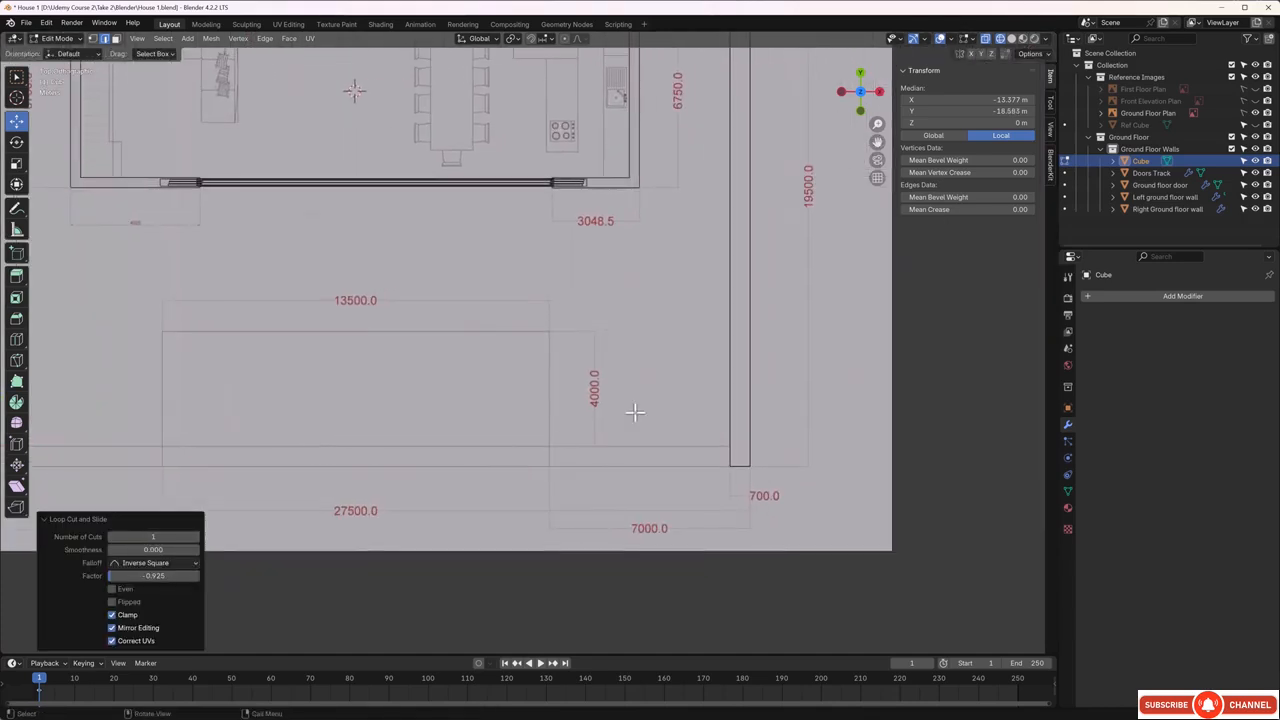
pyautogui.click(727, 323)
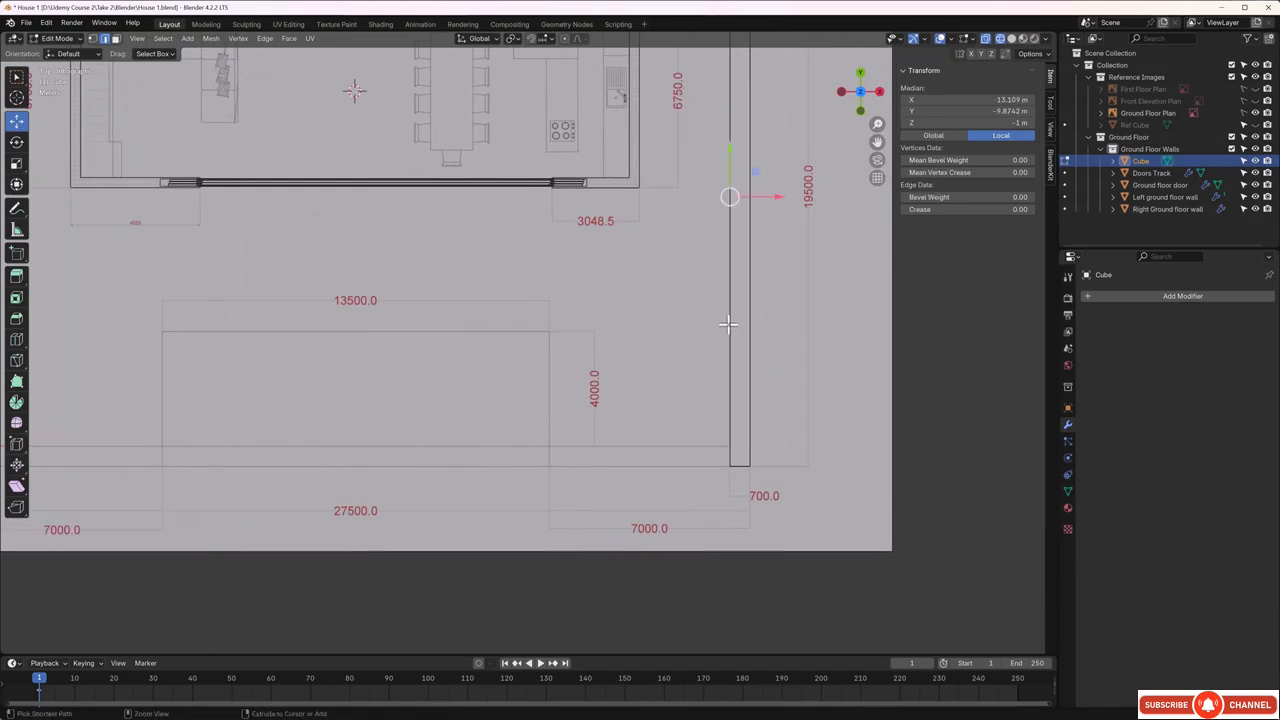
pyautogui.hotkey('ctrl', 'r')
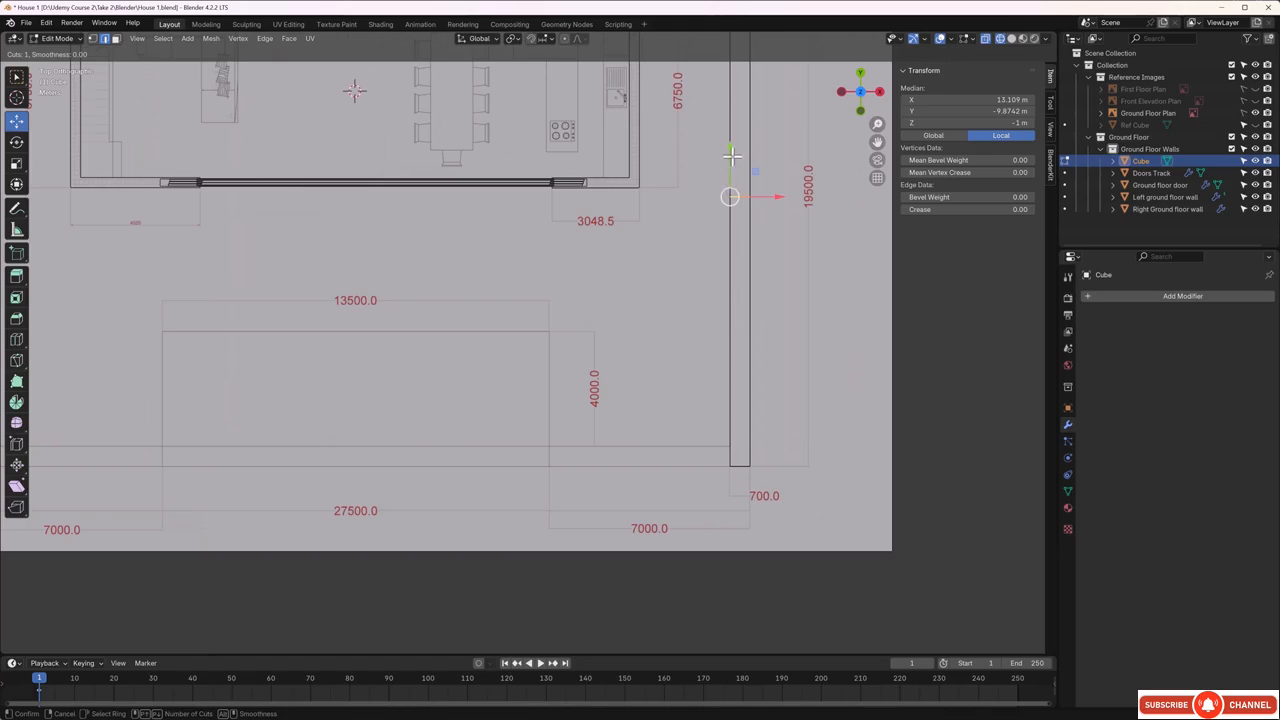
pyautogui.click(726, 197)
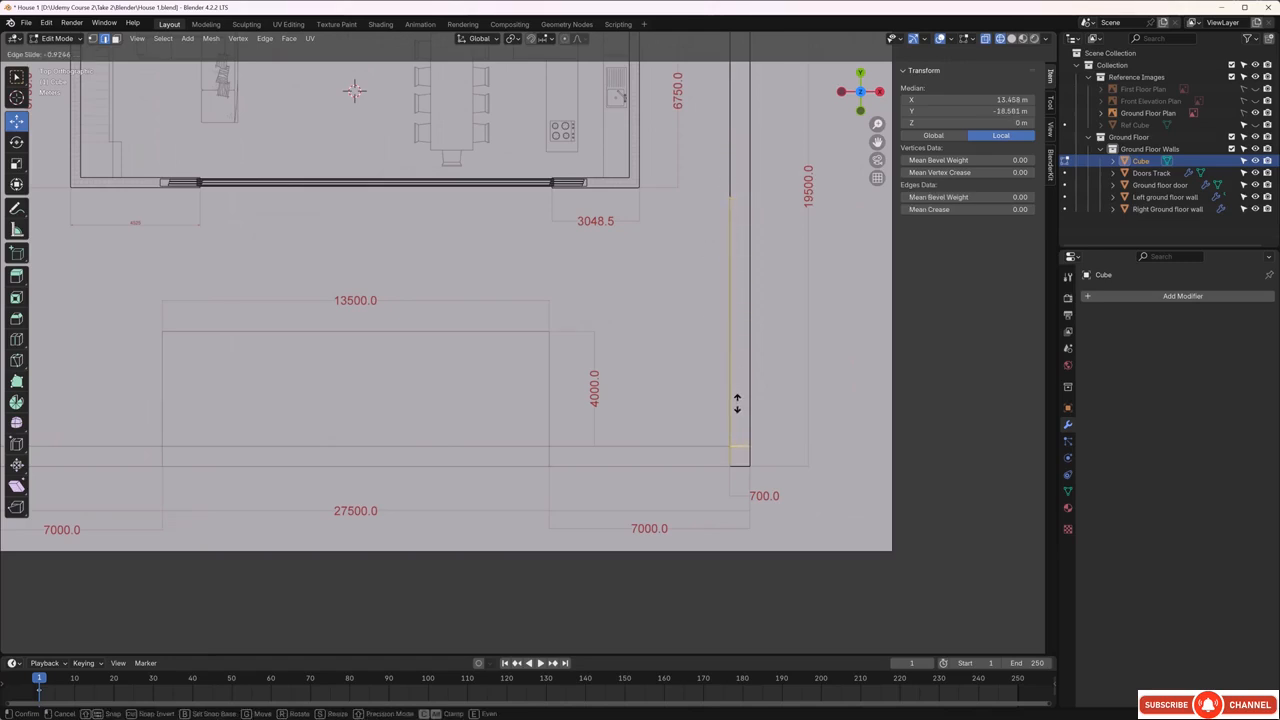
pyautogui.click(733, 406)
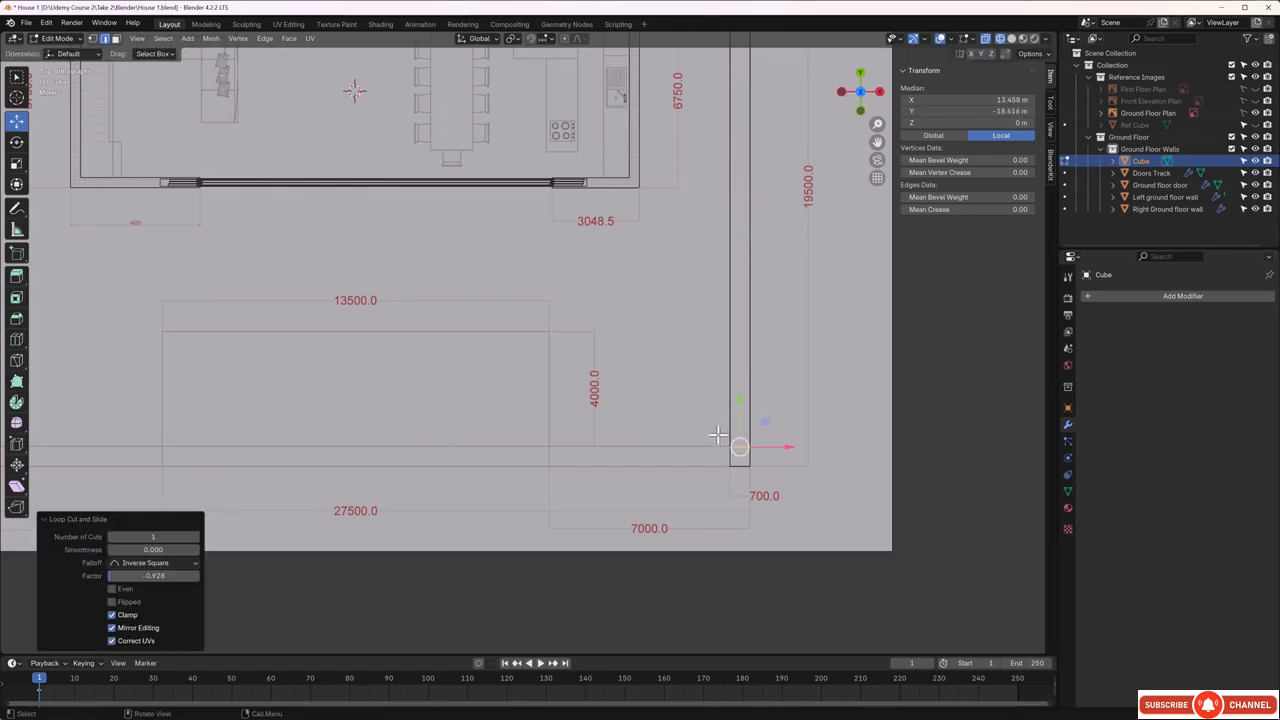
# - Extrude the inner face of the positive-X front corner about 6.3 m along the front boundary to the edge of the 13500 opening
pyautogui.moveTo(718, 434); pyautogui.dragTo(763, 374, button='middle')
pyautogui.click(763, 390)
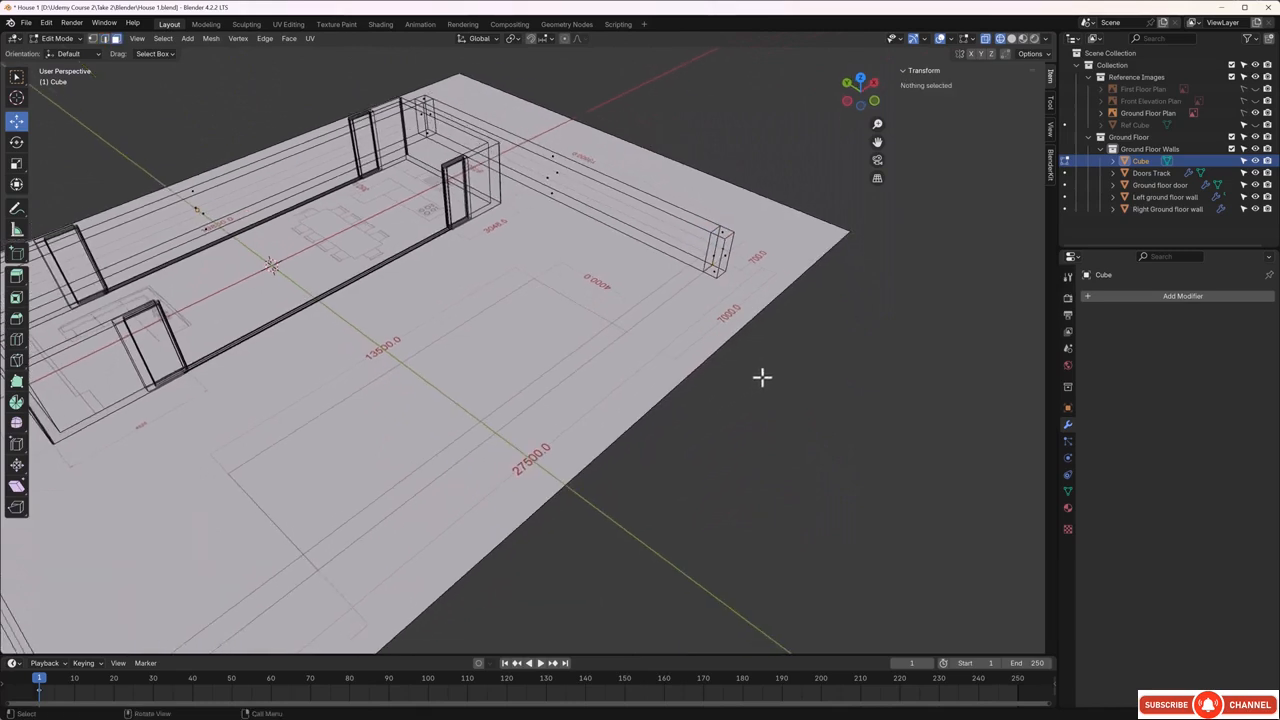
pyautogui.click(714, 255)
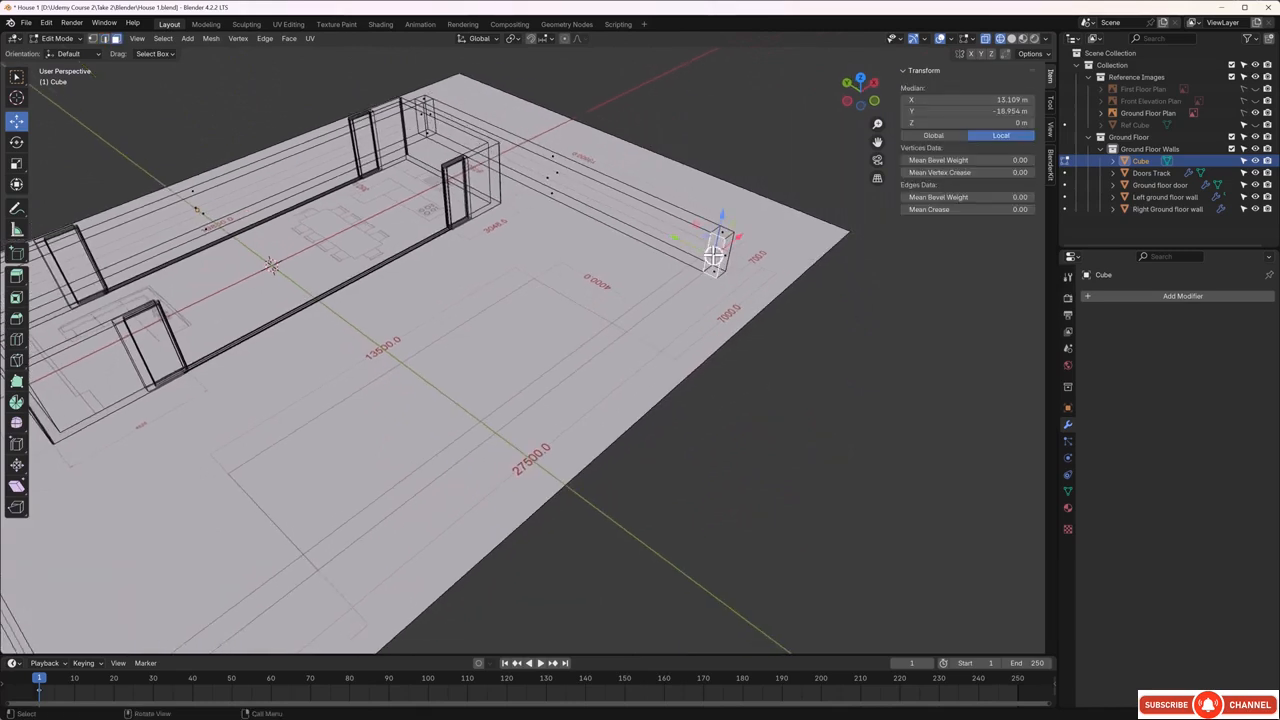
pyautogui.press('KP_7')
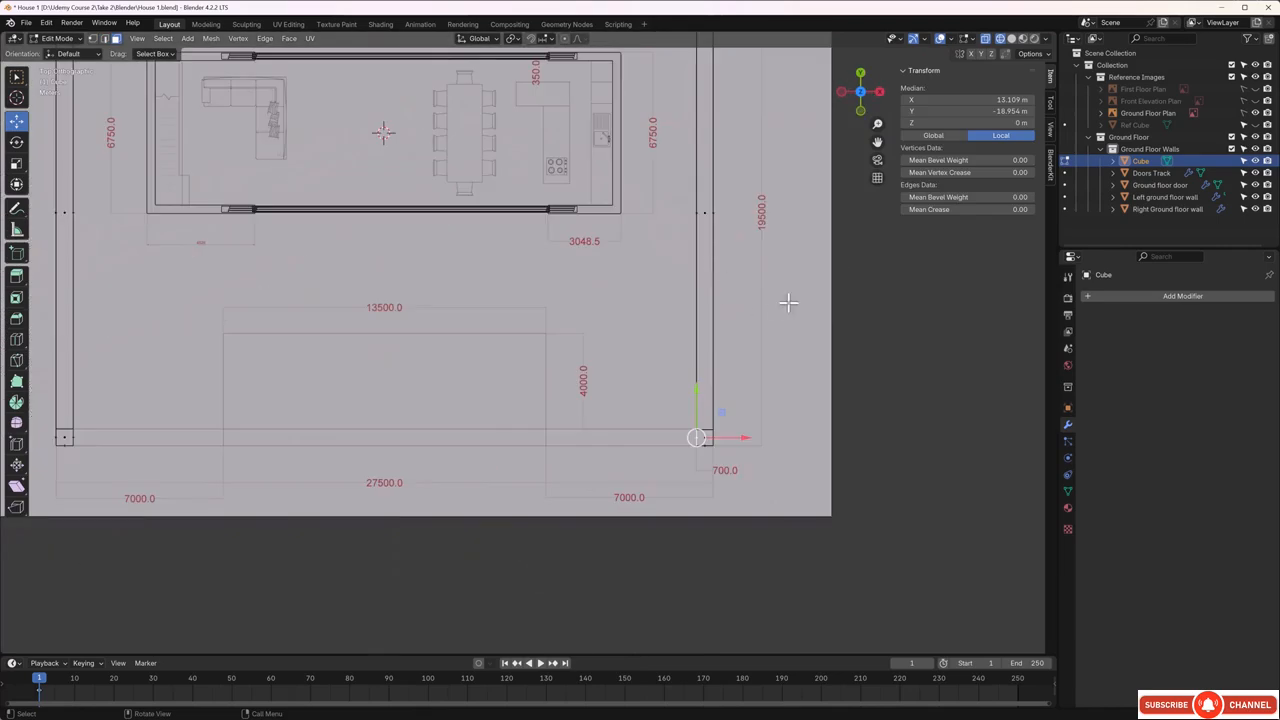
pyautogui.press('g')
pyautogui.press('x')
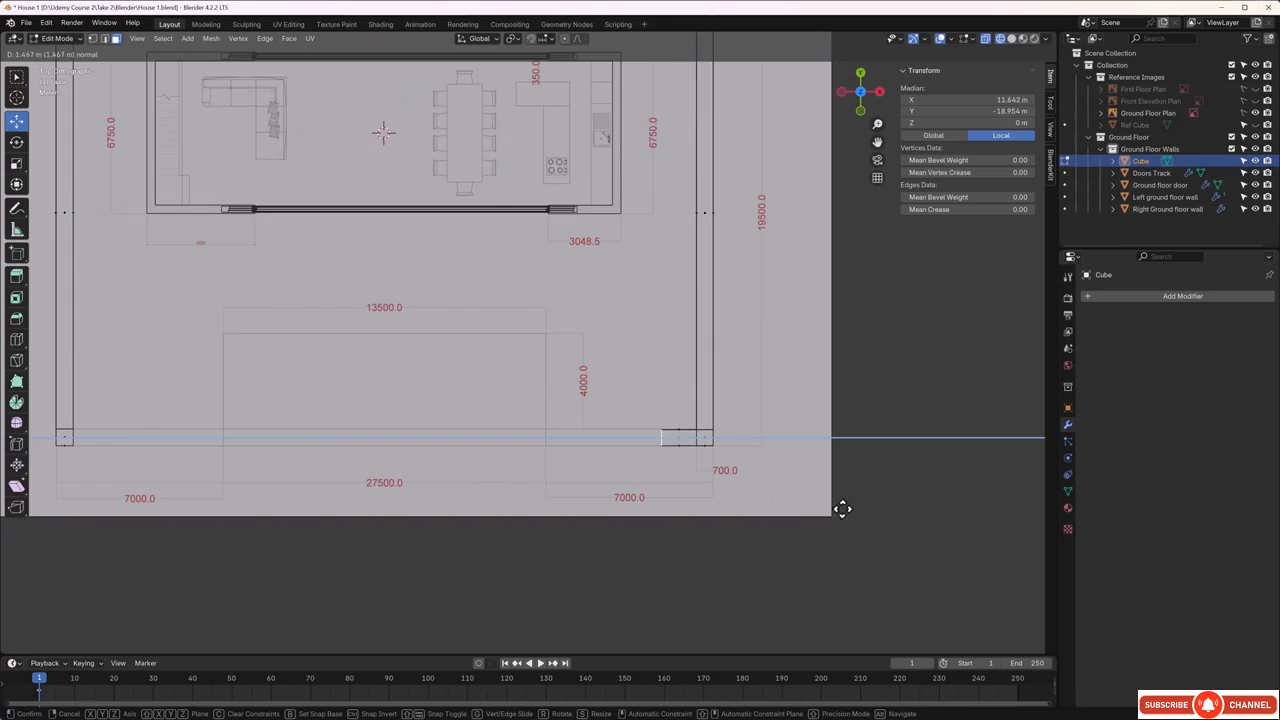
pyautogui.click(734, 511)
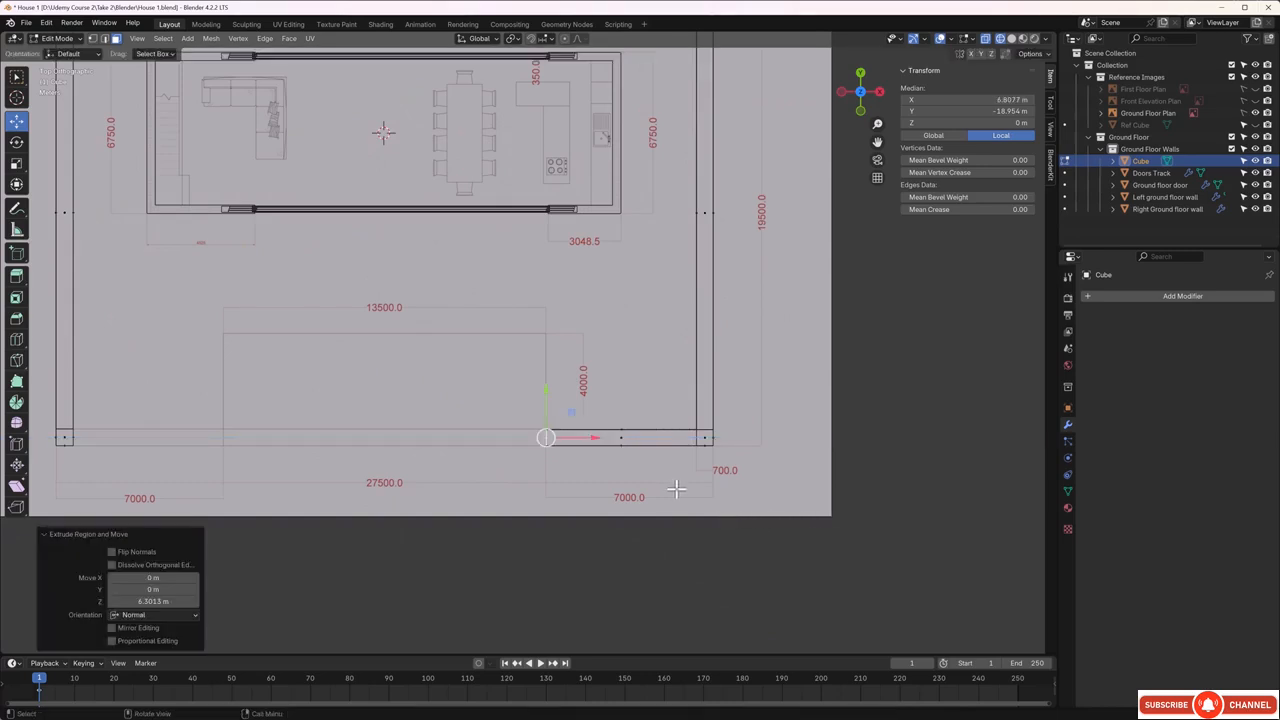
# - Extrude the inner face of the negative-X front corner about 6.27 m along the front boundary to the opening's other edge
pyautogui.moveTo(421, 393); pyautogui.dragTo(528, 420, button='middle')
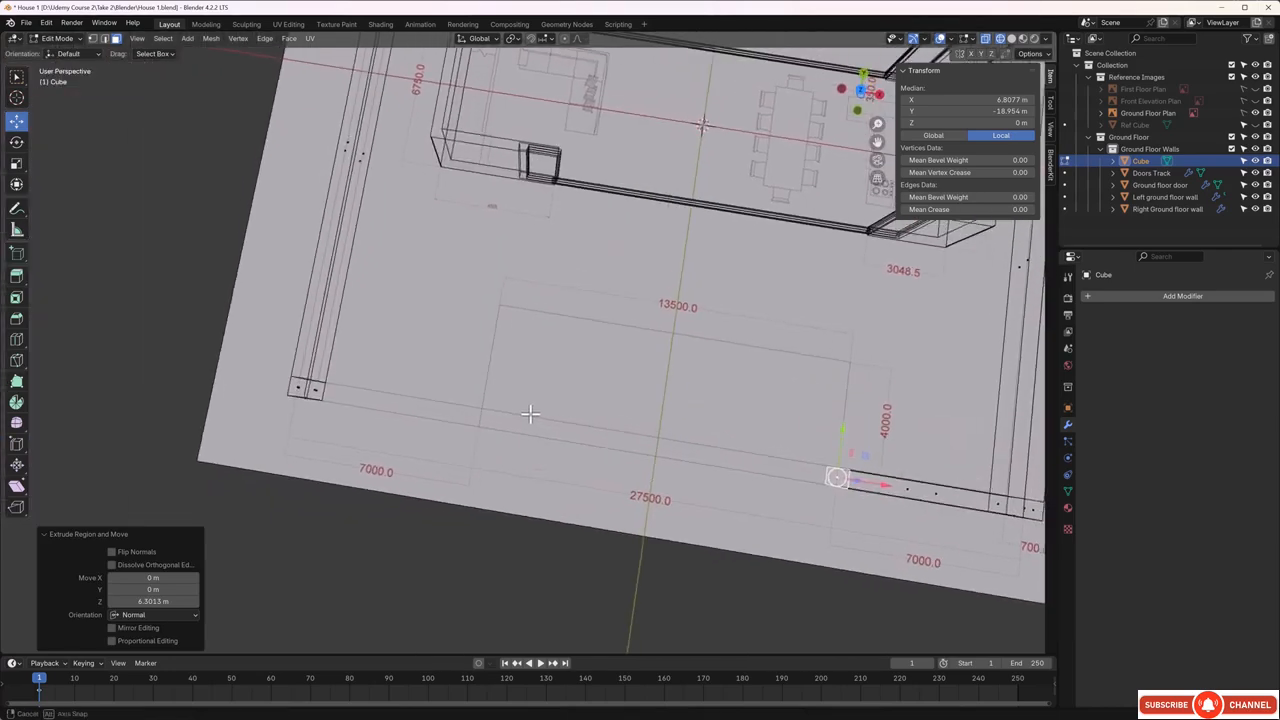
pyautogui.click(316, 389)
pyautogui.moveTo(414, 466); pyautogui.dragTo(443, 430, button='middle')
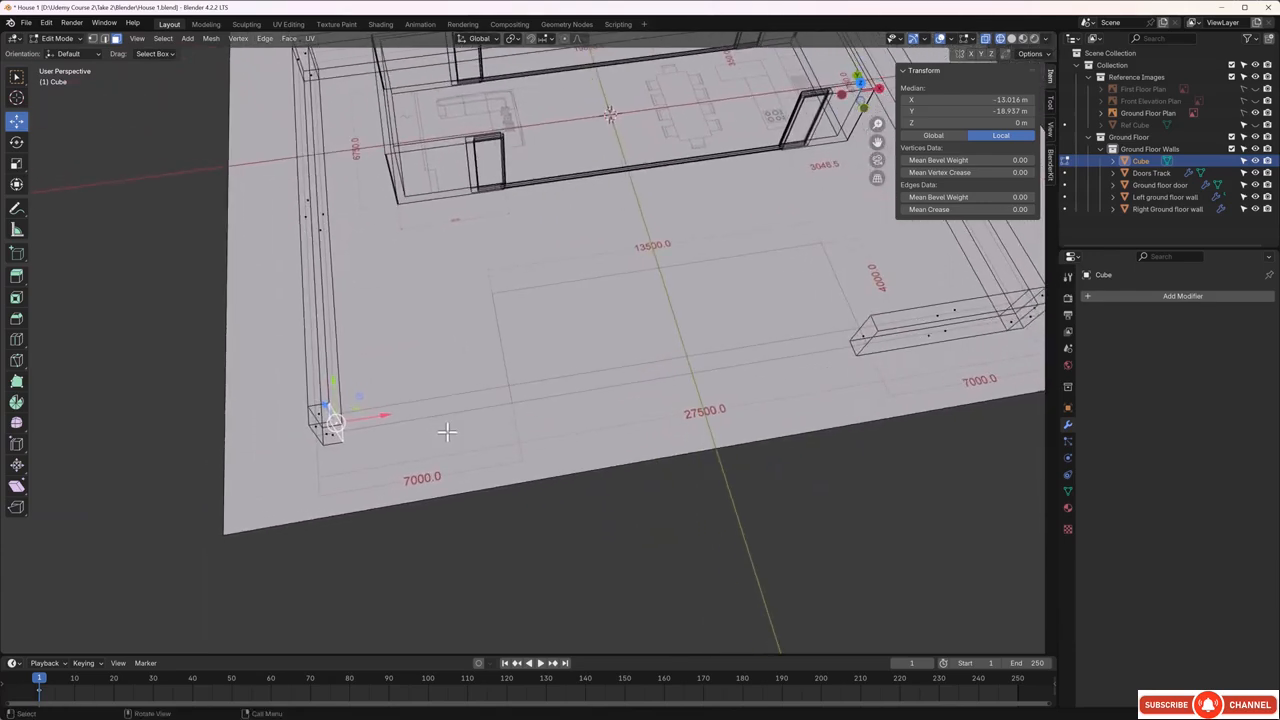
pyautogui.press('KP_7')
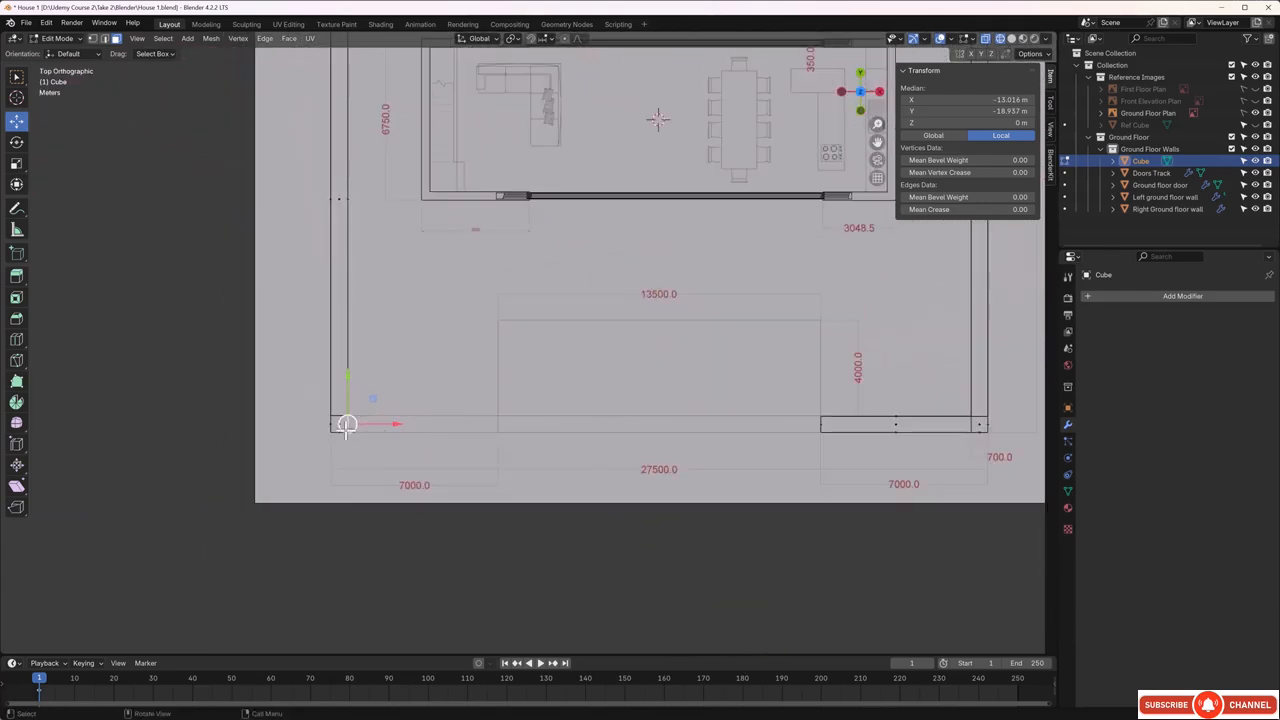
pyautogui.press('e')
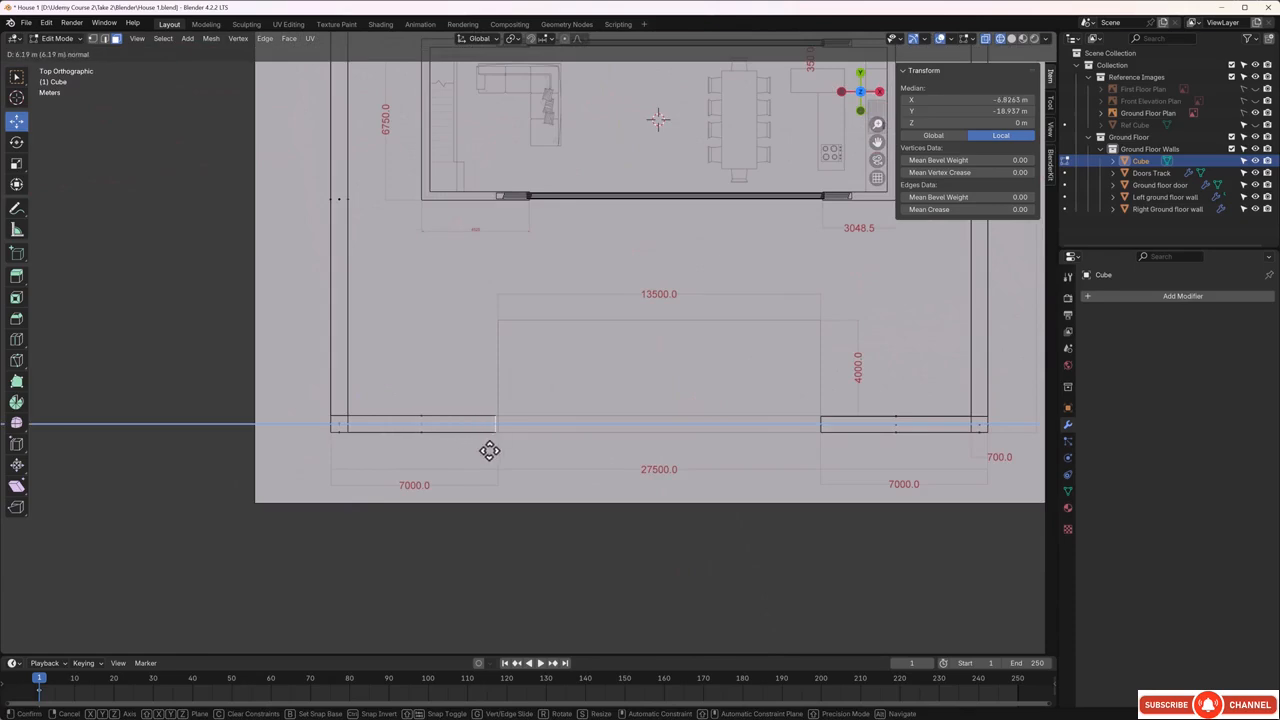
pyautogui.click(491, 453)
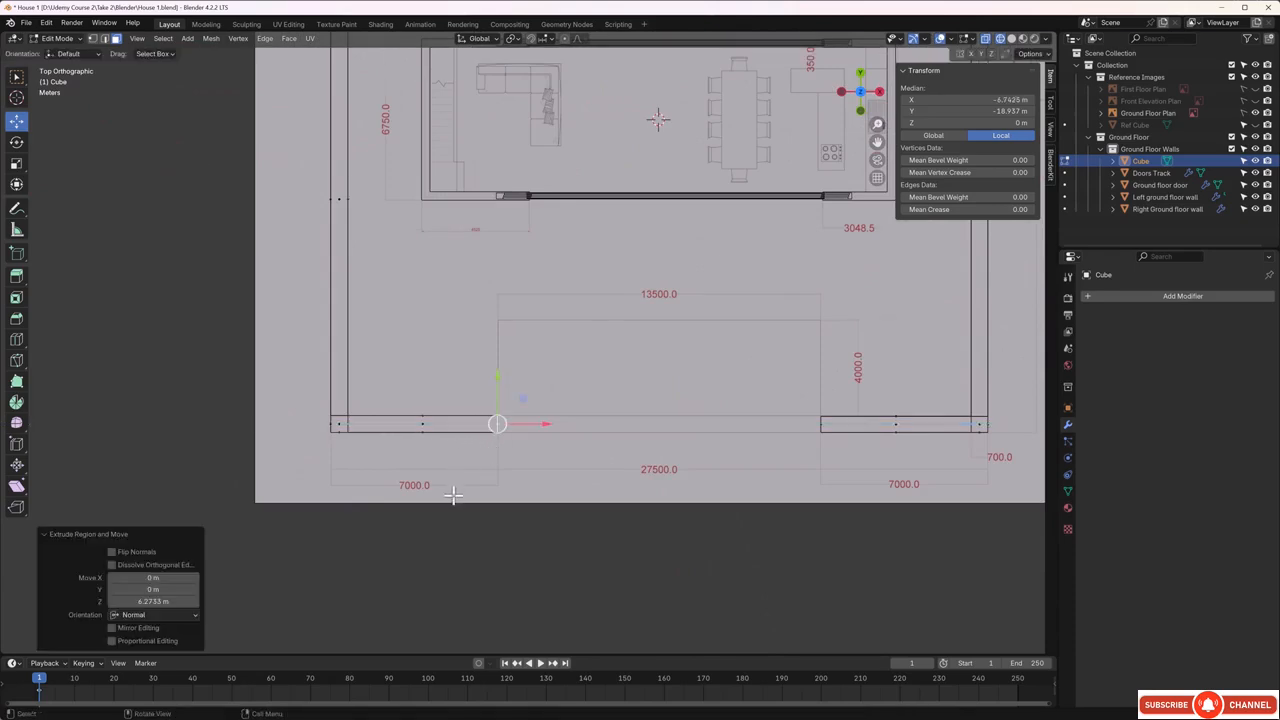
# - Raise the rear wall's top face and its two corner top faces about 1 m along Z
pyautogui.moveTo(453, 495); pyautogui.dragTo(506, 377, button='middle')
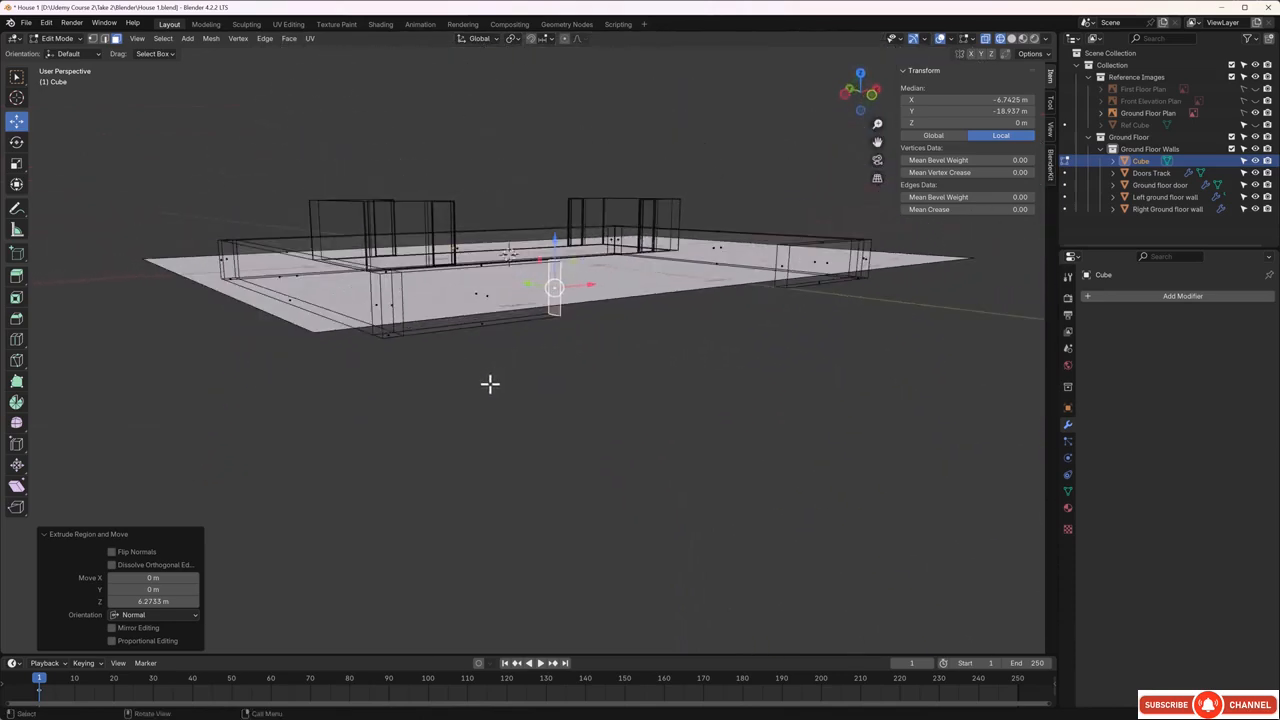
pyautogui.moveTo(454, 414); pyautogui.dragTo(495, 428, button='middle')
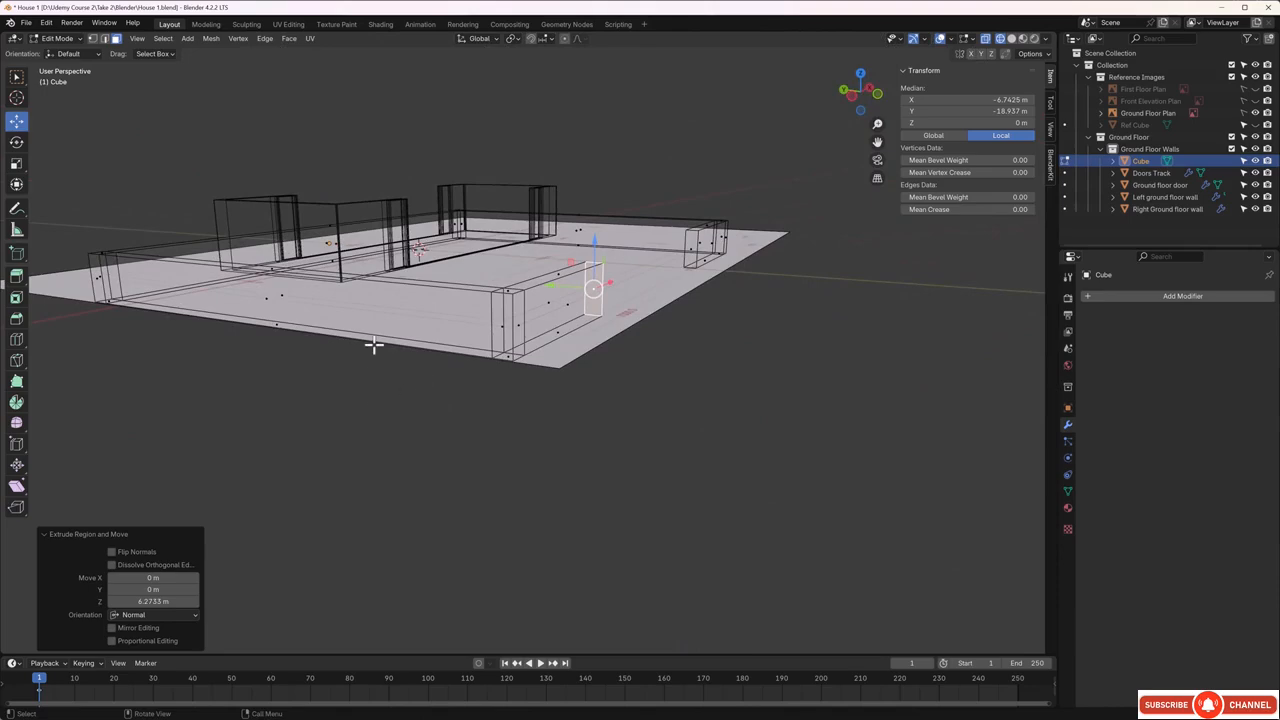
pyautogui.moveTo(373, 345); pyautogui.dragTo(625, 397, button='middle')
pyautogui.click(263, 277)
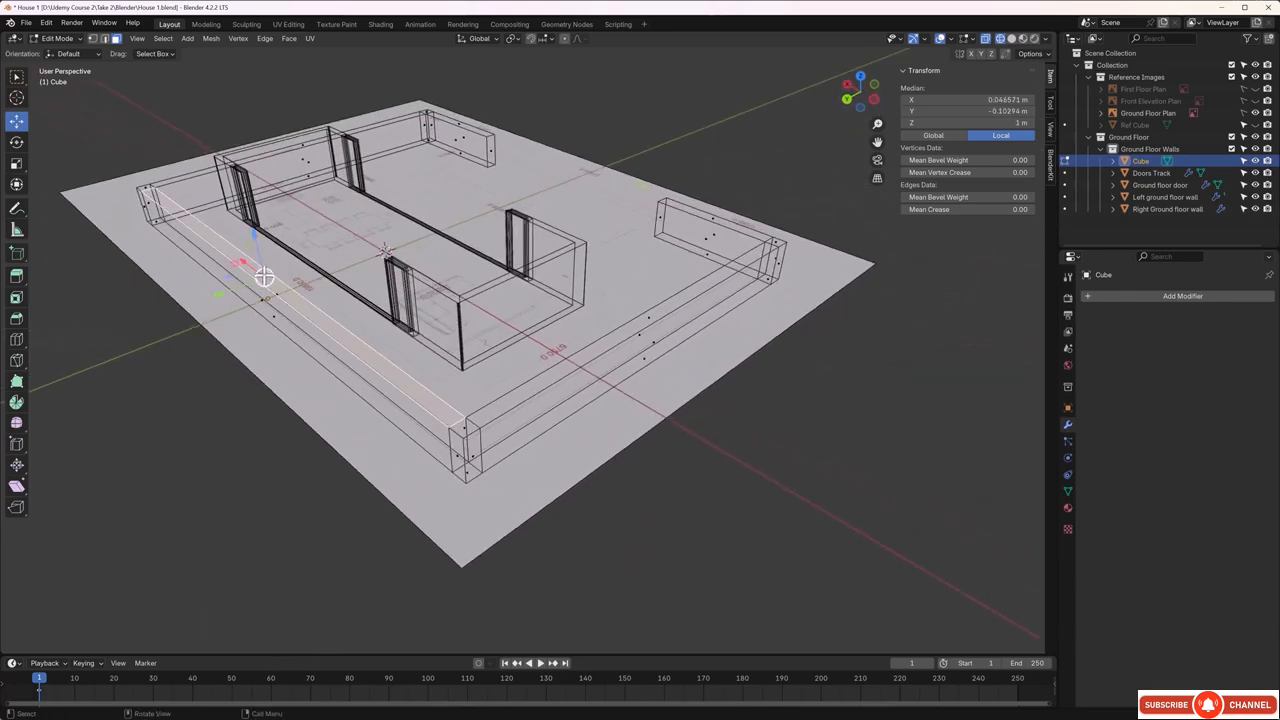
pyautogui.keyDown('shift'); pyautogui.click(465, 428); pyautogui.keyUp('shift')
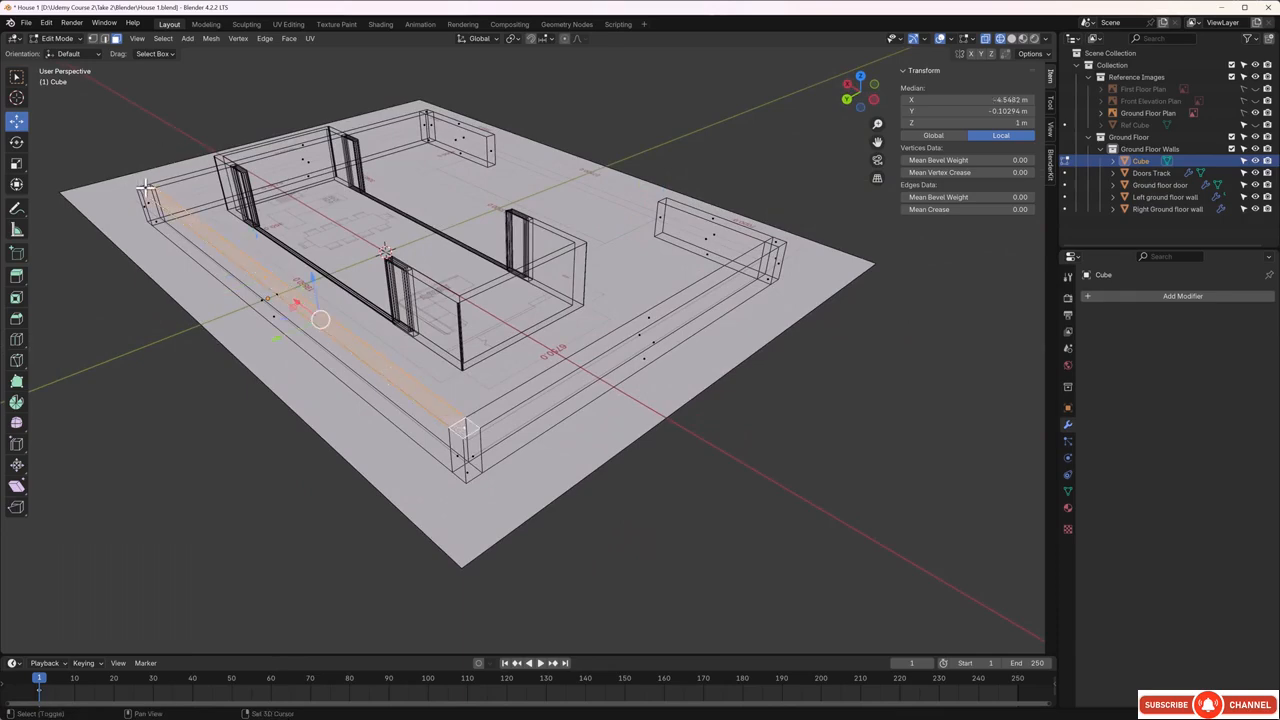
pyautogui.keyDown('shift'); pyautogui.click(146, 187); pyautogui.keyUp('shift')
pyautogui.moveTo(328, 318); pyautogui.dragTo(285, 270, button='middle')
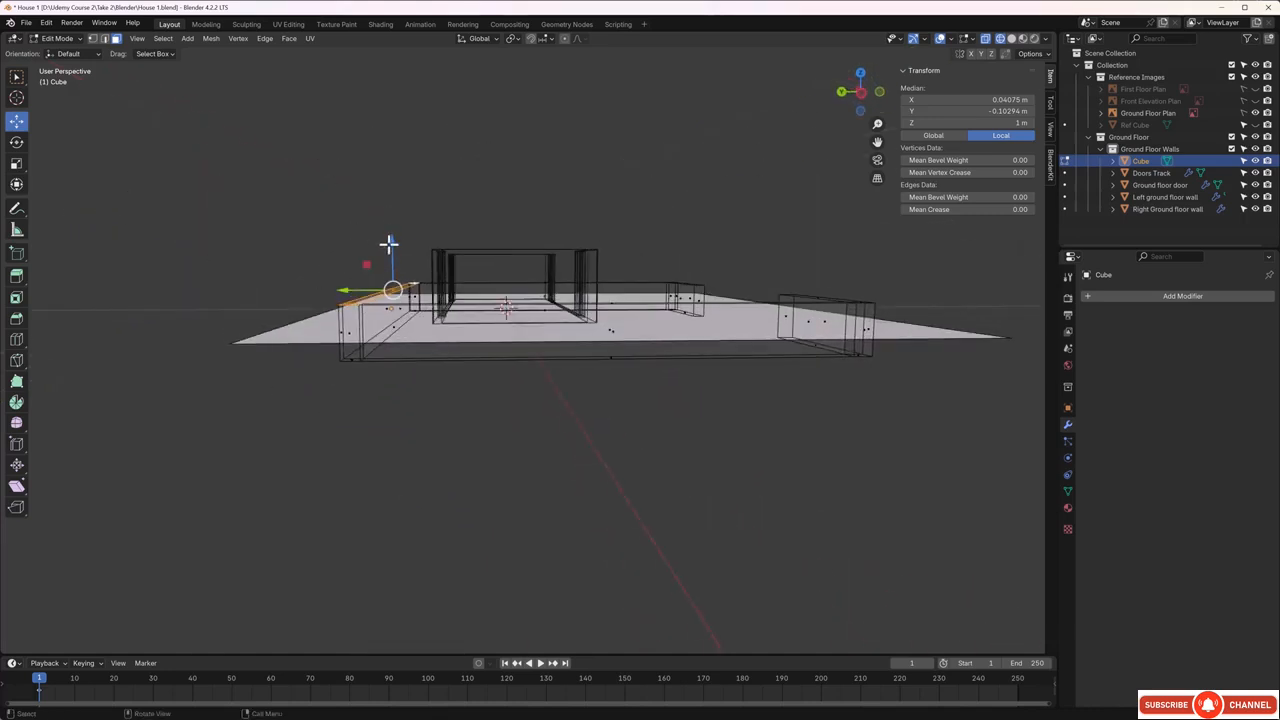
pyautogui.moveTo(391, 249); pyautogui.dragTo(392, 223)
# - Add the top faces of both front wall sections and their corners to the selected rear top faces
pyautogui.moveTo(580, 443); pyautogui.dragTo(508, 466, button='middle')
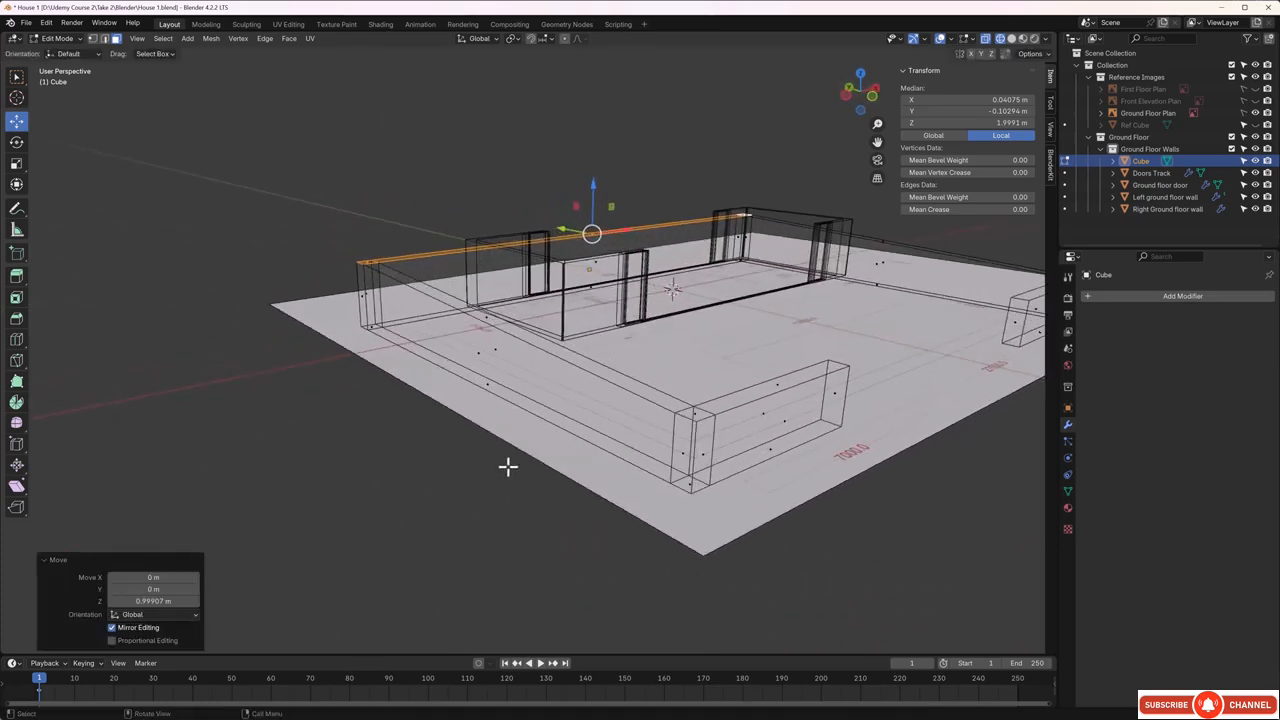
pyautogui.keyDown('shift'); pyautogui.click(778, 385); pyautogui.keyUp('shift')
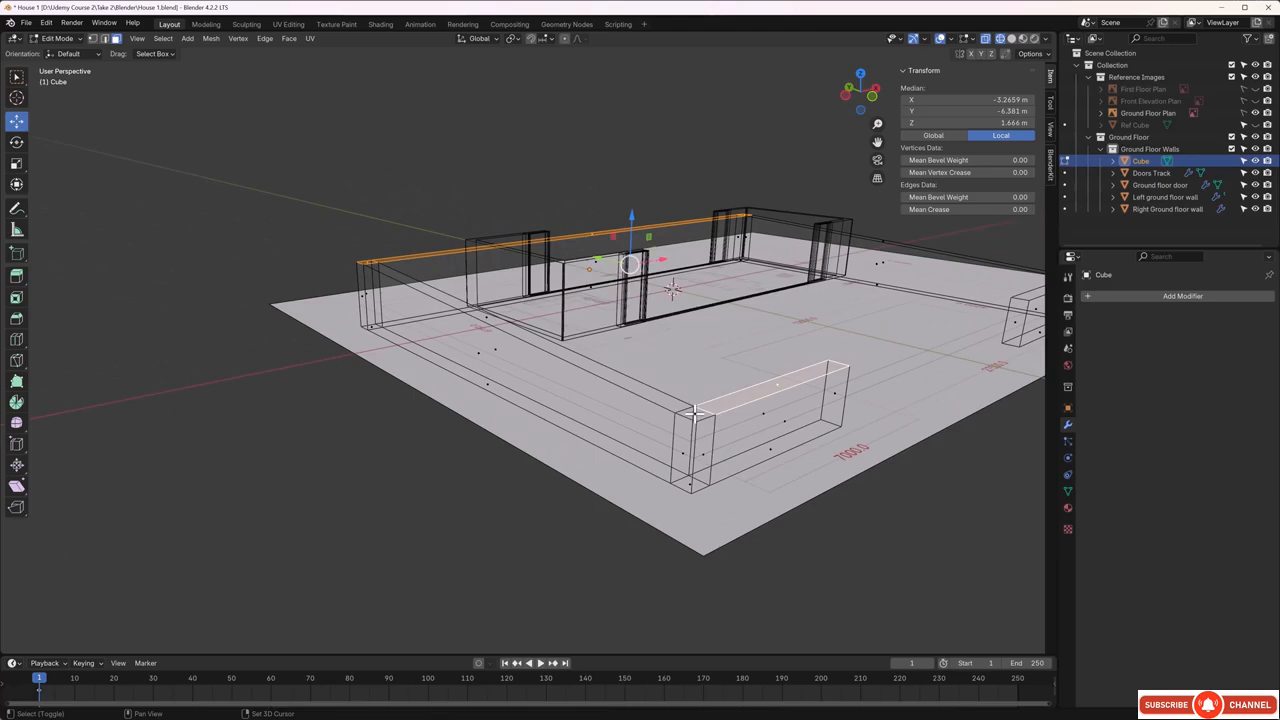
pyautogui.keyDown('shift'); pyautogui.click(695, 412); pyautogui.keyUp('shift')
pyautogui.moveTo(695, 412); pyautogui.dragTo(578, 421, button='middle')
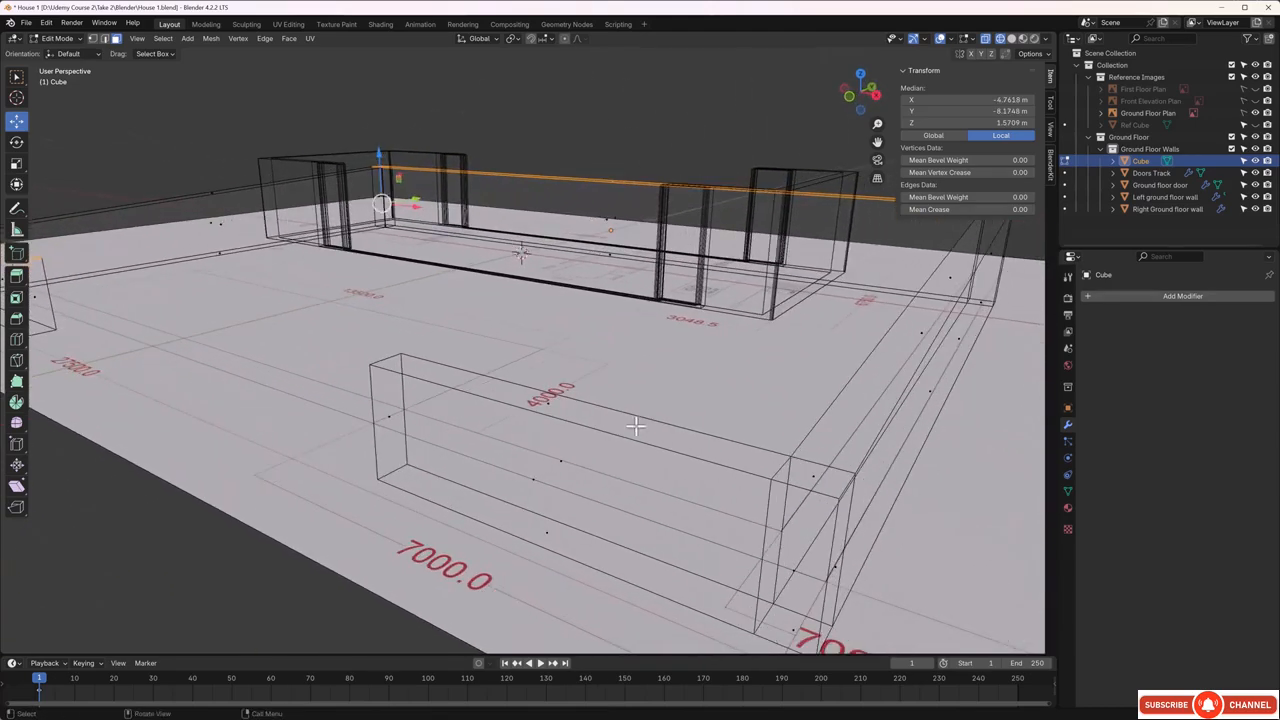
pyautogui.keyDown('shift'); pyautogui.click(548, 405); pyautogui.keyUp('shift')
pyautogui.keyDown('shift'); pyautogui.click(813, 474); pyautogui.keyUp('shift')
pyautogui.scroll(-2, 708, 451)
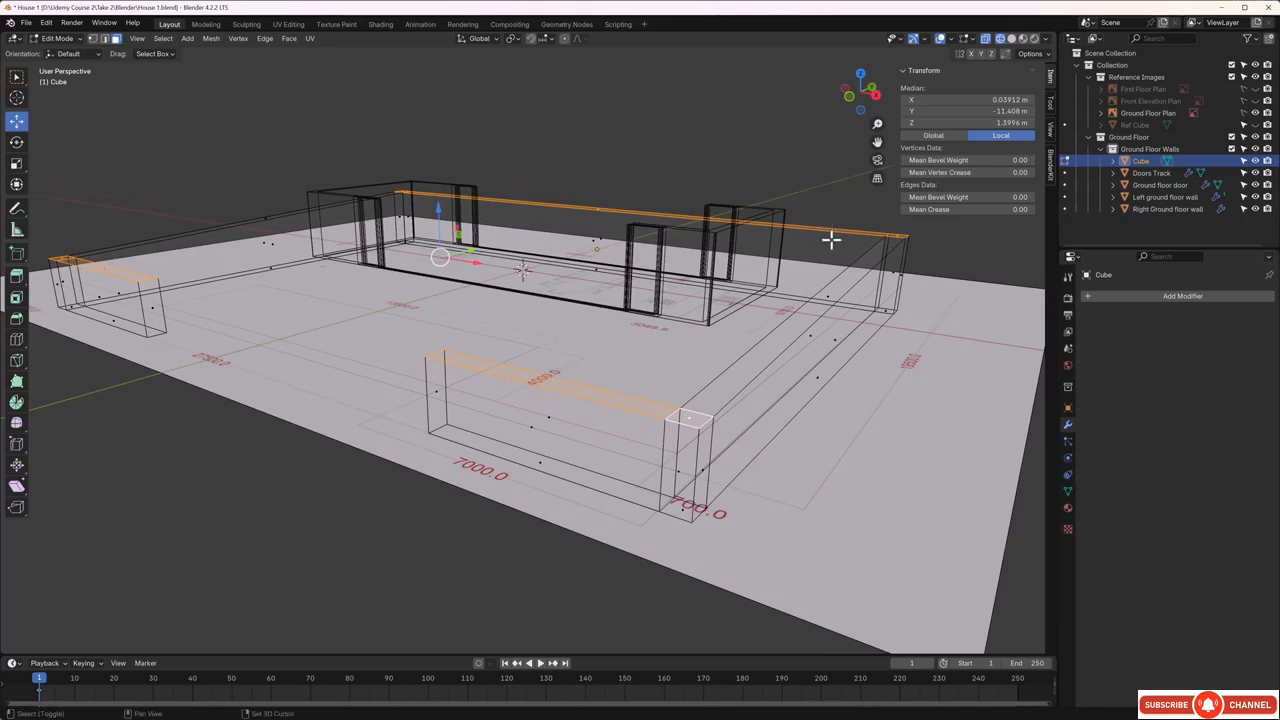
pyautogui.keyDown('ctrl'); pyautogui.click(900, 236); pyautogui.keyUp('ctrl')
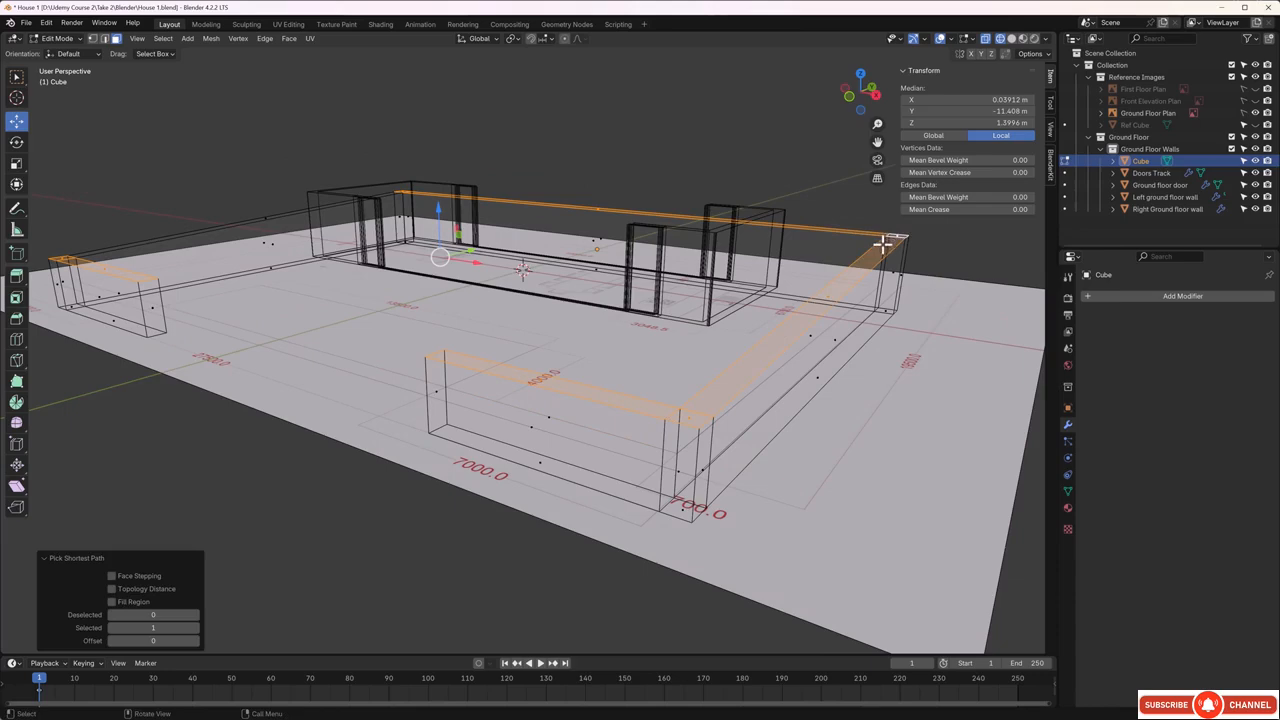
pyautogui.keyDown('shift'); pyautogui.click(828, 298); pyautogui.keyUp('shift')
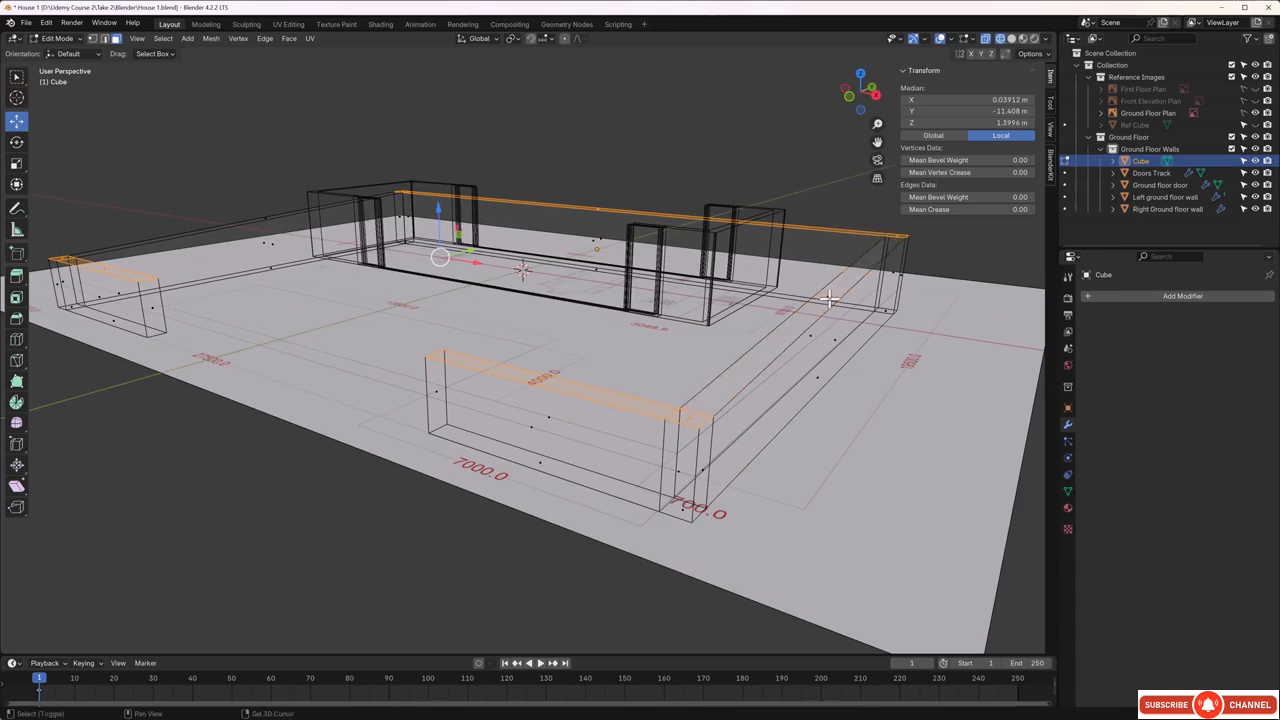
pyautogui.keyDown('ctrl'); pyautogui.click(898, 235); pyautogui.keyUp('ctrl')
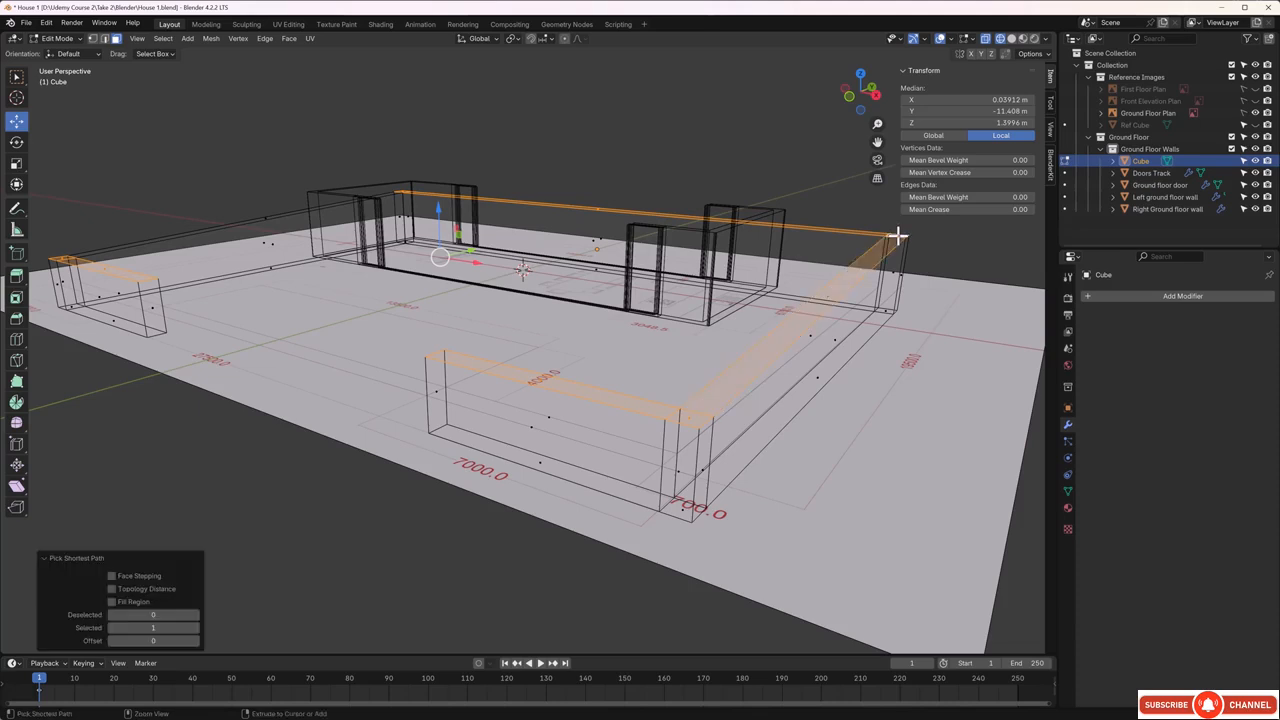
pyautogui.keyDown('ctrl'); pyautogui.click(877, 257); pyautogui.keyUp('ctrl')
pyautogui.keyDown('shift'); pyautogui.click(825, 298); pyautogui.keyUp('shift')
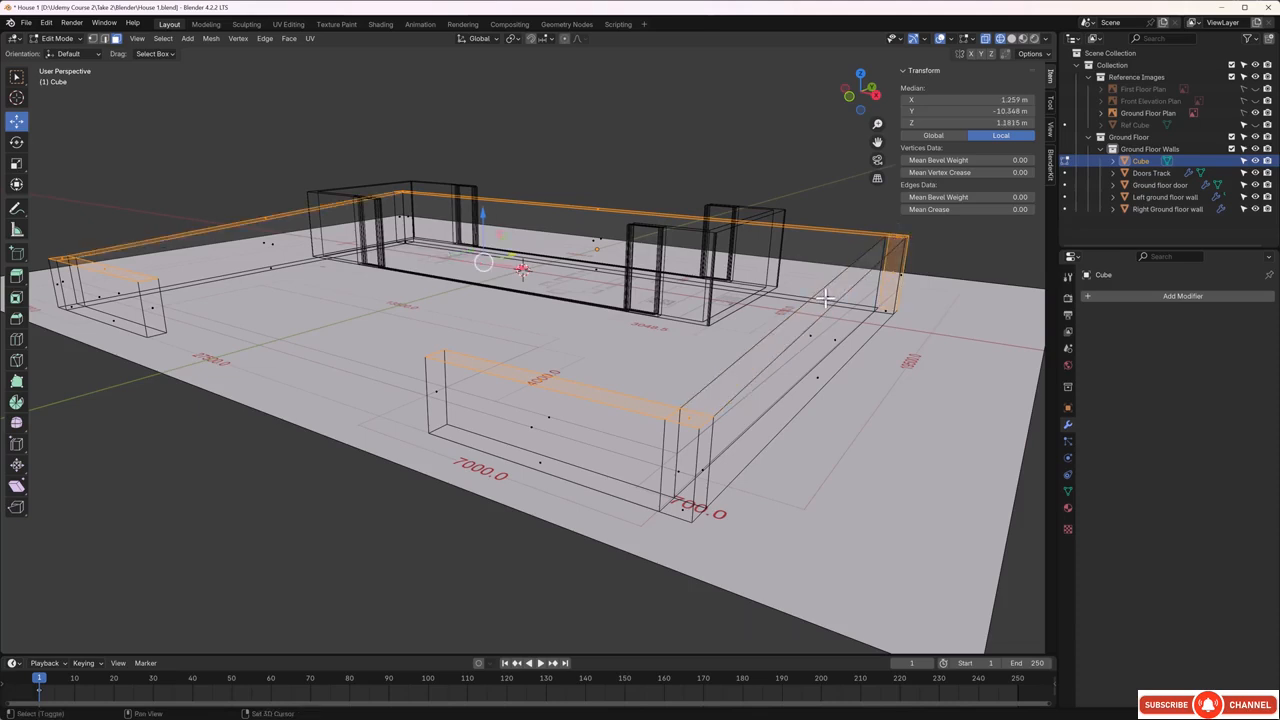
pyautogui.click(692, 159)
pyautogui.moveTo(486, 283); pyautogui.dragTo(566, 386, button='middle')
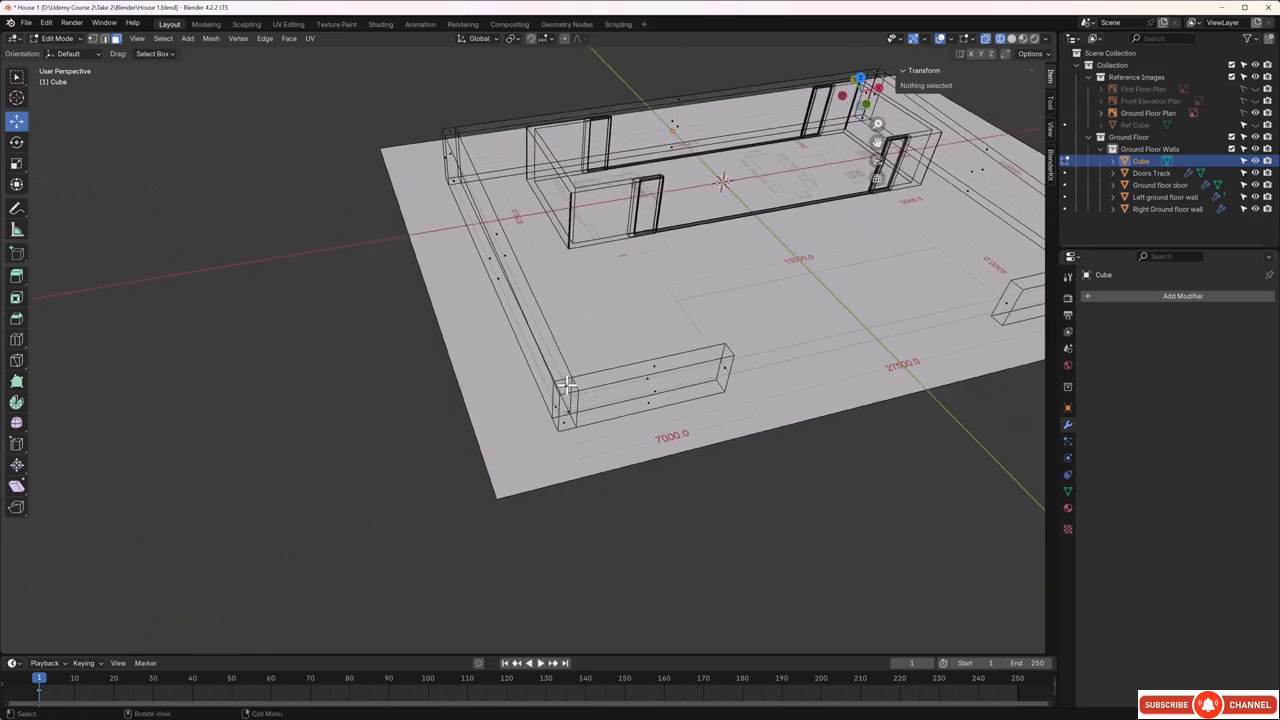
pyautogui.keyDown('shift'); pyautogui.click(566, 386); pyautogui.keyUp('shift')
pyautogui.keyDown('shift'); pyautogui.click(653, 368); pyautogui.keyUp('shift')
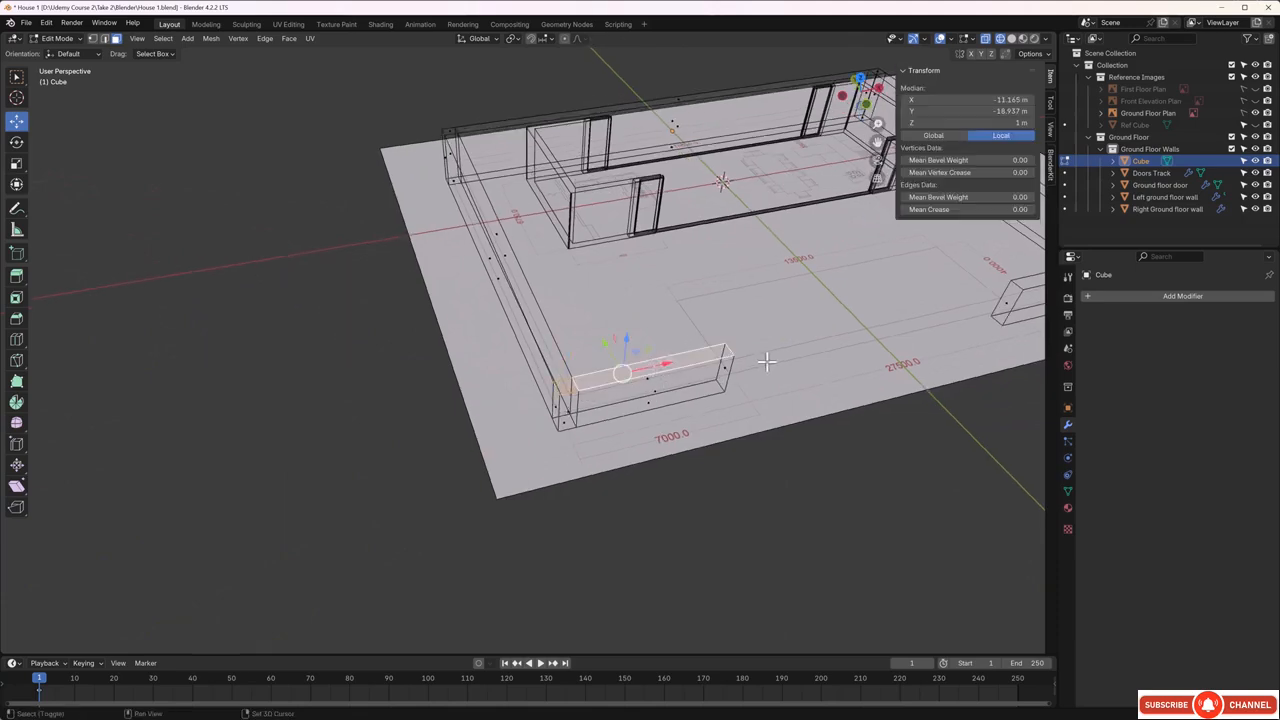
pyautogui.keyDown('shift'); pyautogui.moveTo(767, 362); pyautogui.dragTo(426, 397, button='middle'); pyautogui.keyUp('shift')
pyautogui.moveTo(650, 388); pyautogui.dragTo(562, 384, button='middle')
pyautogui.scroll(3, 621, 357)
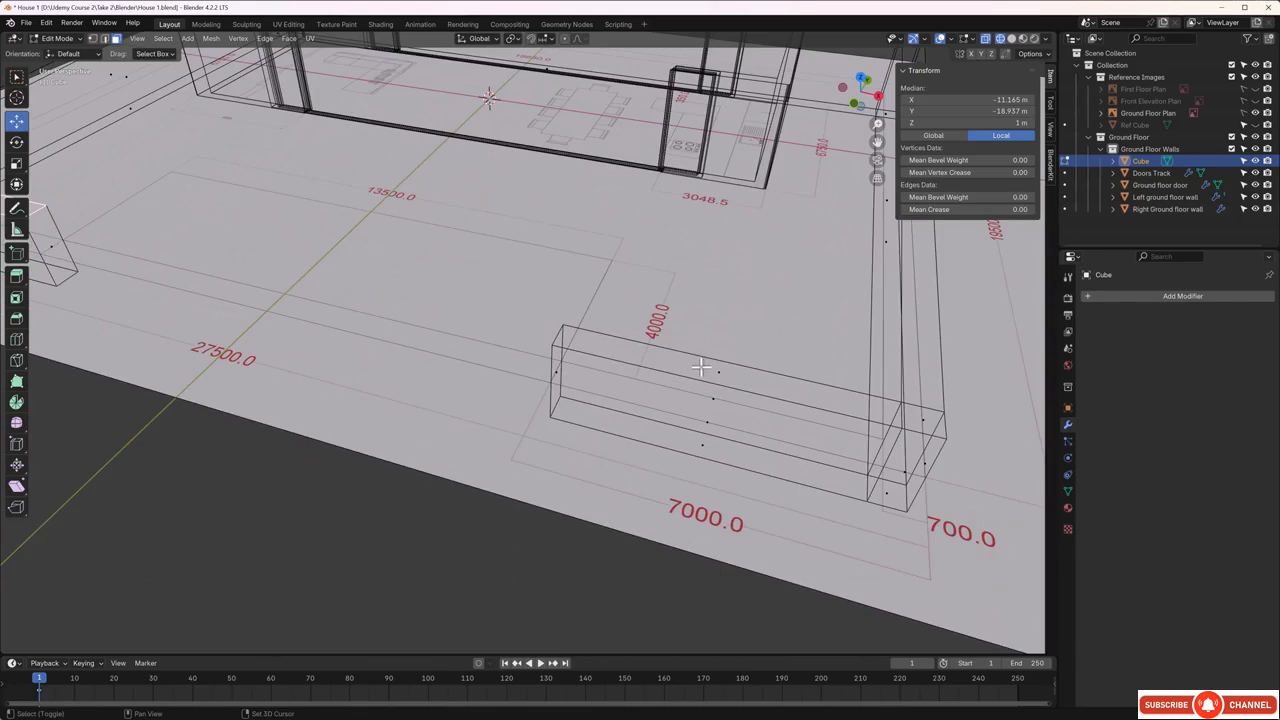
pyautogui.keyDown('shift'); pyautogui.click(718, 372); pyautogui.keyUp('shift')
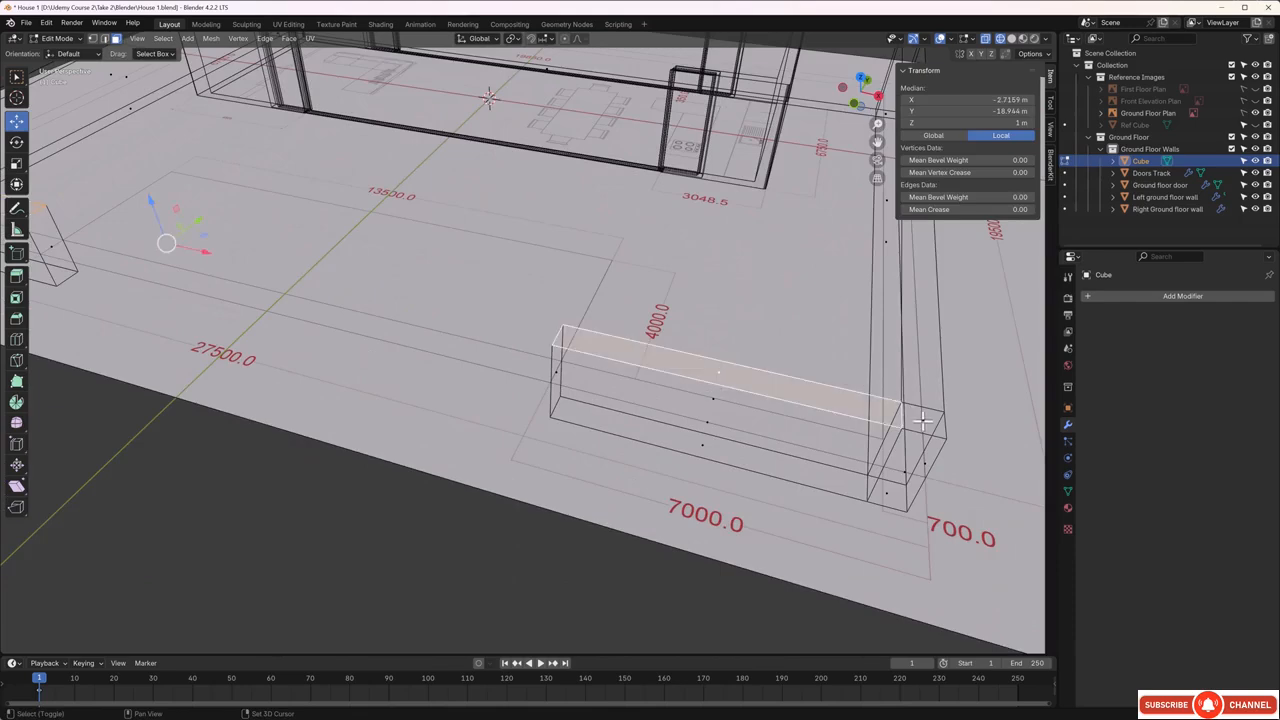
pyautogui.keyDown('shift'); pyautogui.click(924, 422); pyautogui.keyUp('shift')
pyautogui.scroll(-5, 811, 366)
pyautogui.moveTo(811, 366); pyautogui.dragTo(853, 337, button='middle')
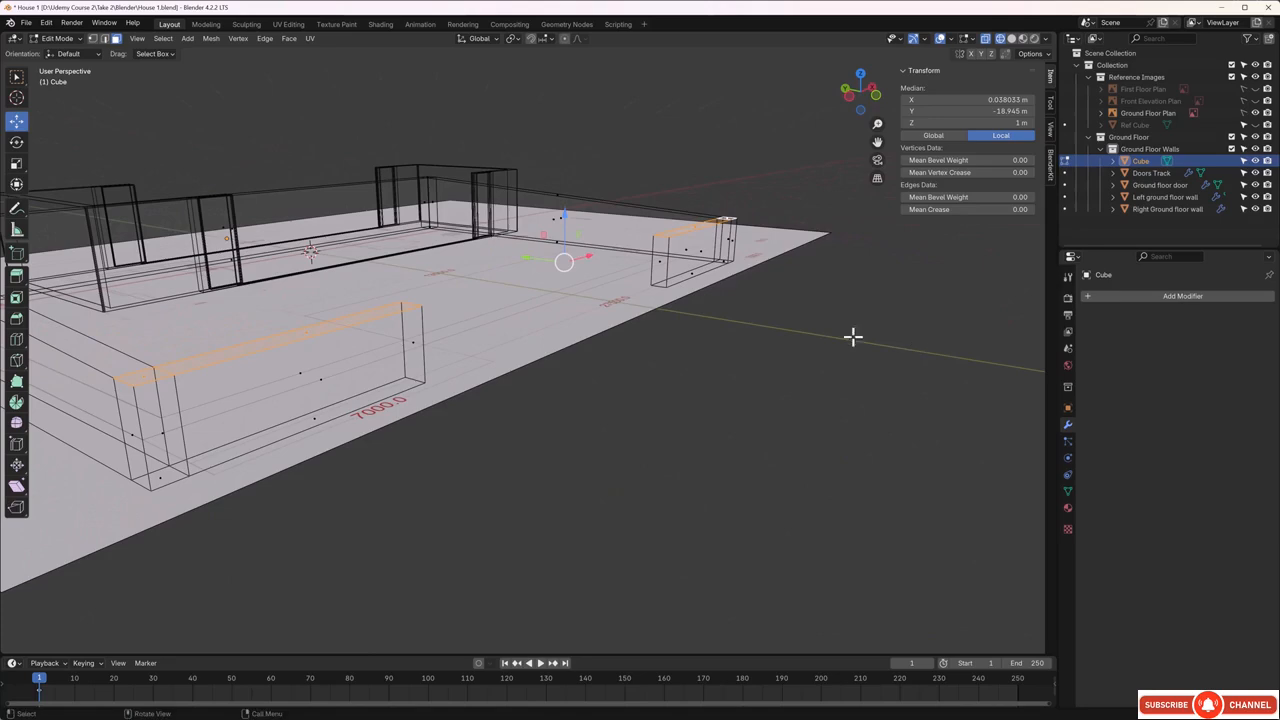
pyautogui.click(776, 393)
# - Select the top and vertical seam edges at both front corners of the boundary wall
pyautogui.moveTo(776, 393)
pyautogui.mouseDown(button='middle')
pyautogui.moveTo(723, 389)
pyautogui.moveTo(777, 387)
pyautogui.mouseUp(button='middle')
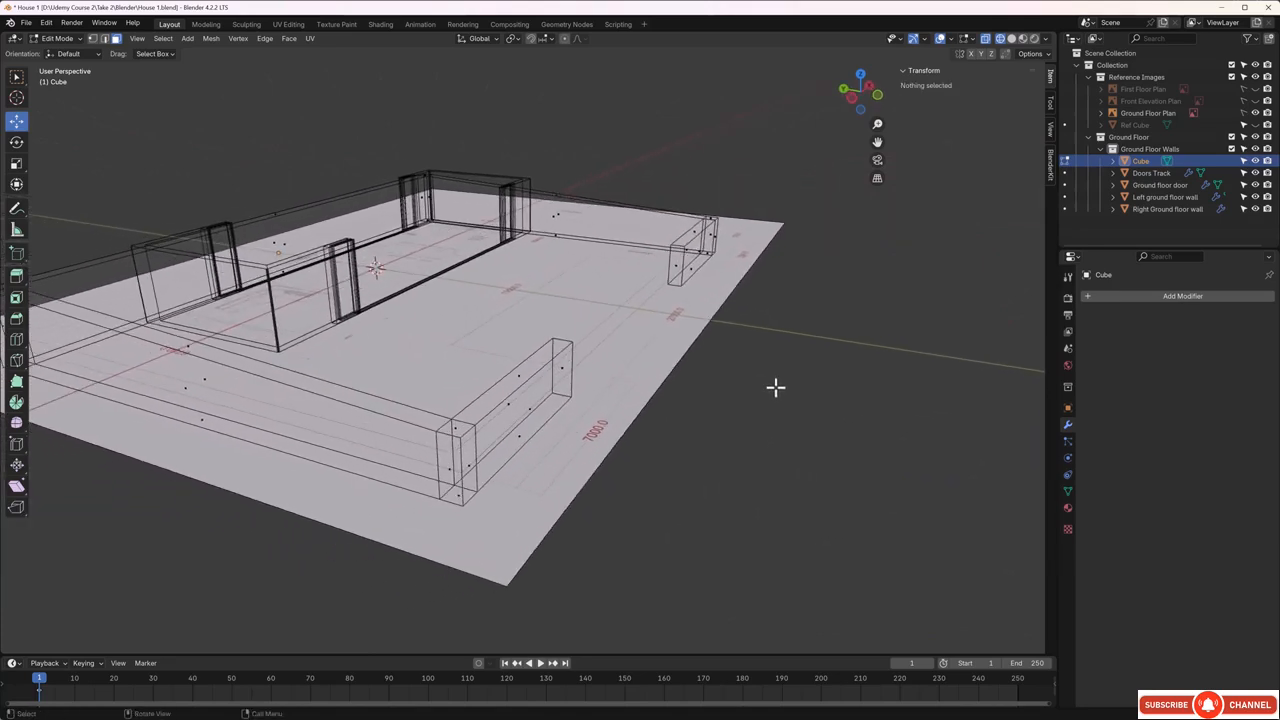
pyautogui.moveTo(720, 351); pyautogui.dragTo(590, 434, button='middle')
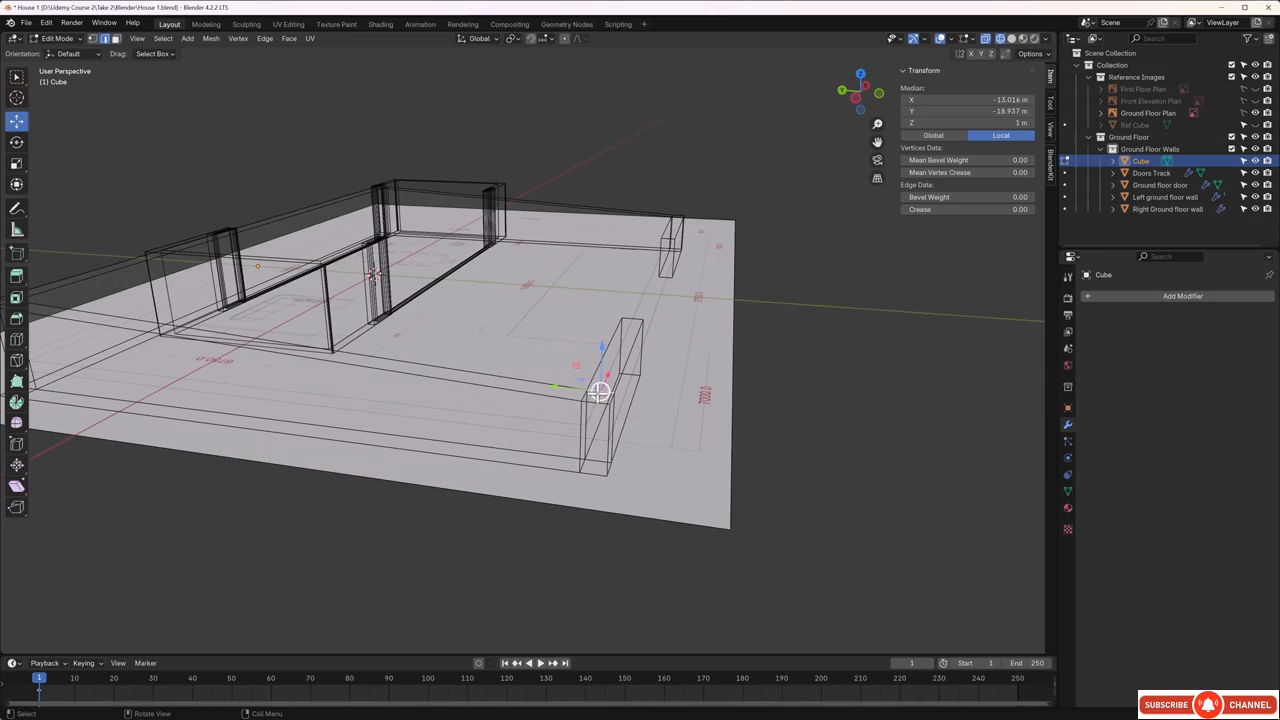
pyautogui.keyDown('shift'); pyautogui.click(585, 396); pyautogui.keyUp('shift')
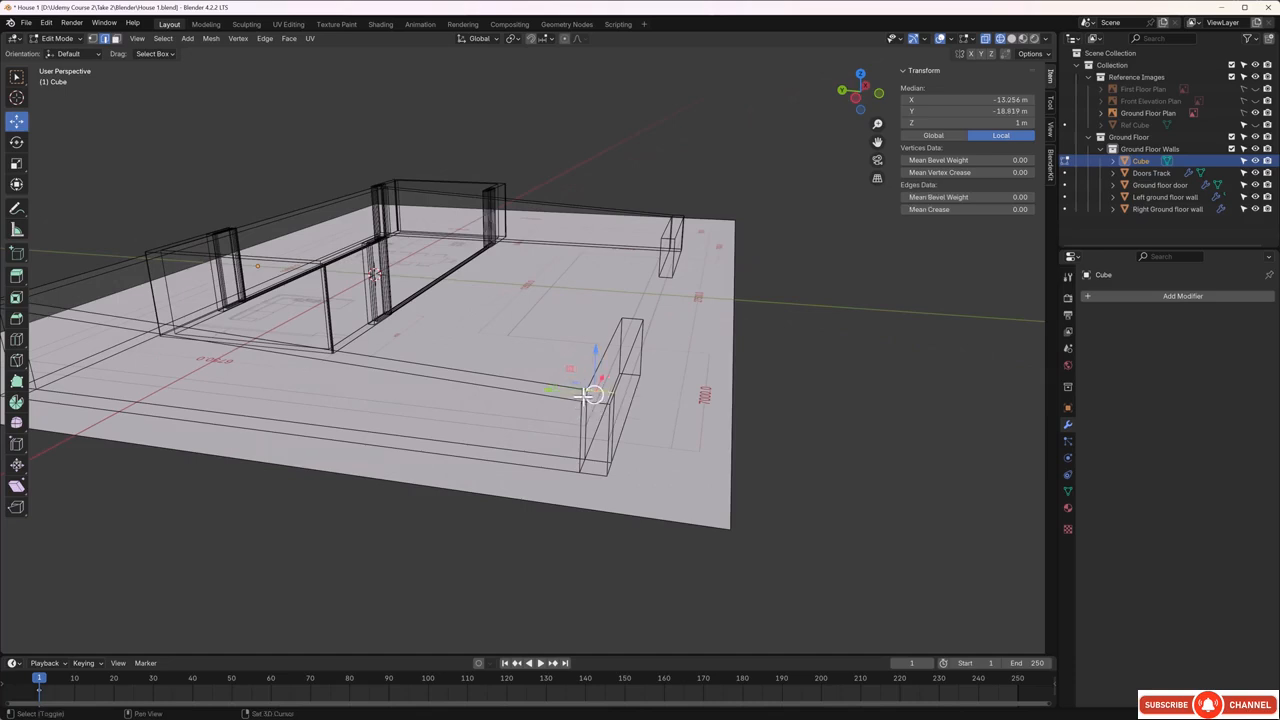
pyautogui.keyDown('shift'); pyautogui.click(581, 418); pyautogui.keyUp('shift')
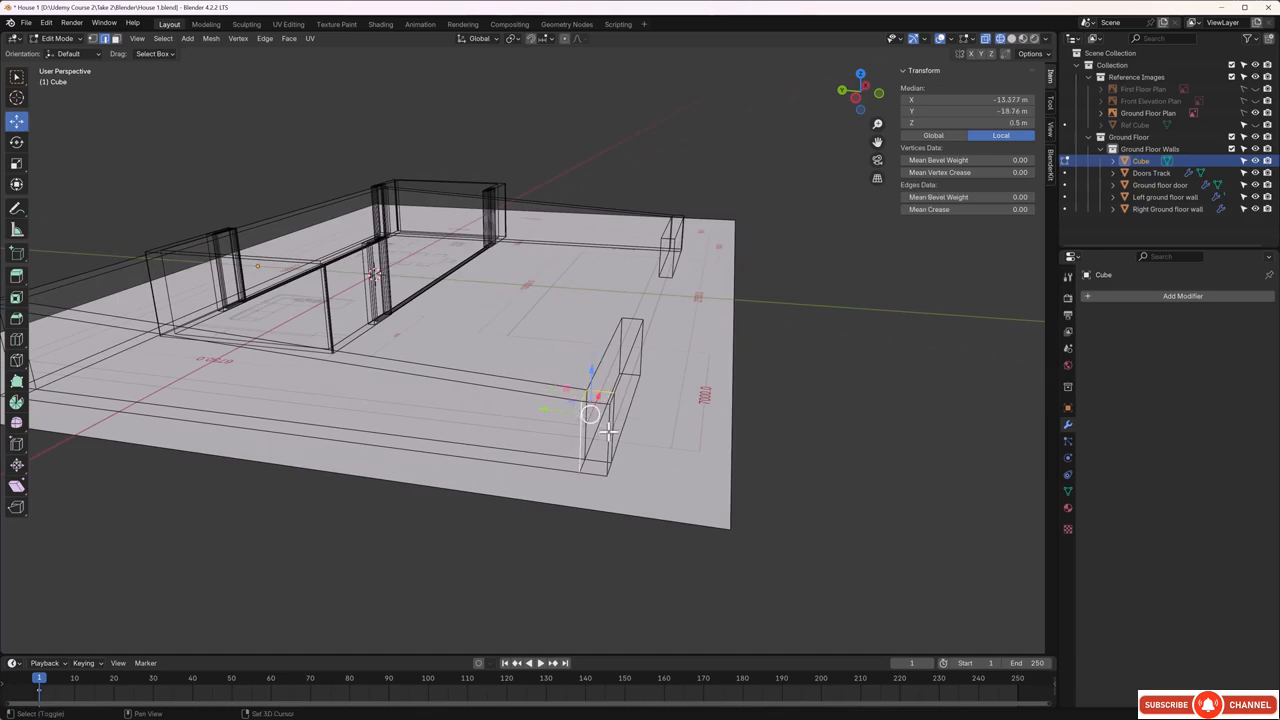
pyautogui.keyDown('shift'); pyautogui.click(613, 408); pyautogui.keyUp('shift')
pyautogui.moveTo(613, 410); pyautogui.dragTo(434, 451, button='middle')
pyautogui.scroll(4, 609, 389)
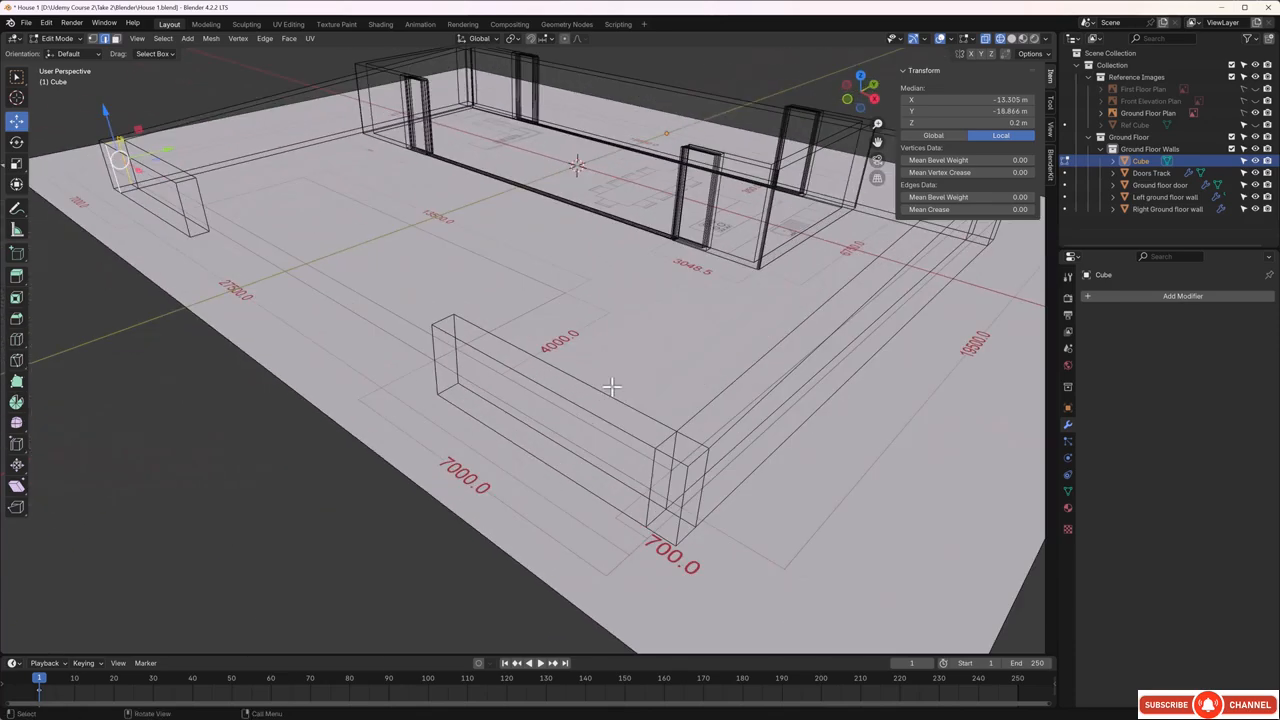
pyautogui.keyDown('shift'); pyautogui.click(680, 441); pyautogui.keyUp('shift')
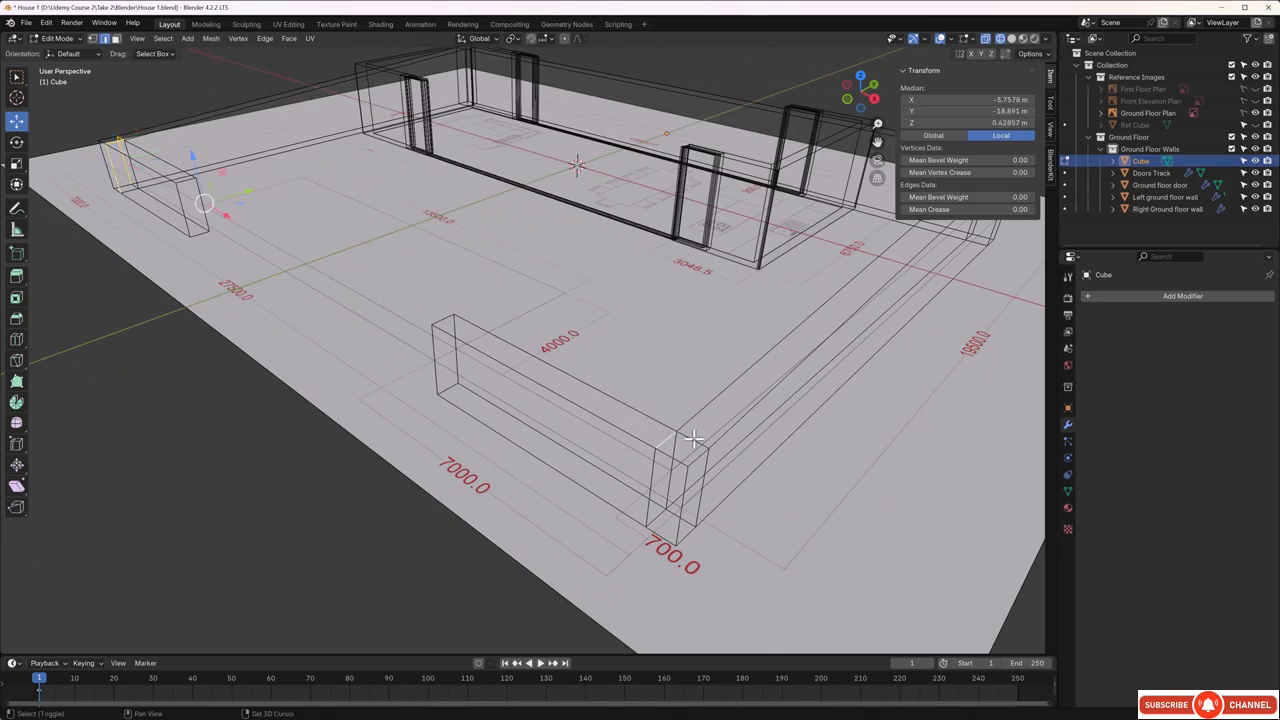
pyautogui.keyDown('shift'); pyautogui.click(693, 440); pyautogui.keyUp('shift')
pyautogui.keyDown('shift'); pyautogui.click(654, 463); pyautogui.keyUp('shift')
# - Add the top and vertical seam edges at both rear corners to the selection and dissolve all the selected edges
pyautogui.moveTo(654, 463); pyautogui.dragTo(620, 437, button='middle')
pyautogui.keyDown('shift'); pyautogui.click(563, 470); pyautogui.keyUp('shift')
pyautogui.keyDown('shift'); pyautogui.click(706, 446); pyautogui.keyUp('shift')
pyautogui.scroll(5, 700, 420)
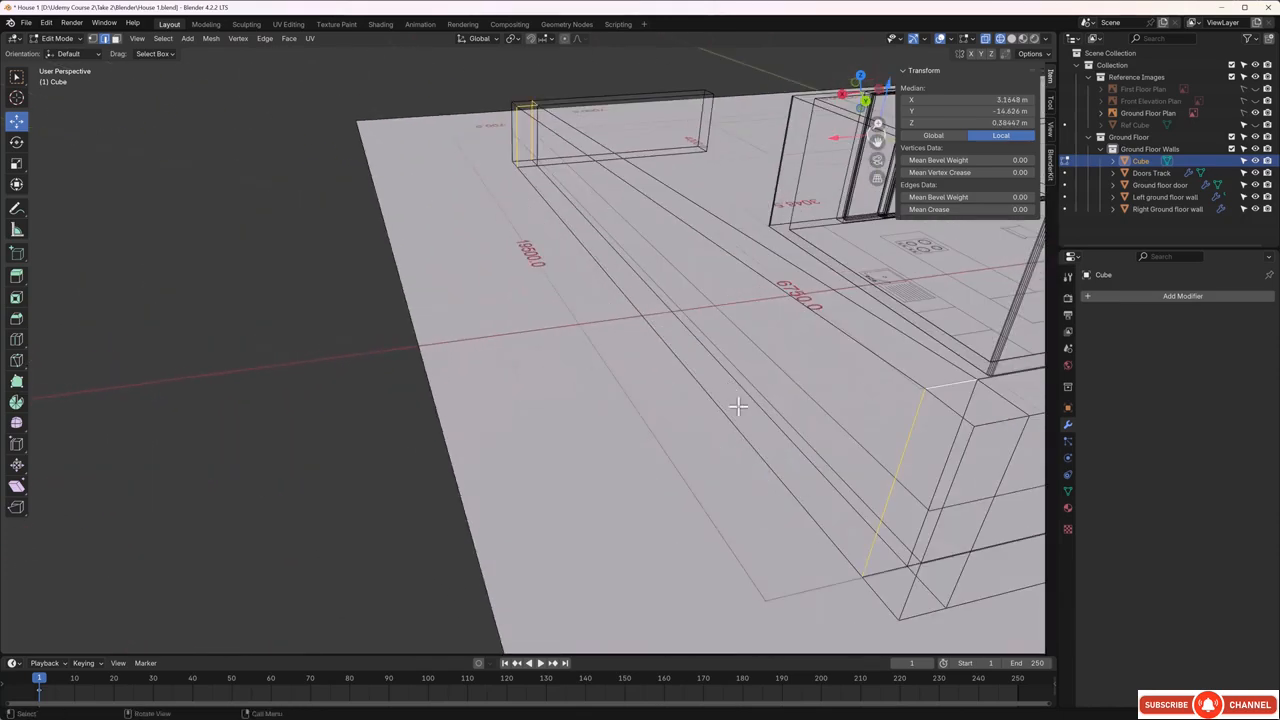
pyautogui.keyDown('shift'); pyautogui.moveTo(737, 405); pyautogui.dragTo(847, 412, button='middle'); pyautogui.keyUp('shift')
pyautogui.keyDown('shift'); pyautogui.click(840, 386); pyautogui.keyUp('shift')
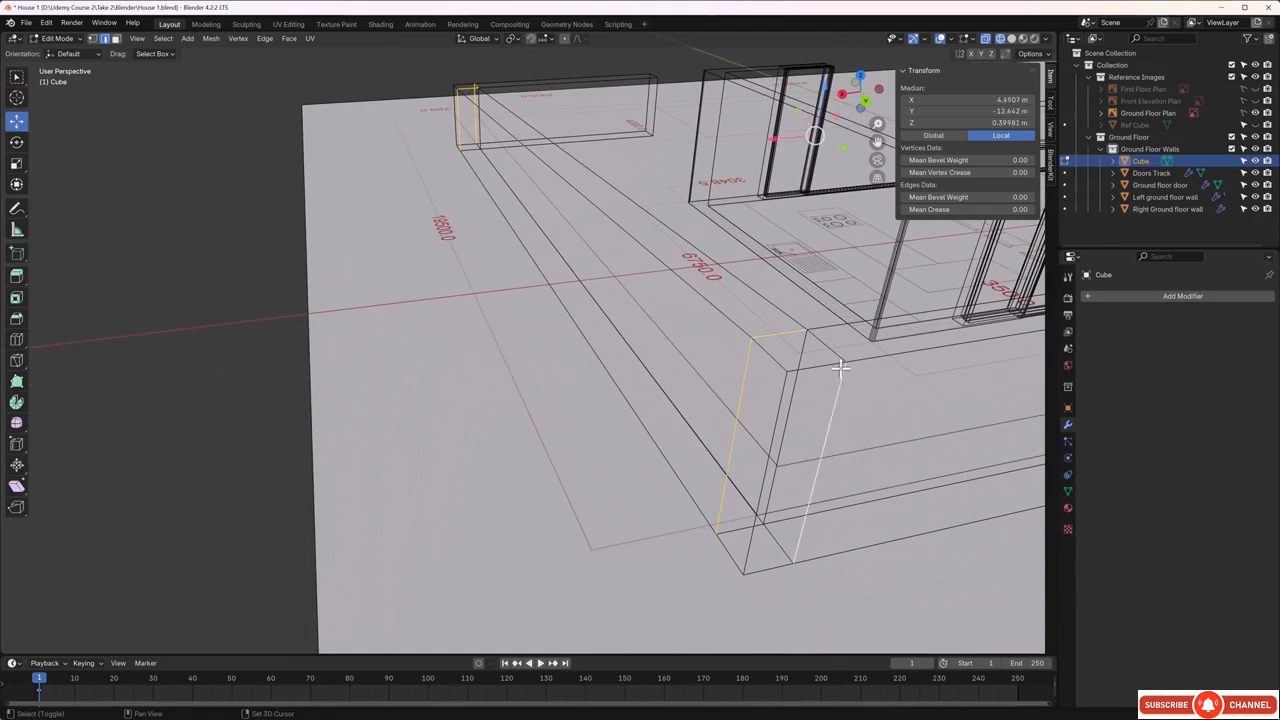
pyautogui.keyDown('shift'); pyautogui.click(833, 352); pyautogui.keyUp('shift')
pyautogui.scroll(-4, 870, 373)
pyautogui.moveTo(888, 380); pyautogui.dragTo(672, 374, button='middle')
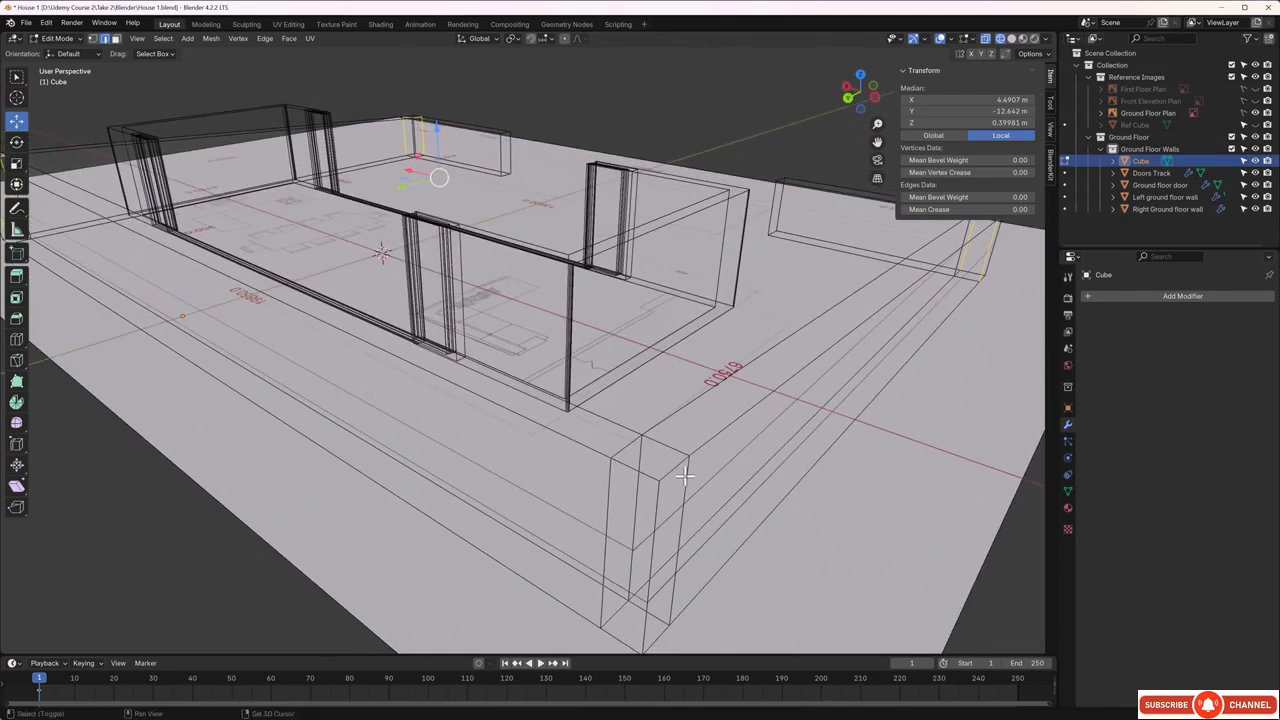
pyautogui.keyDown('shift'); pyautogui.click(685, 476); pyautogui.keyUp('shift')
pyautogui.keyDown('shift'); pyautogui.click(669, 448); pyautogui.keyUp('shift')
pyautogui.keyDown('shift'); pyautogui.click(636, 442); pyautogui.keyUp('shift')
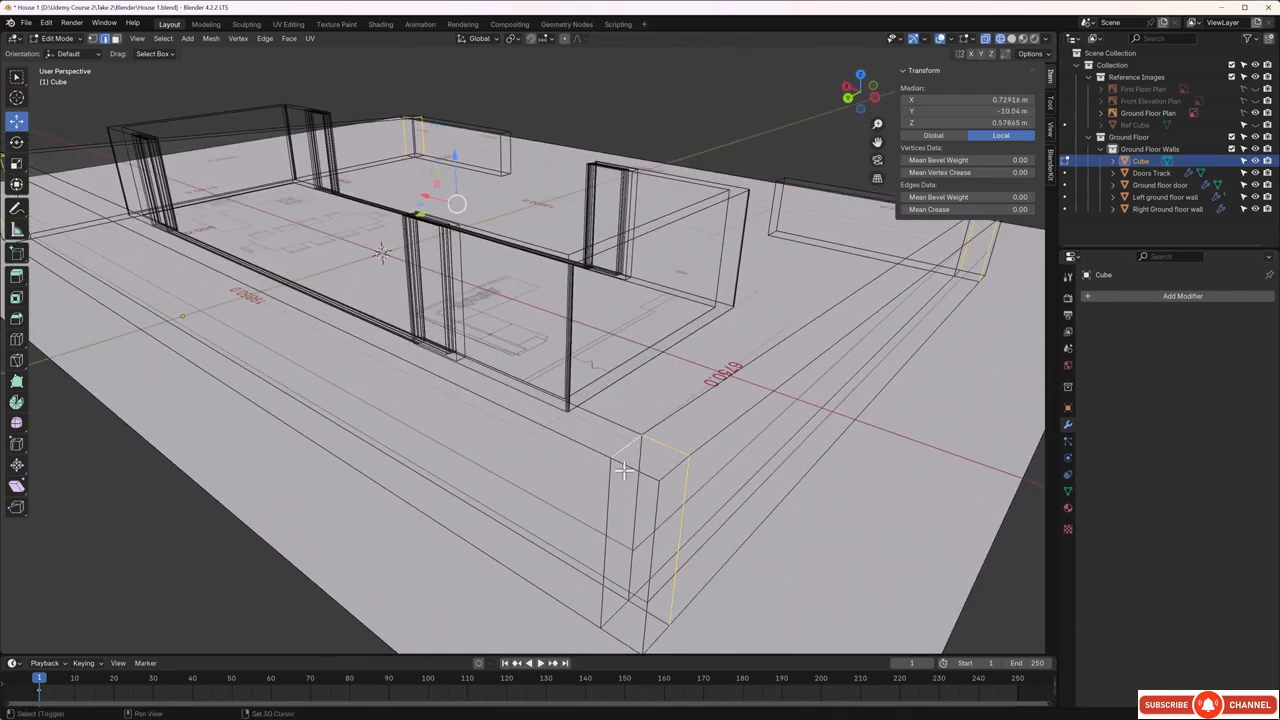
pyautogui.keyDown('shift'); pyautogui.click(607, 478); pyautogui.keyUp('shift')
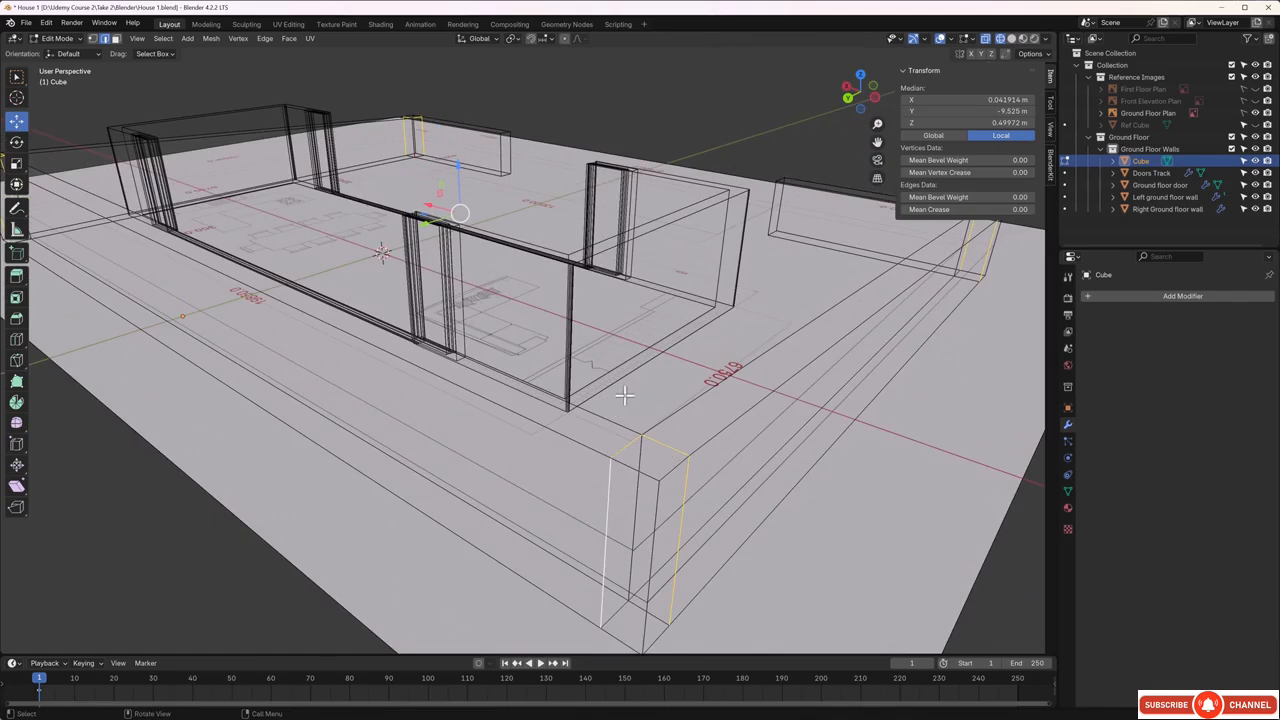
pyautogui.hotkey('ctrl', 'e')
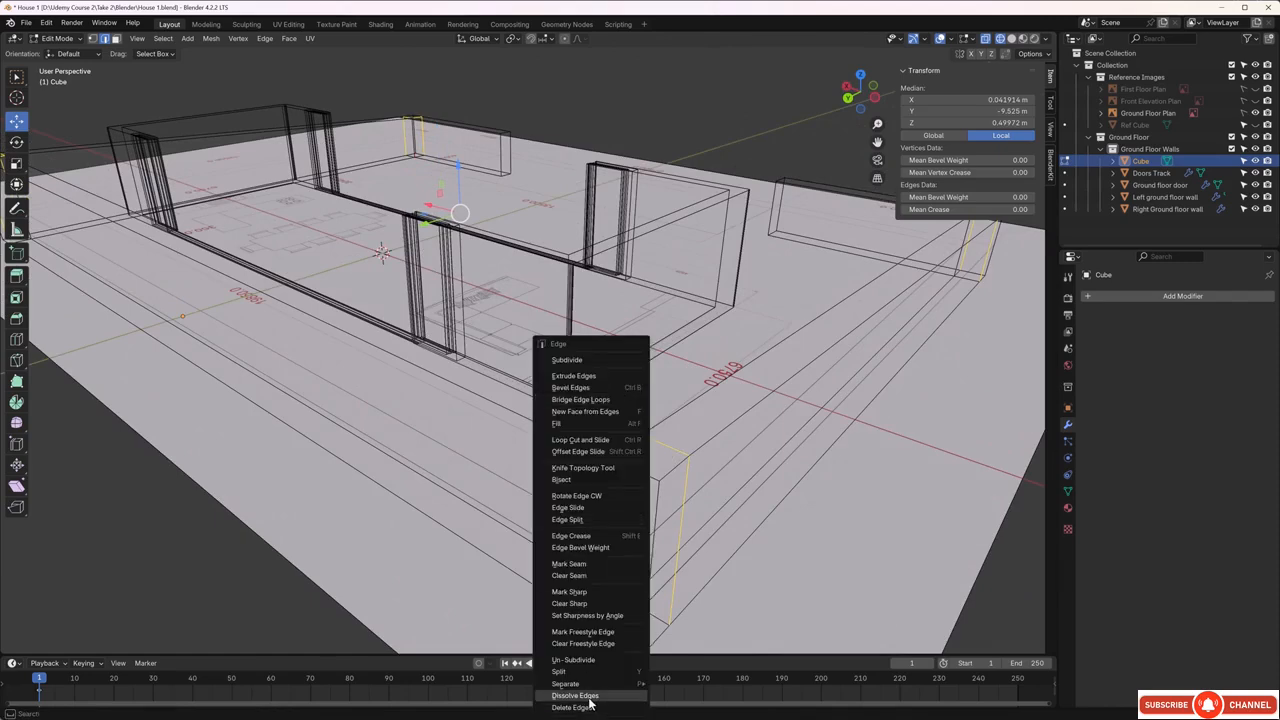
pyautogui.click(589, 696)
# - Switch the viewport display from wireframe to solid shading
pyautogui.scroll(-4, 640, 465)
pyautogui.moveTo(662, 451); pyautogui.dragTo(633, 437, button='middle')
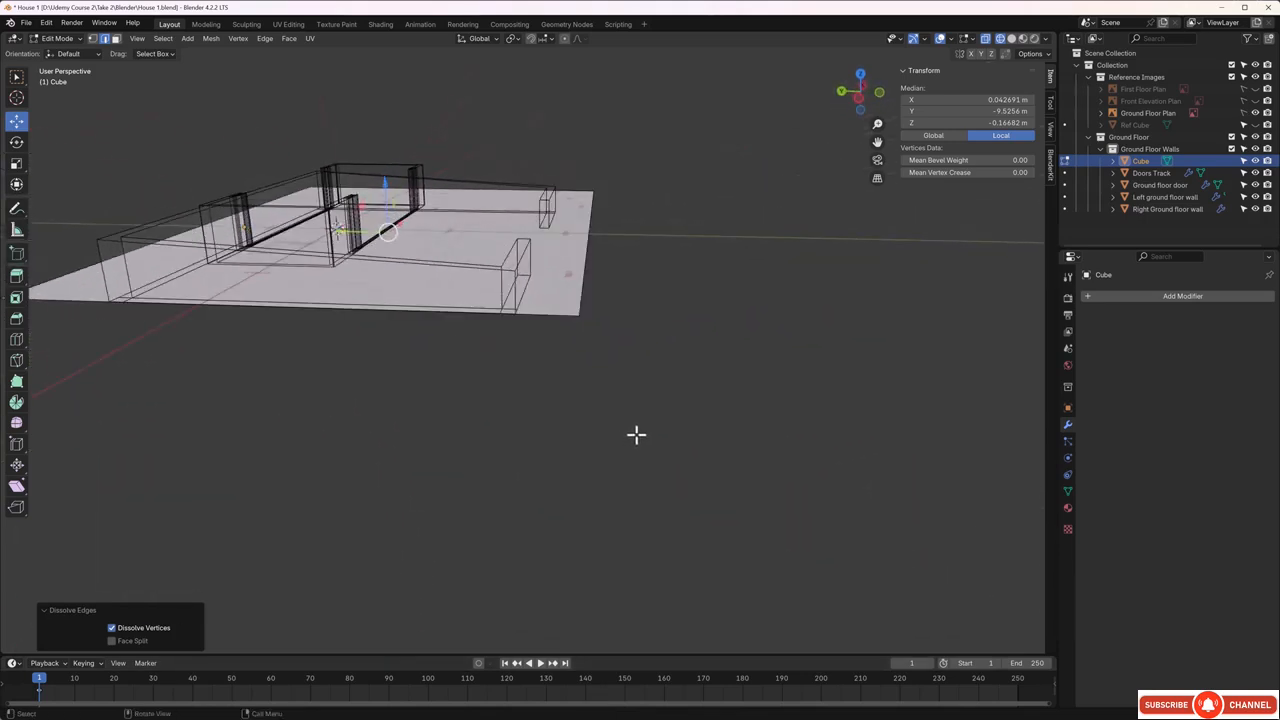
pyautogui.press('z')
pyautogui.click(718, 436)
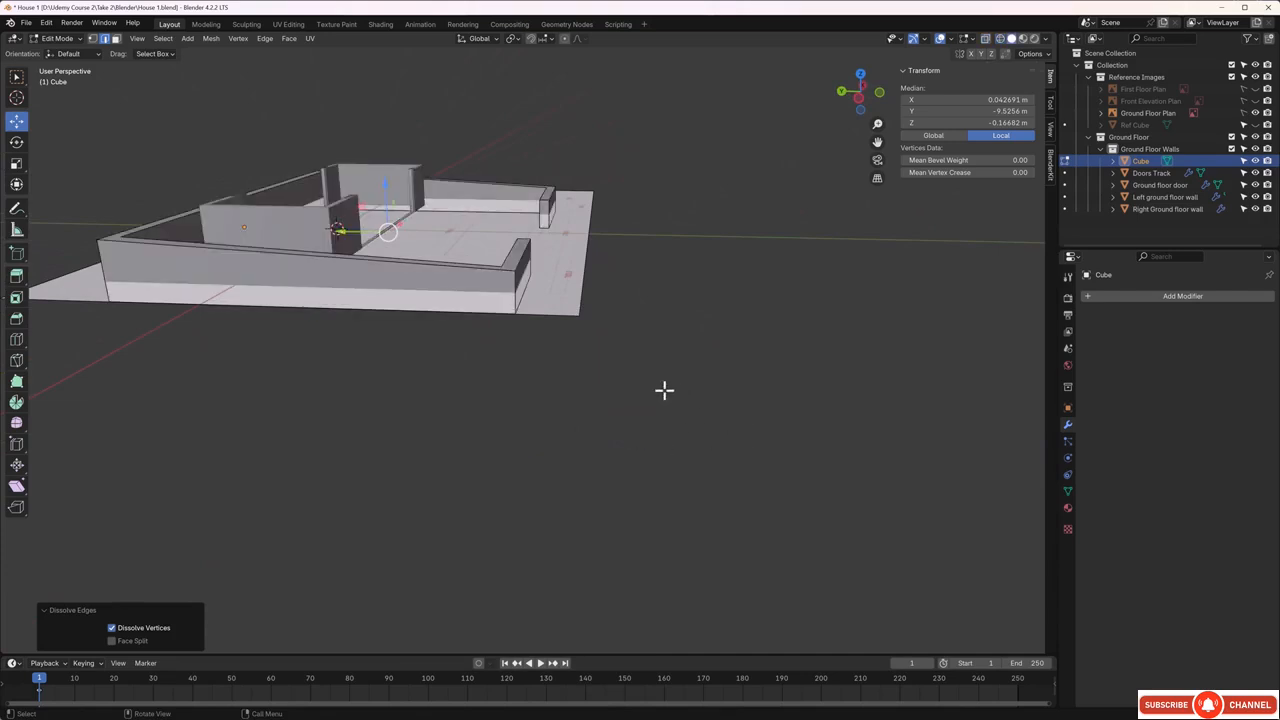
# - Select all boundary wall bottom faces coplanar with the negative-X front corner's bottom face and lower them about 2.2 m along Z
pyautogui.moveTo(664, 390); pyautogui.dragTo(591, 242, button='middle')
pyautogui.scroll(3, 606, 203)
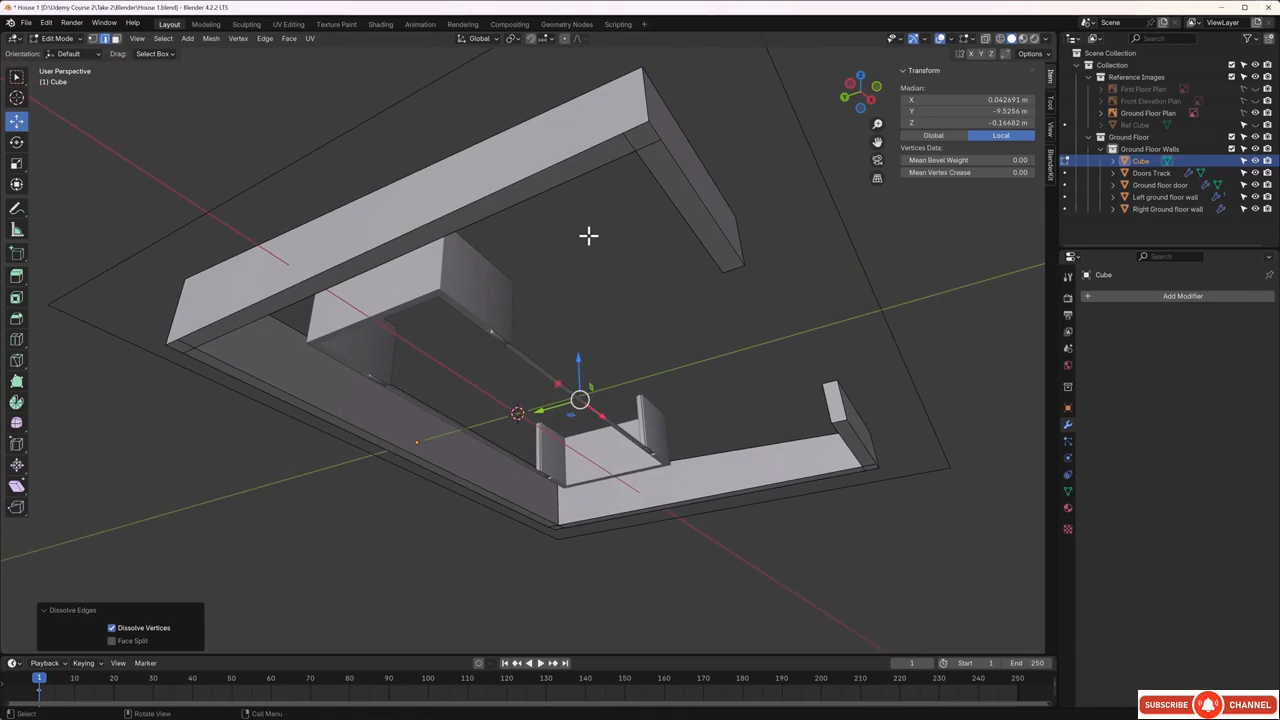
pyautogui.click(588, 235)
pyautogui.click(640, 136)
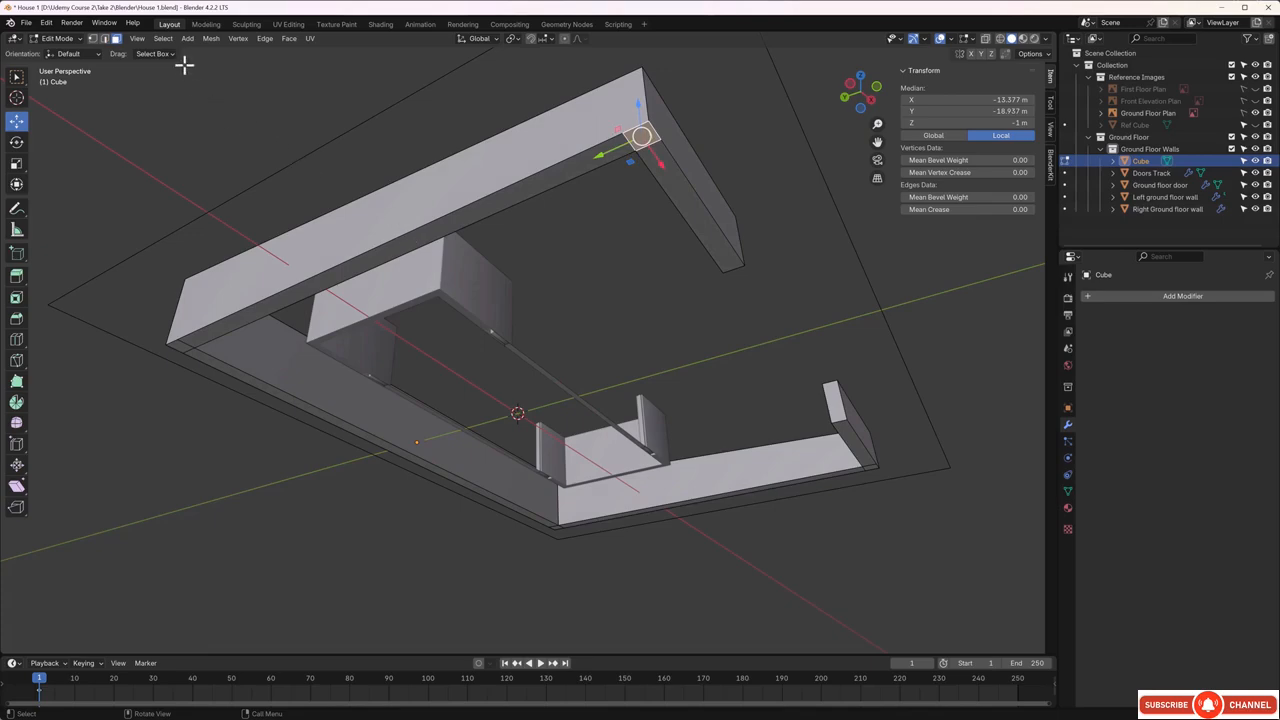
pyautogui.click(163, 39)
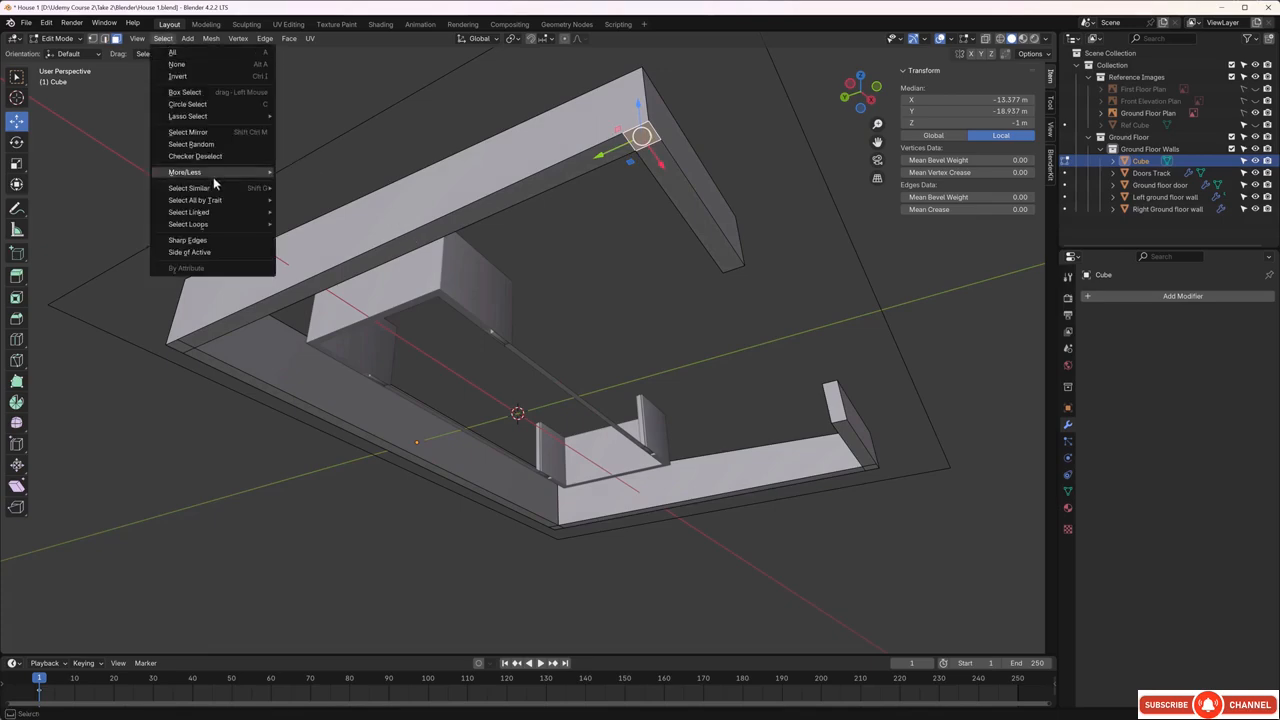
pyautogui.moveTo(212, 187)
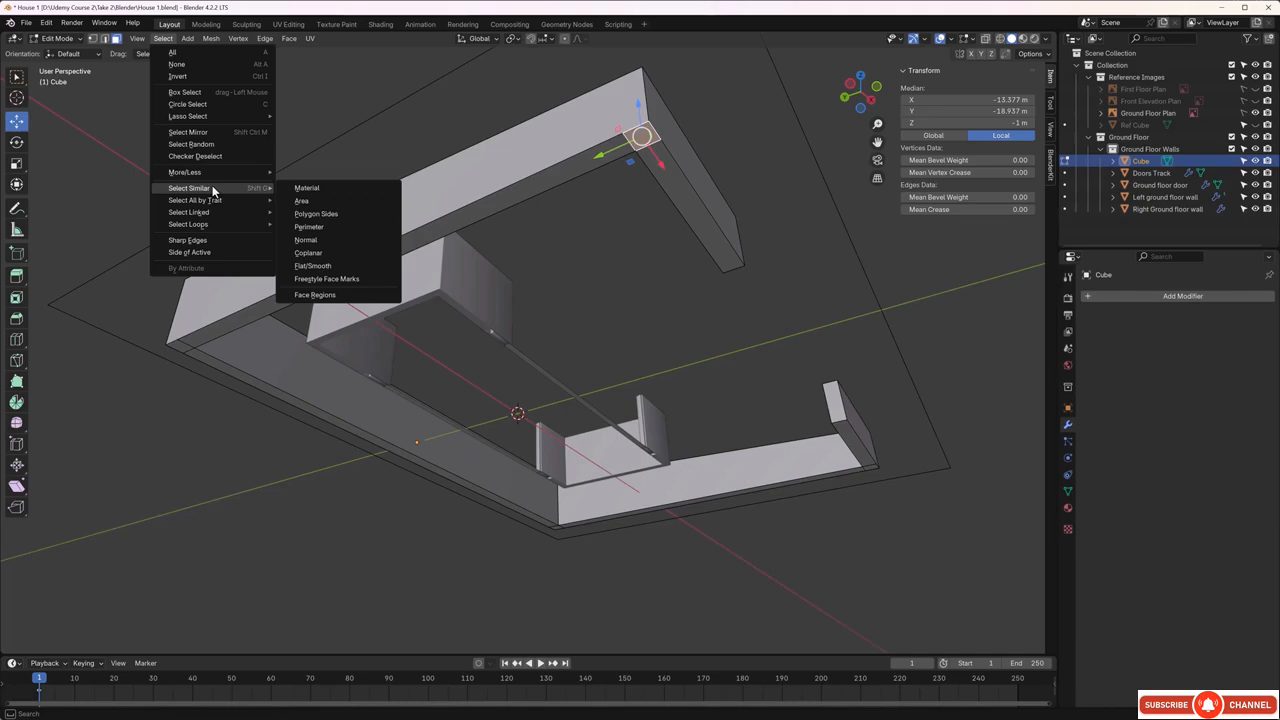
pyautogui.click(311, 256)
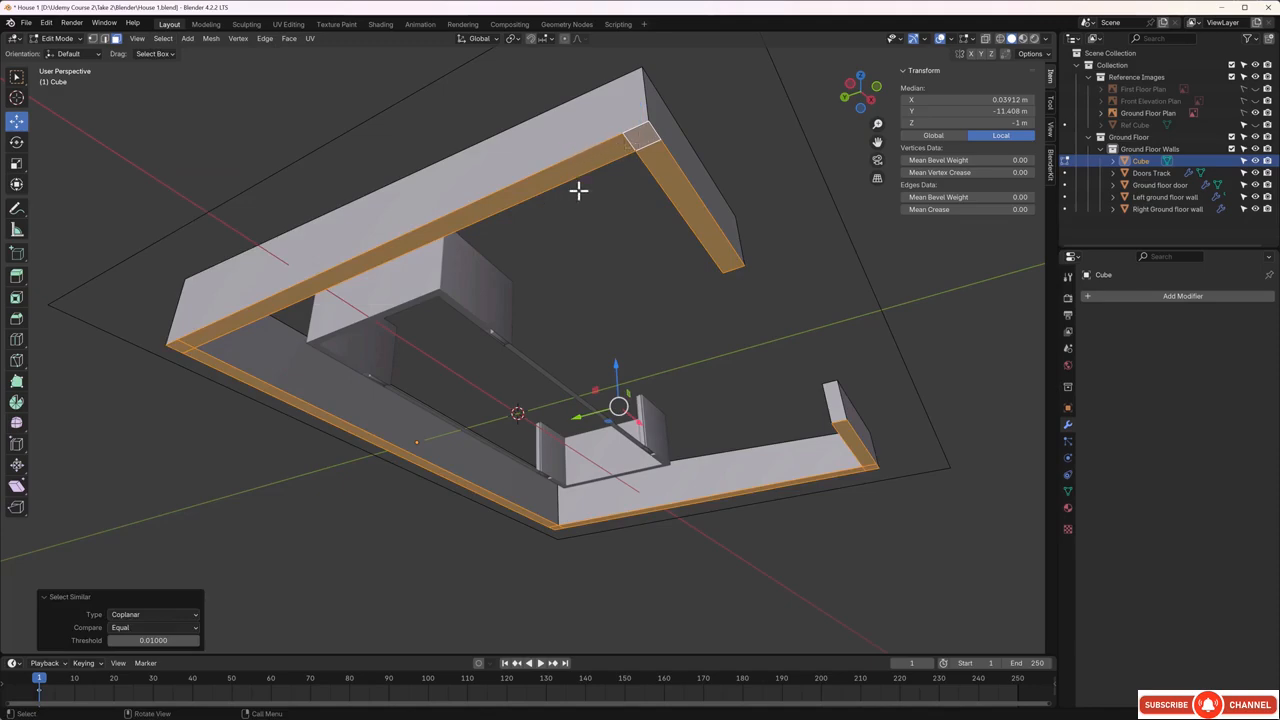
pyautogui.scroll(-2, 634, 240)
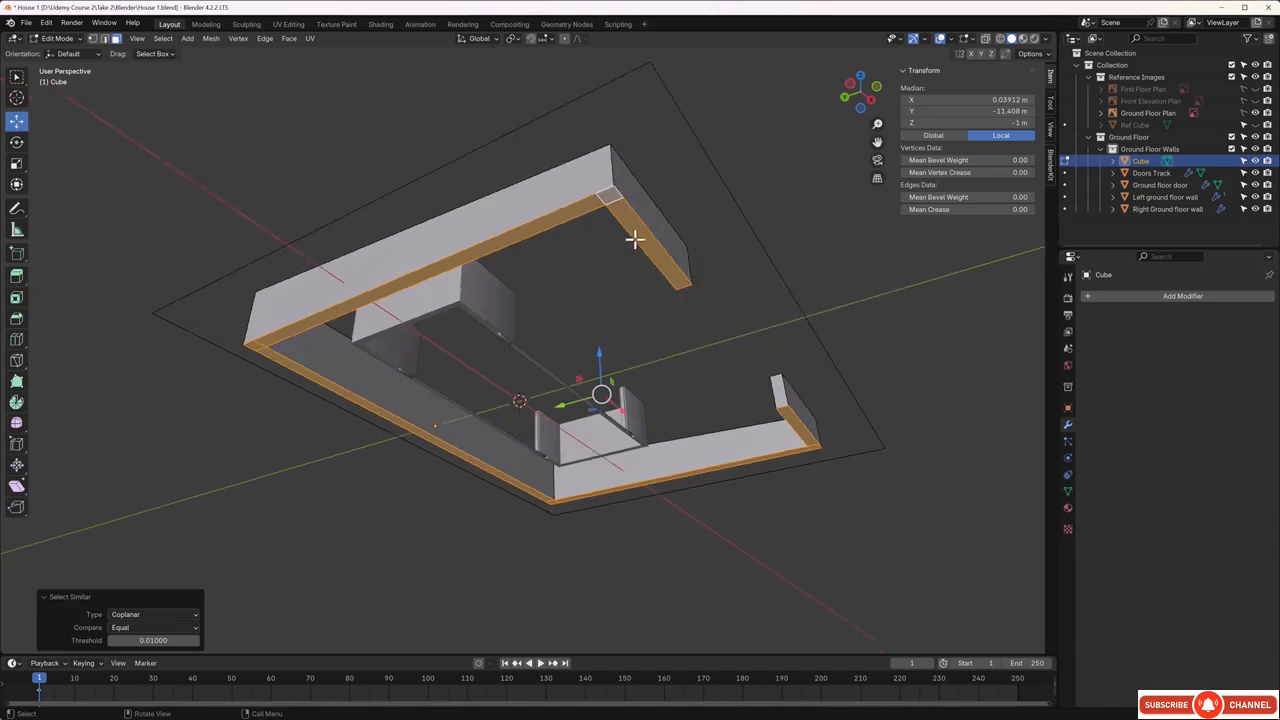
pyautogui.press('g')
pyautogui.press('z')
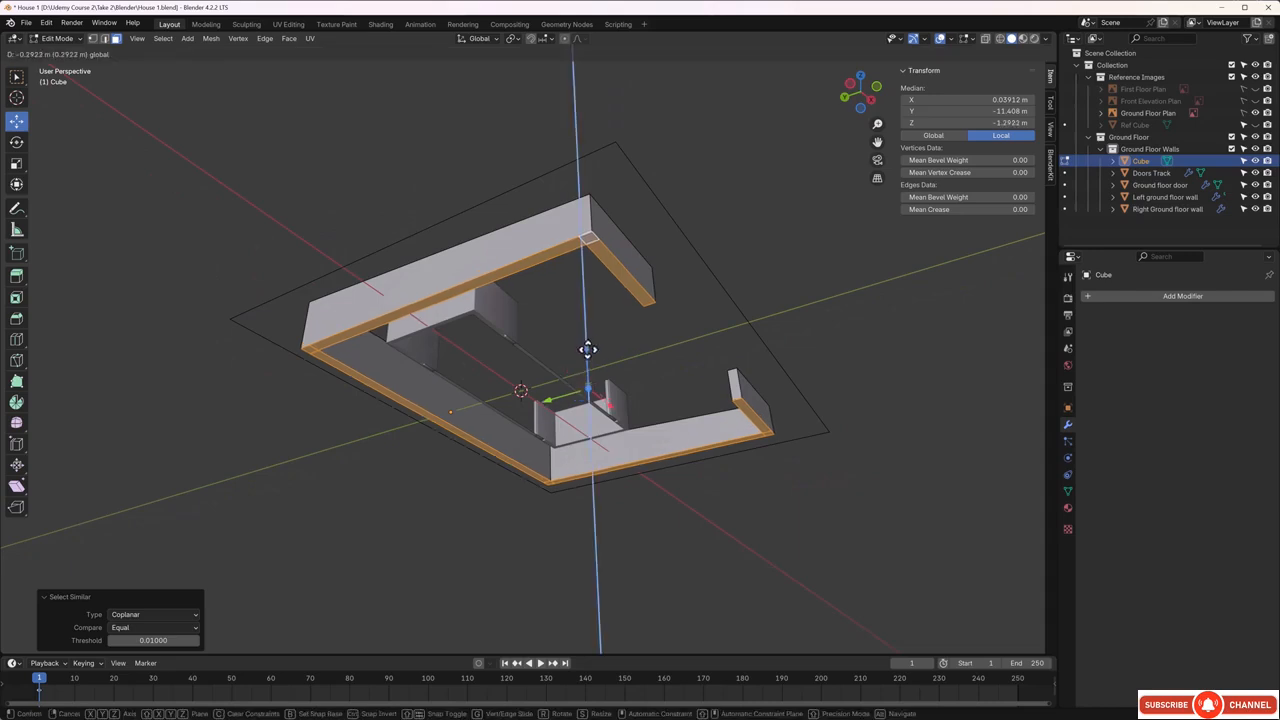
pyautogui.click(588, 375)
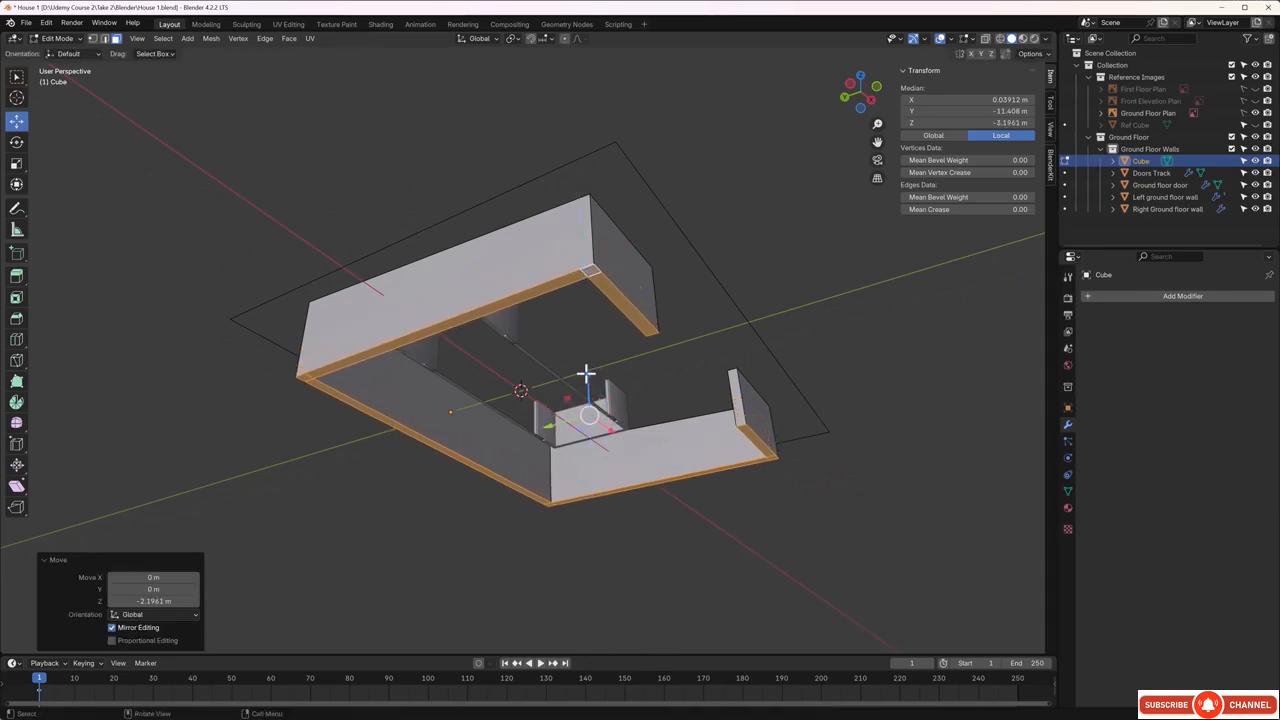
# - Lower the wall's selected bottom faces about 1.27 m further along Z and clear the selection
pyautogui.moveTo(586, 371); pyautogui.dragTo(746, 411, button='middle')
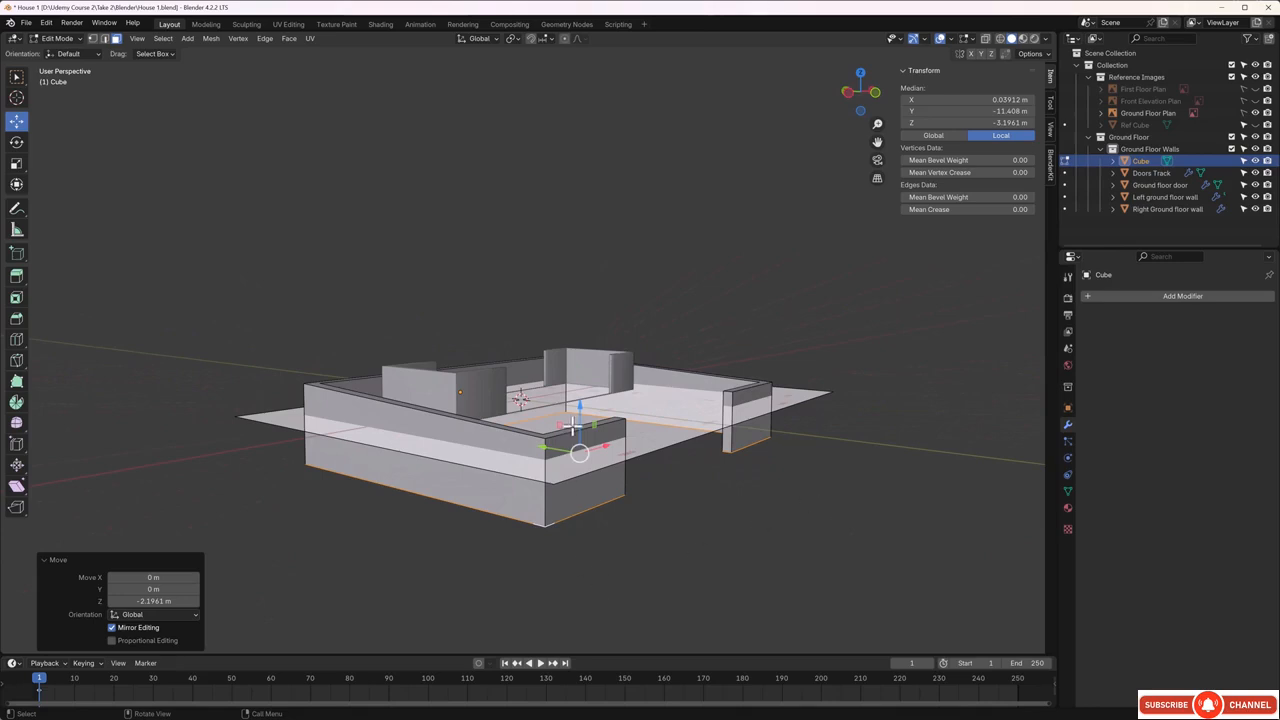
pyautogui.moveTo(574, 410); pyautogui.dragTo(578, 425)
pyautogui.moveTo(746, 551); pyautogui.dragTo(726, 509, button='middle')
pyautogui.click(733, 554)
# - Select all boundary wall bottom faces coplanar with the corner's bottom face, delete them, and return to Object Mode
pyautogui.scroll(3, 556, 351)
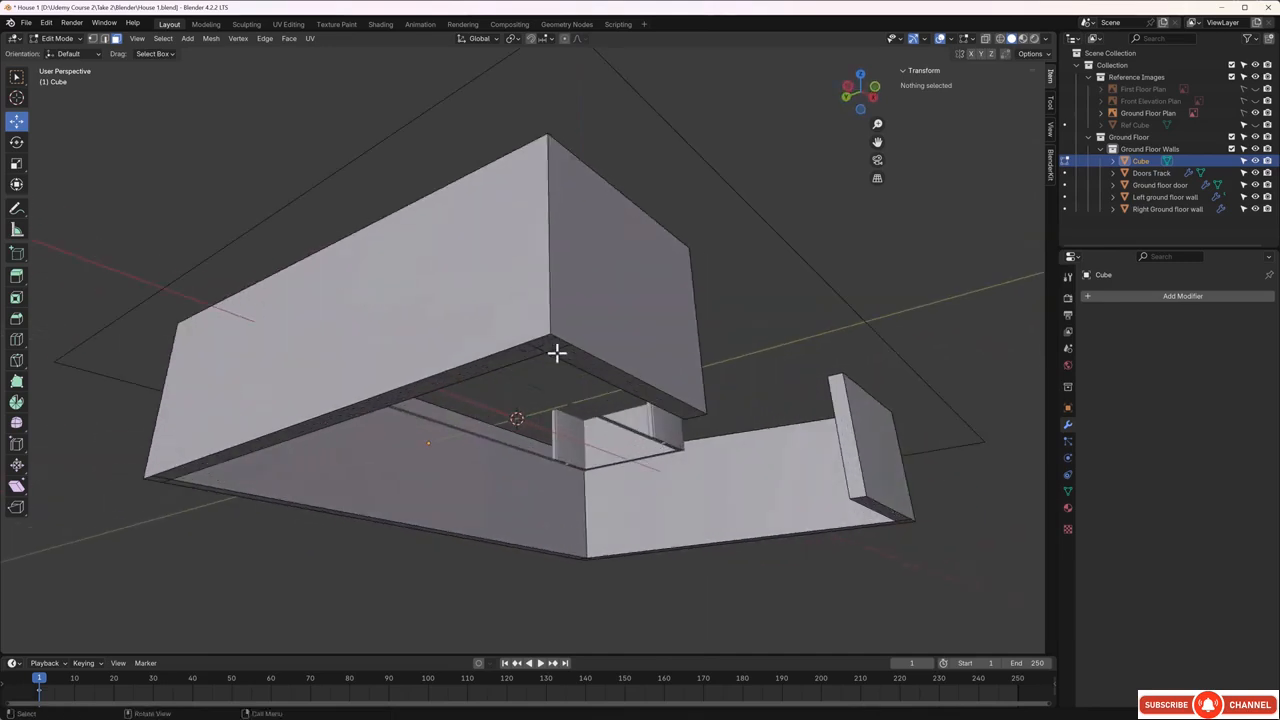
pyautogui.scroll(1, 554, 351)
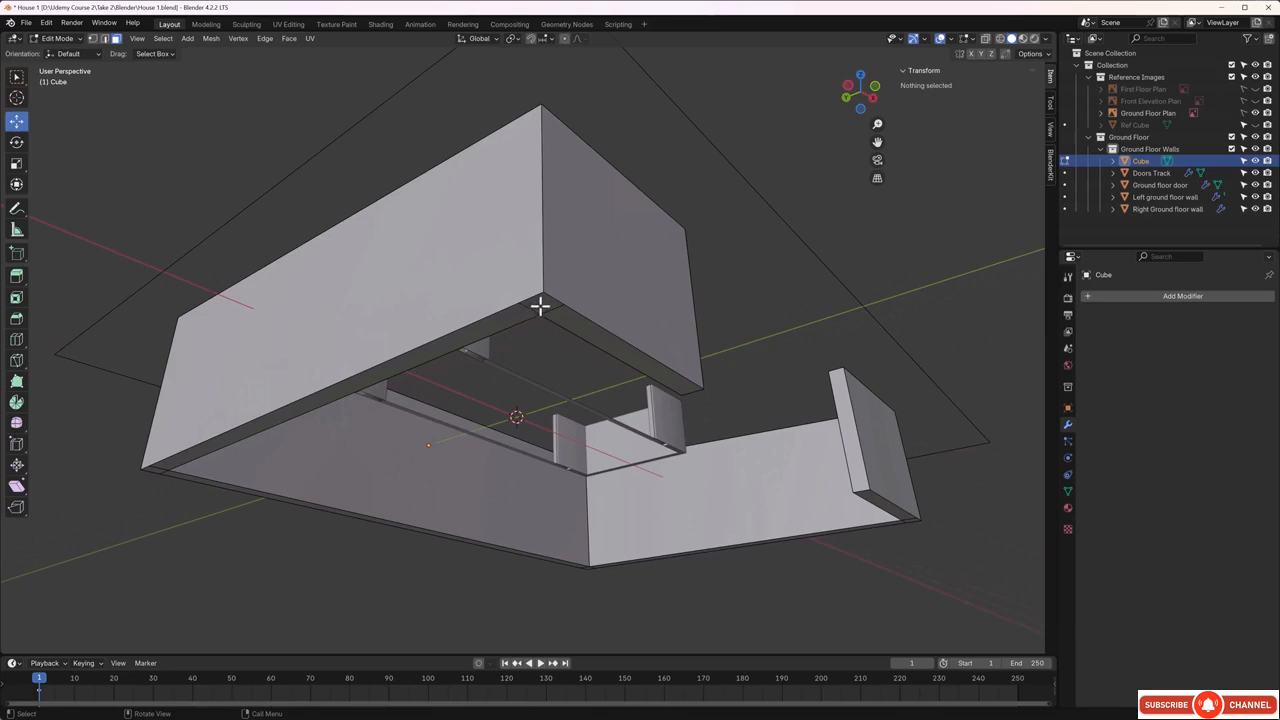
pyautogui.click(539, 307)
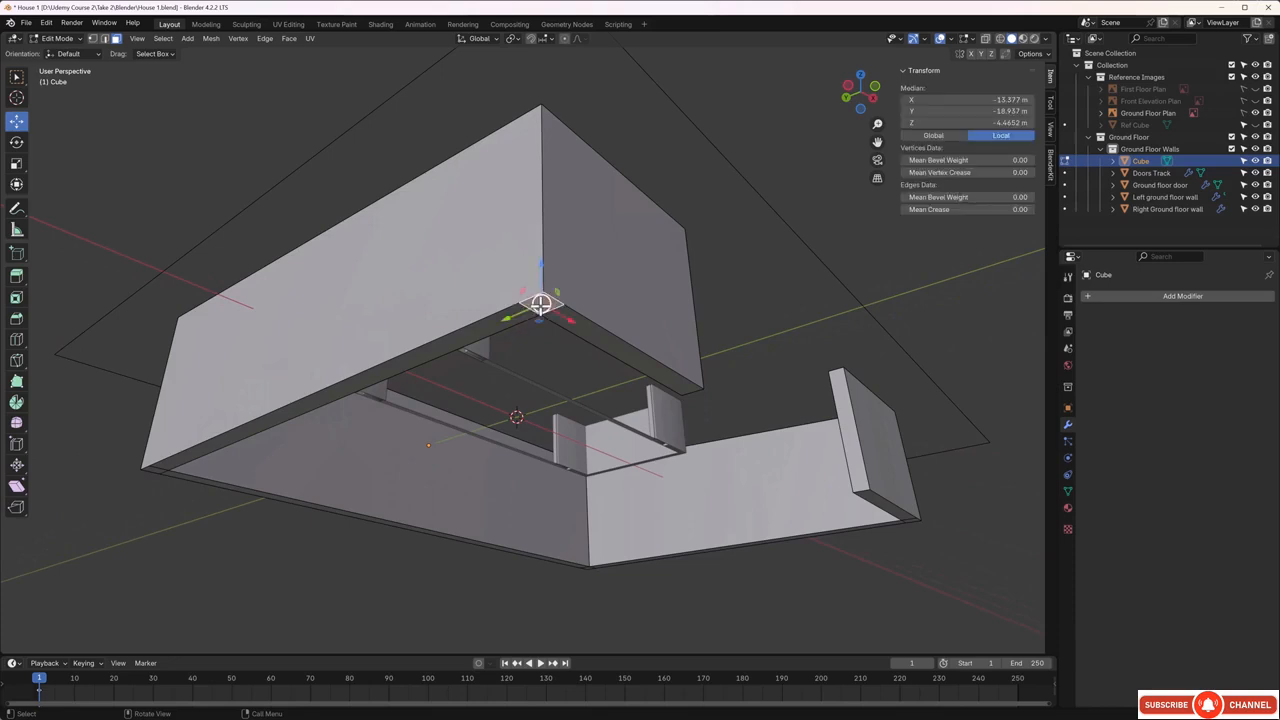
pyautogui.click(166, 40)
pyautogui.moveTo(248, 196)
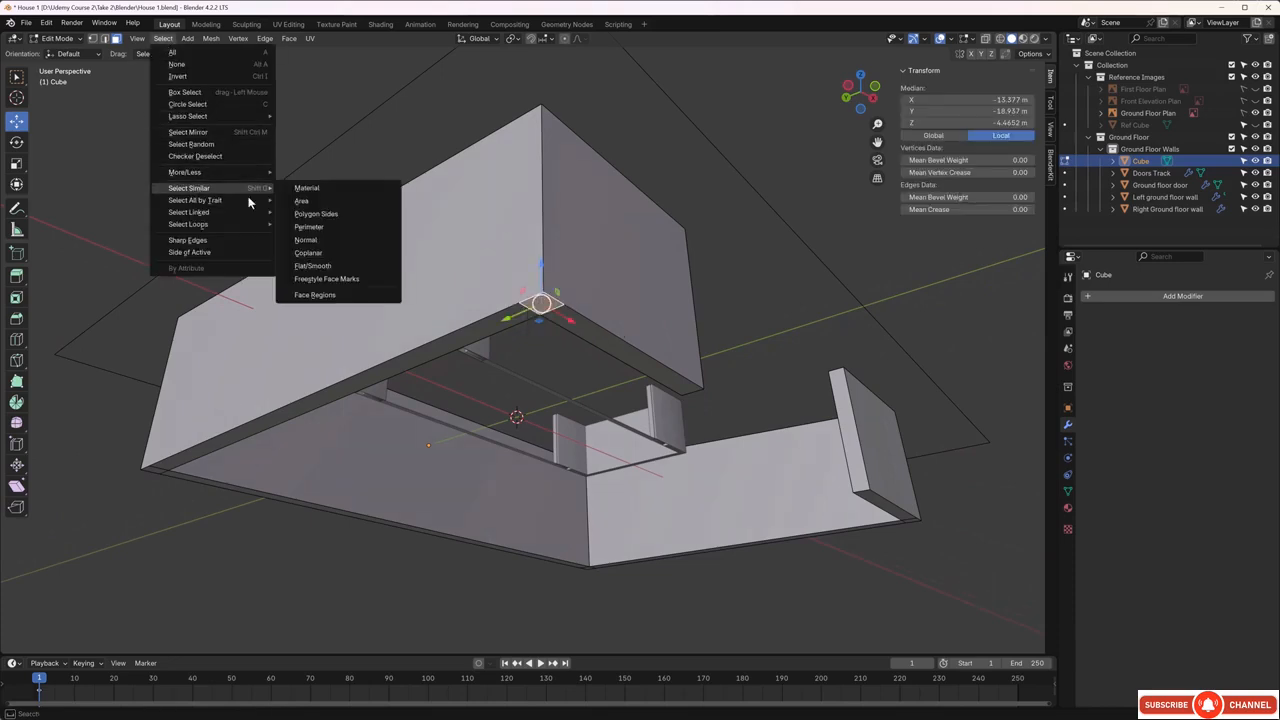
pyautogui.click(310, 253)
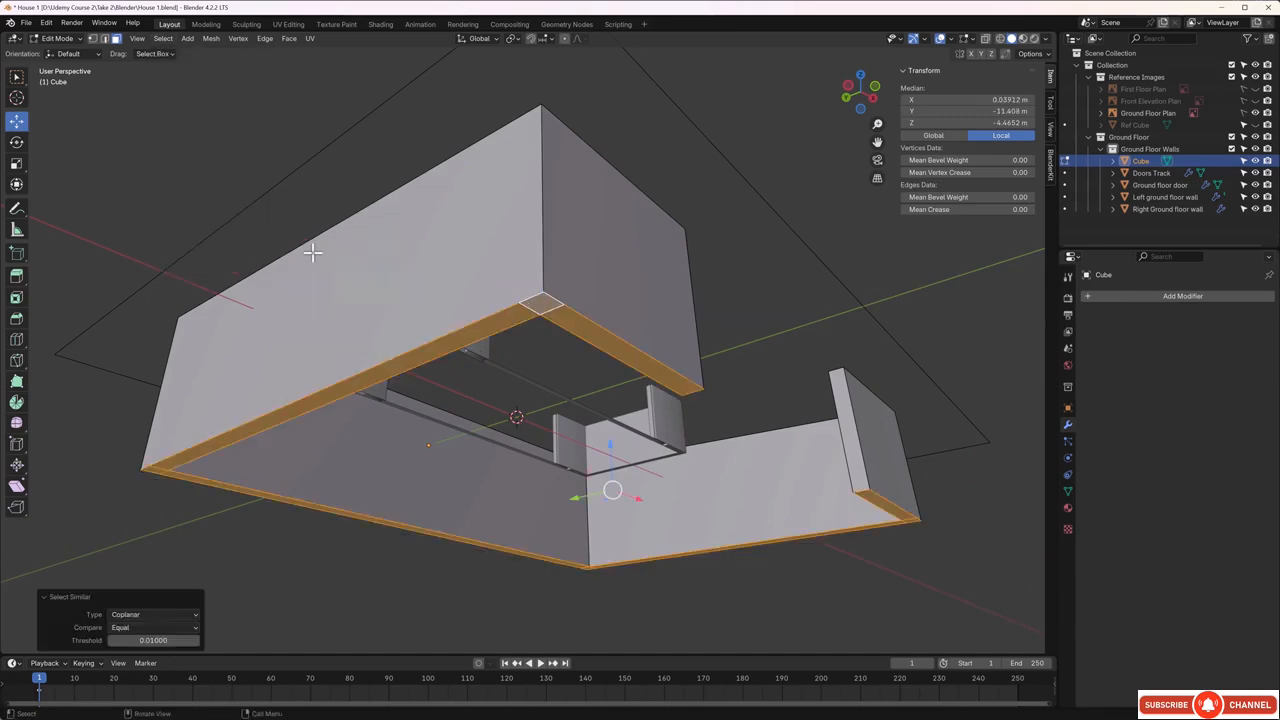
pyautogui.hotkey('ctrl', 'f')
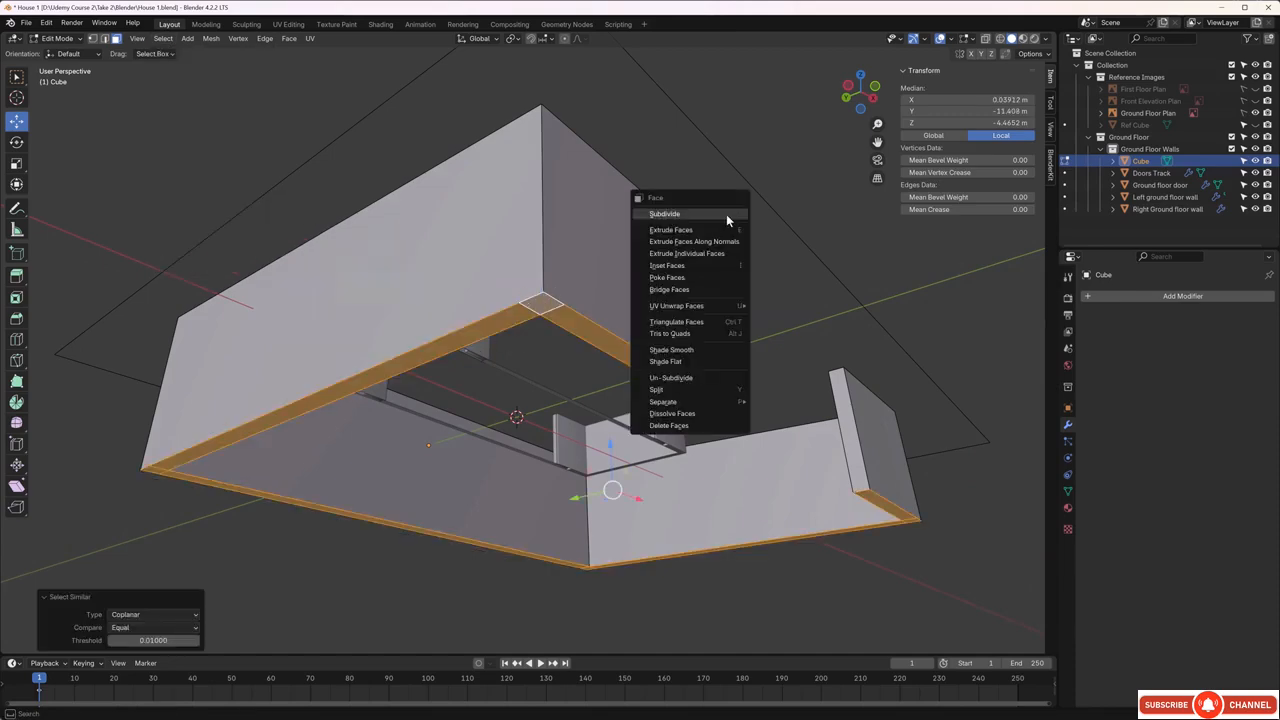
pyautogui.click(701, 424)
pyautogui.moveTo(751, 297); pyautogui.dragTo(594, 266, button='middle')
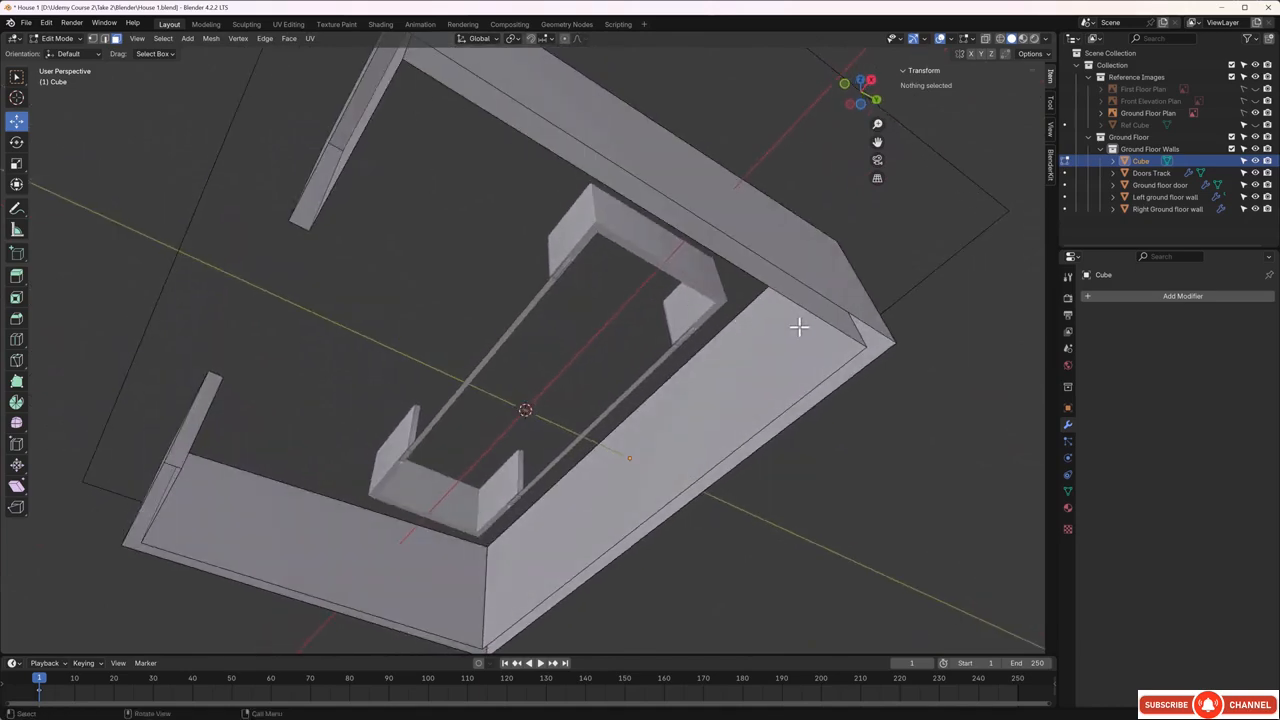
pyautogui.moveTo(799, 326); pyautogui.dragTo(820, 364, button='middle')
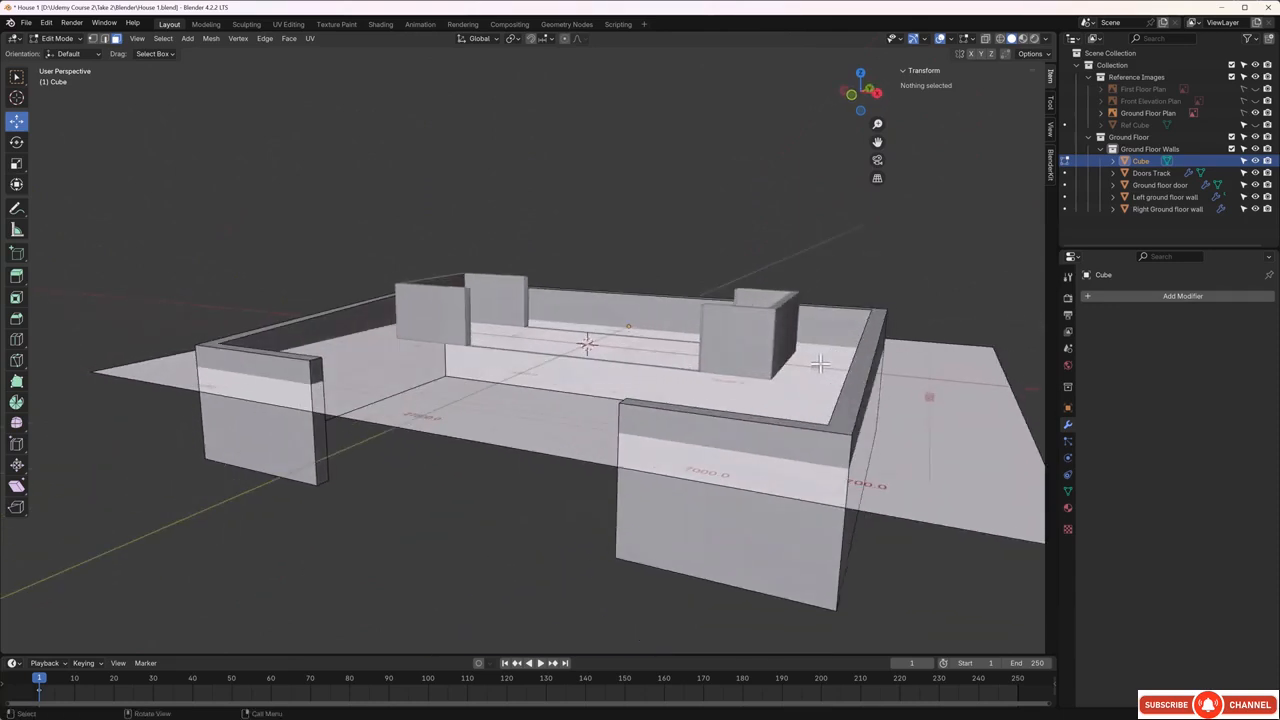
pyautogui.press('Tab')
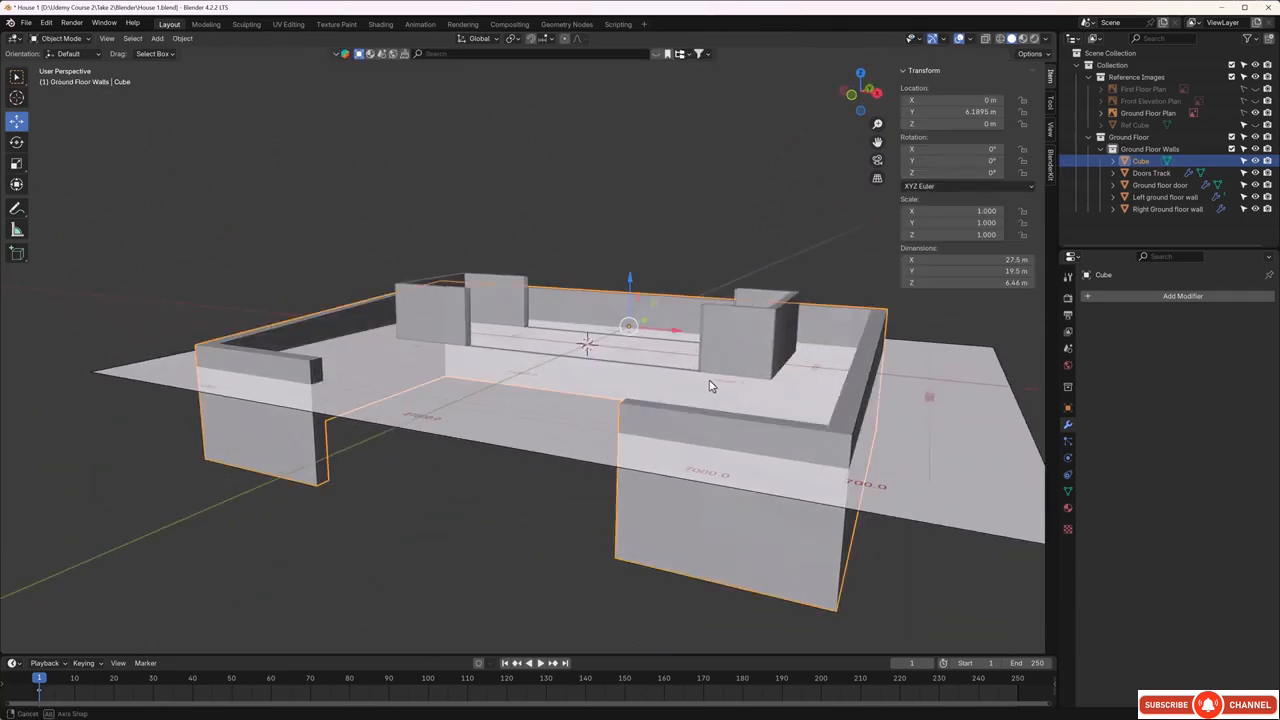
# - Add a Bevel modifier to the boundary wall
pyautogui.moveTo(711, 386); pyautogui.dragTo(757, 406, button='middle')
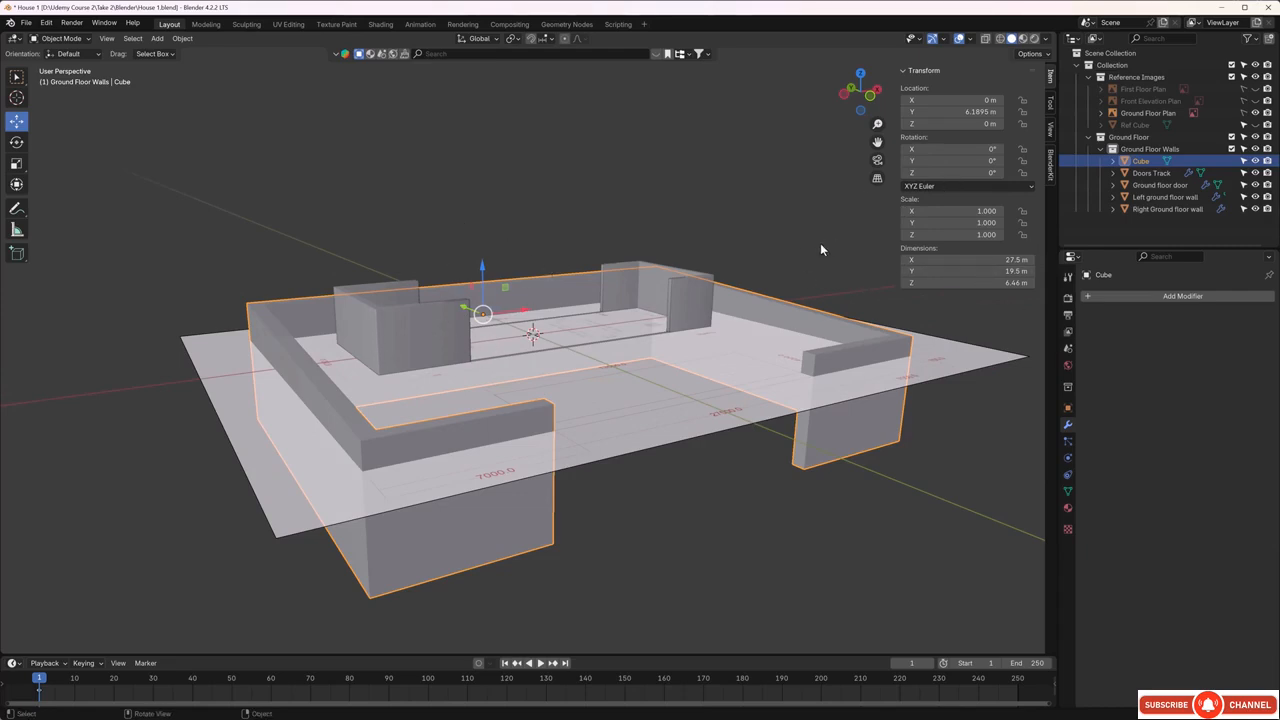
pyautogui.moveTo(608, 438); pyautogui.dragTo(680, 371, button='middle')
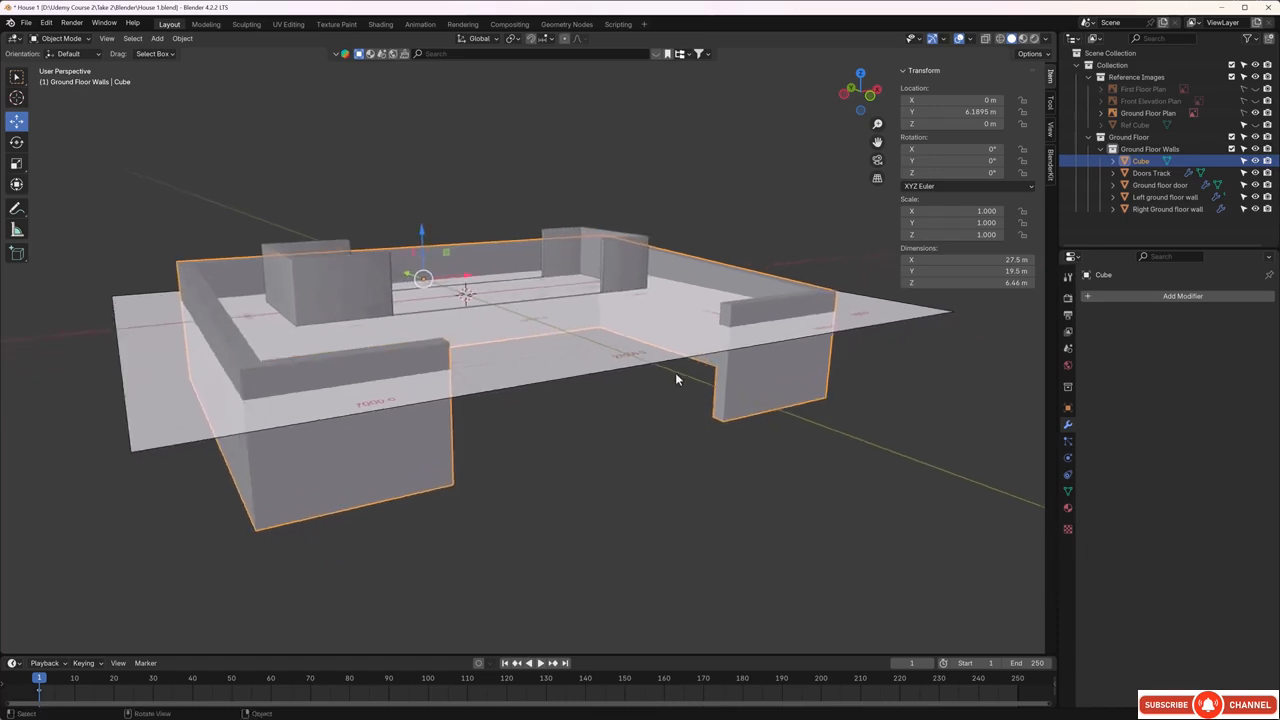
pyautogui.scroll(3, 678, 386)
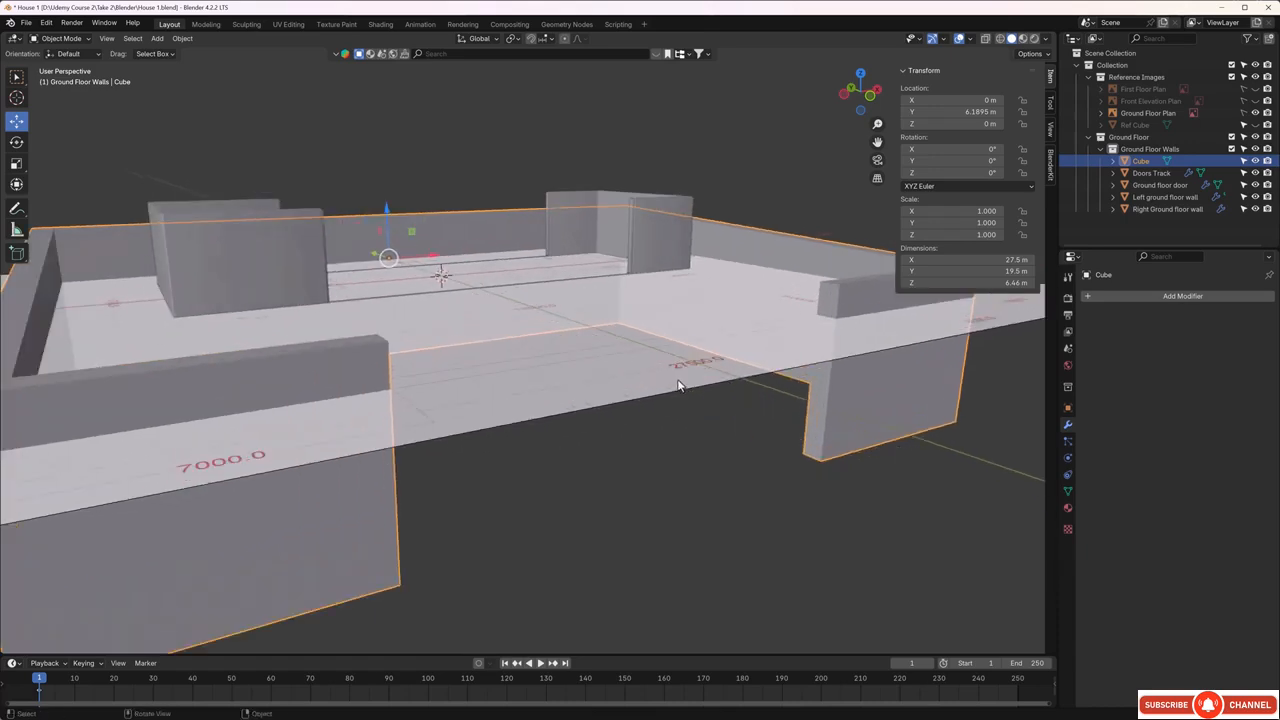
pyautogui.click(1122, 297)
pyautogui.moveTo(1123, 300)
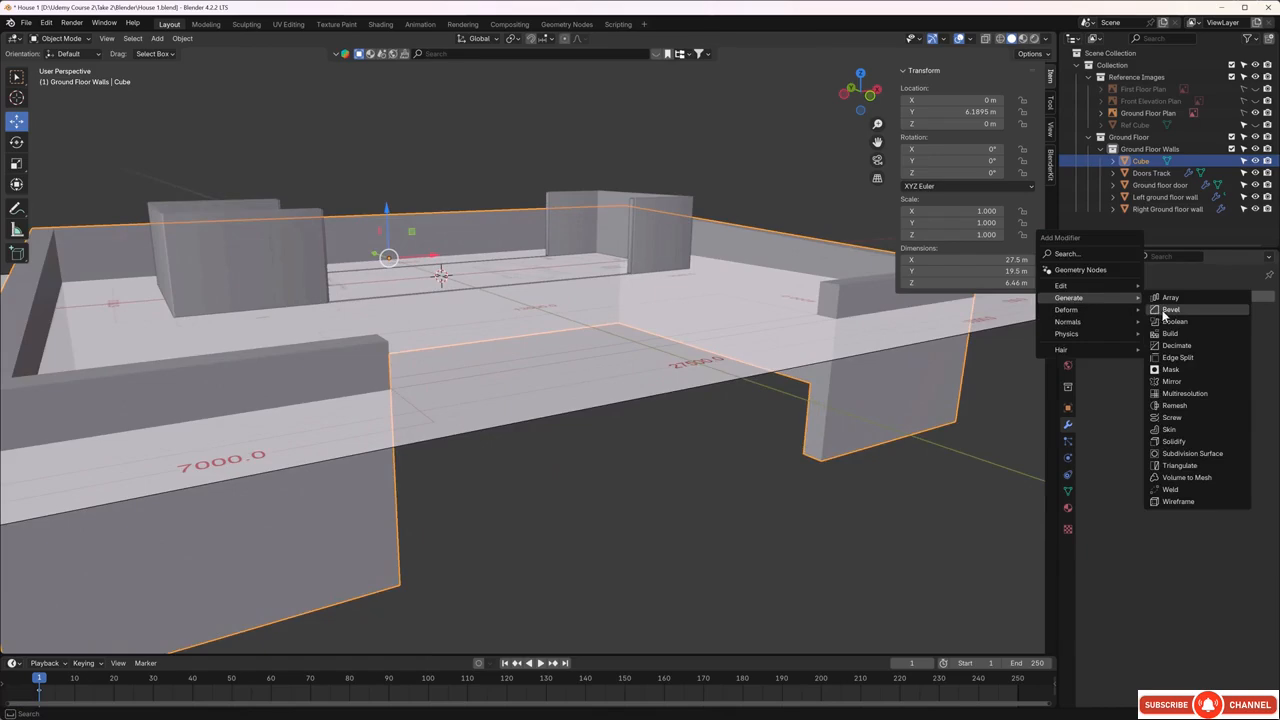
pyautogui.click(1170, 309)
pyautogui.moveTo(590, 420); pyautogui.dragTo(461, 430, button='middle')
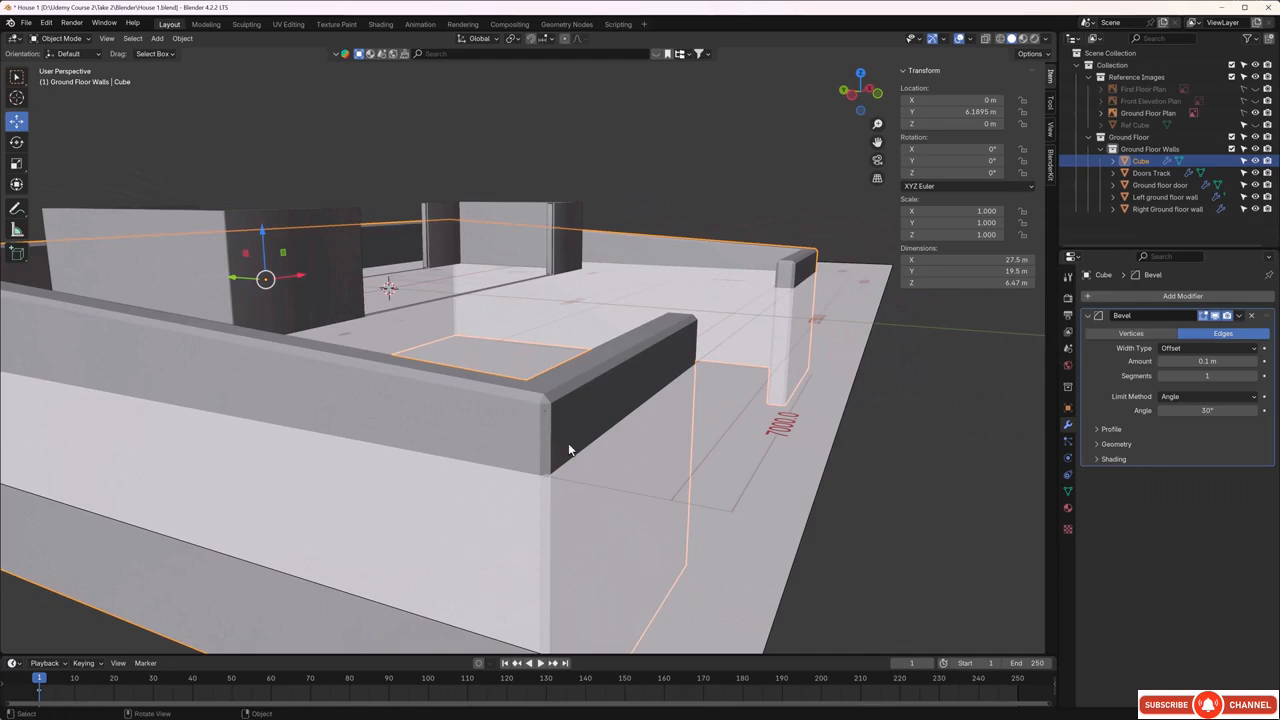
# - Try bevel amounts of 0.01 m and 0.05 m on the boundary wall
pyautogui.click(1193, 362)
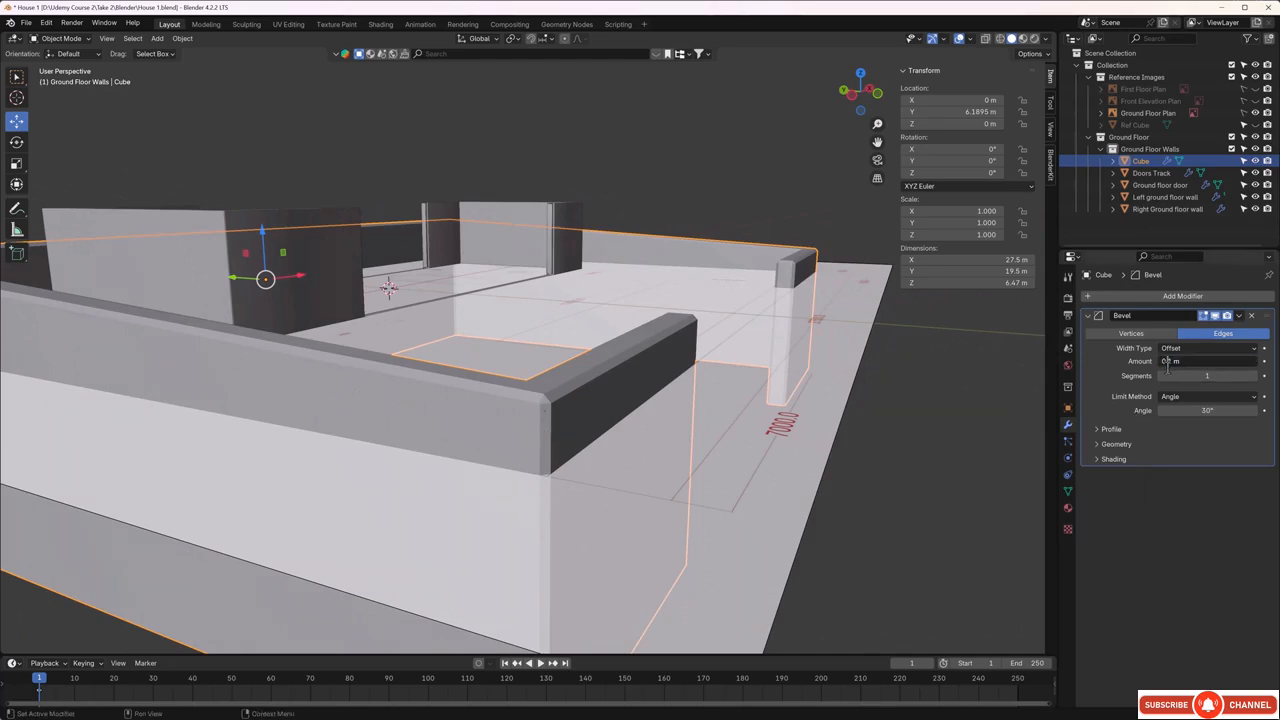
pyautogui.press('Return')
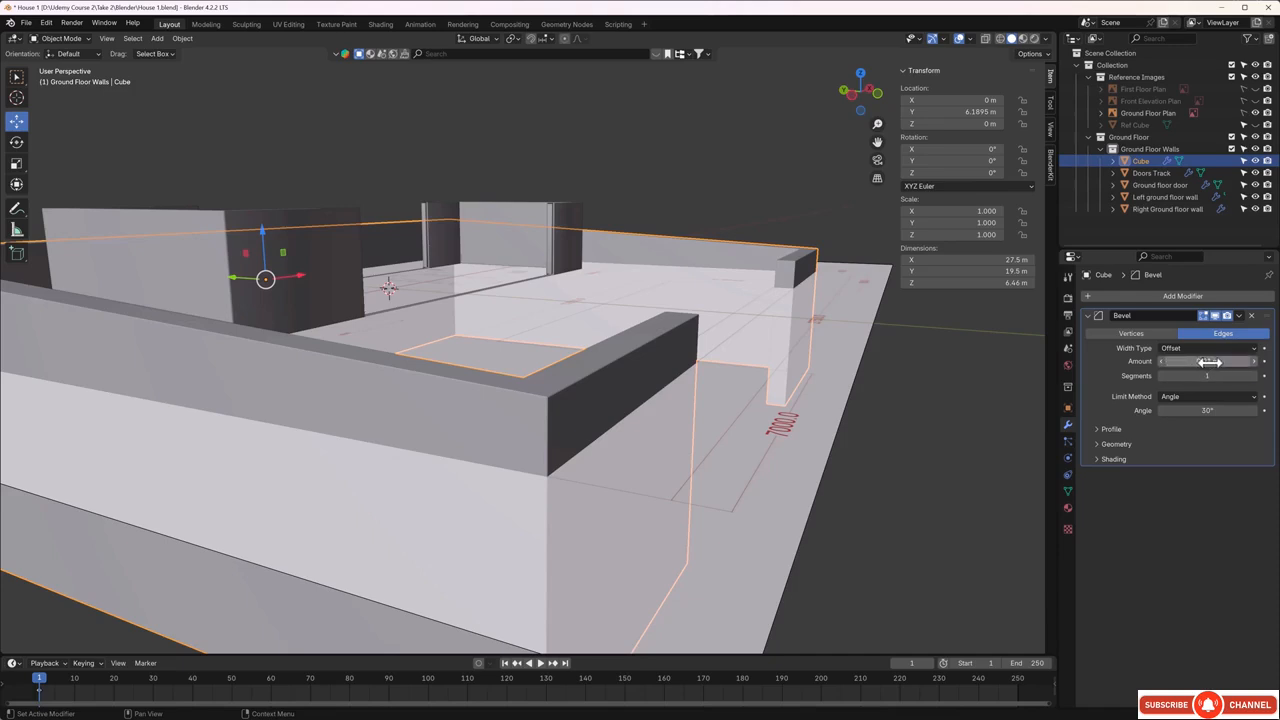
pyautogui.click(1181, 362)
pyautogui.click(1175, 363)
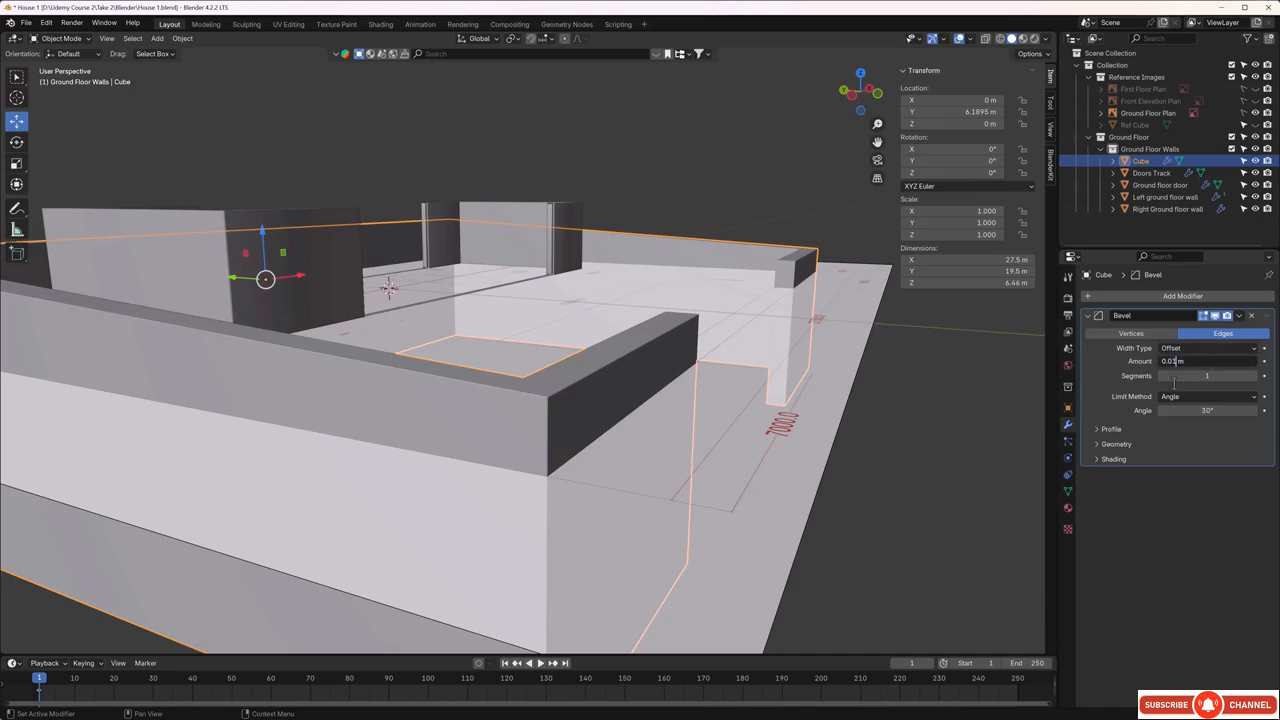
pyautogui.press('Return')
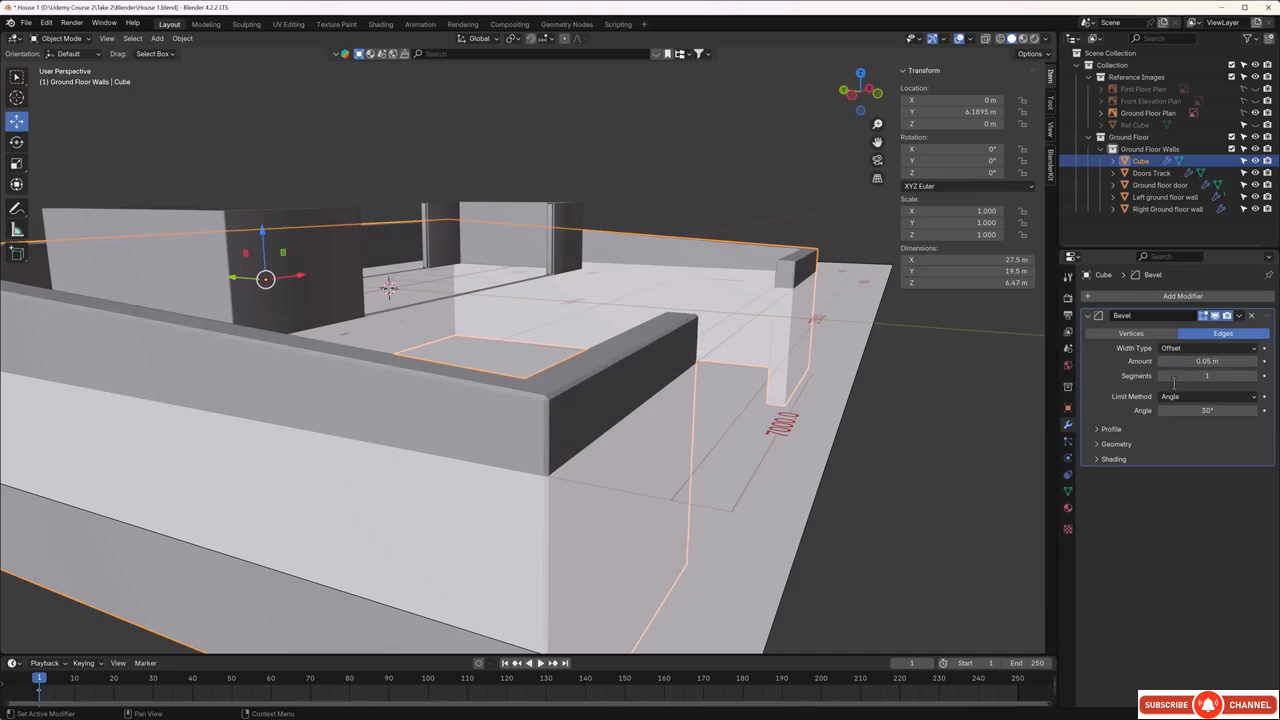
pyautogui.moveTo(642, 415)
pyautogui.mouseDown(button='middle')
pyautogui.moveTo(660, 409)
pyautogui.moveTo(649, 407)
pyautogui.mouseUp(button='middle')
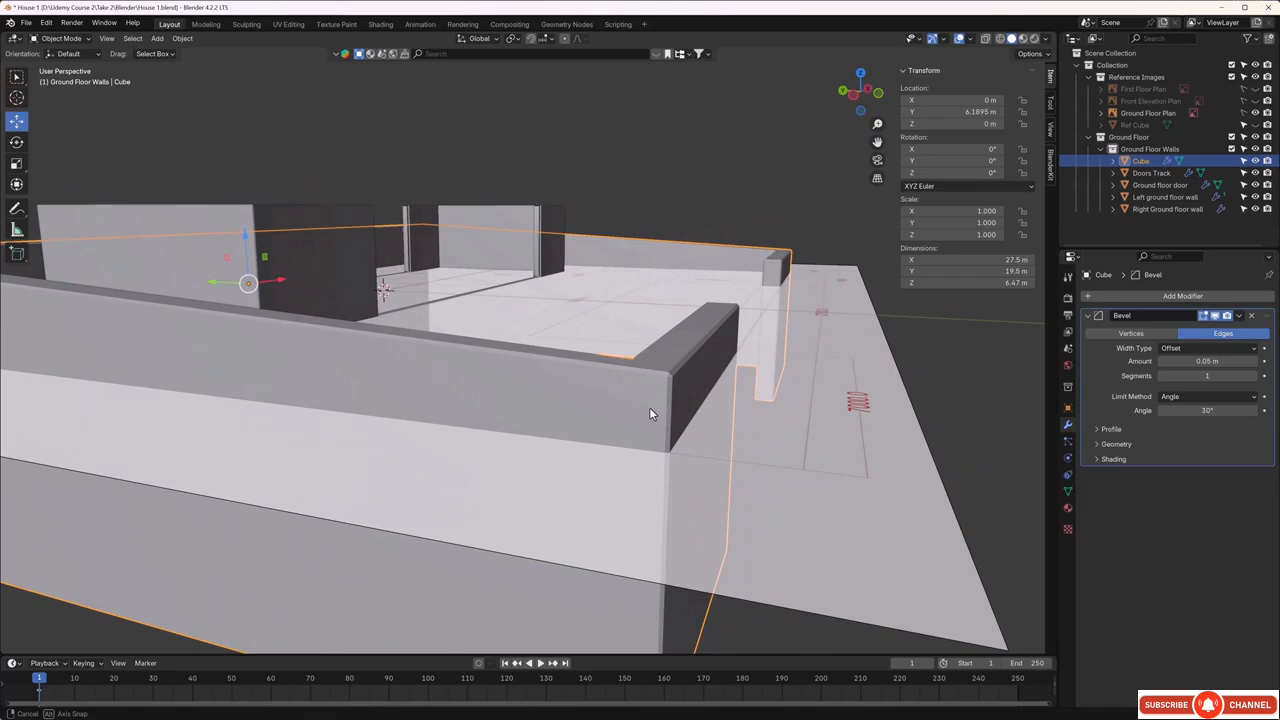
# - Set the boundary wall's bevel amount to 0.04 m and its segments to 3
pyautogui.click(1184, 364)
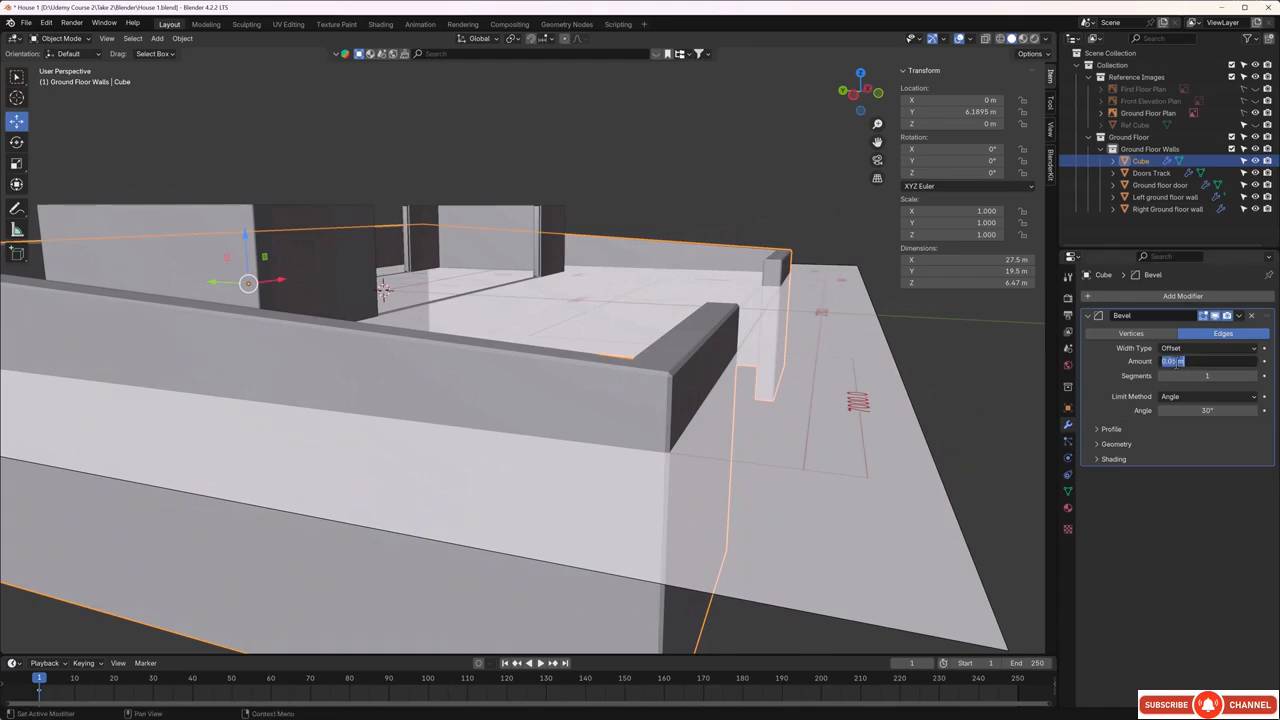
pyautogui.click(1176, 364)
pyautogui.press('Return')
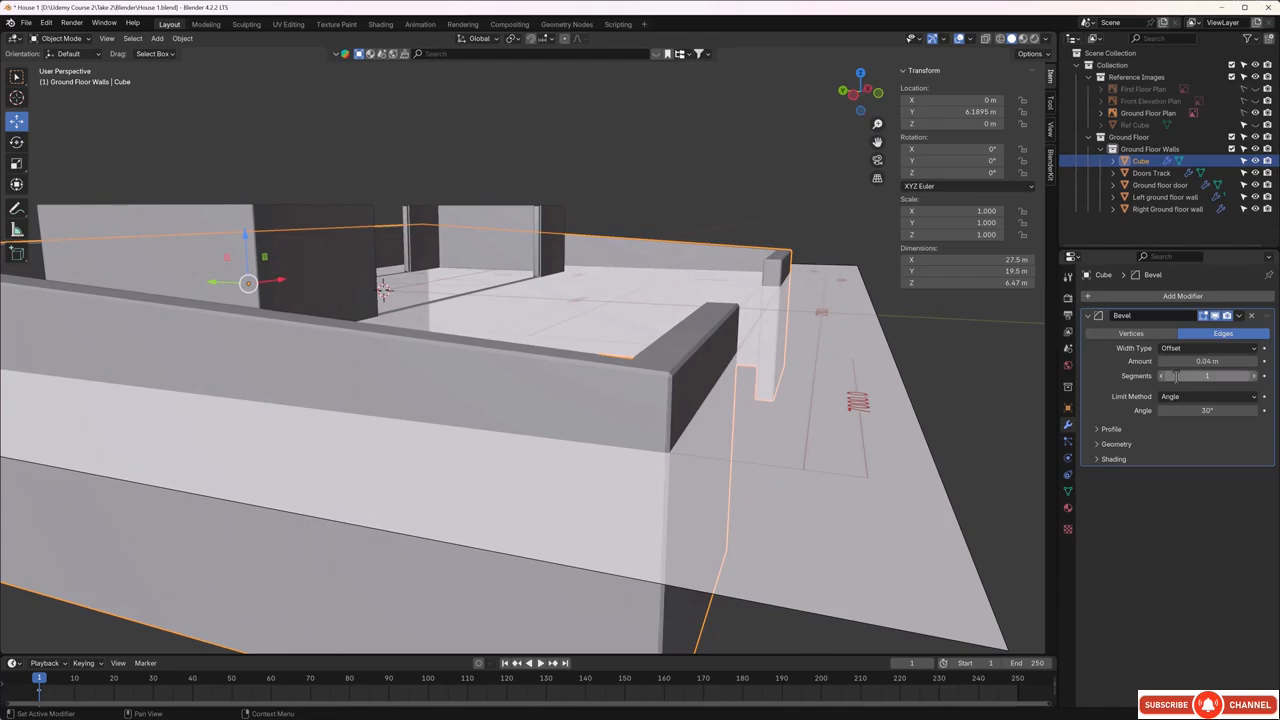
pyautogui.click(1254, 375)
pyautogui.click(1254, 375)
# - Check the rounded wall corner up close and apply the Bevel modifier
pyautogui.scroll(3, 723, 383)
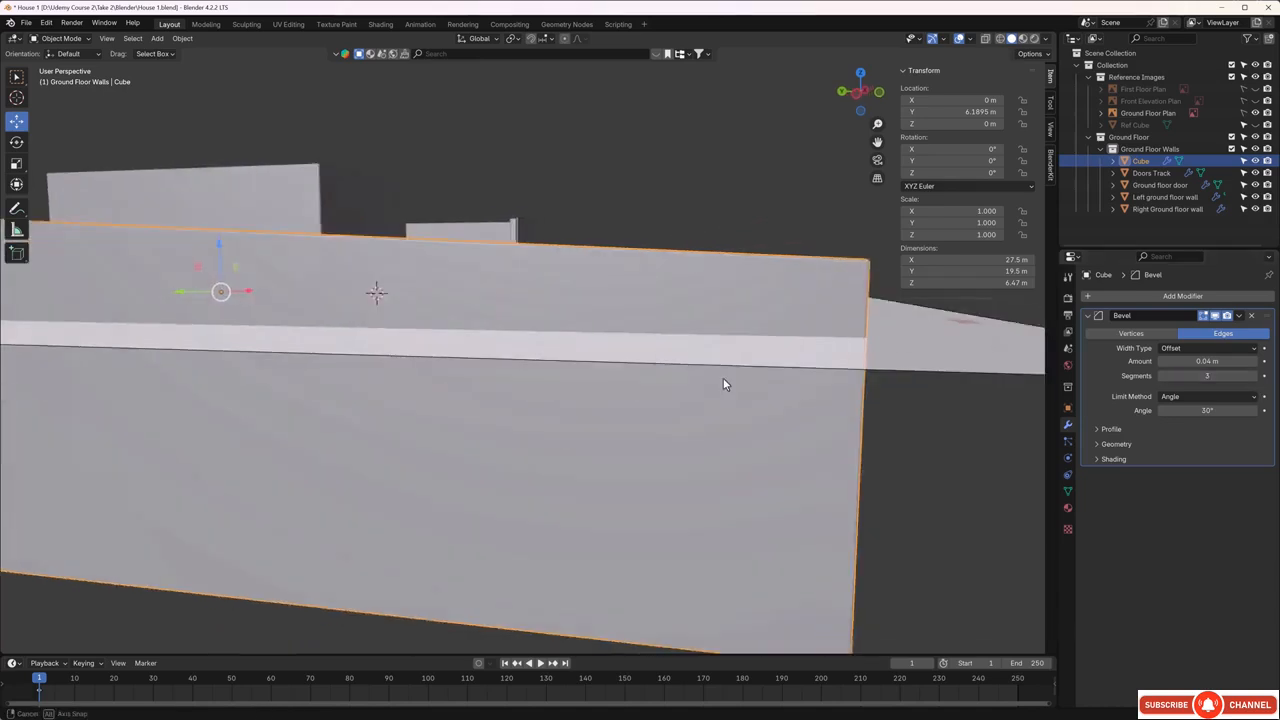
pyautogui.scroll(-3, 714, 384)
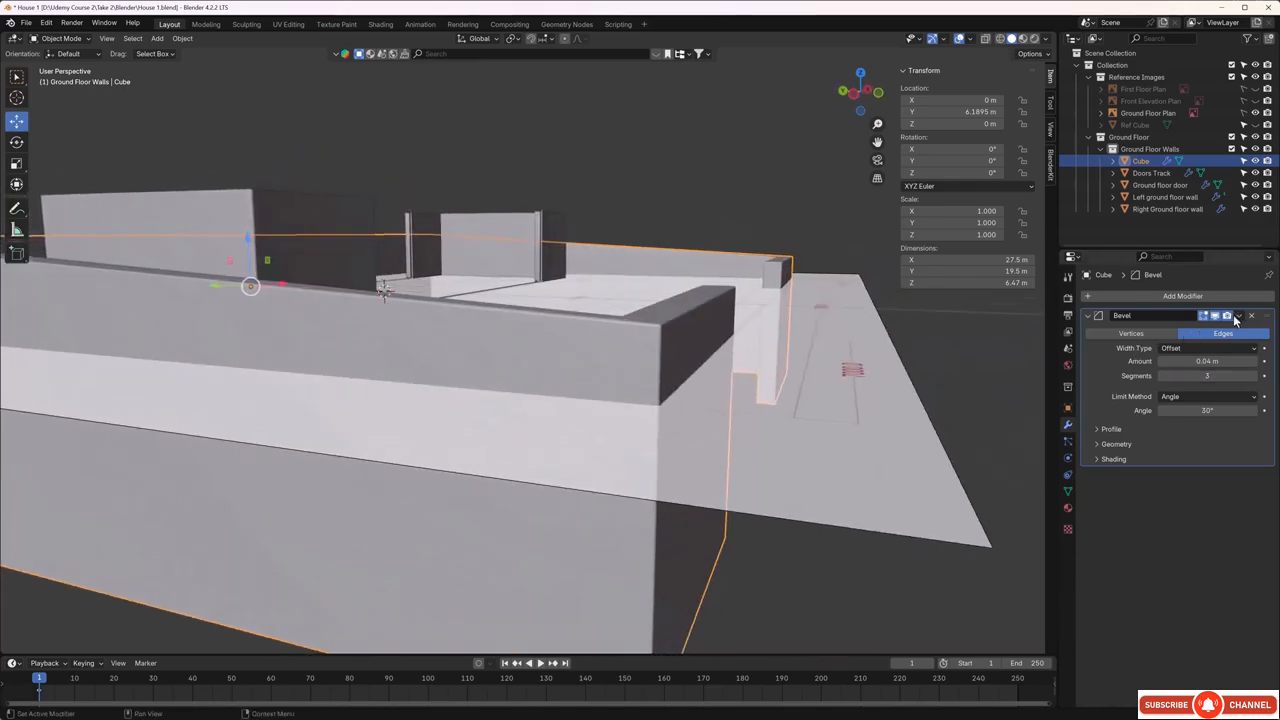
pyautogui.click(1238, 316)
pyautogui.click(1208, 331)
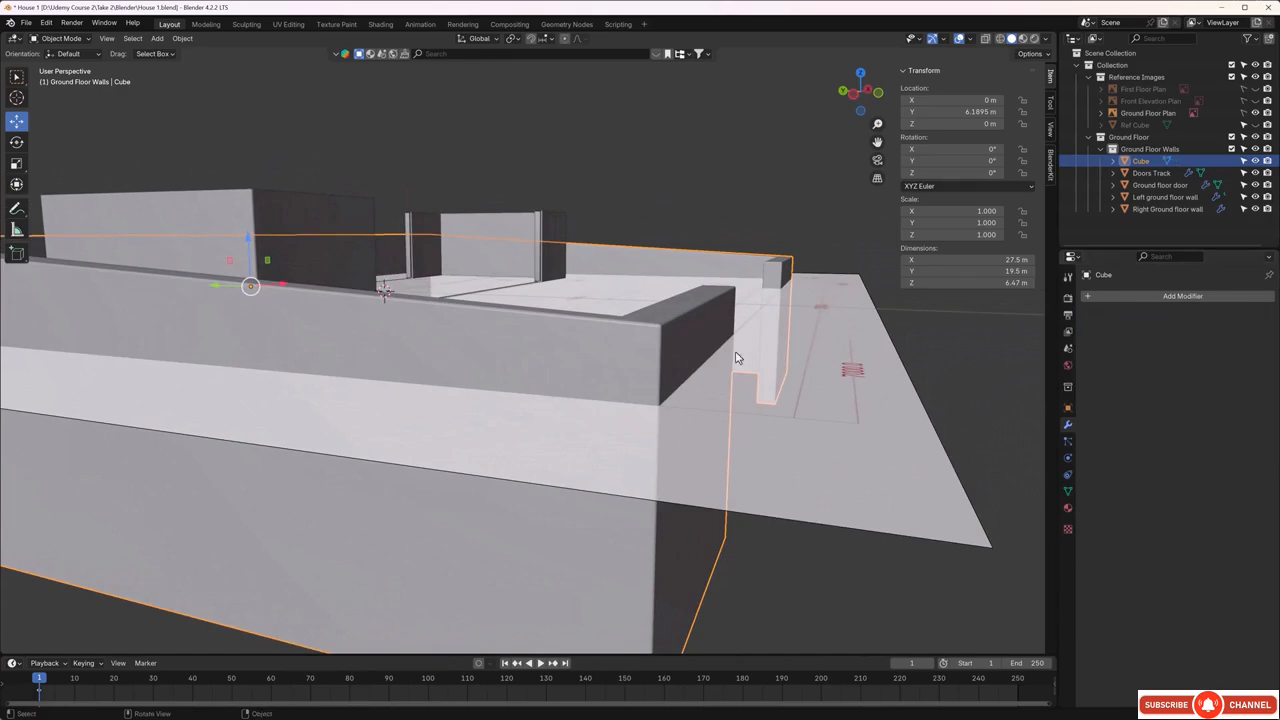
# - Apply Shade Auto Smooth to the boundary wall and clear the selection
pyautogui.rightClick(677, 323)
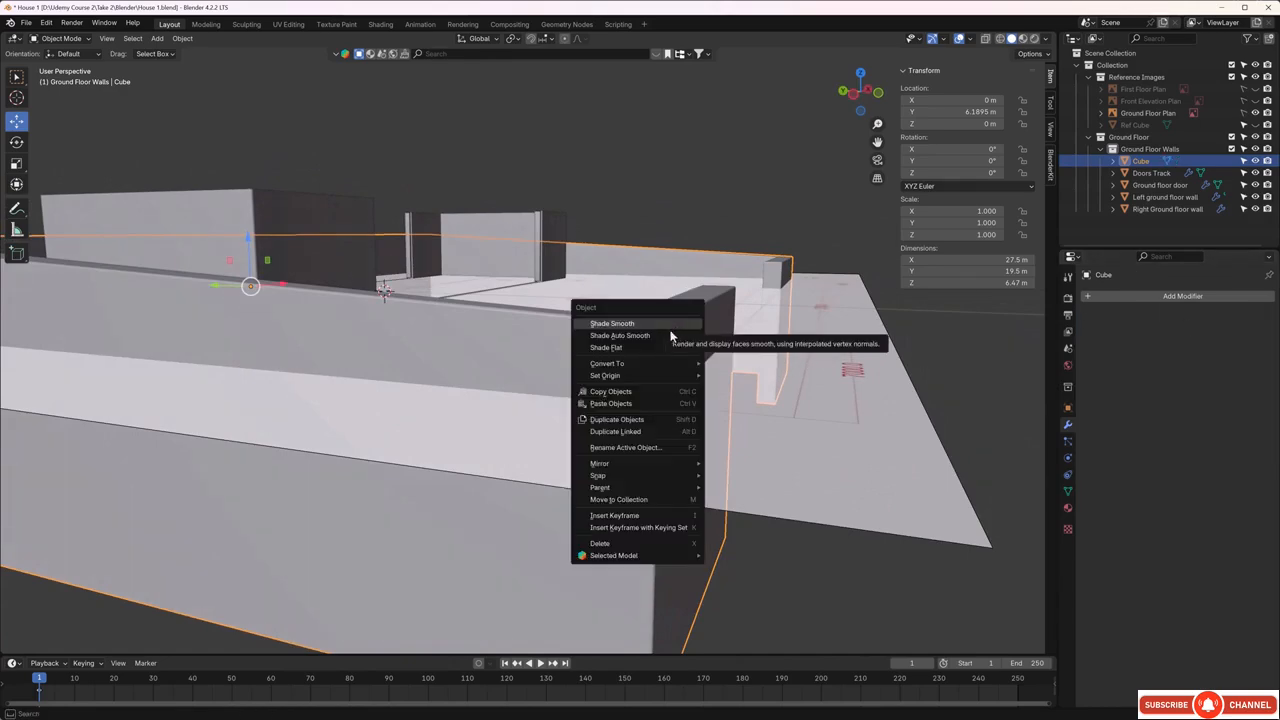
pyautogui.click(669, 333)
pyautogui.moveTo(669, 333); pyautogui.dragTo(722, 256, button='middle')
pyautogui.click(713, 188)
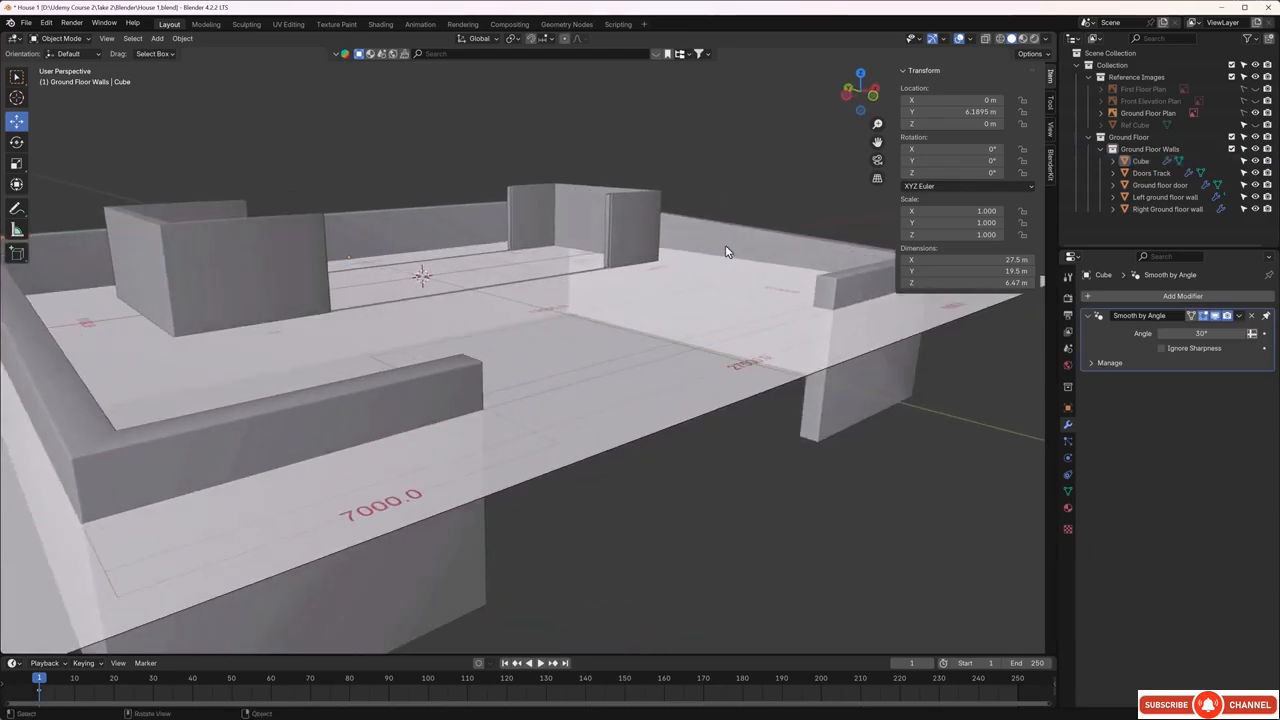
# - Select the boundary wall and rename its object from Cube to "Boundery Wall"
pyautogui.click(724, 234)
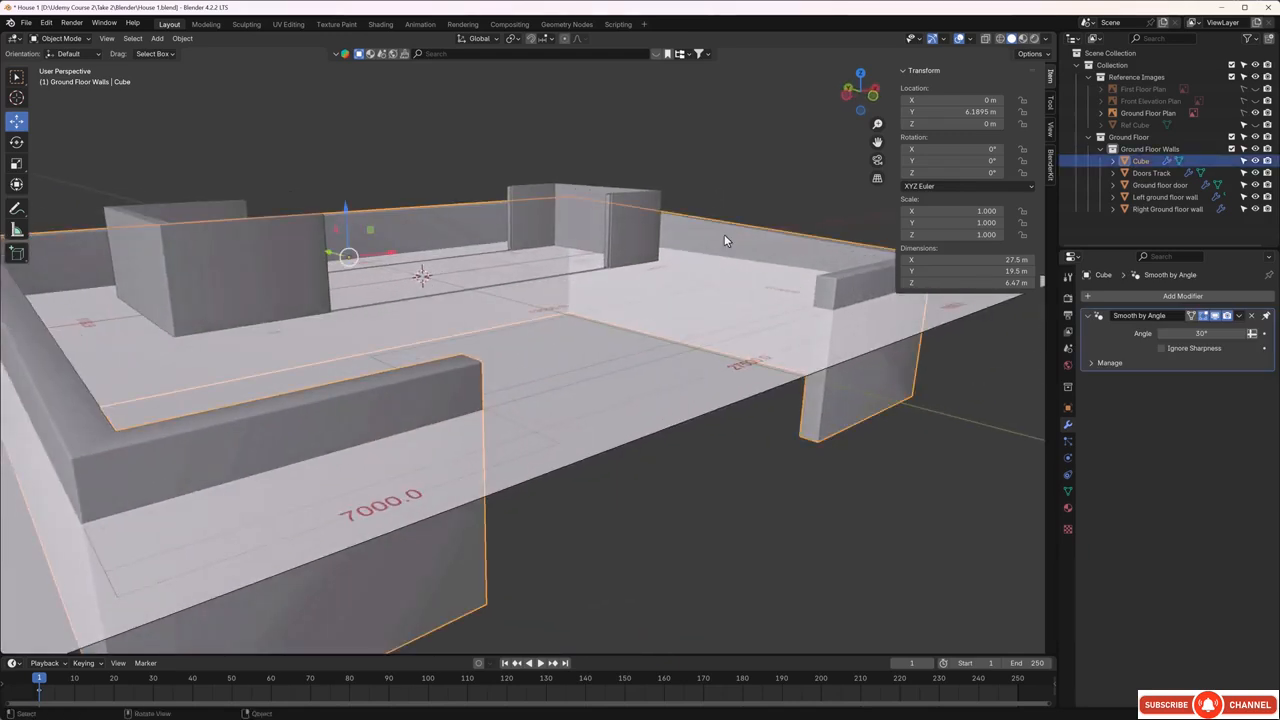
pyautogui.doubleClick(1146, 162)
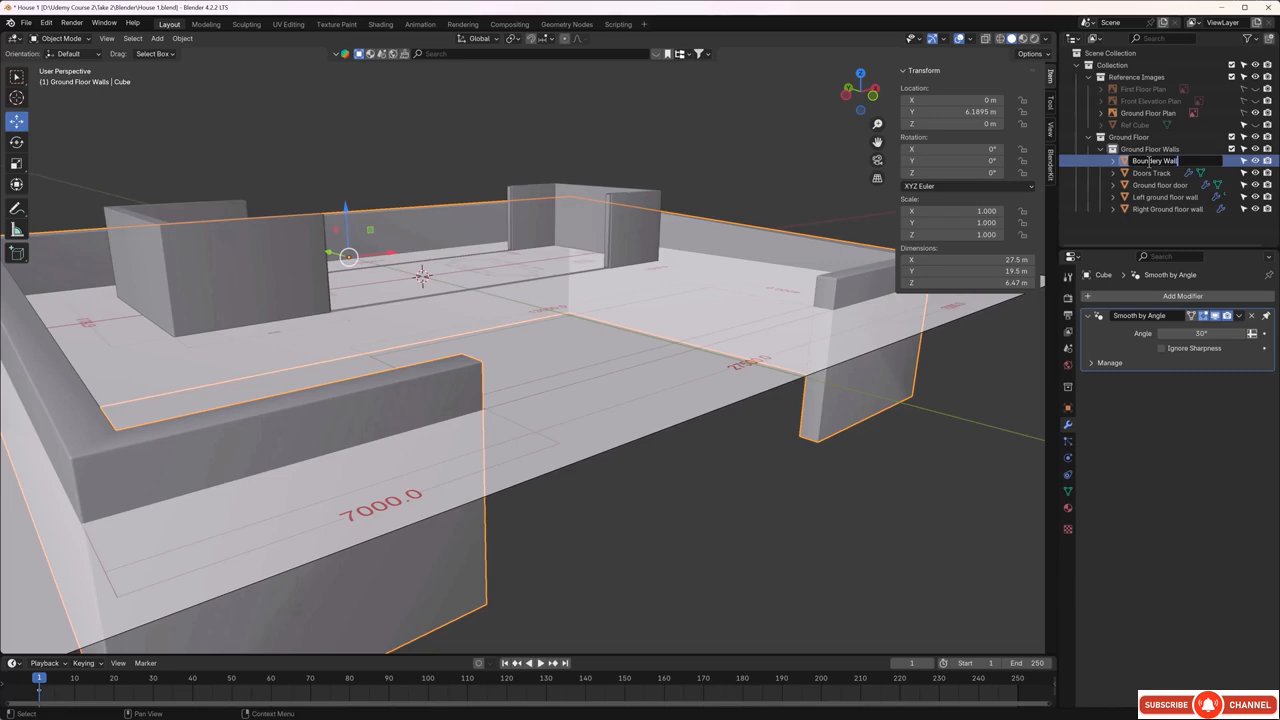
pyautogui.press('Return')
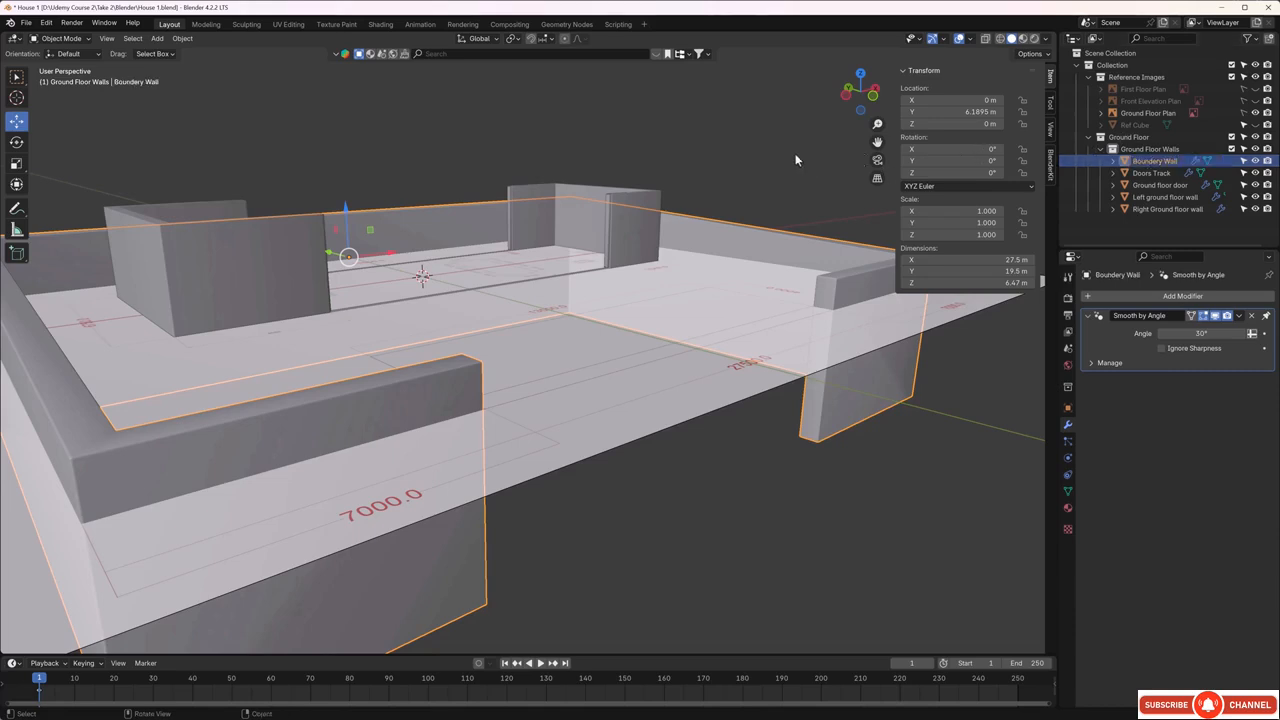
pyautogui.moveTo(795, 160); pyautogui.dragTo(617, 243, button='middle')
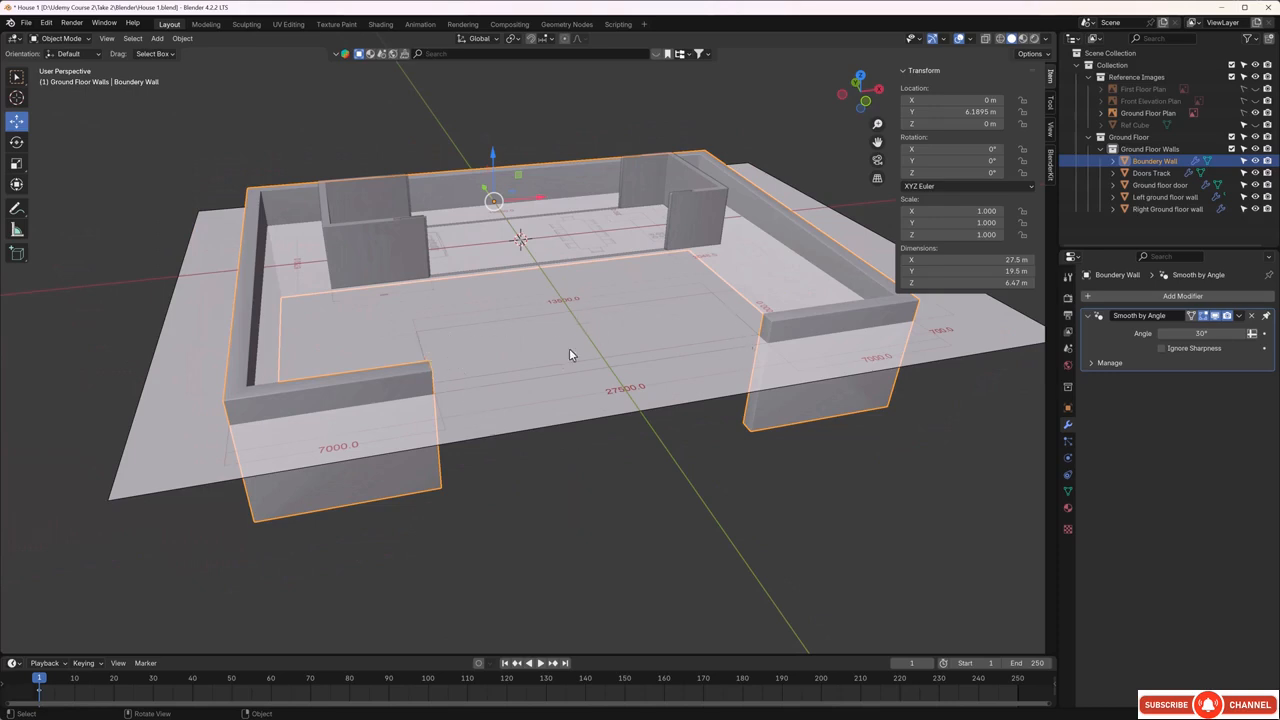
pyautogui.moveTo(569, 348); pyautogui.dragTo(569, 362, button='middle')
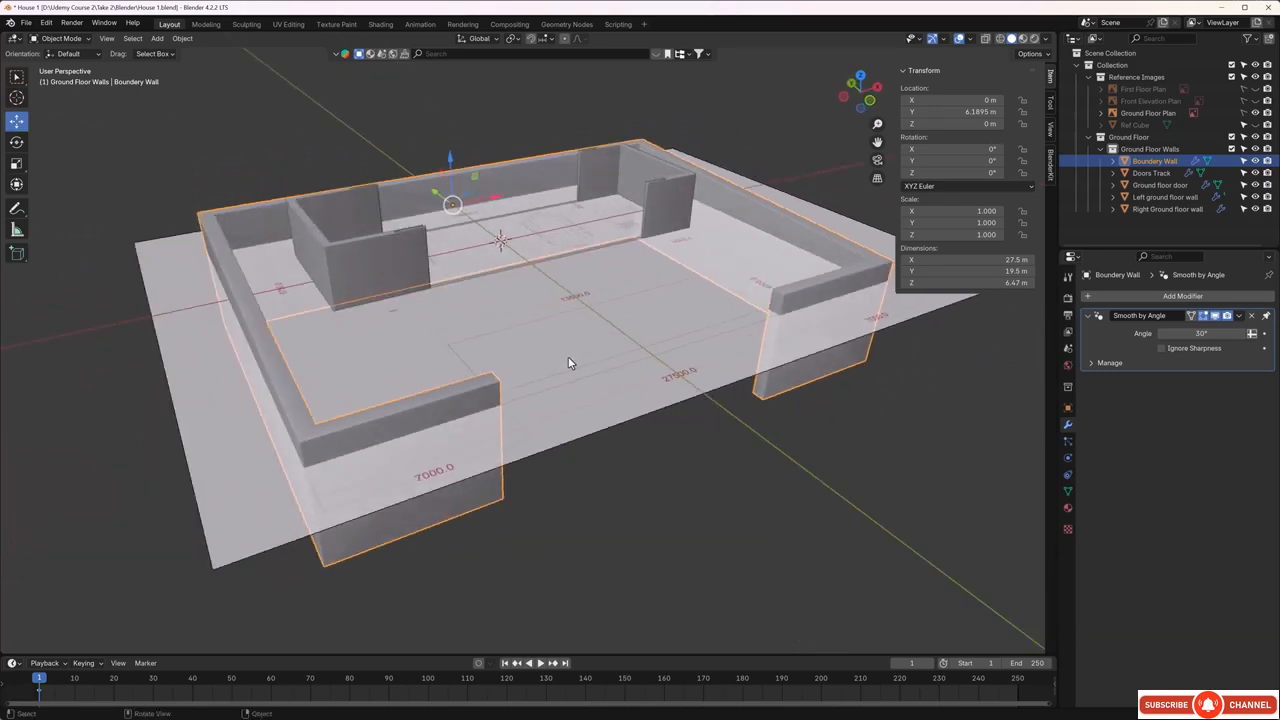